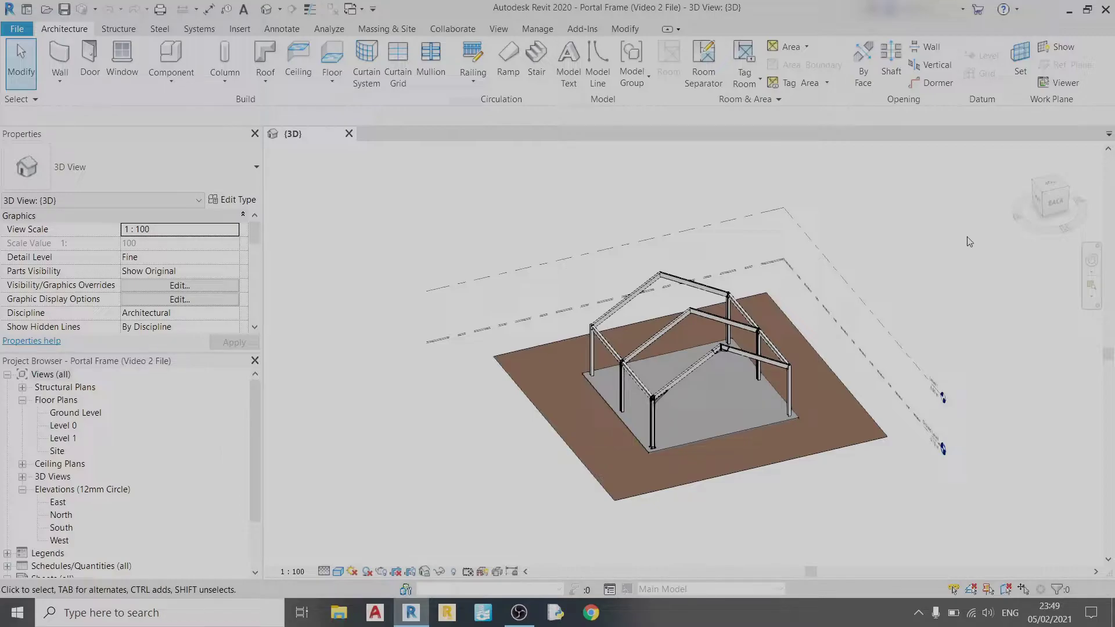
Open the Light Gauge-Kingspan Multibeam Purlins family from the Light Gauge Steel folder under Structural Framing for loading.
click(241, 30)
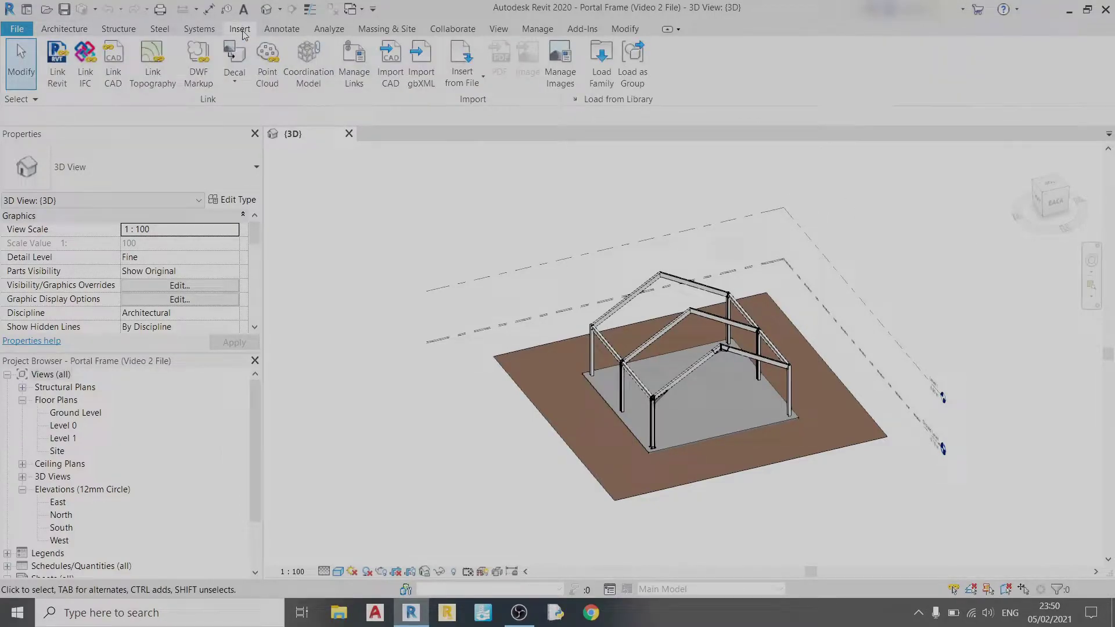
click(601, 89)
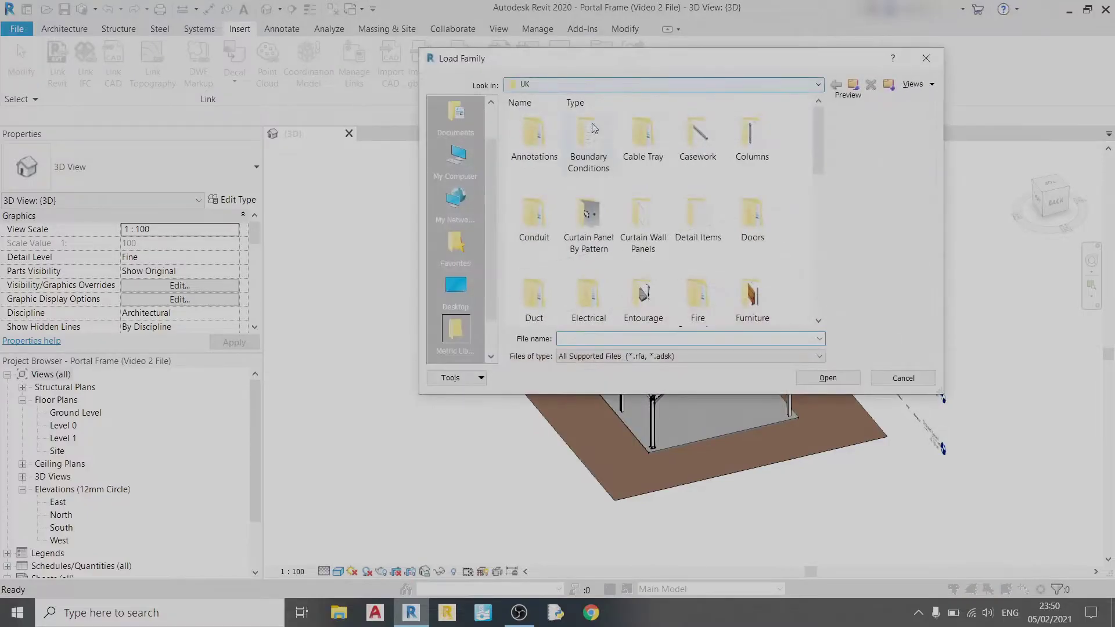
scroll(595, 232, down, 5)
scroll(594, 258, down, 3)
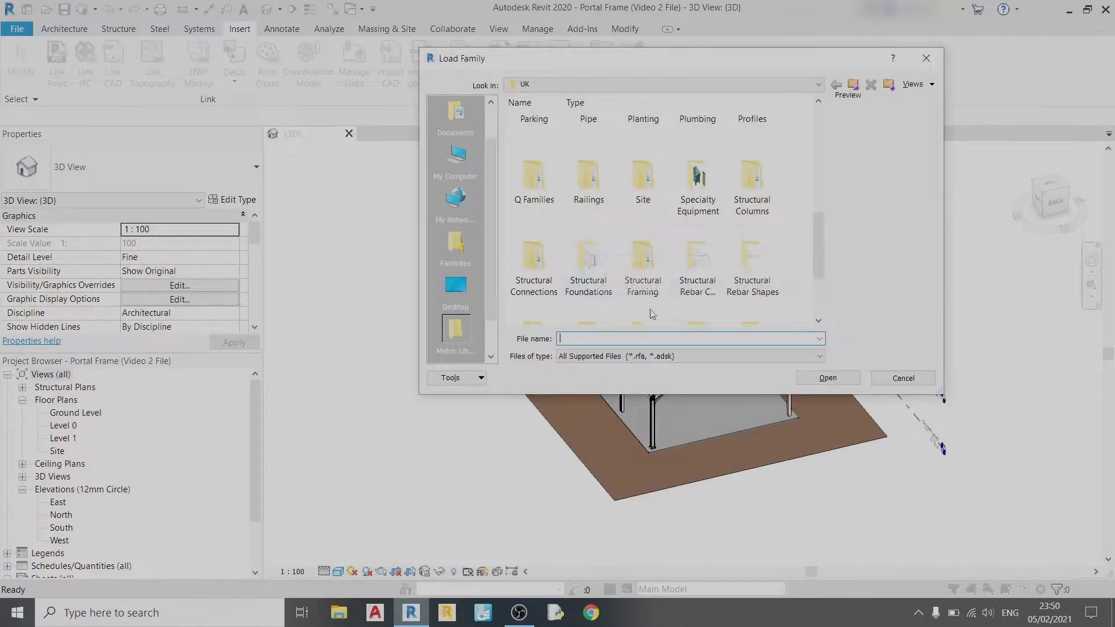
scroll(709, 307, down, 3)
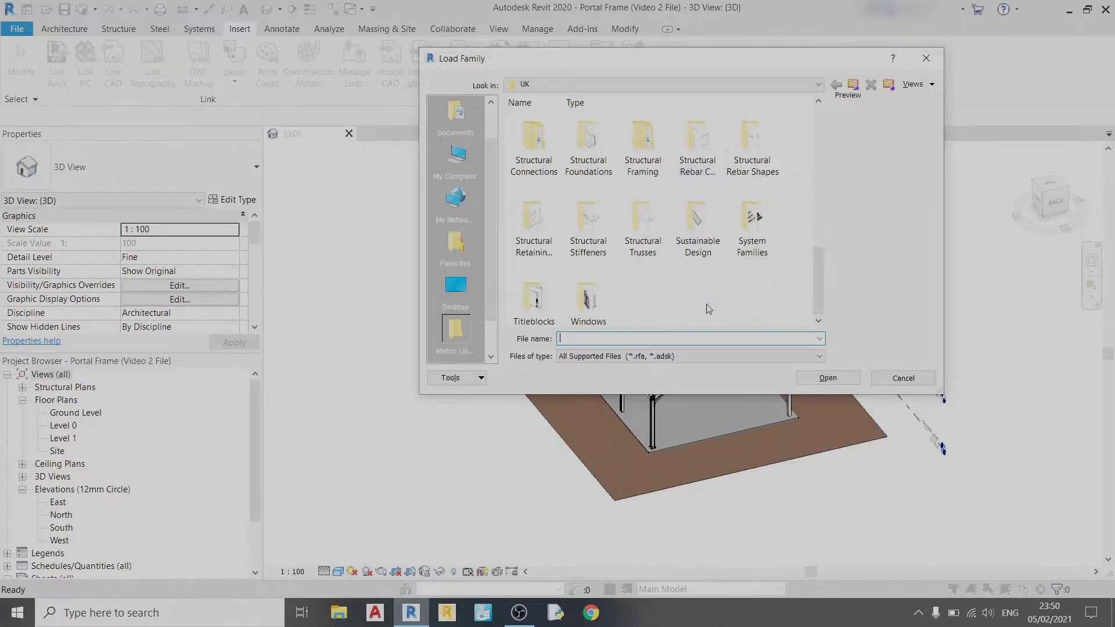
double_click(641, 167)
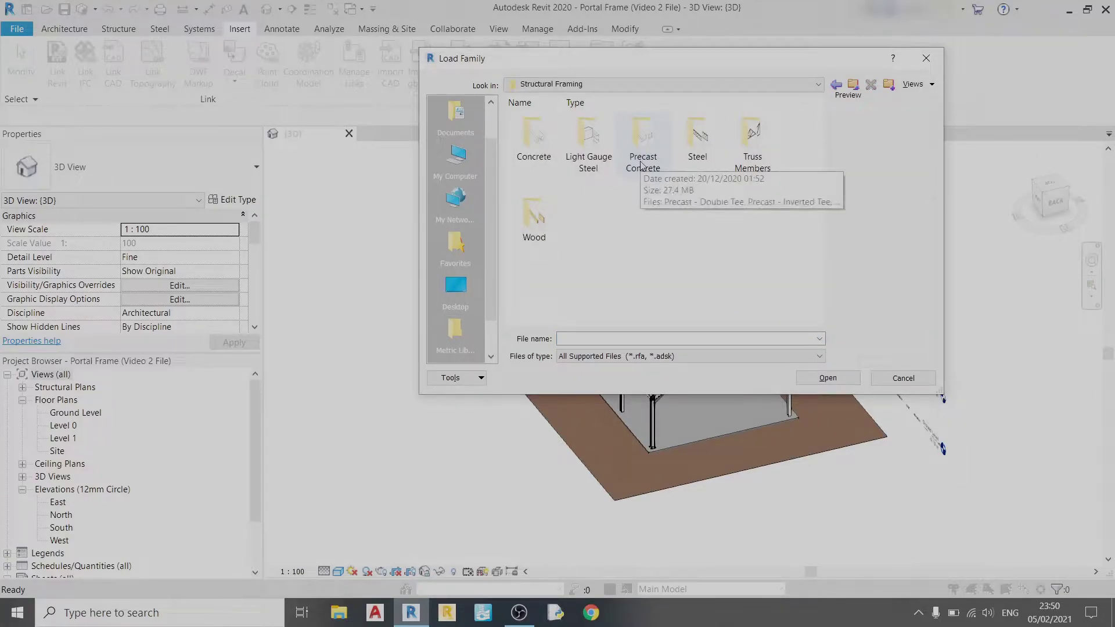
double_click(604, 147)
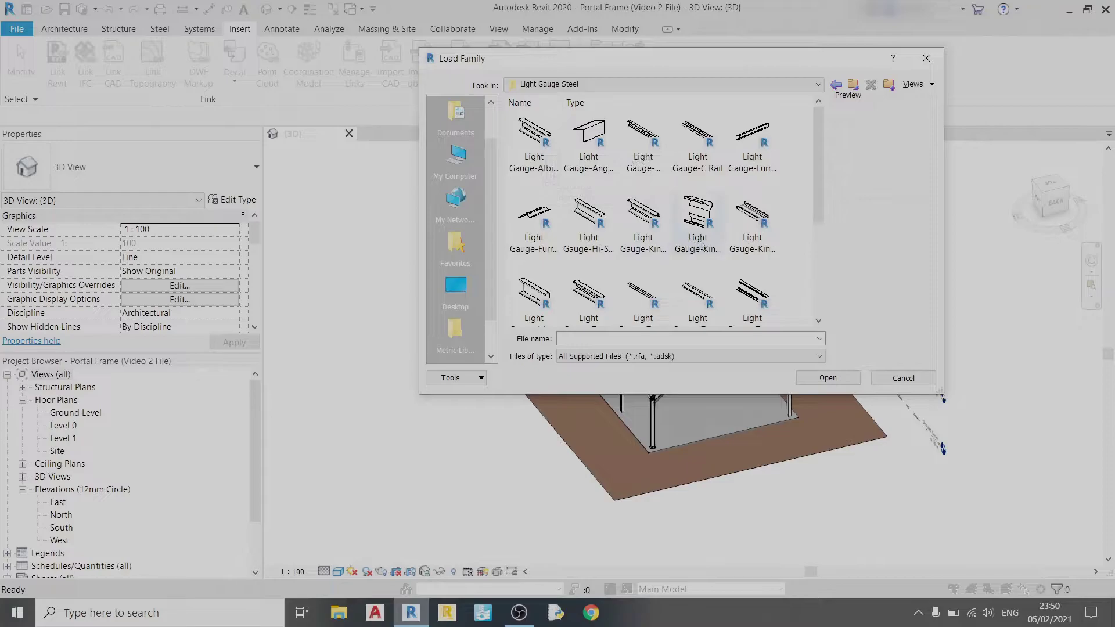
scroll(692, 238, down, 3)
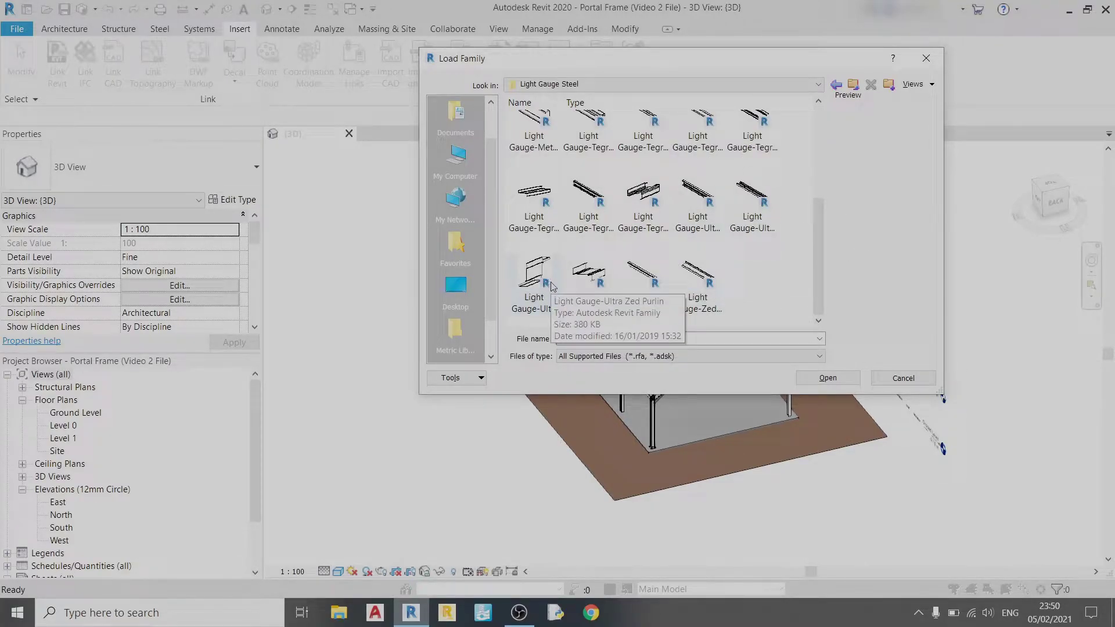
scroll(552, 285, up, 3)
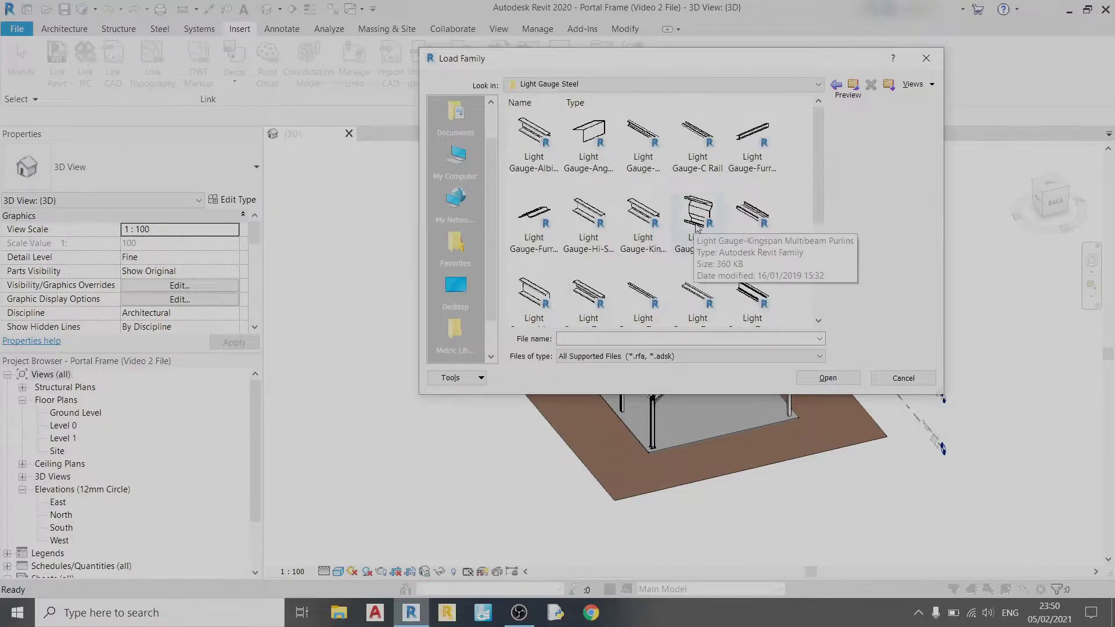
click(699, 212)
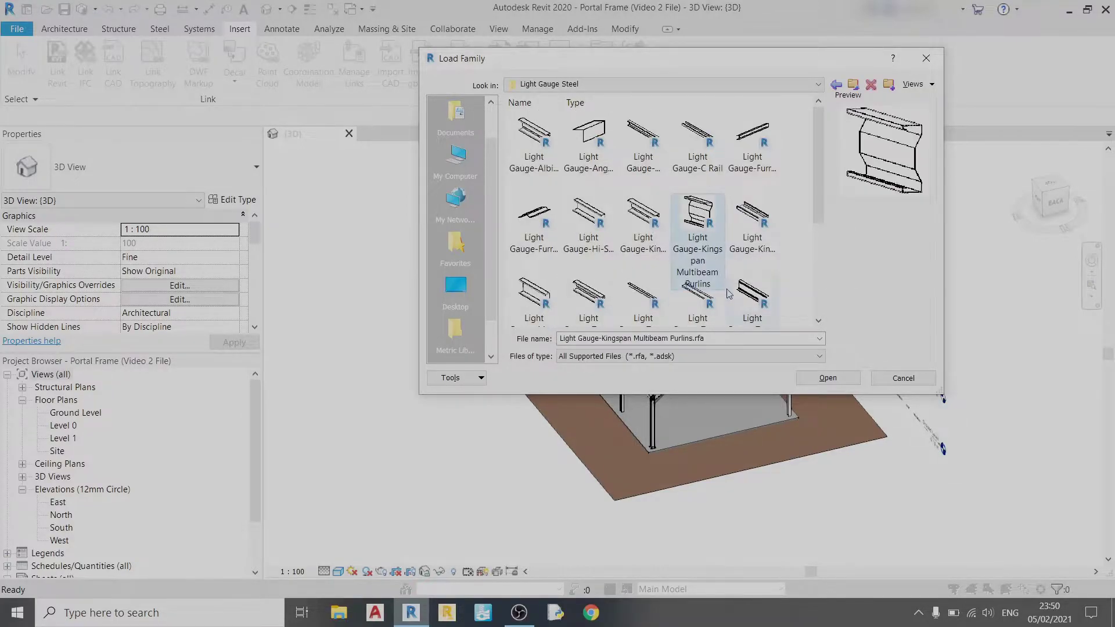
click(828, 378)
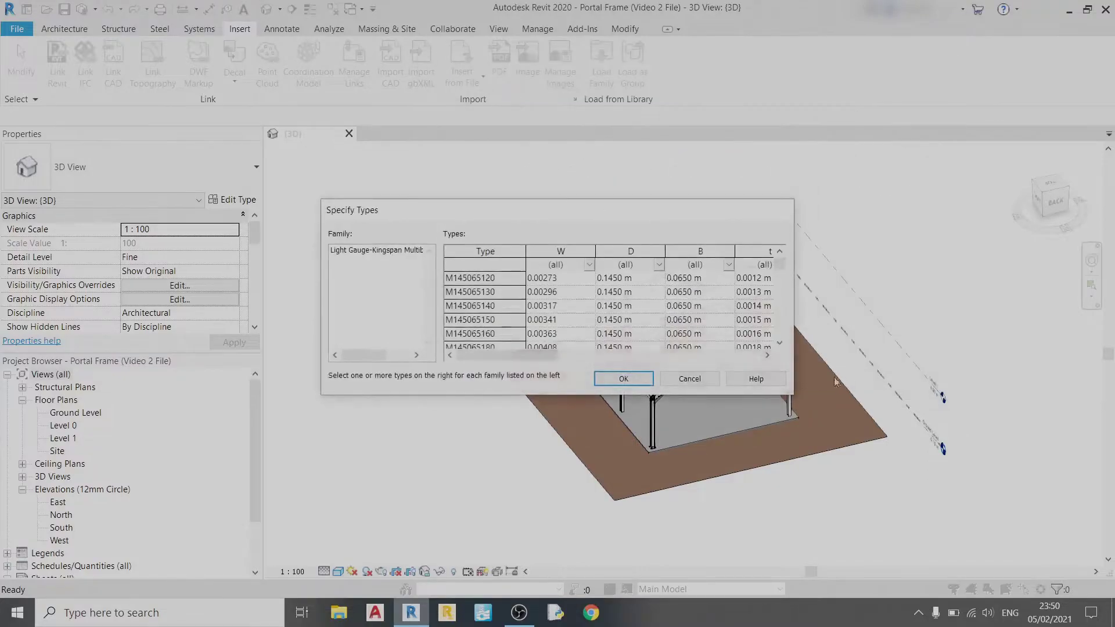
Choose type M145065220 of the Kingspan Multibeam Purlins family and load it into the project.
click(614, 336)
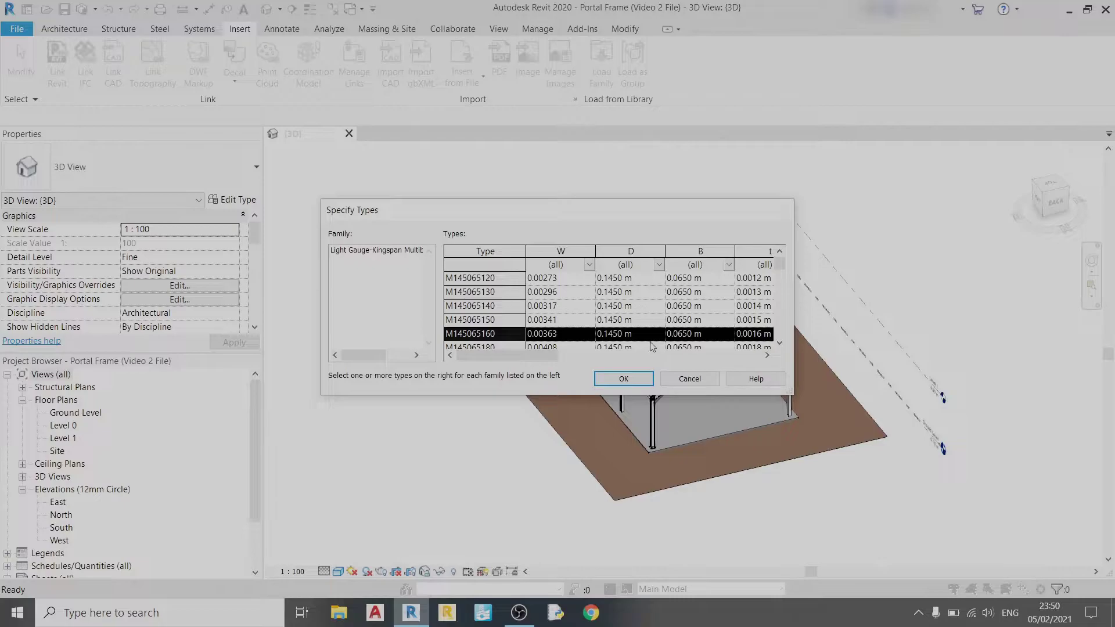
scroll(651, 341, down, 1)
click(627, 310)
click(627, 334)
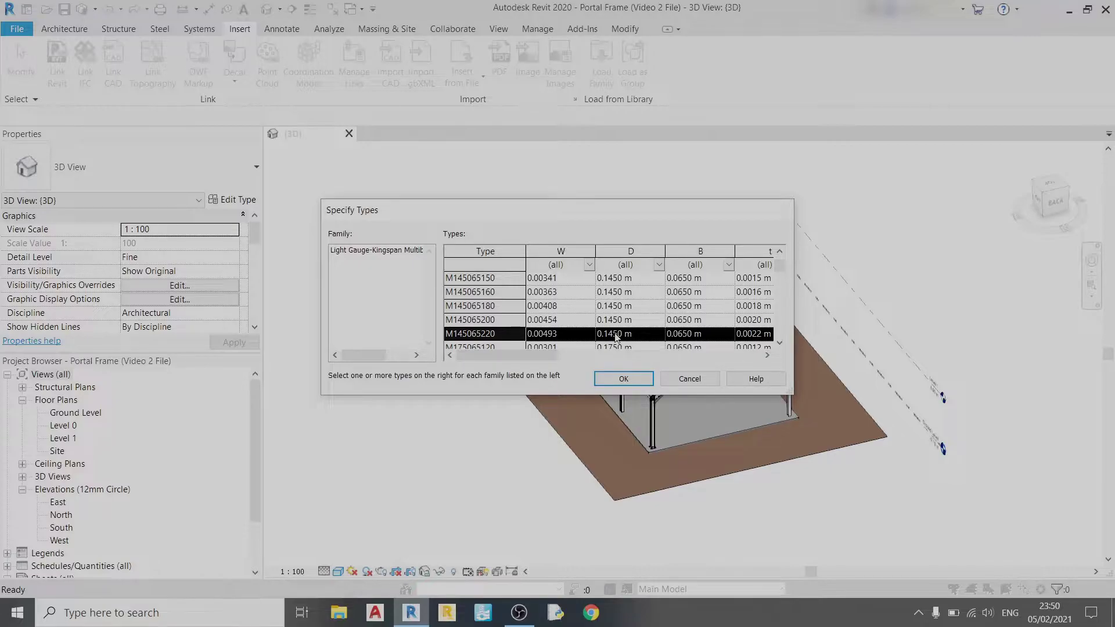
click(624, 379)
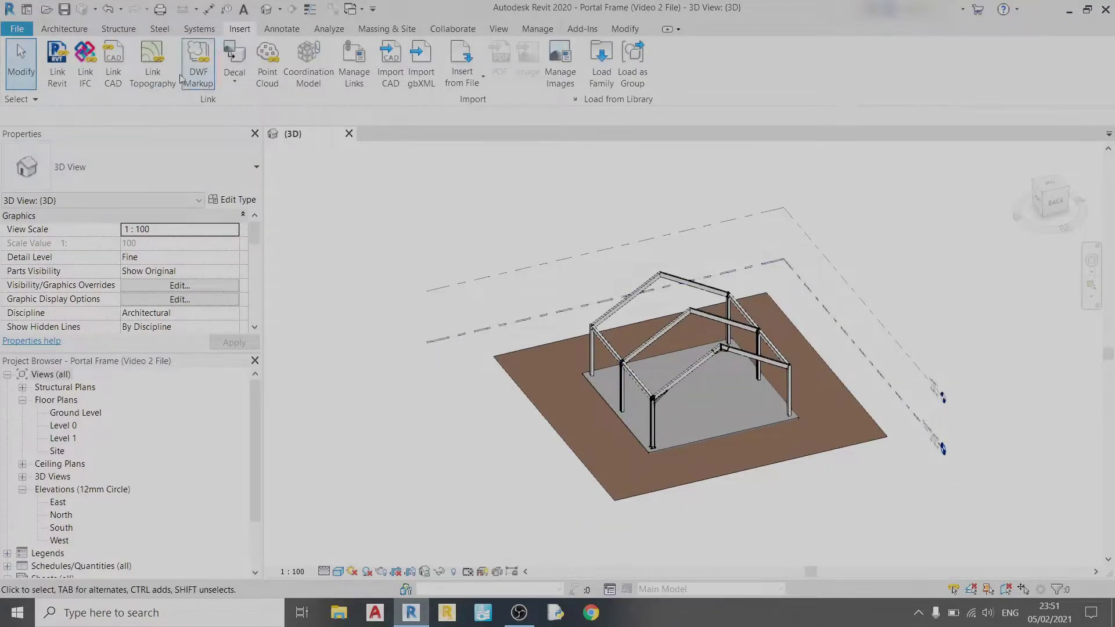
Start a structural beam system and set its work plane by picking the top face of an end frame's sloping rafter.
click(138, 33)
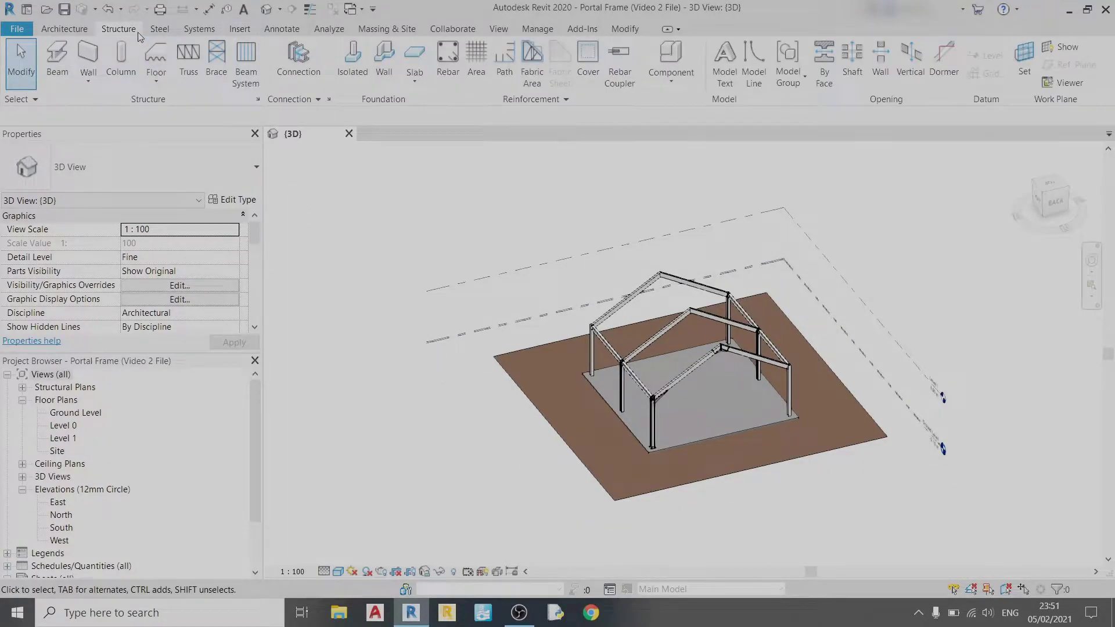
click(245, 74)
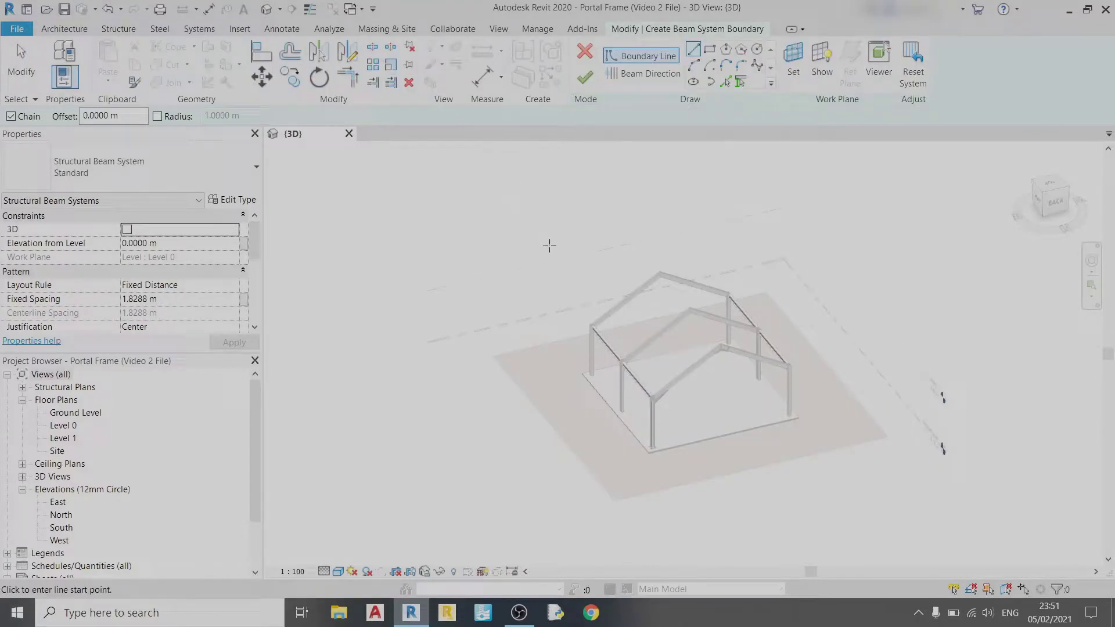
shift+middle_drag(555, 267, 536, 337)
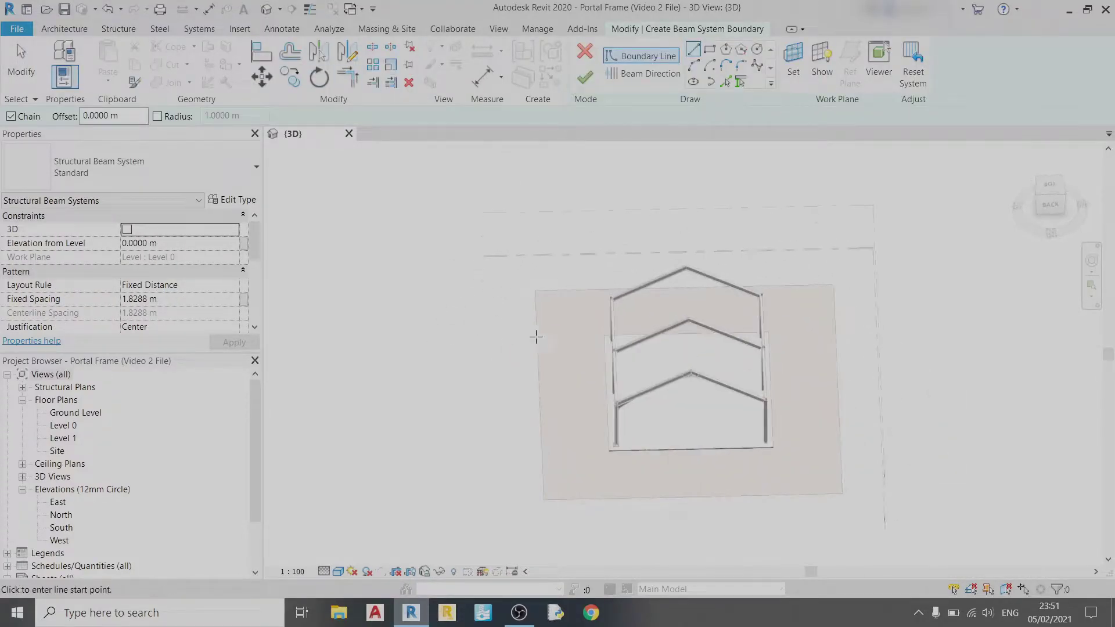
scroll(614, 366, up, 2)
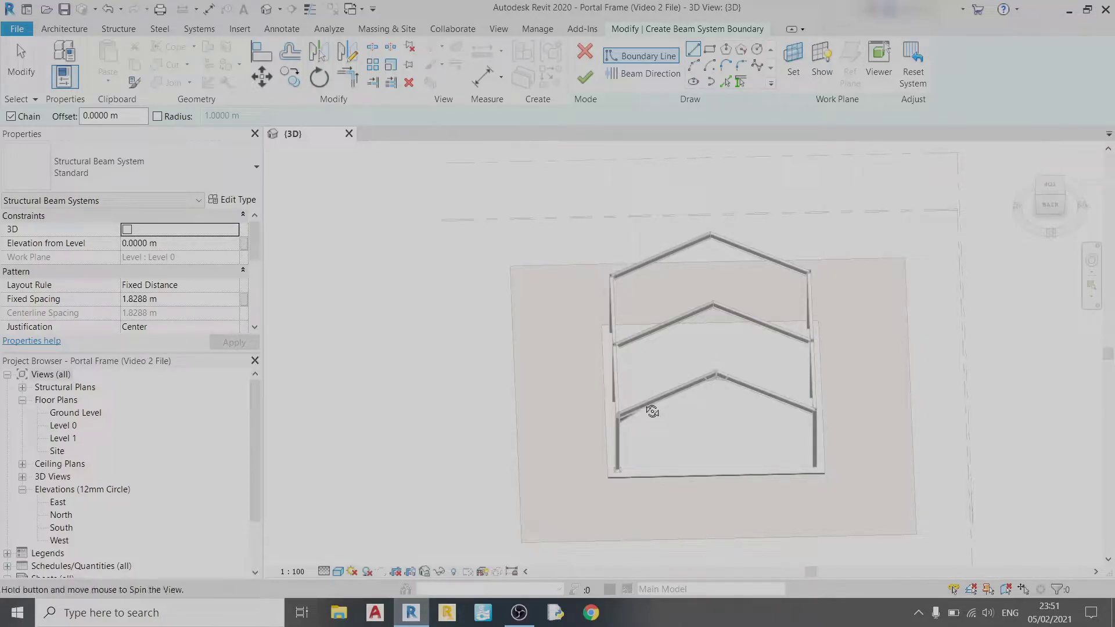
shift+middle_drag(652, 406, 685, 360)
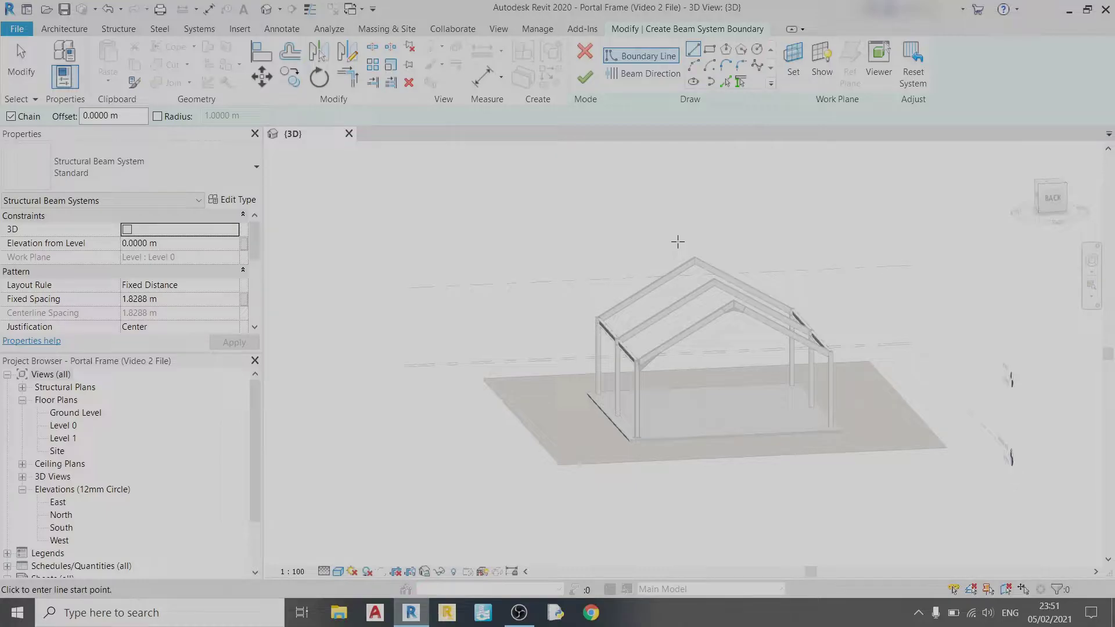
click(790, 77)
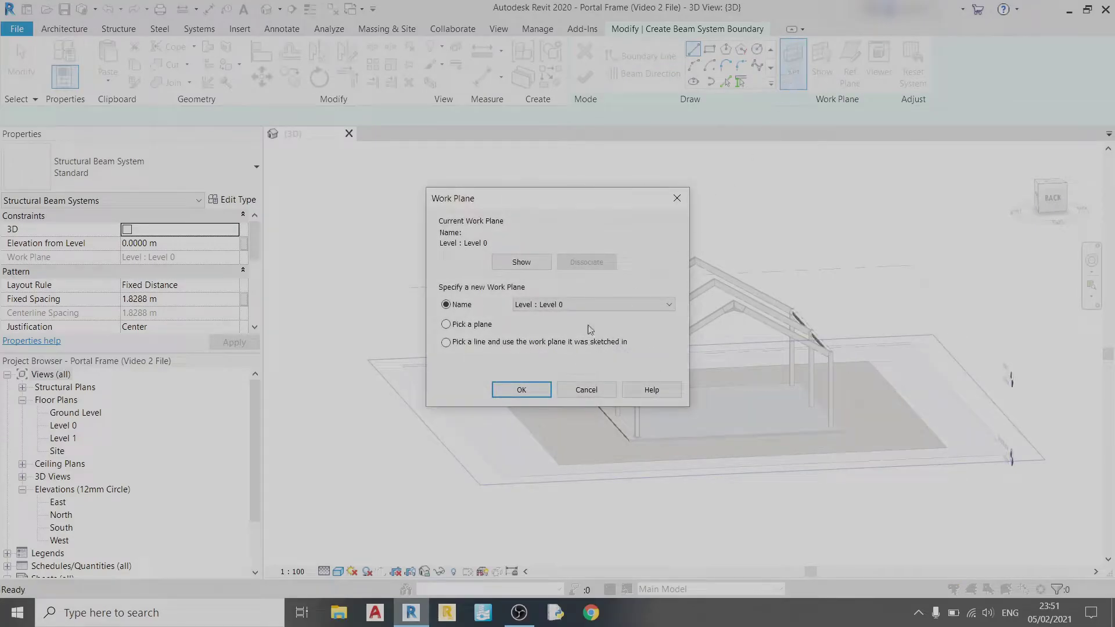
click(465, 326)
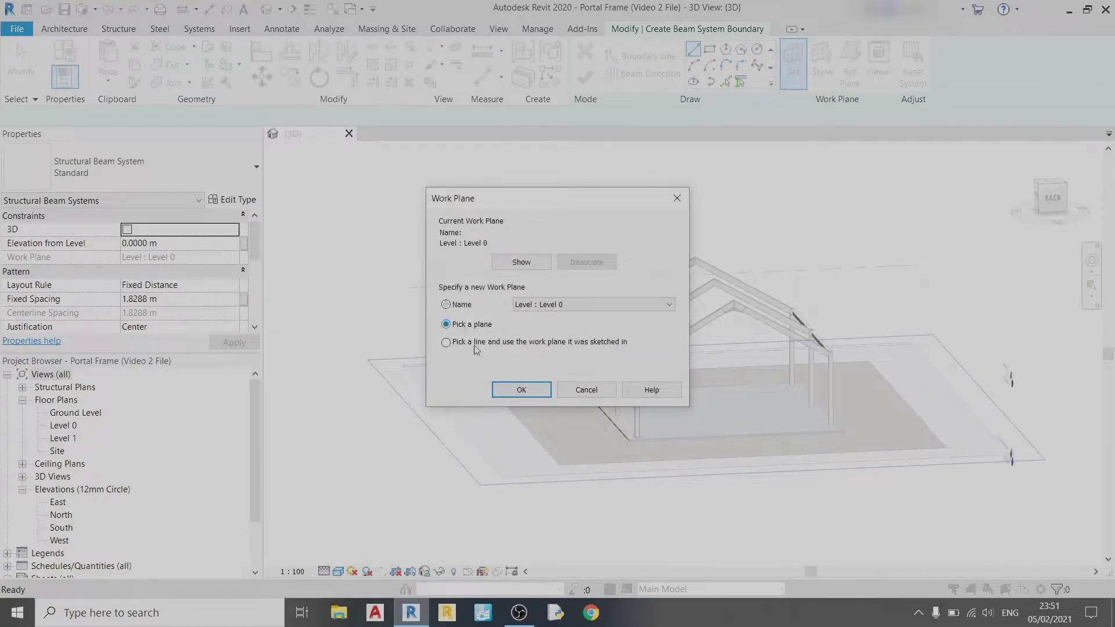
click(502, 392)
shift+middle_drag(584, 347, 608, 464)
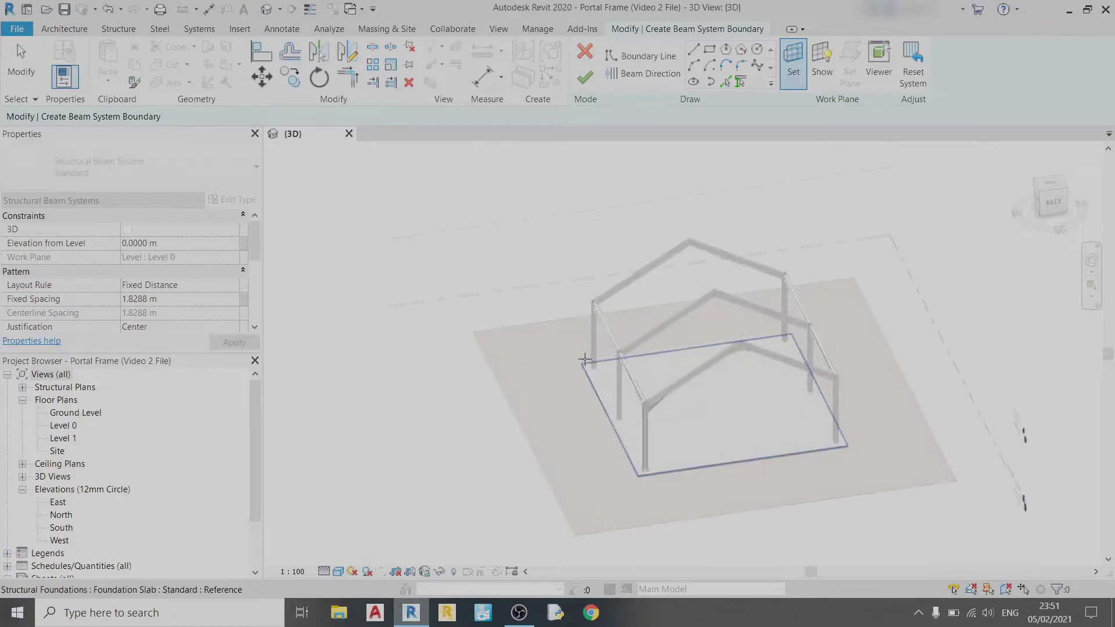
click(584, 360)
scroll(586, 354, up, 6)
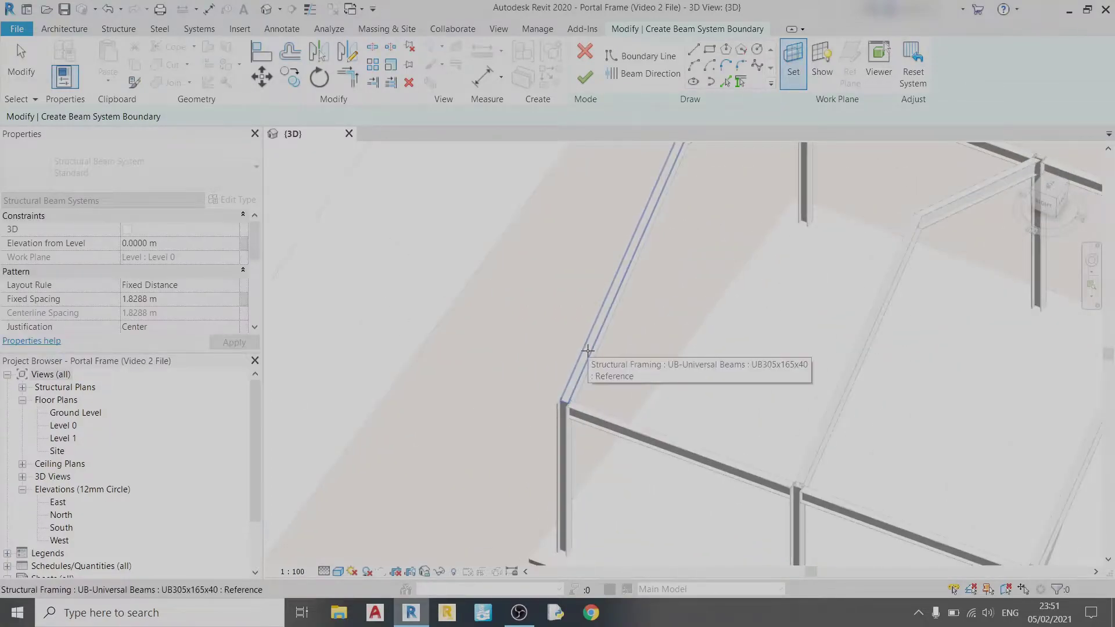
click(587, 350)
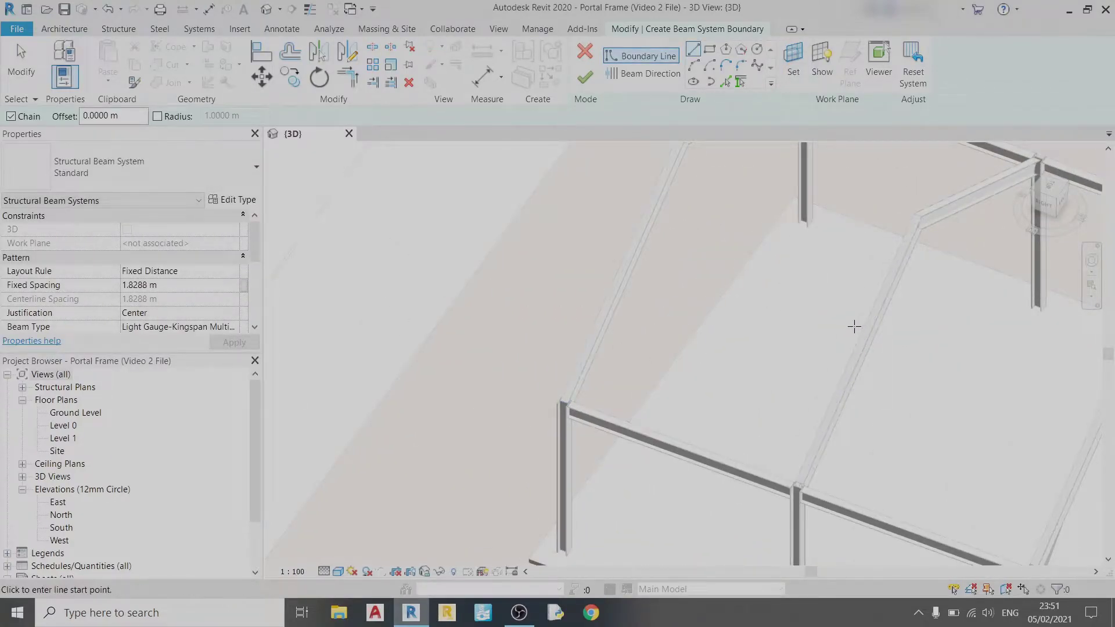
Sketch a rectangular boundary about 10.08 m long over the roof slope, from one end frame's eaves corner to the opposite end rafter at the ridge.
scroll(850, 328, down, 2)
middle_drag(850, 328, 716, 331)
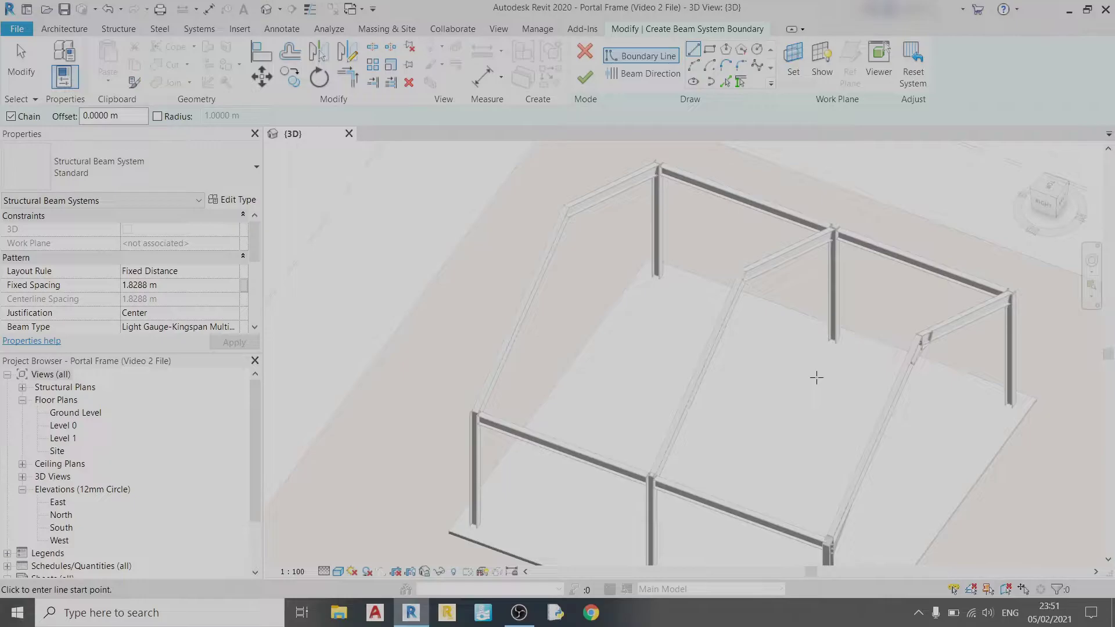
mouse_move(789, 376)
shift+middle_down()
mouse_move(910, 325)
mouse_move(798, 338)
shift+middle_up()
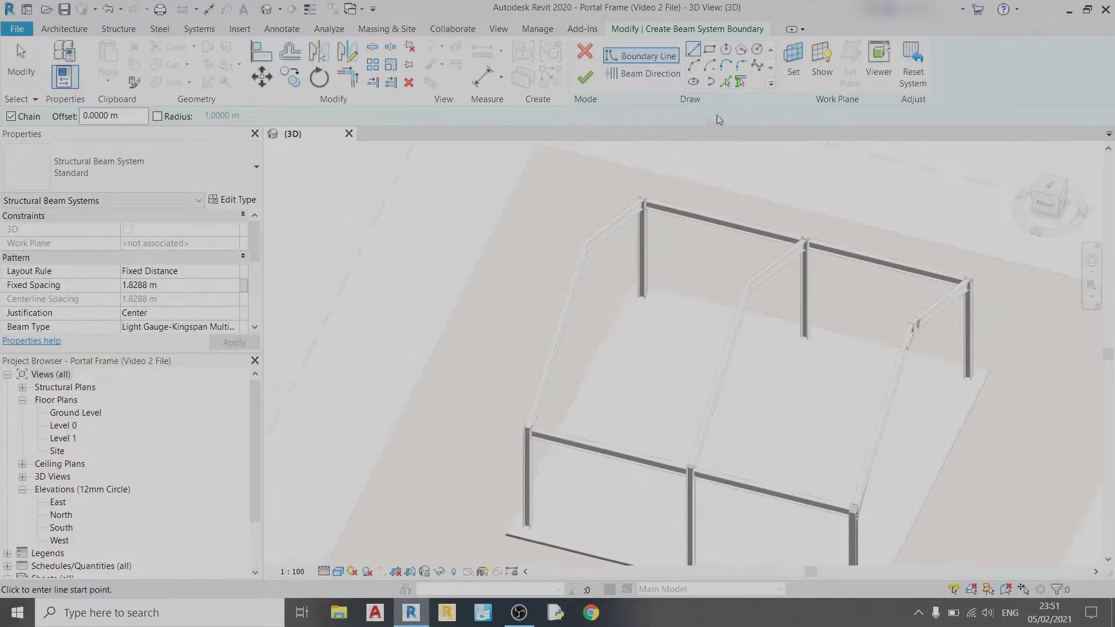
click(710, 49)
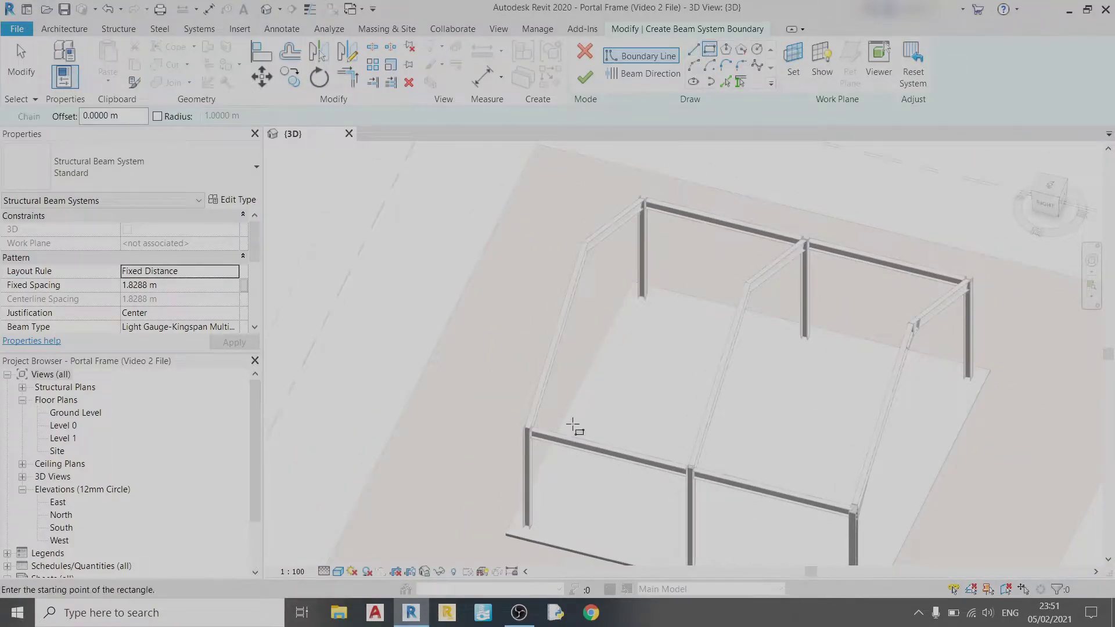
scroll(575, 430, up, 3)
scroll(487, 412, up, 8)
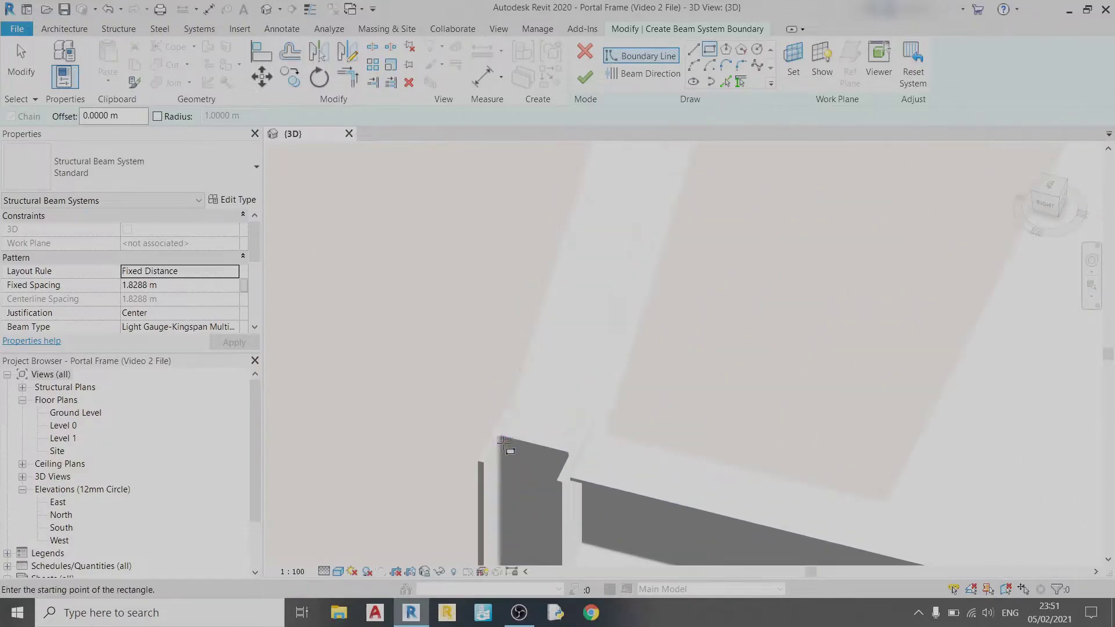
click(497, 432)
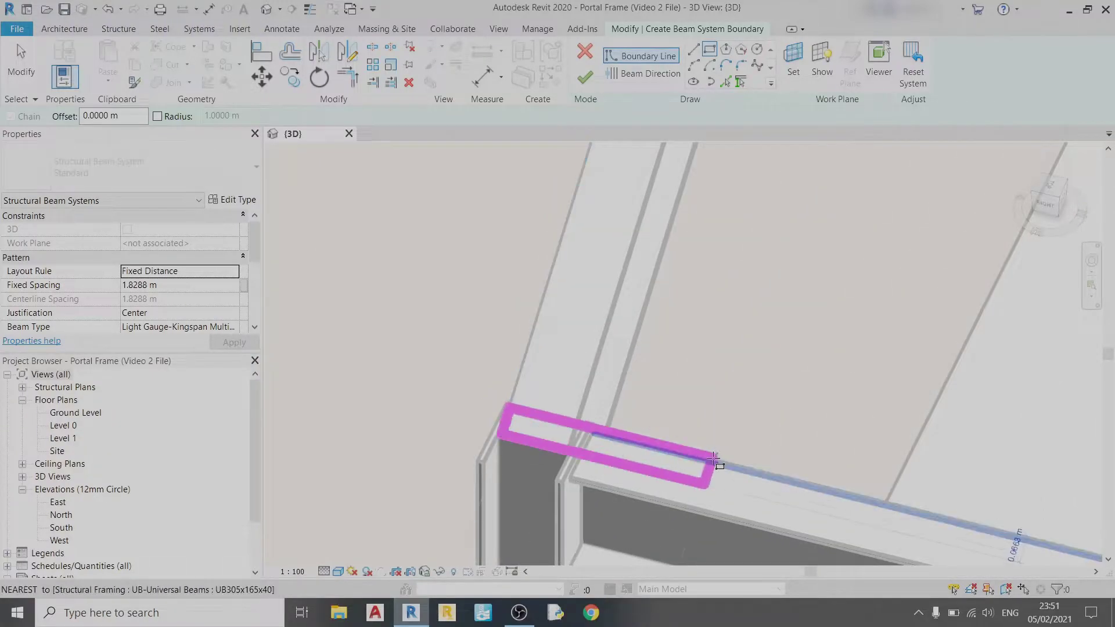
scroll(717, 464, down, 7)
middle_drag(885, 461, 373, 460)
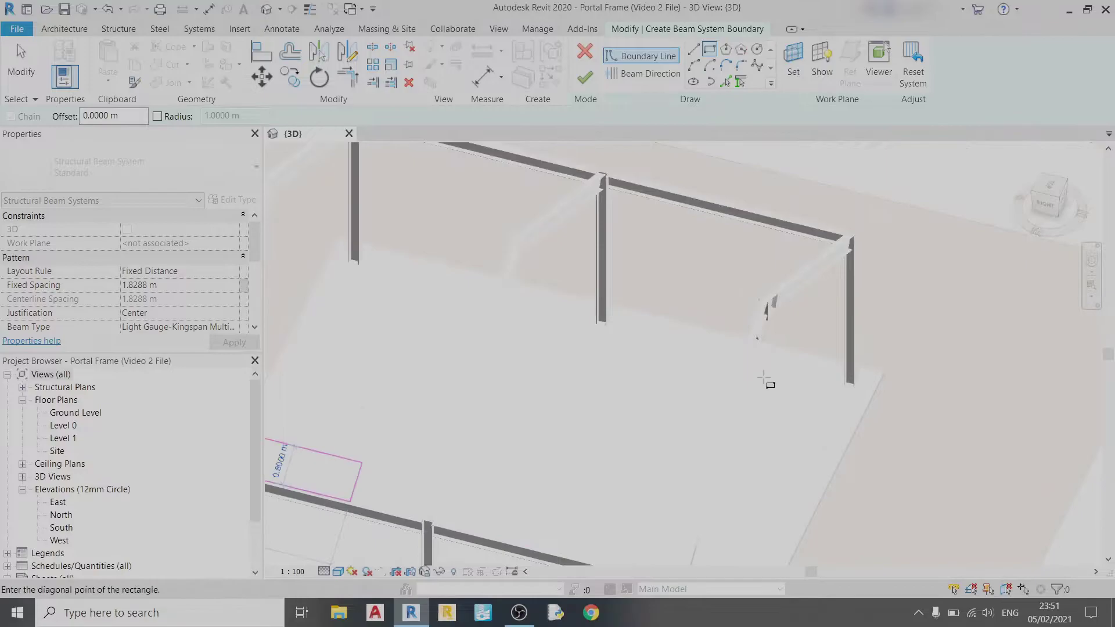
scroll(764, 378, down, 6)
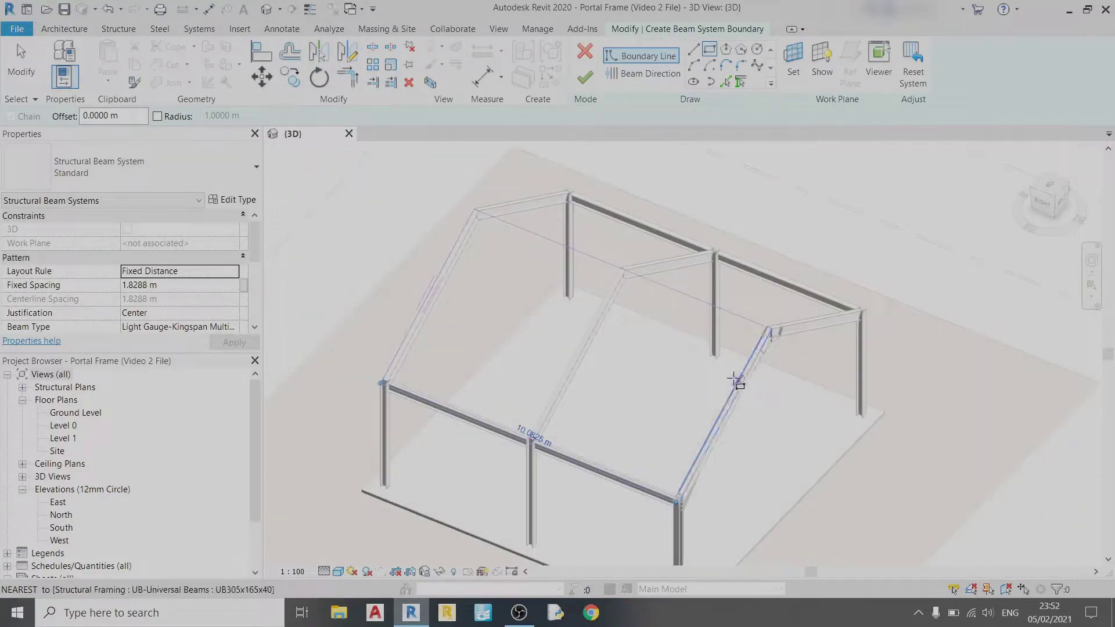
click(735, 386)
Set the beam direction along the eaves edge of the boundary and the fixed-distance layout spacing to 0.5 m.
shift+middle_drag(734, 386, 799, 386)
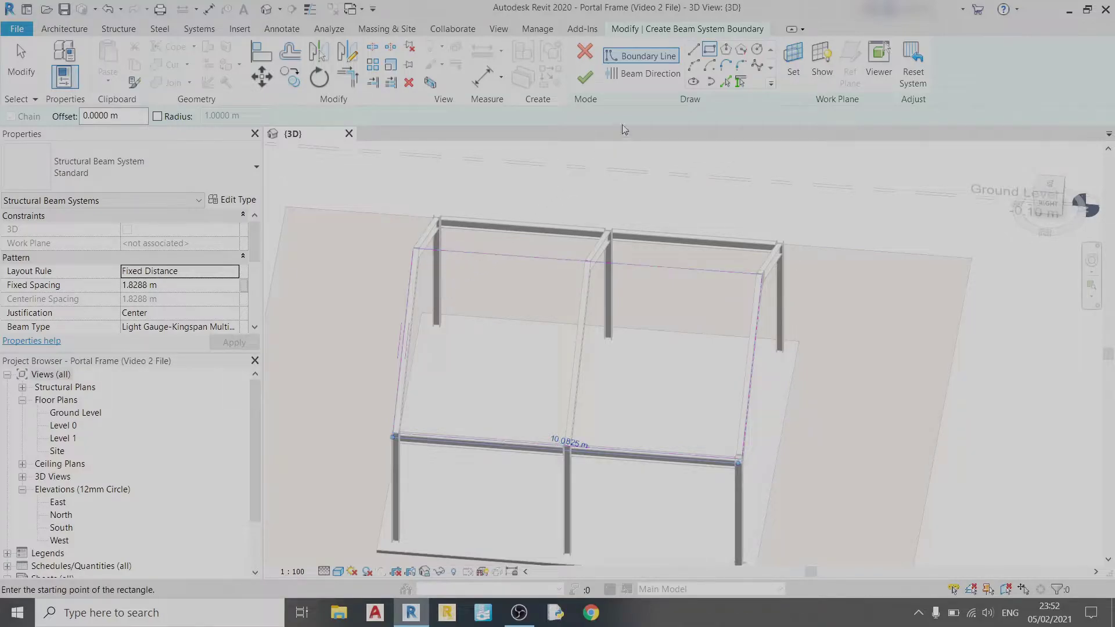
click(650, 73)
click(510, 445)
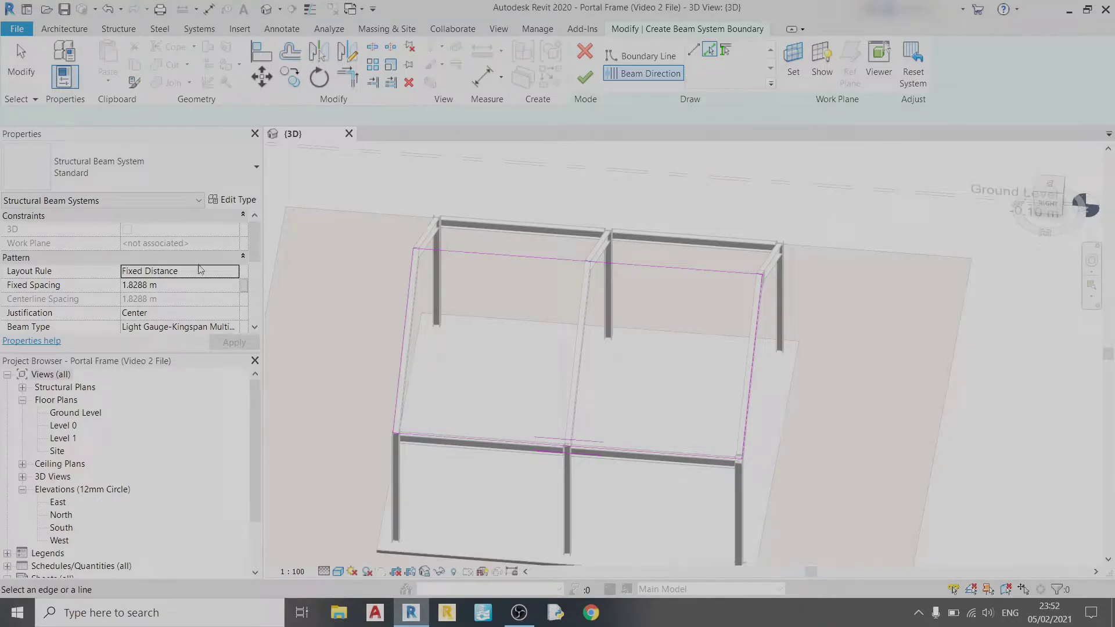
click(235, 277)
click(227, 285)
click(223, 283)
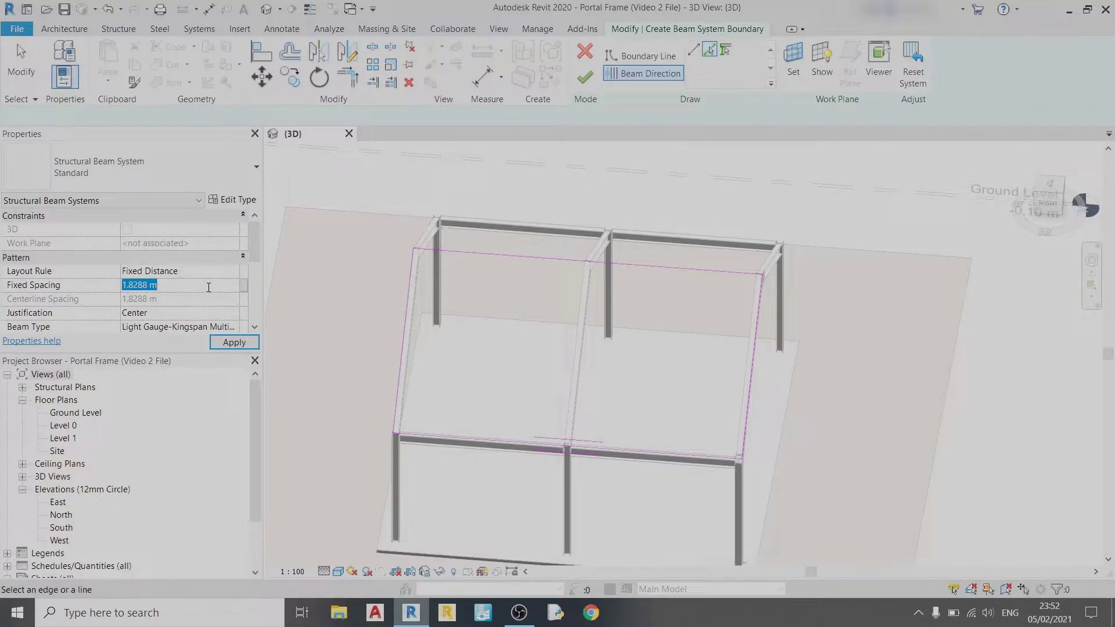
text(0.5)
key(Return)
Assign Light Gauge-Kingspan Multibeam Purlins : M145065220 as the beam type and apply the beam system properties.
scroll(204, 274, down, 2)
click(236, 301)
click(233, 299)
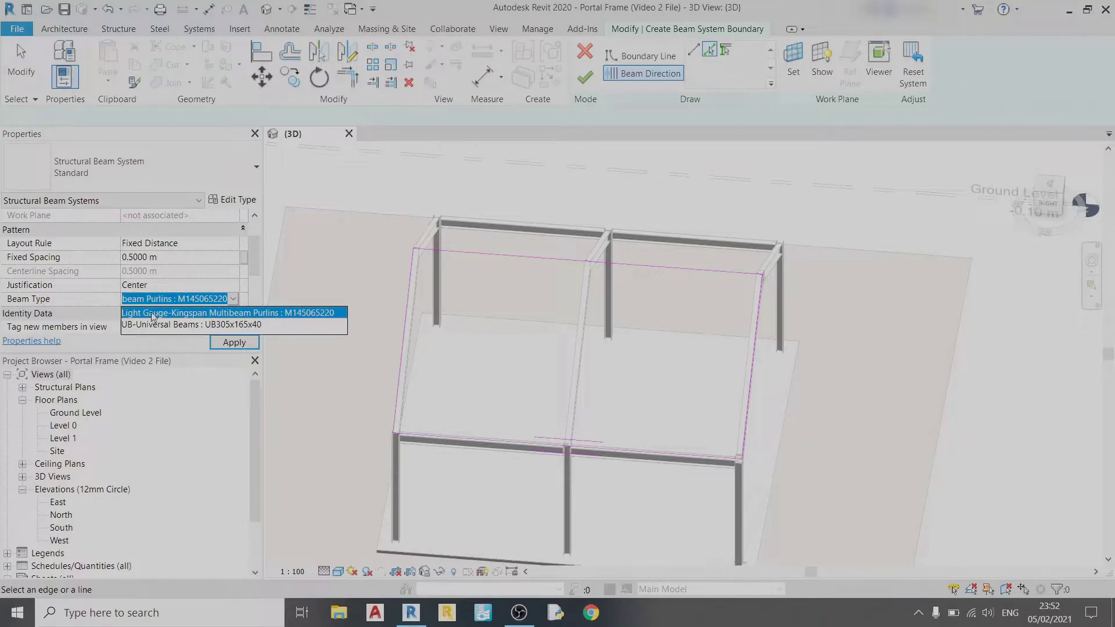
click(251, 314)
scroll(220, 320, down, 3)
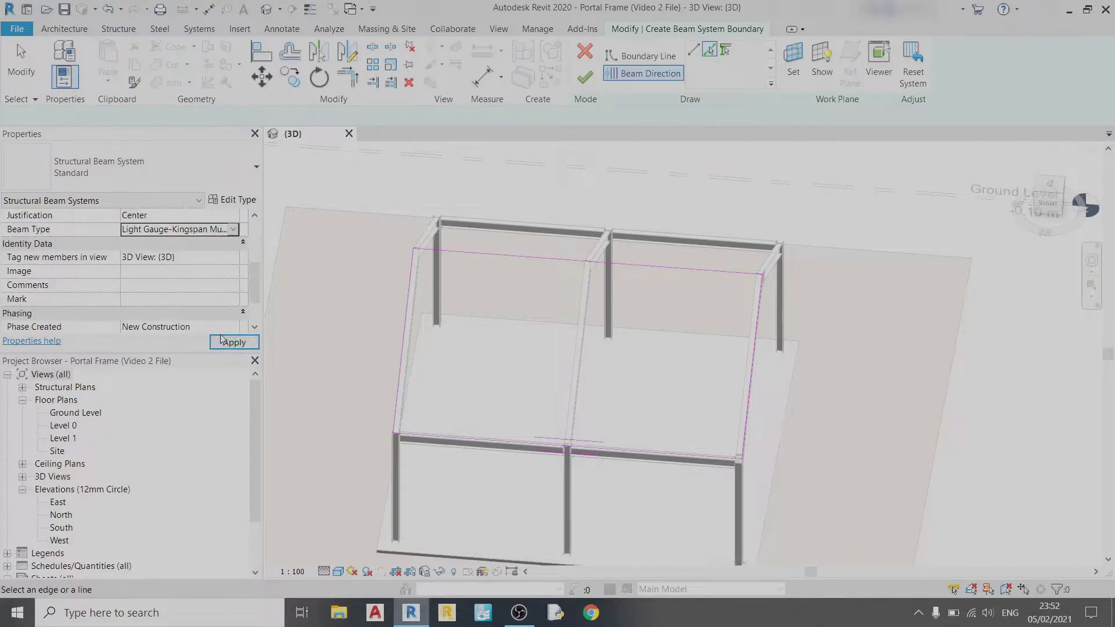
click(231, 345)
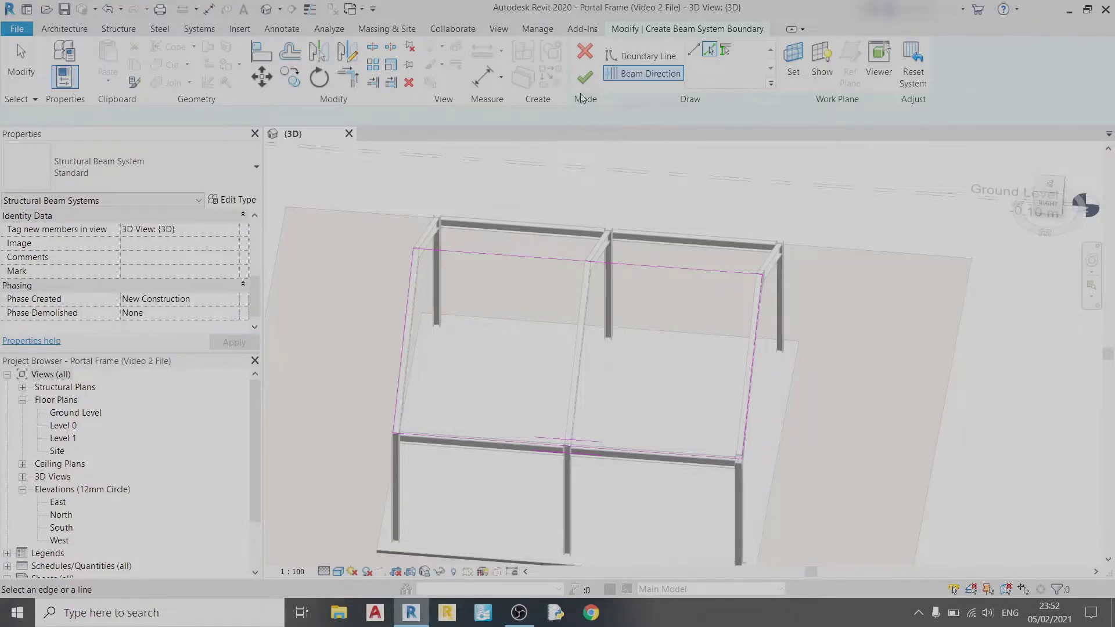
Finish the beam system sketch to generate the purlins across the roof slope.
click(585, 81)
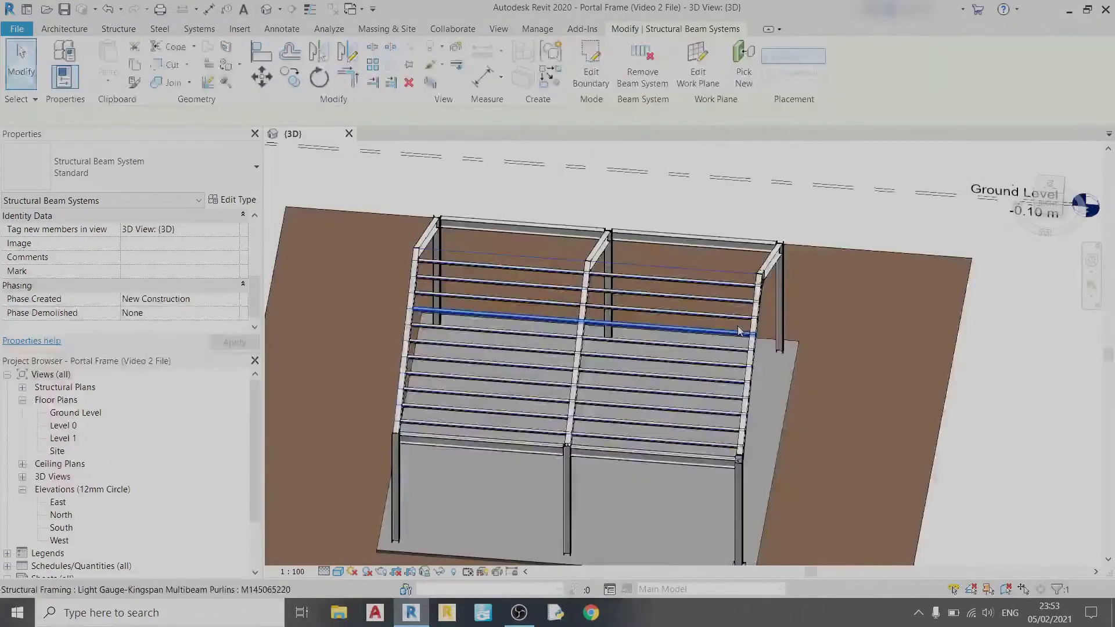
click(738, 331)
shift+middle_drag(738, 331, 557, 328)
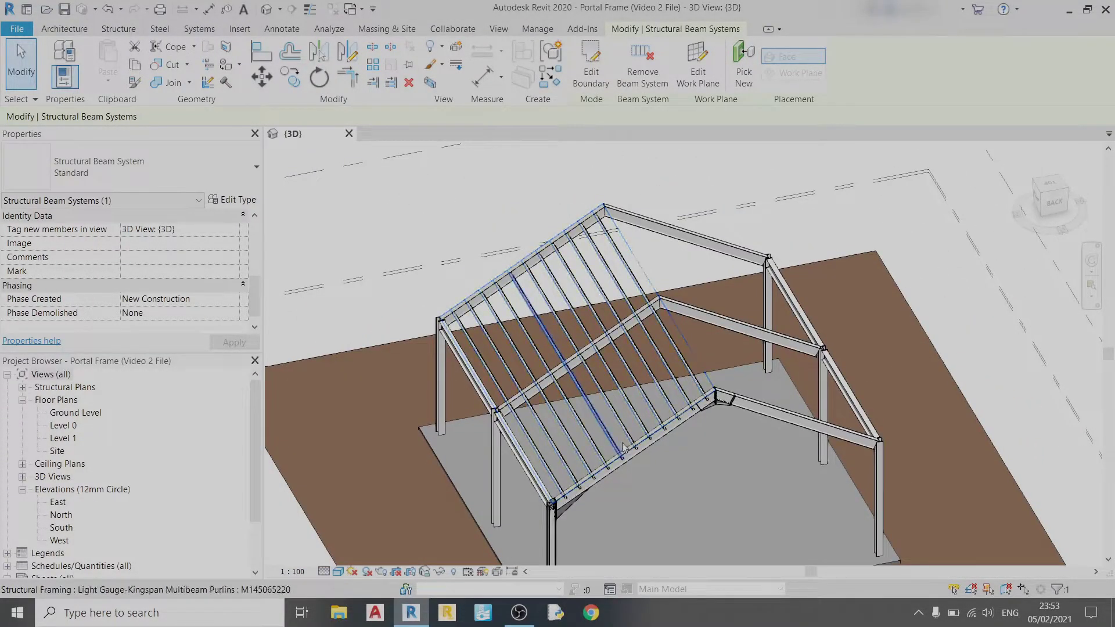
Examine how the purlins meet the end rafter near the ridge, and clear the beam system selection.
scroll(637, 426, up, 2)
shift+middle_drag(635, 421, 572, 389)
scroll(687, 368, up, 2)
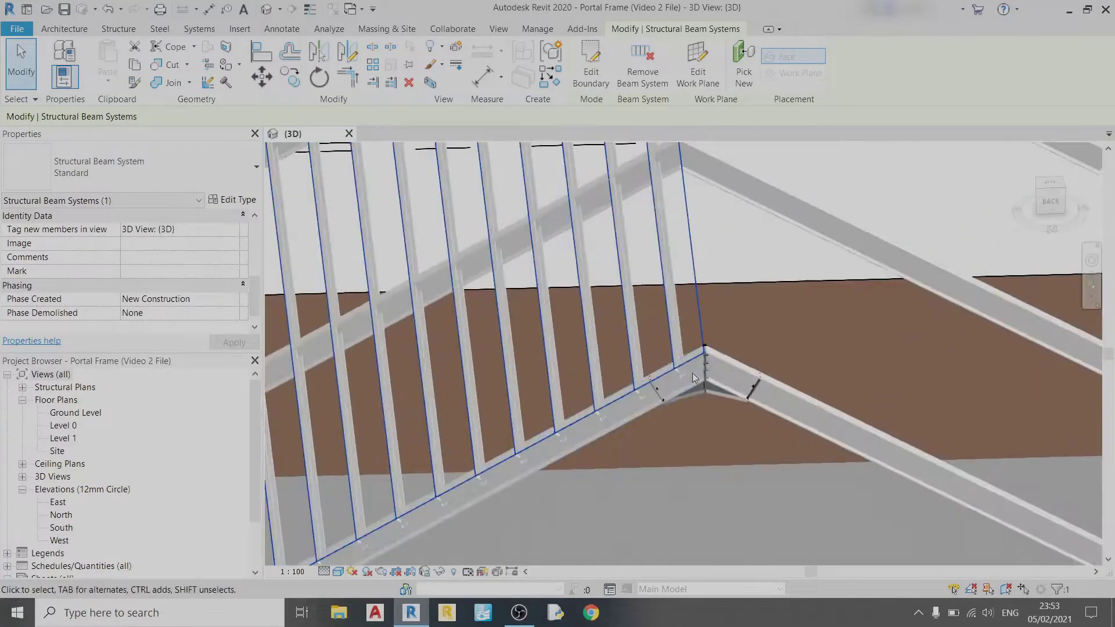
middle_drag(685, 380, 763, 346)
scroll(759, 332, up, 5)
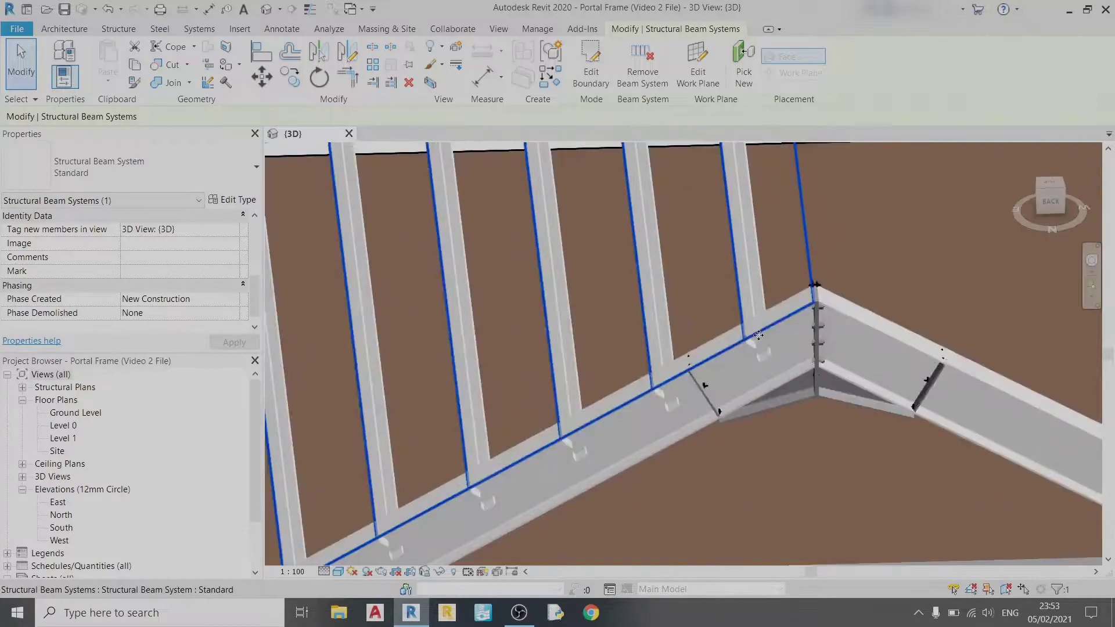
scroll(740, 350, down, 3)
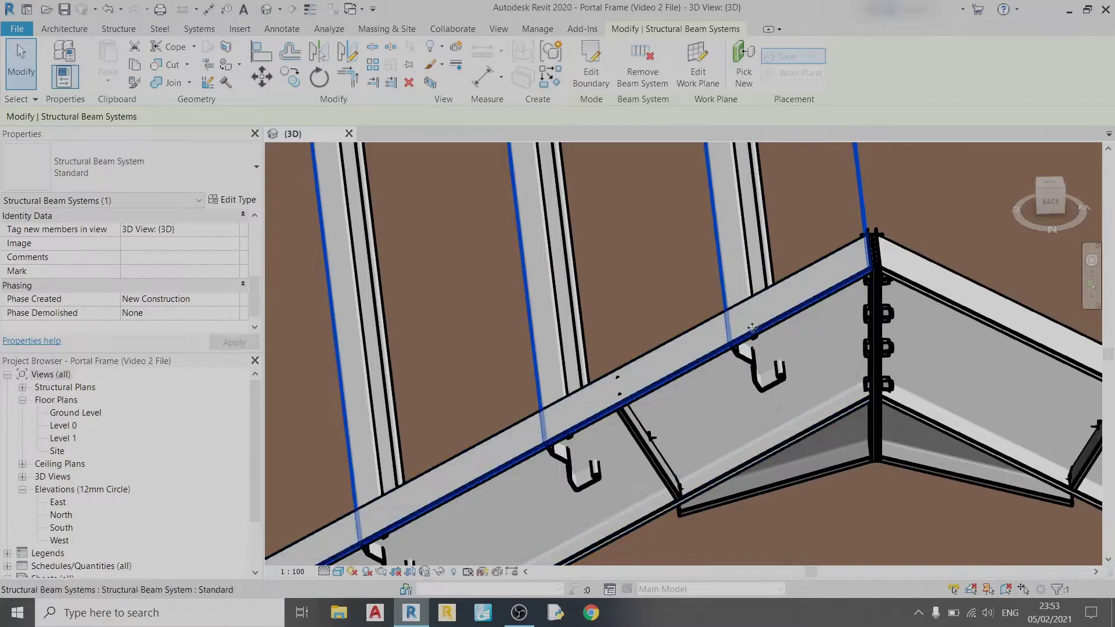
scroll(752, 360, up, 2)
scroll(752, 360, down, 3)
middle_drag(753, 360, 837, 408)
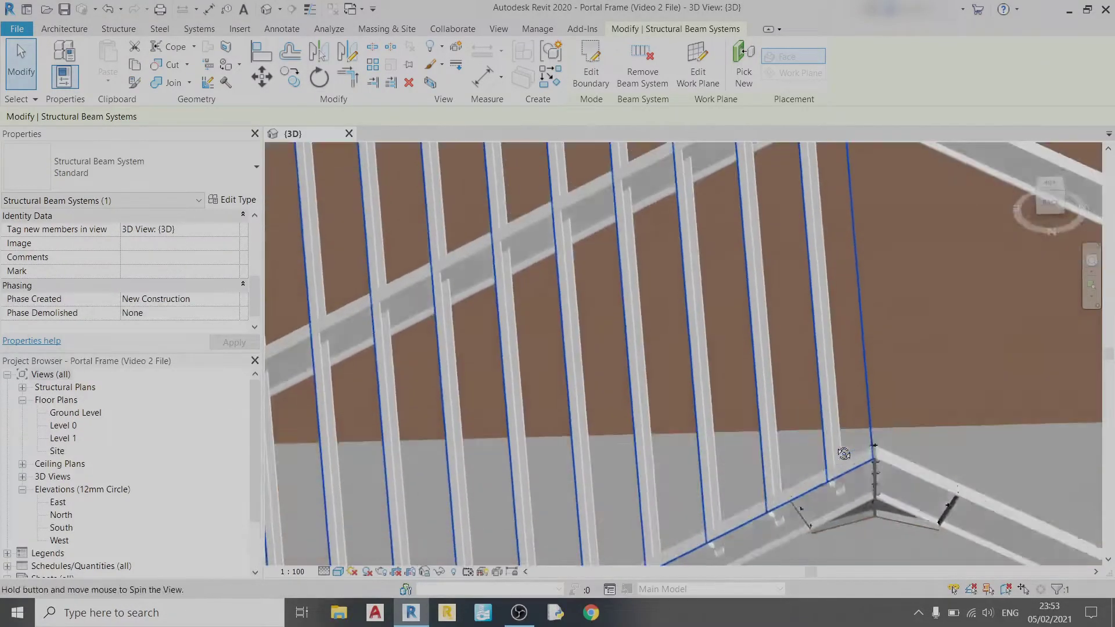
shift+middle_drag(843, 453, 836, 468)
scroll(835, 465, down, 1)
key(Escape)
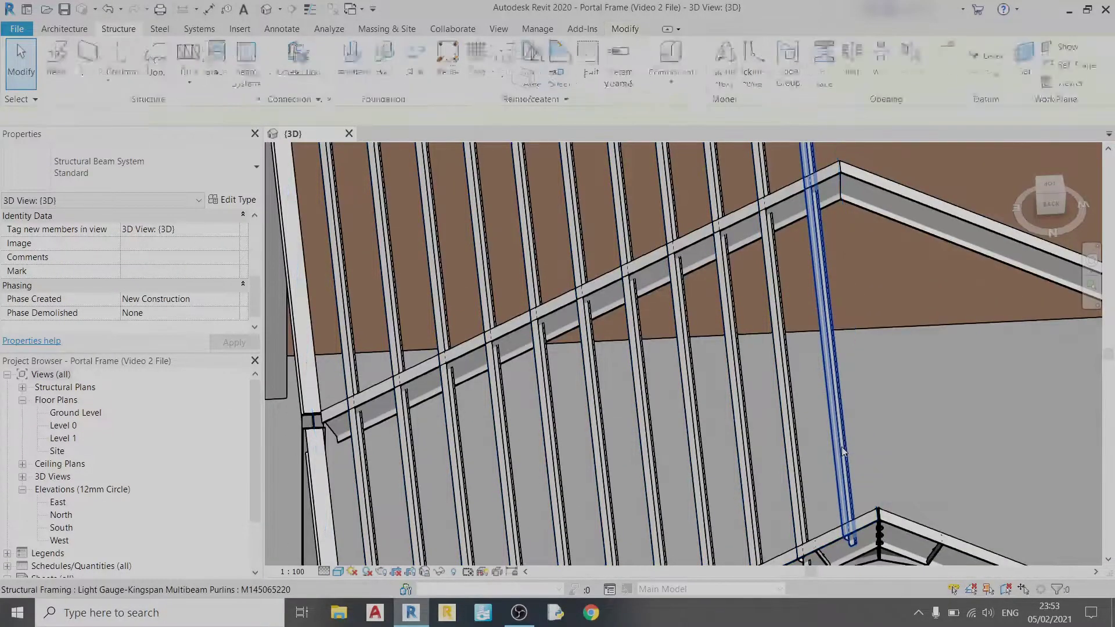
Select all the purlins on the roof slope and set their z offset value to 0.145 m.
click(836, 469)
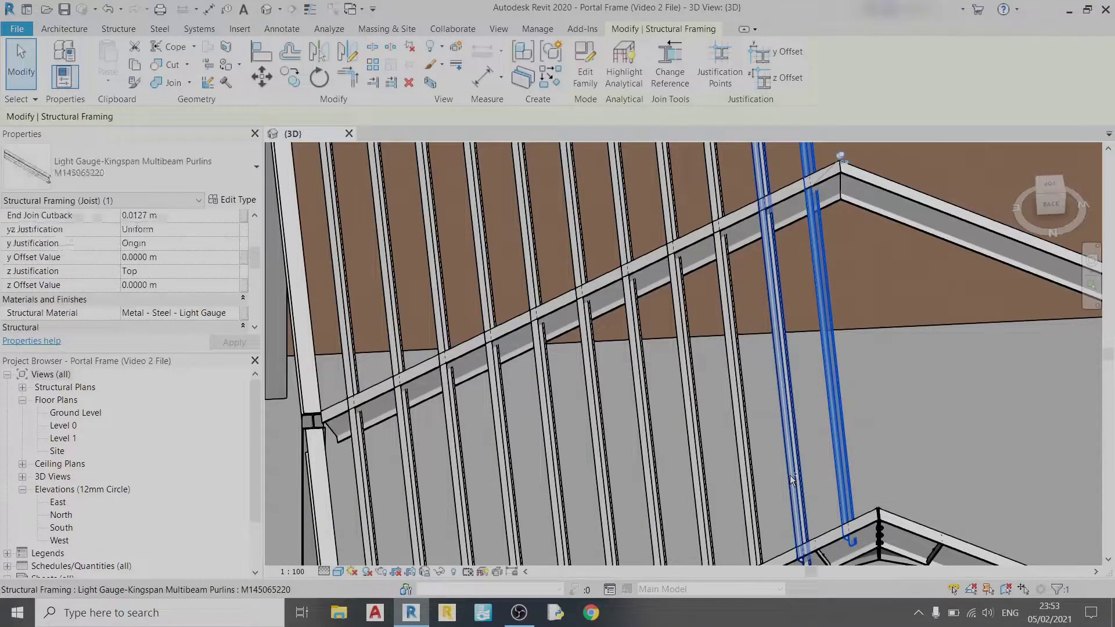
ctrl+click(737, 484)
ctrl+click(693, 493)
middle_drag(694, 496, 758, 358)
ctrl+click(712, 397)
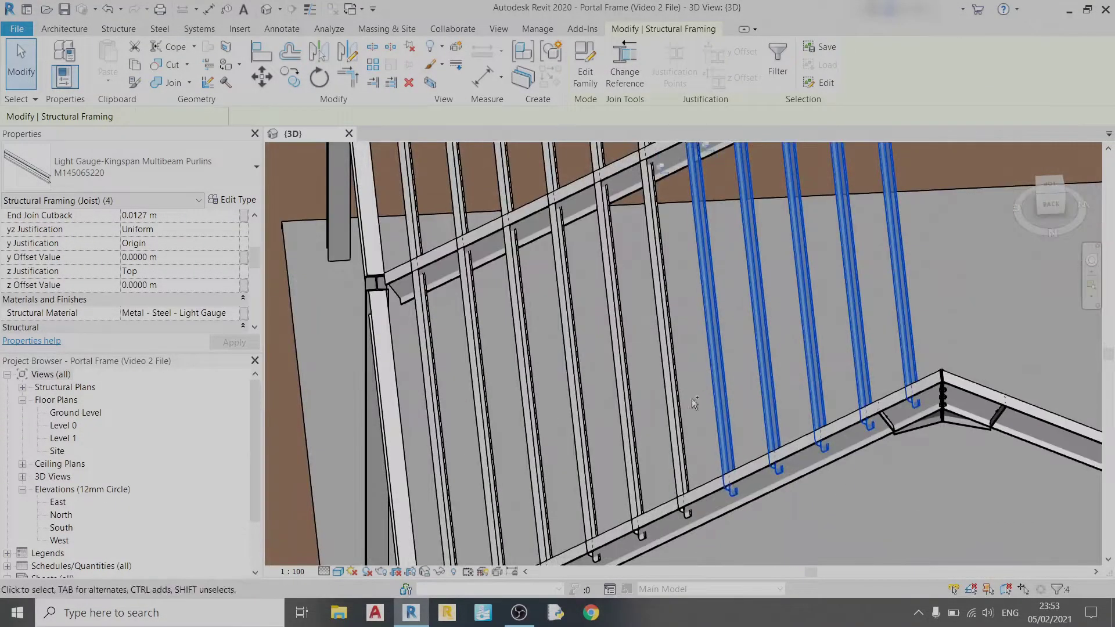
ctrl+click(673, 406)
ctrl+click(626, 426)
ctrl+click(578, 446)
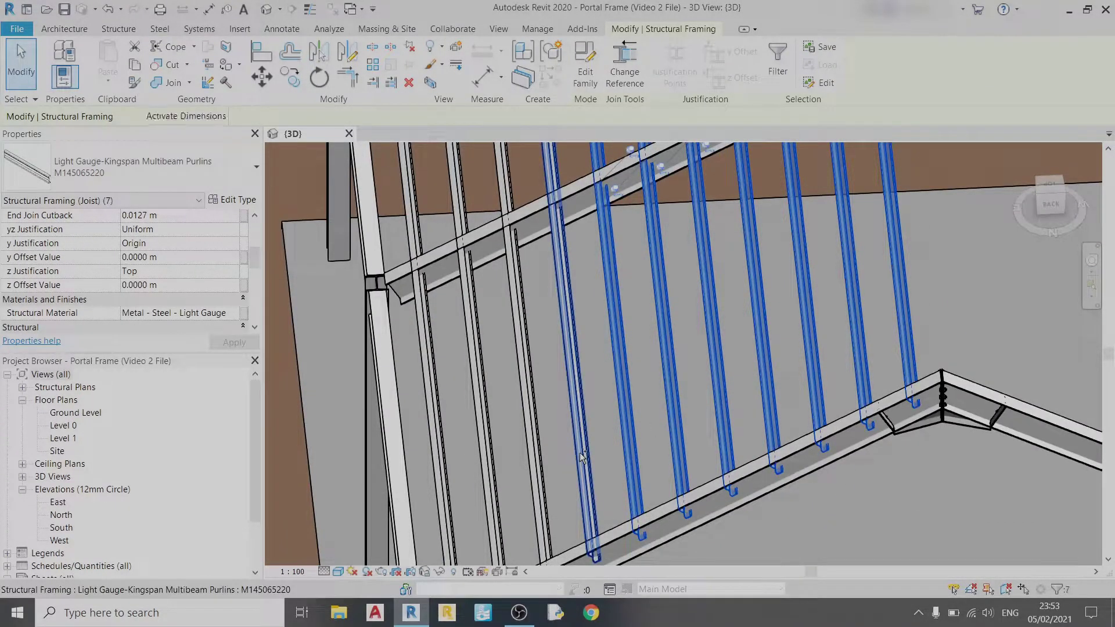
ctrl+click(497, 481)
ctrl+click(450, 487)
shift+middle_drag(465, 485, 551, 324)
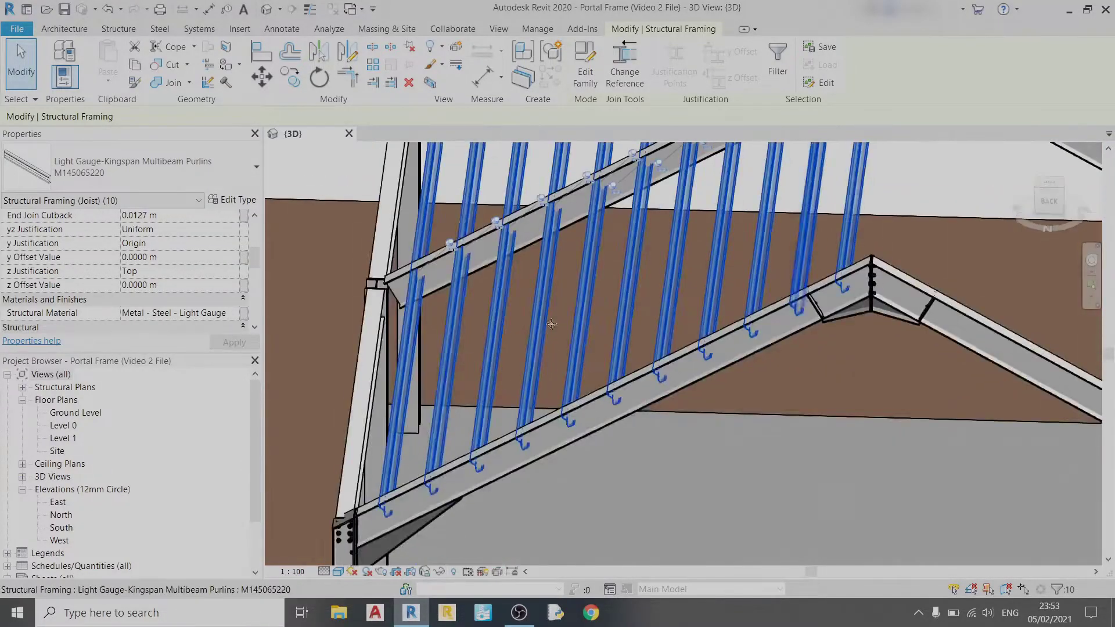
ctrl+click(803, 232)
click(176, 284)
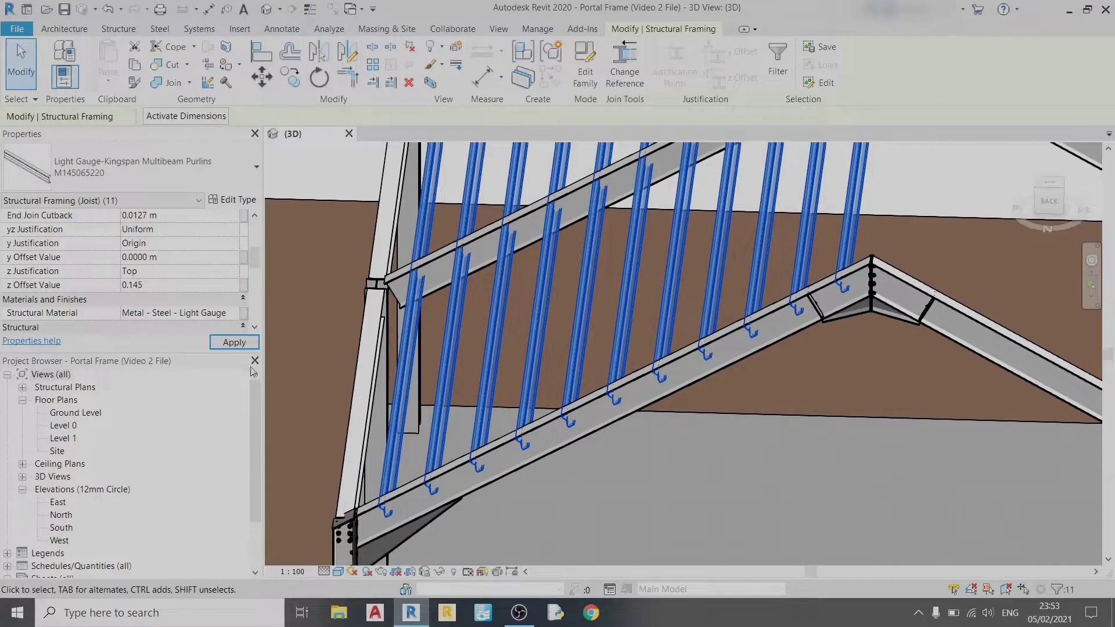
text(0.145)
Check from the back view how the raised purlins sit on the rafter's top flange, from eaves to ridge.
click(1048, 201)
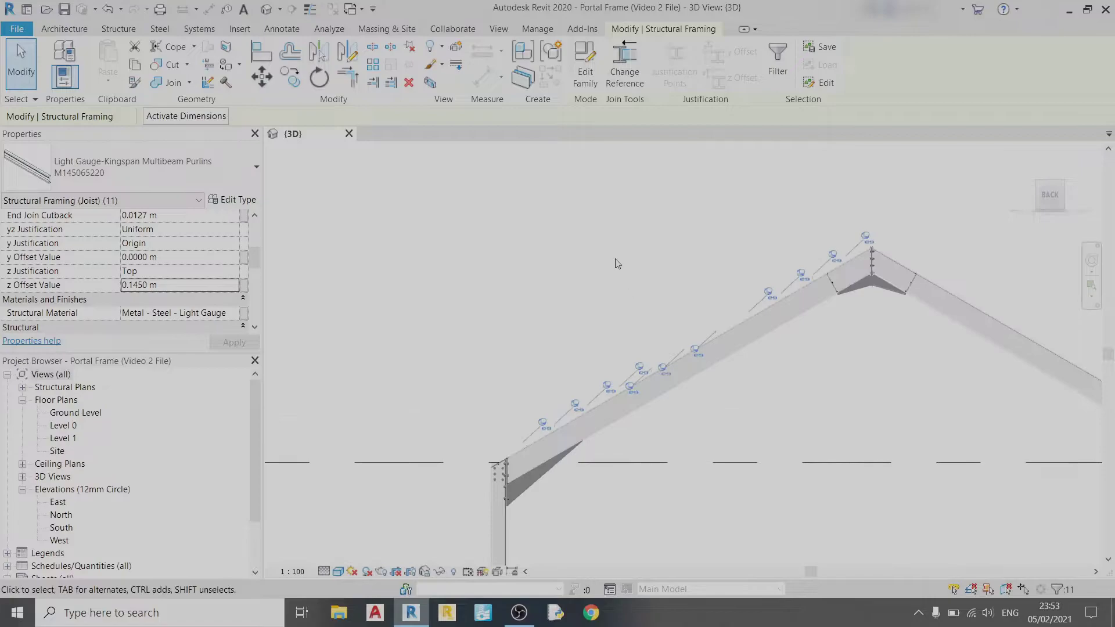
click(617, 263)
scroll(674, 358, up, 5)
middle_drag(919, 309, 836, 353)
scroll(900, 281, up, 2)
scroll(869, 352, down, 2)
middle_drag(915, 338, 785, 324)
scroll(785, 324, down, 2)
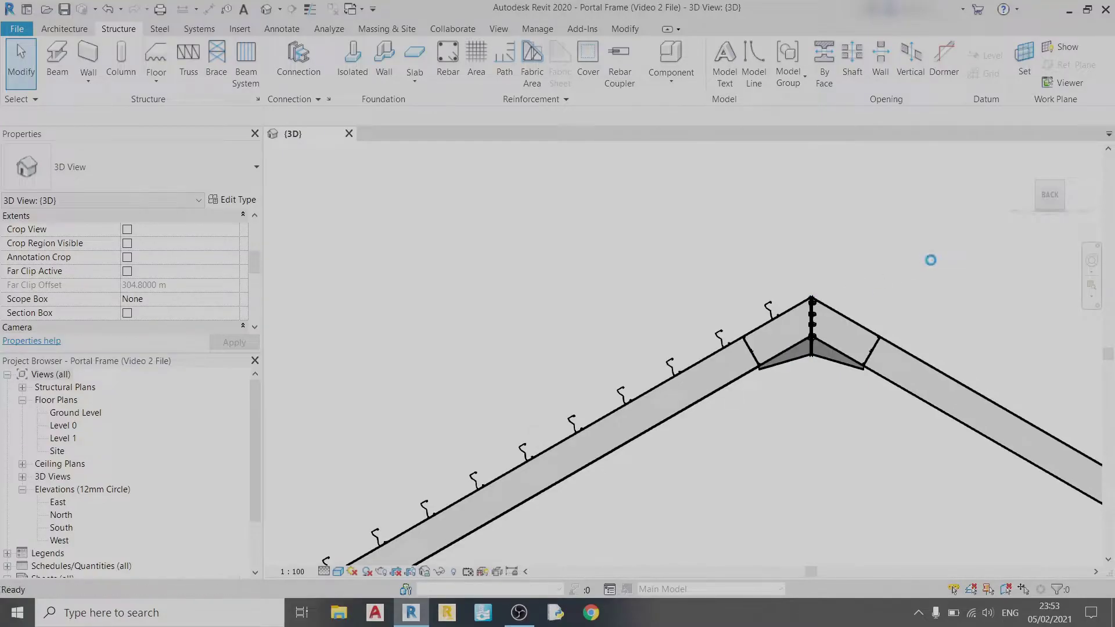
scroll(929, 282, down, 1)
shift+middle_drag(930, 282, 685, 348)
scroll(905, 395, down, 2)
shift+middle_drag(685, 348, 778, 397)
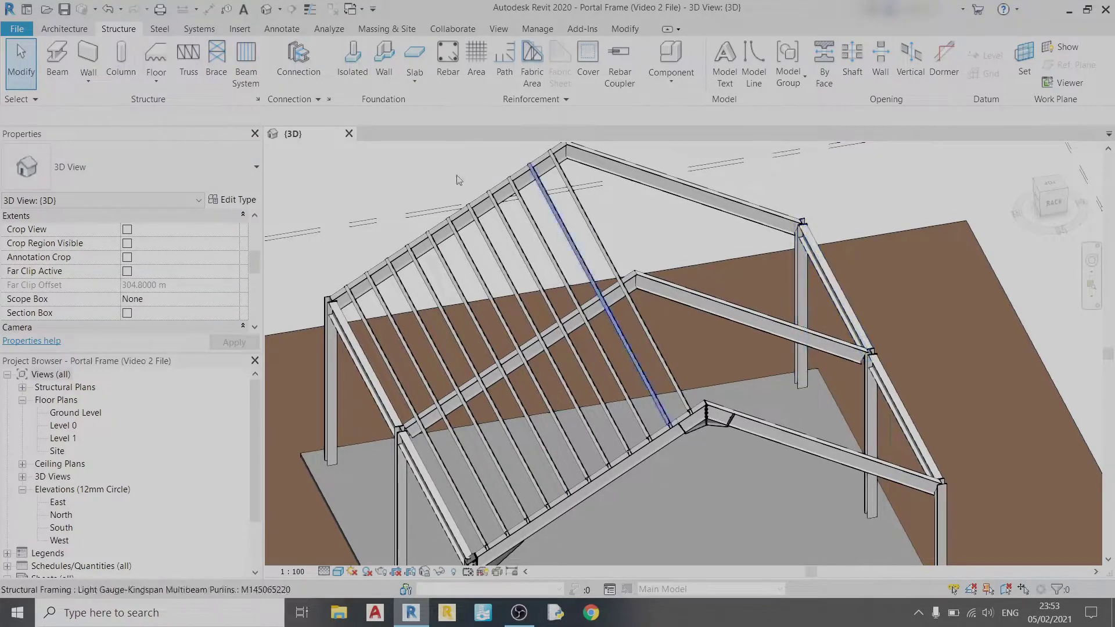
Start another structural beam system and set its work plane by picking the top face of the opposite slope's end rafter.
click(245, 64)
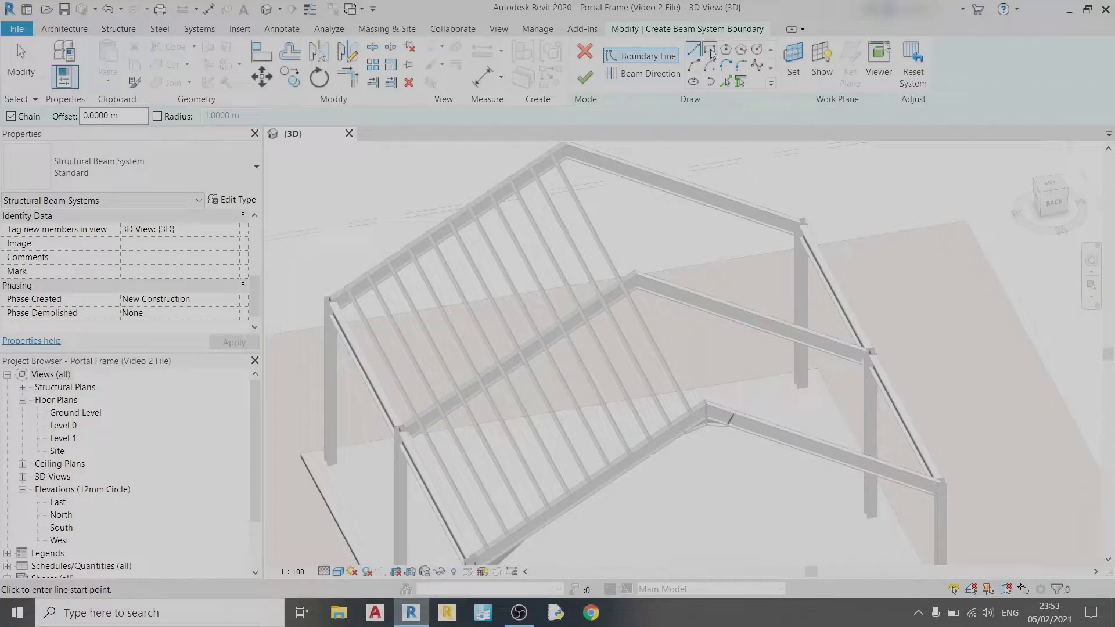
click(793, 61)
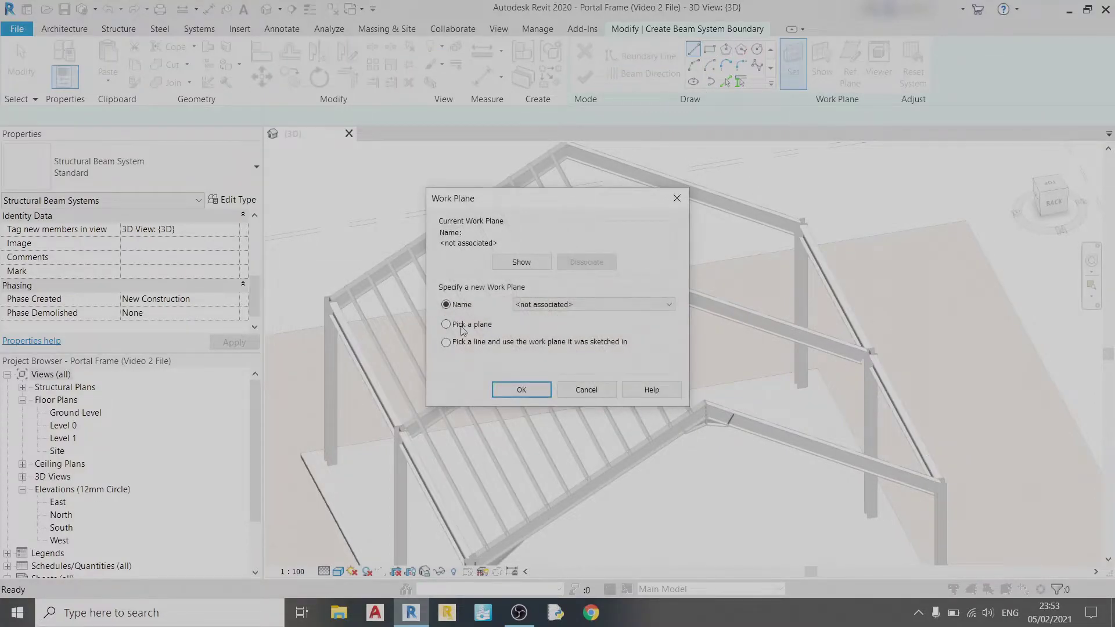
click(541, 387)
shift+middle_drag(734, 472, 843, 278)
scroll(589, 394, up, 2)
click(622, 530)
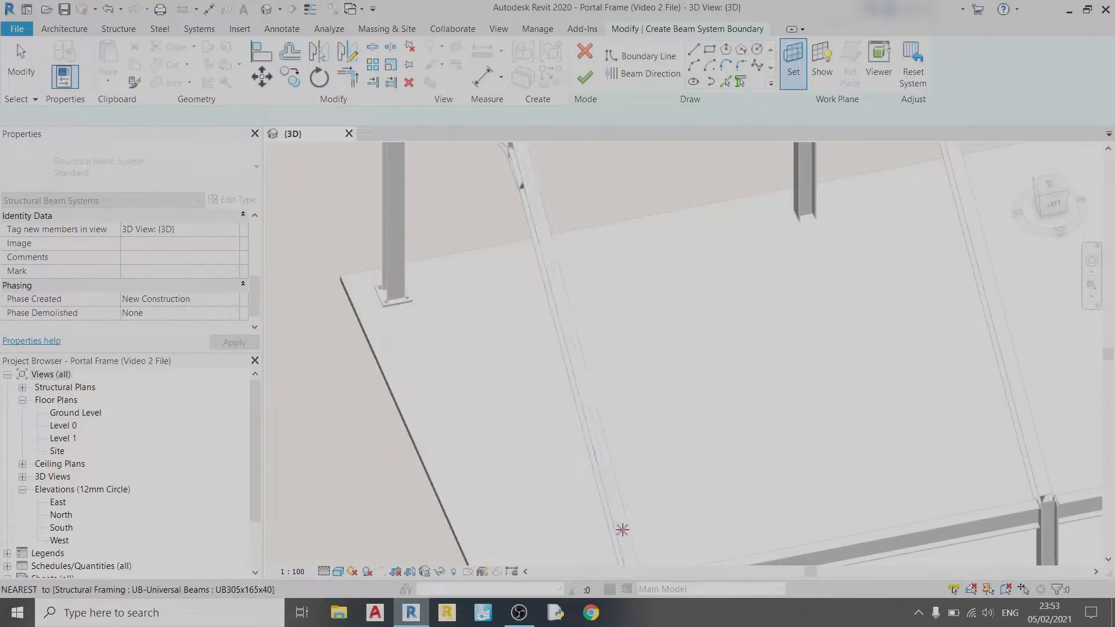
Sketch a rectangular boundary over the second roof slope, from one end frame's eaves corner to the opposite end rafter at the ridge.
click(709, 48)
scroll(583, 353, up, 5)
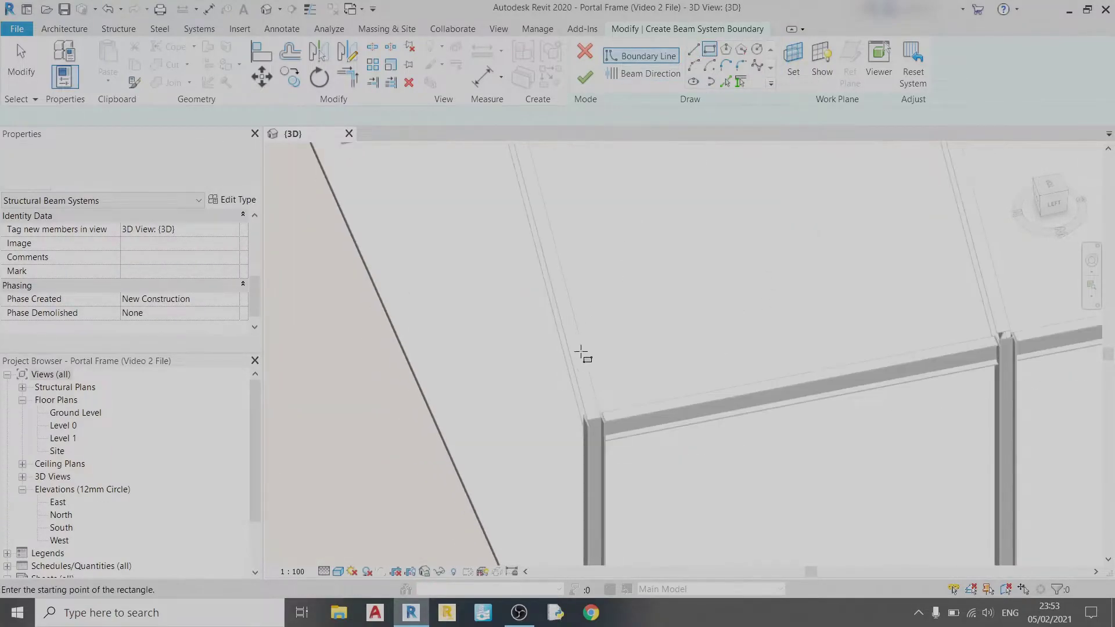
click(600, 525)
scroll(771, 411, down, 5)
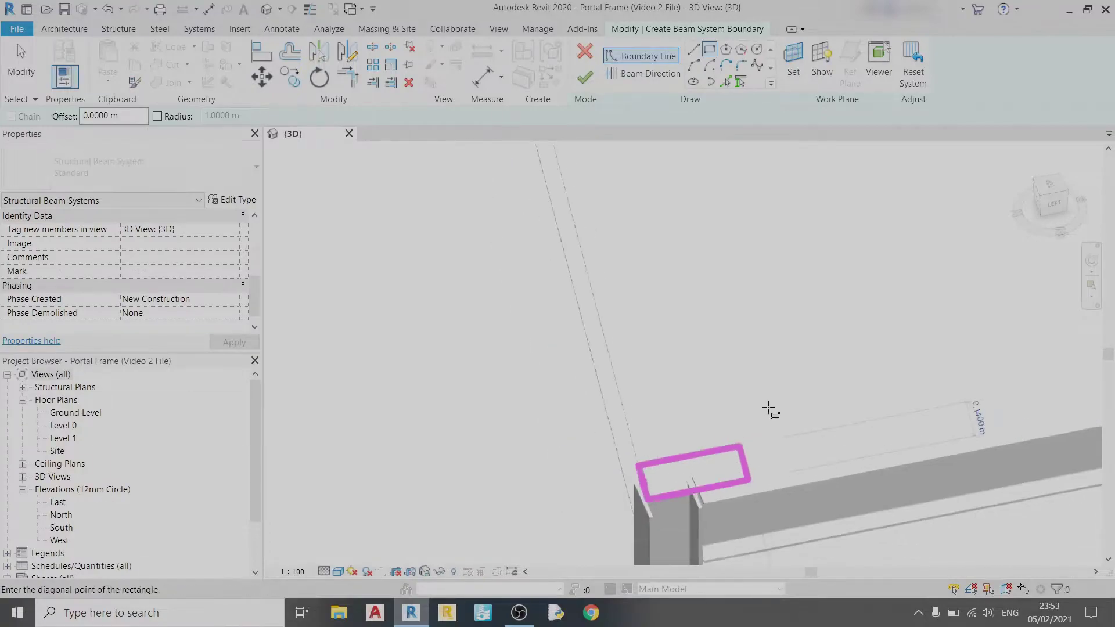
middle_drag(844, 369, 488, 501)
scroll(700, 326, up, 4)
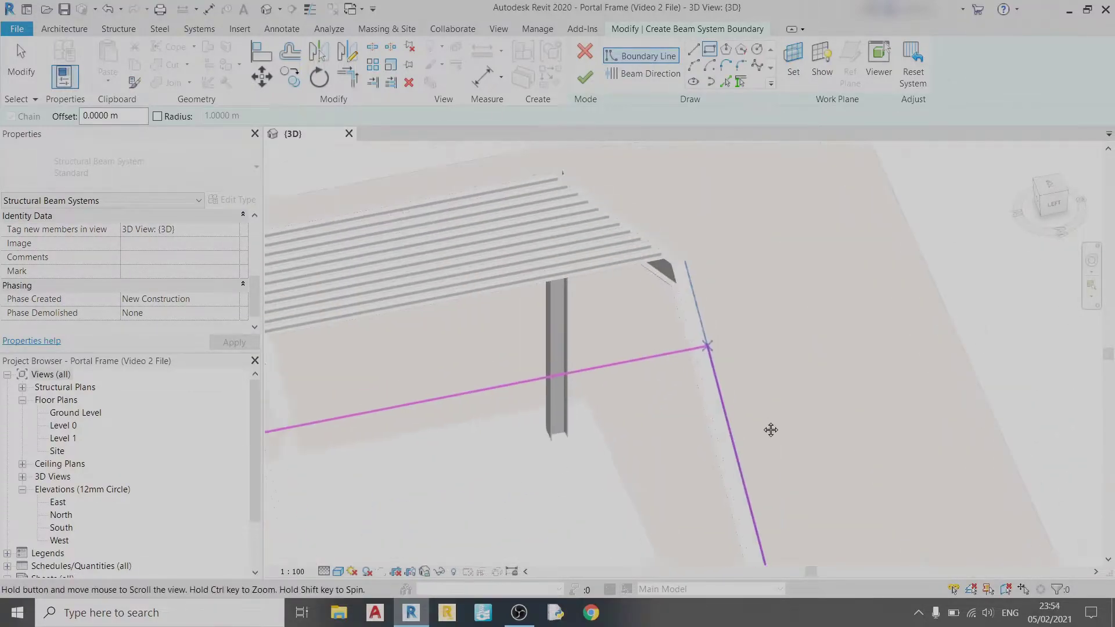
scroll(735, 336, up, 2)
scroll(734, 335, up, 4)
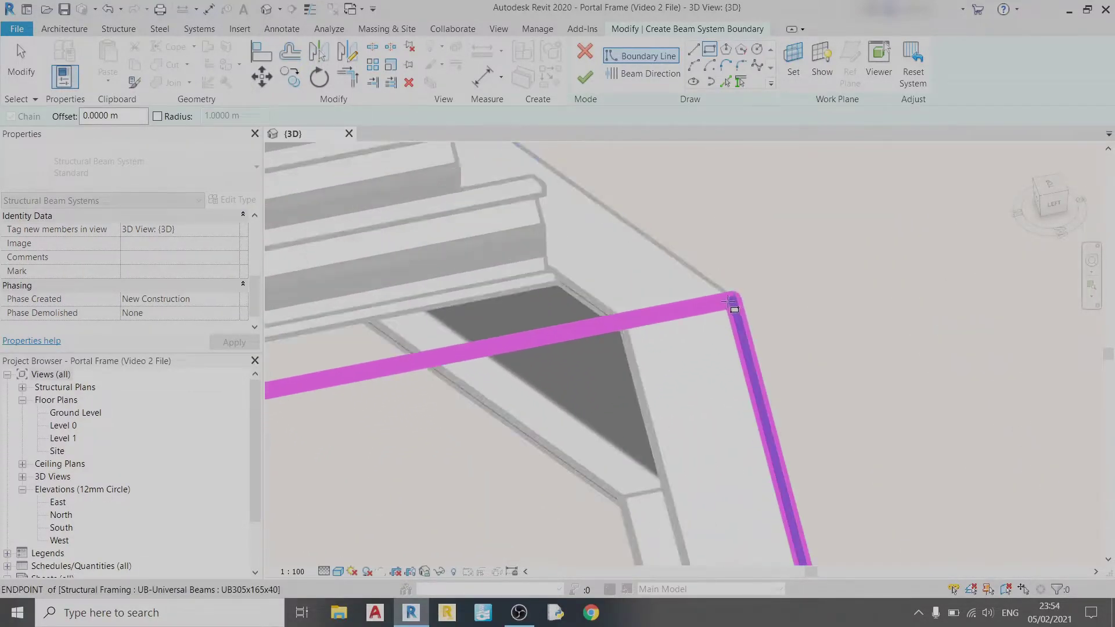
click(728, 303)
scroll(735, 305, down, 6)
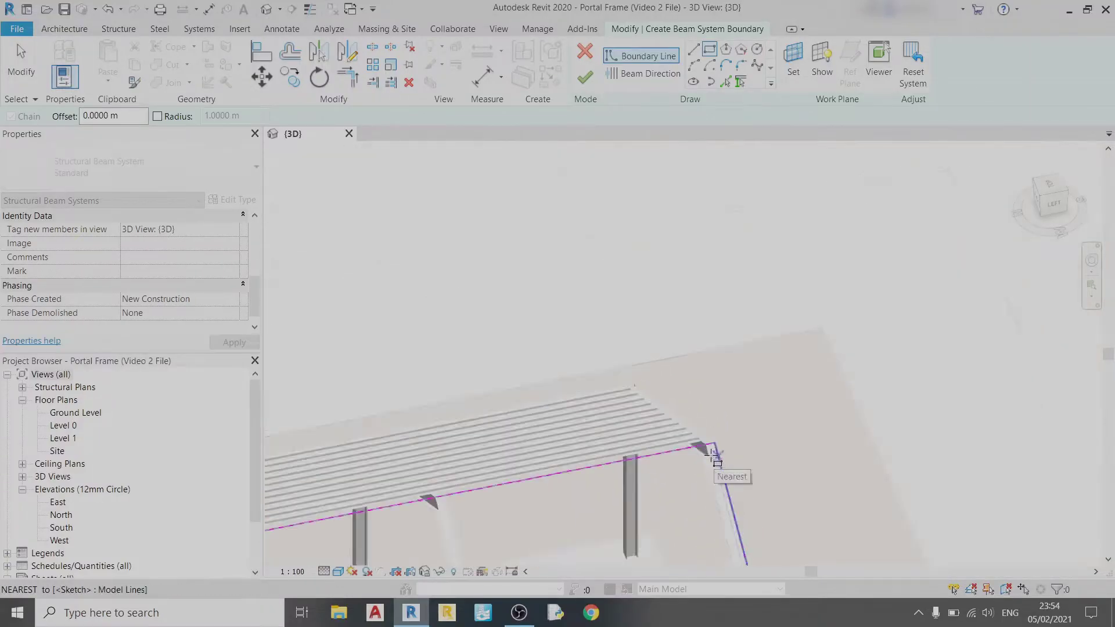
Set the beam direction along the second slope's eaves edge and finish the beam system.
click(643, 73)
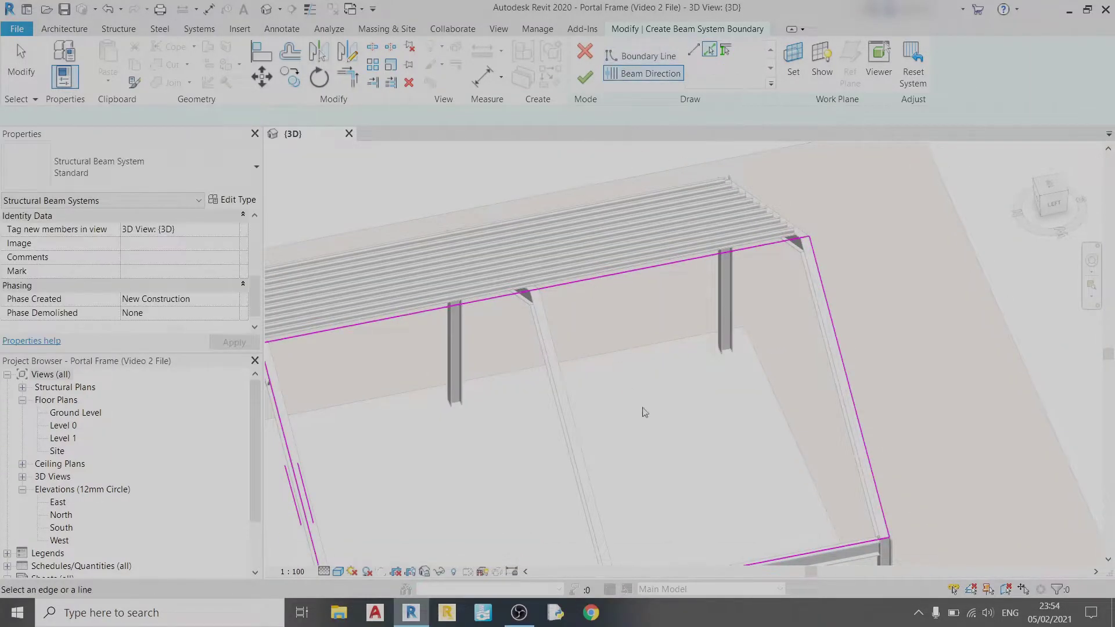
scroll(656, 412, up, 3)
click(667, 435)
middle_drag(694, 398, 801, 353)
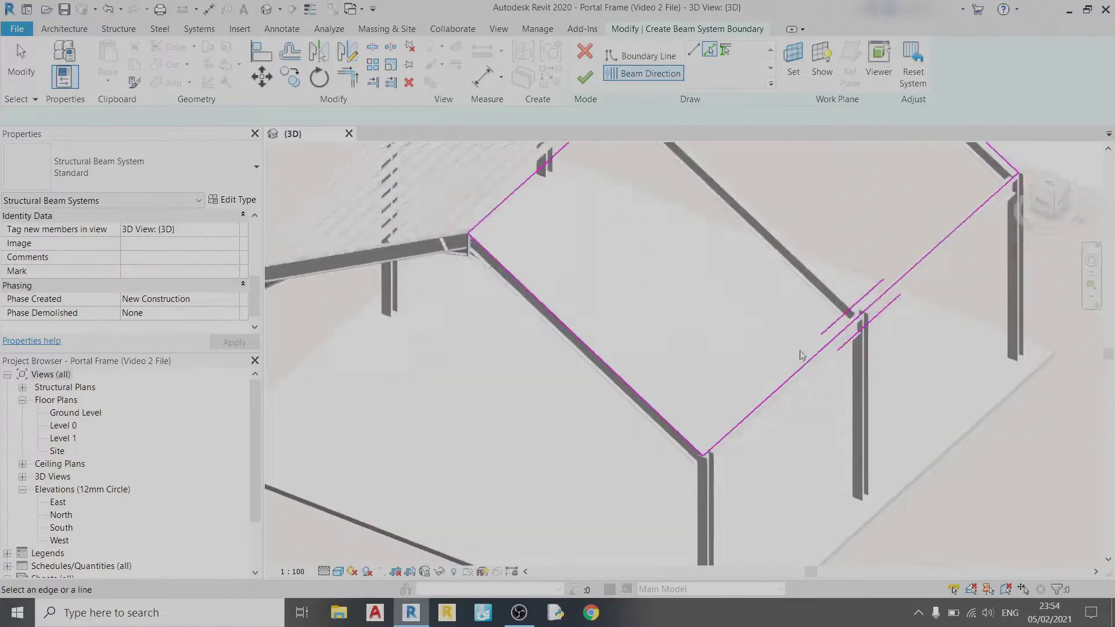
click(593, 87)
shift+middle_drag(704, 319, 742, 257)
scroll(742, 258, down, 5)
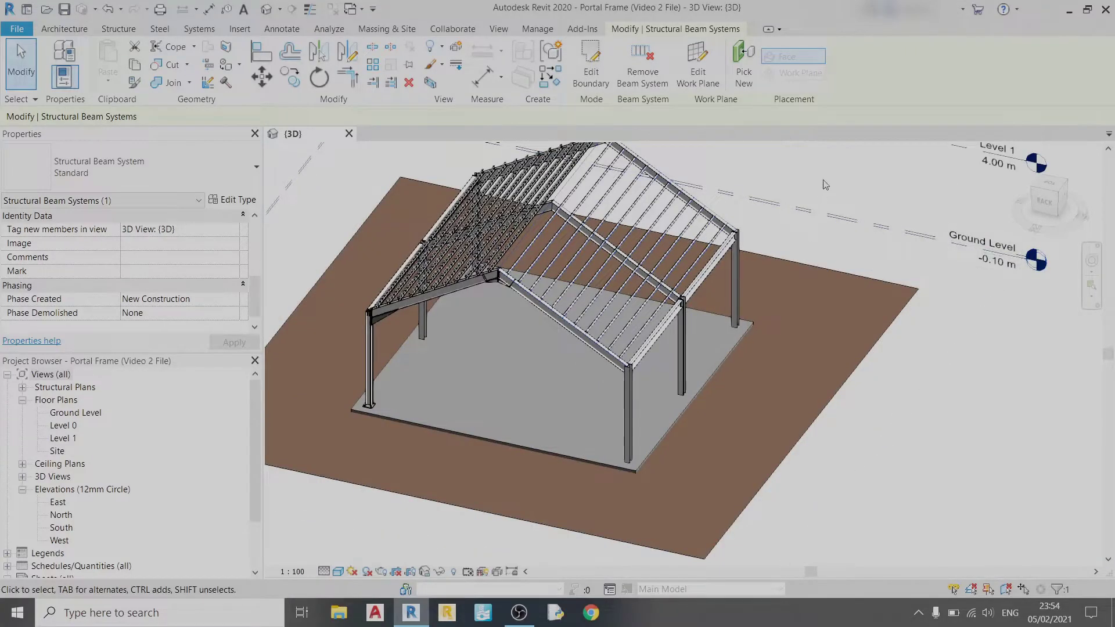
click(826, 185)
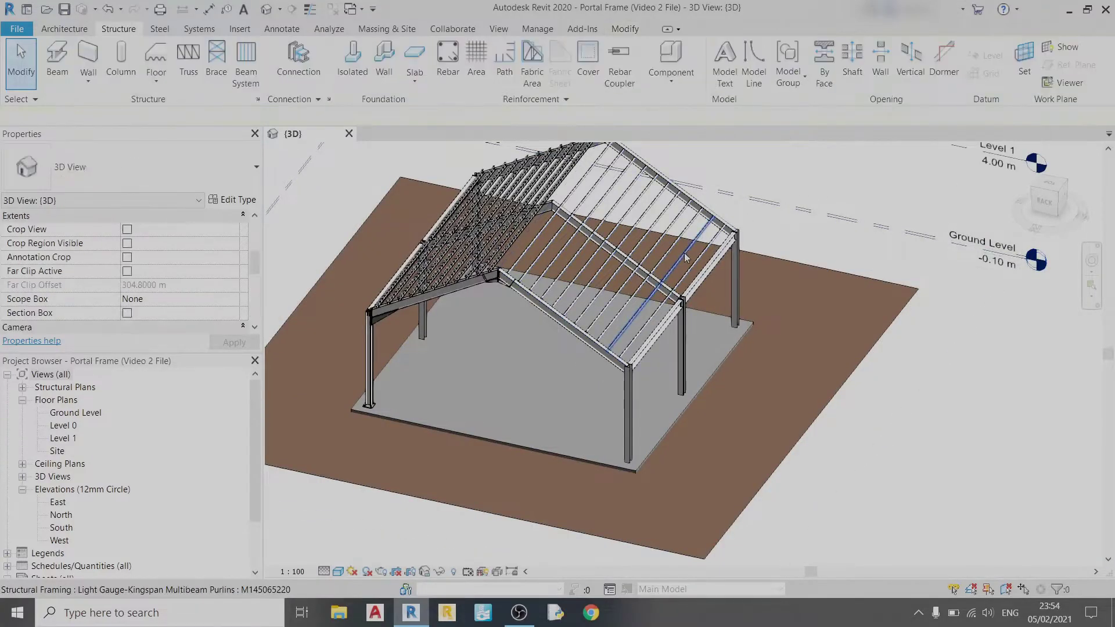
Select the frame's second roof slope and filter the selection down to only the Structural Framing (Joist) purlins.
shift+middle_drag(825, 184, 727, 182)
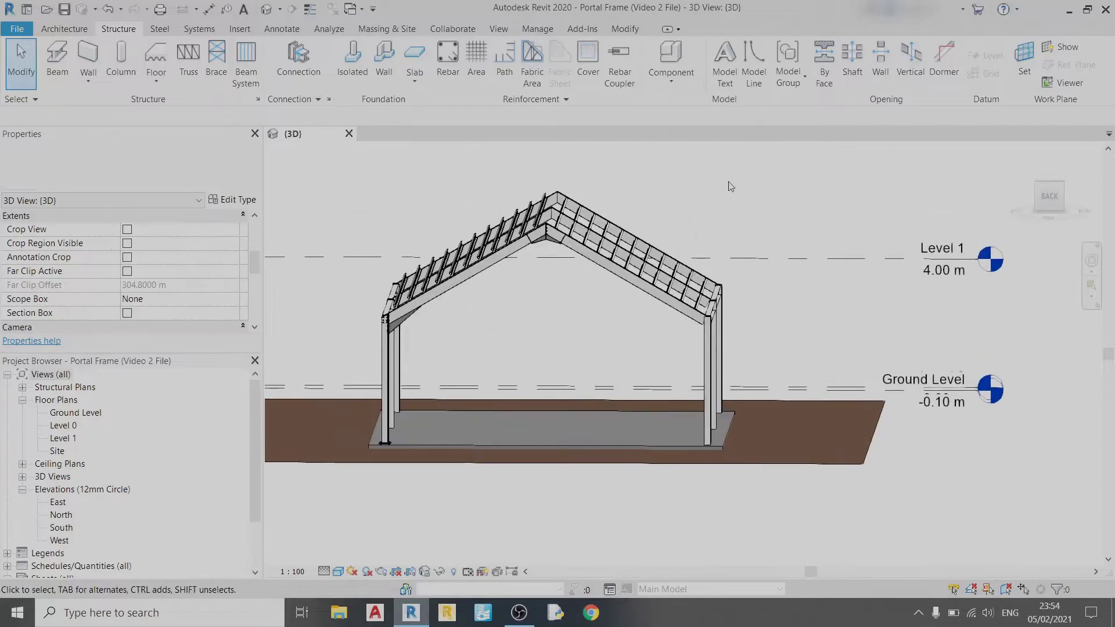
drag(754, 183, 567, 365)
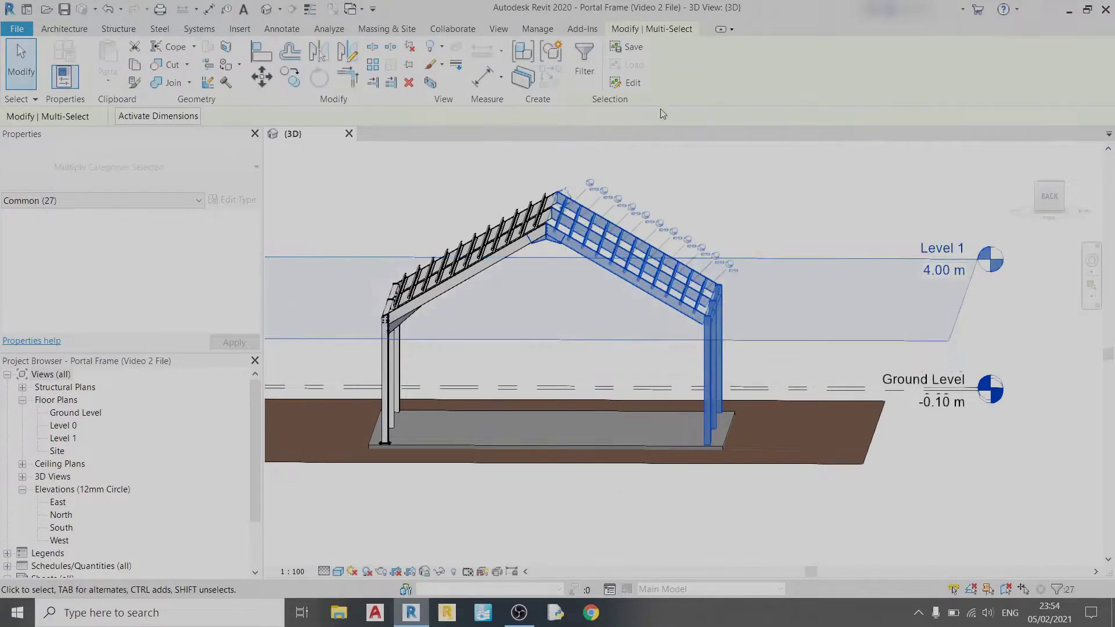
click(584, 58)
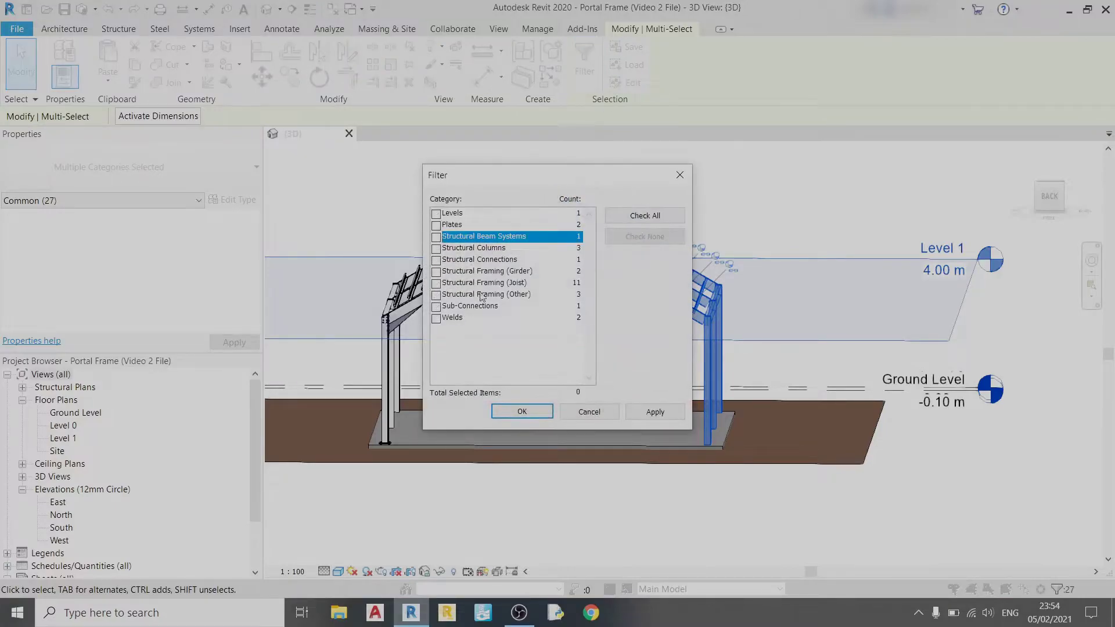
click(436, 283)
click(676, 412)
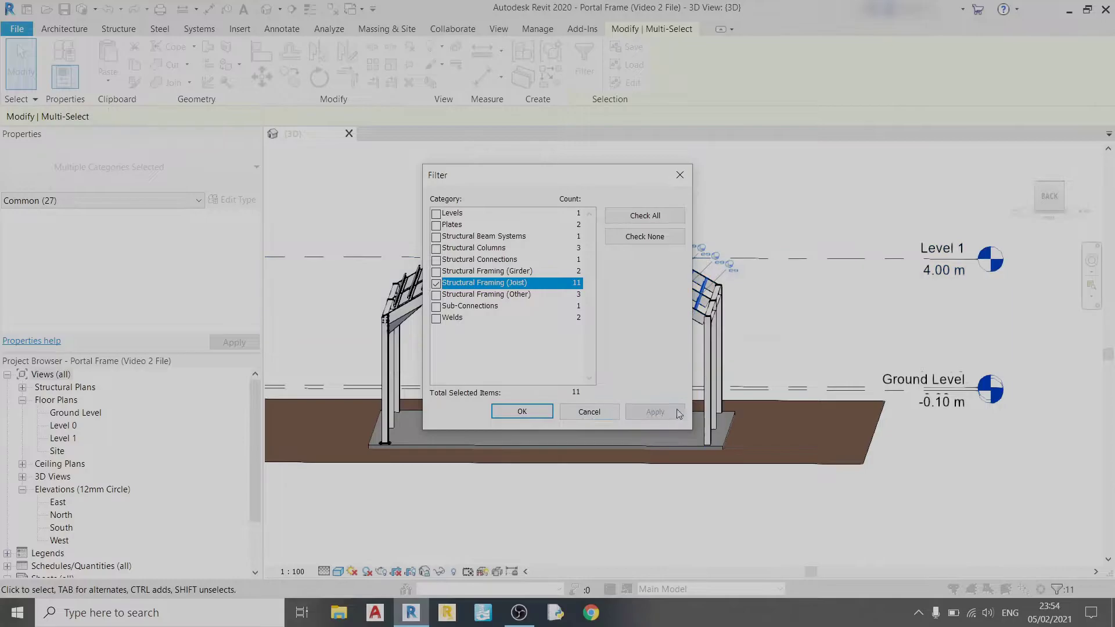
click(525, 412)
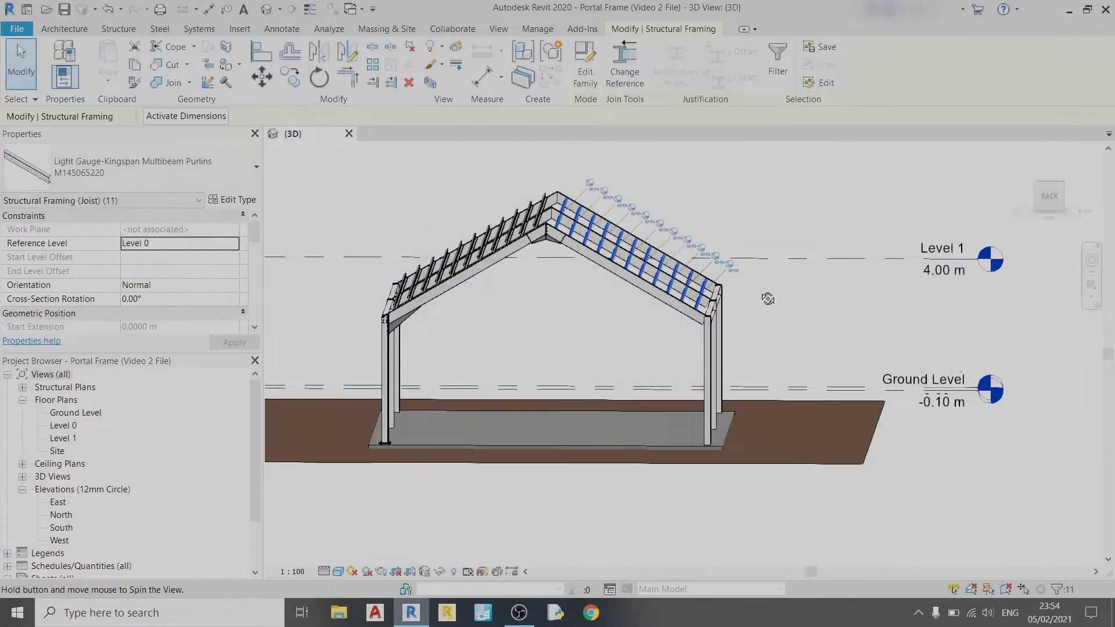
Set the z Offset Value of the selected second-slope purlins to 0.145 m and clear the selection.
shift+middle_drag(766, 298, 612, 253)
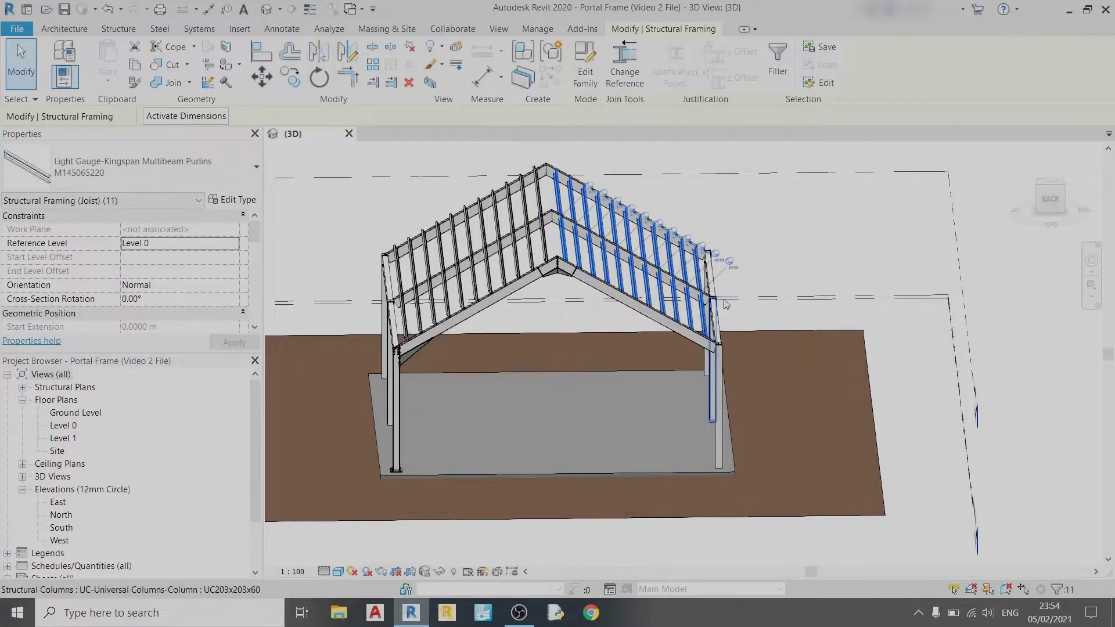
scroll(210, 268, down, 4)
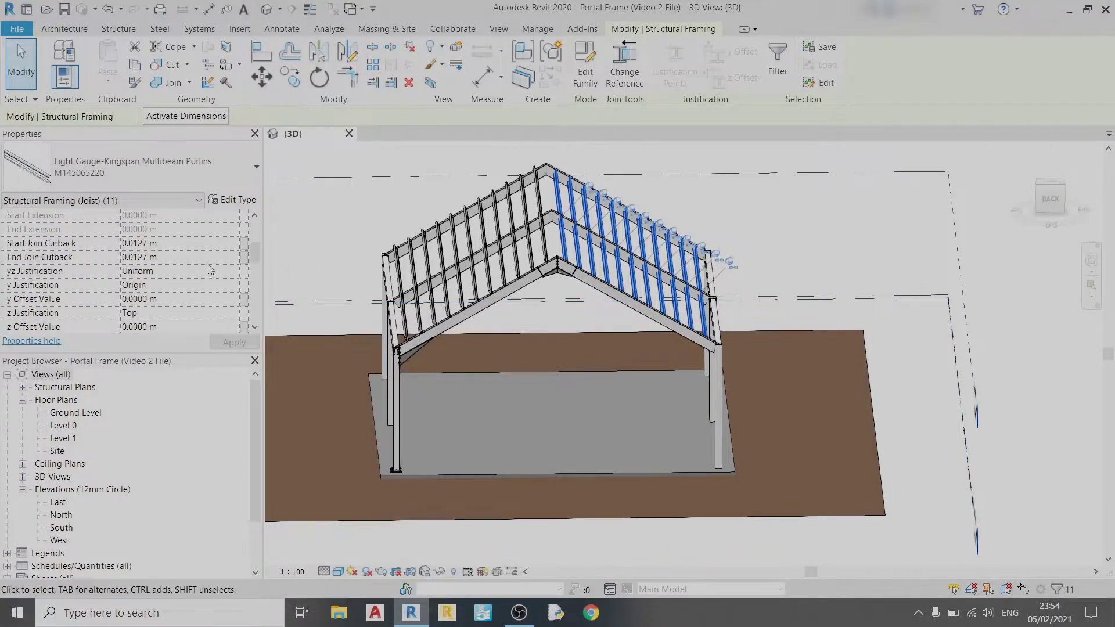
click(175, 327)
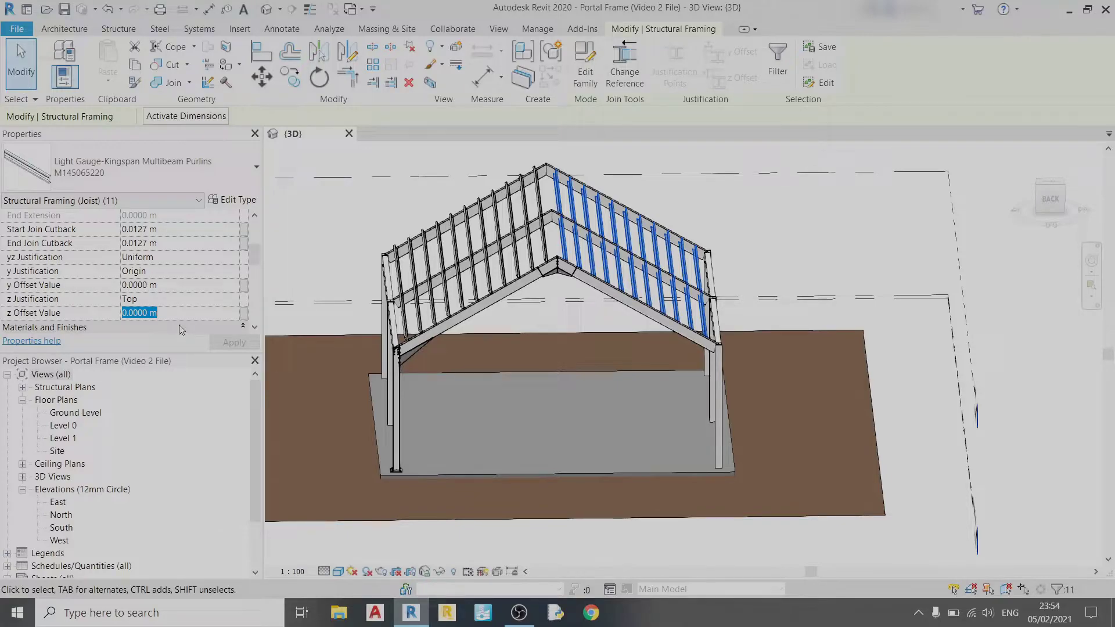
text(0.145)
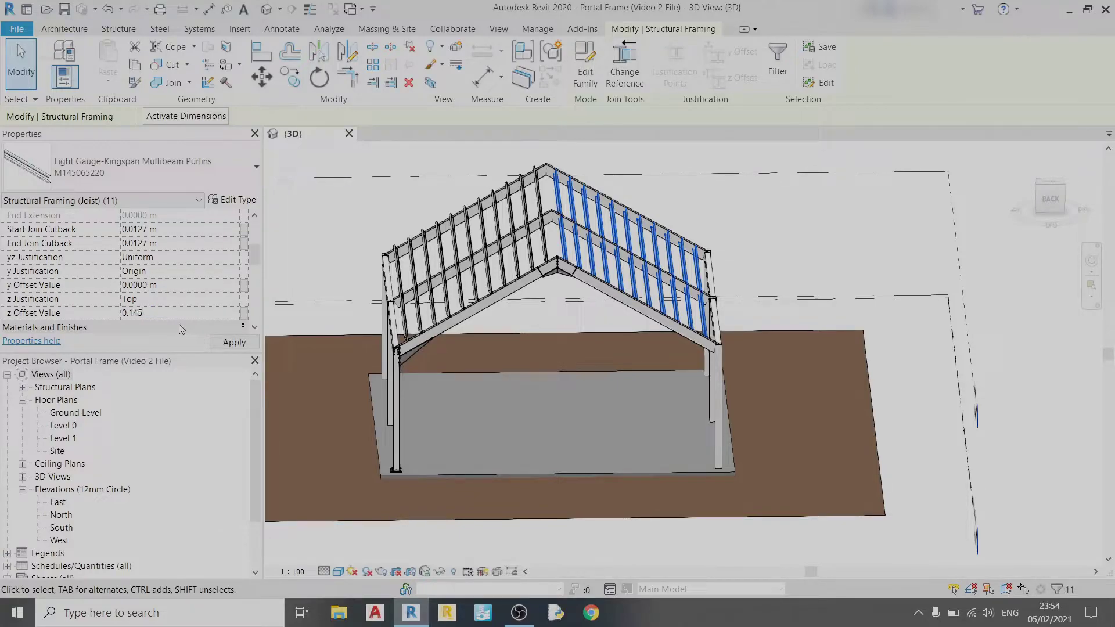
click(225, 341)
click(797, 216)
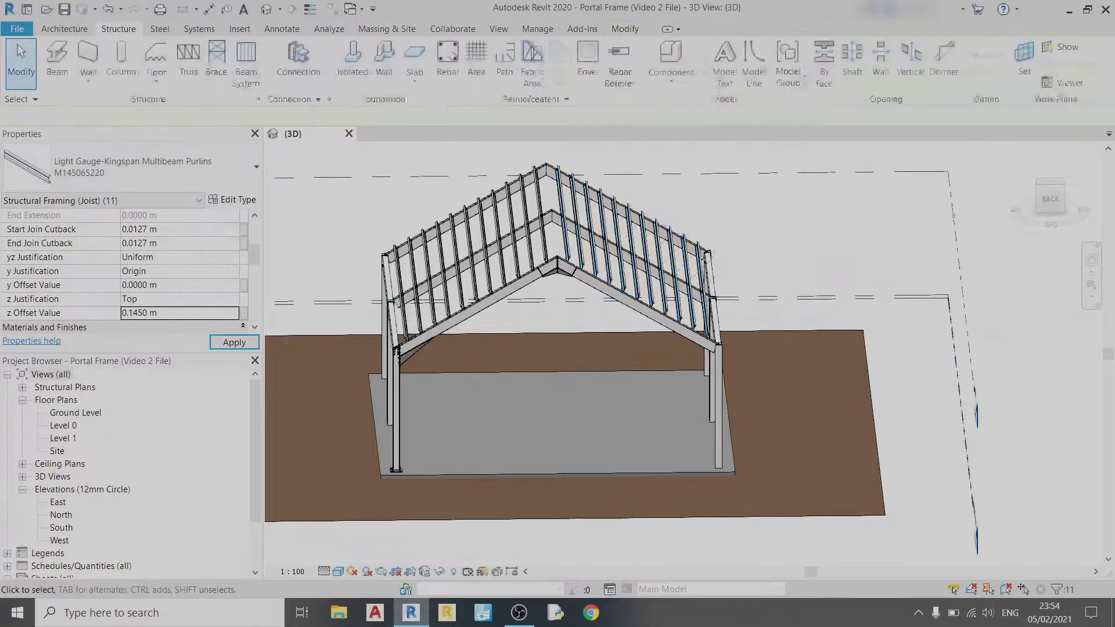
Check from the back view how the purlins on both slopes sit on the rafters around the ridge.
click(1050, 200)
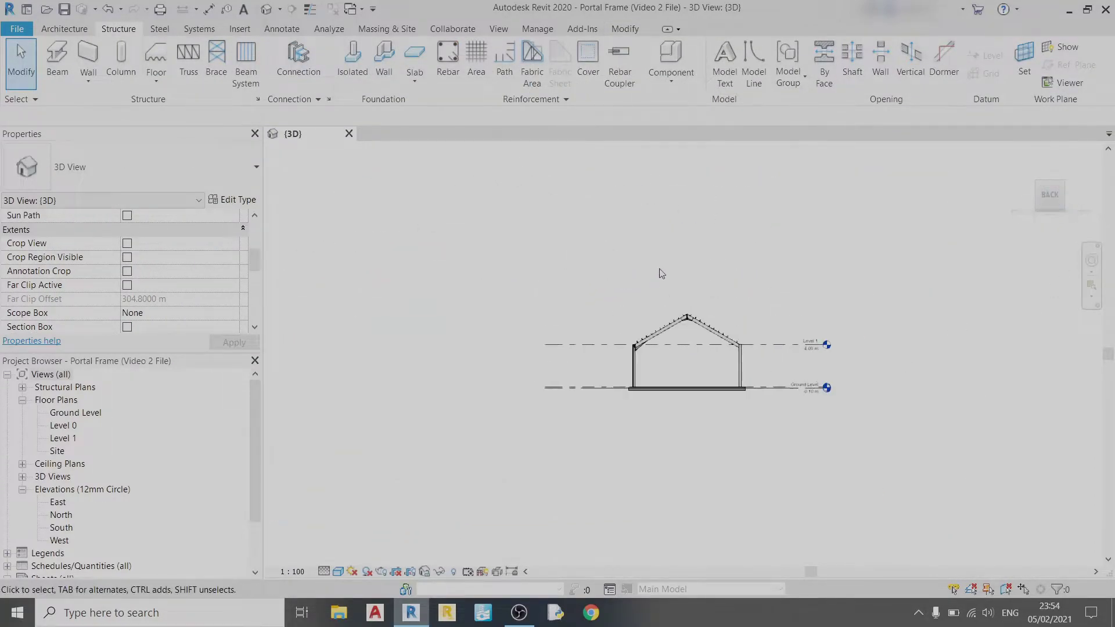
scroll(813, 406, up, 5)
scroll(905, 296, up, 5)
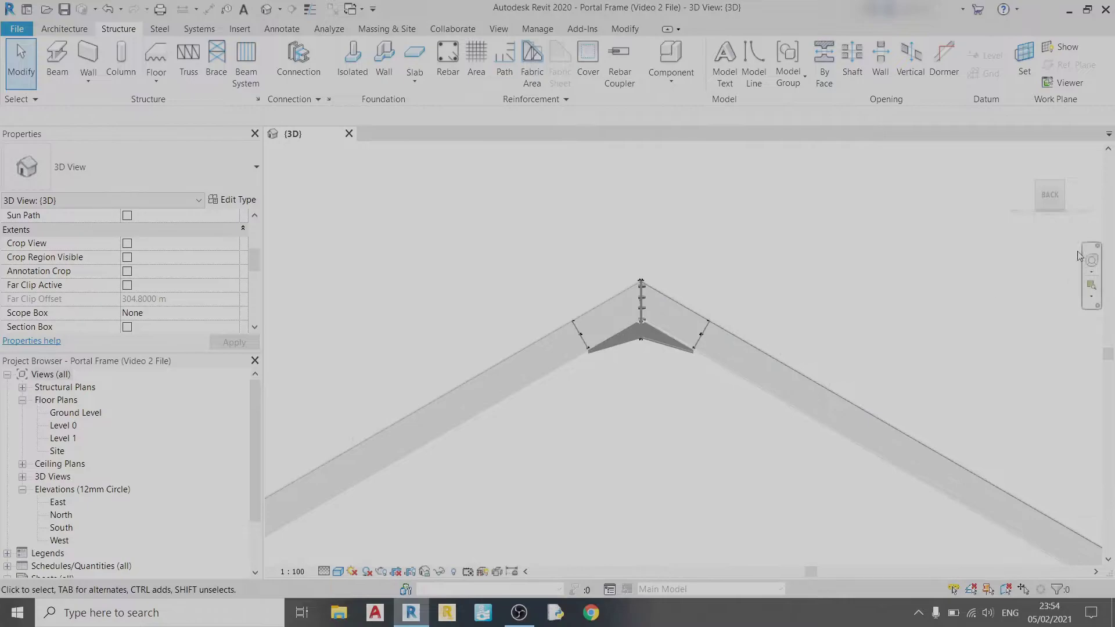
scroll(838, 308, up, 3)
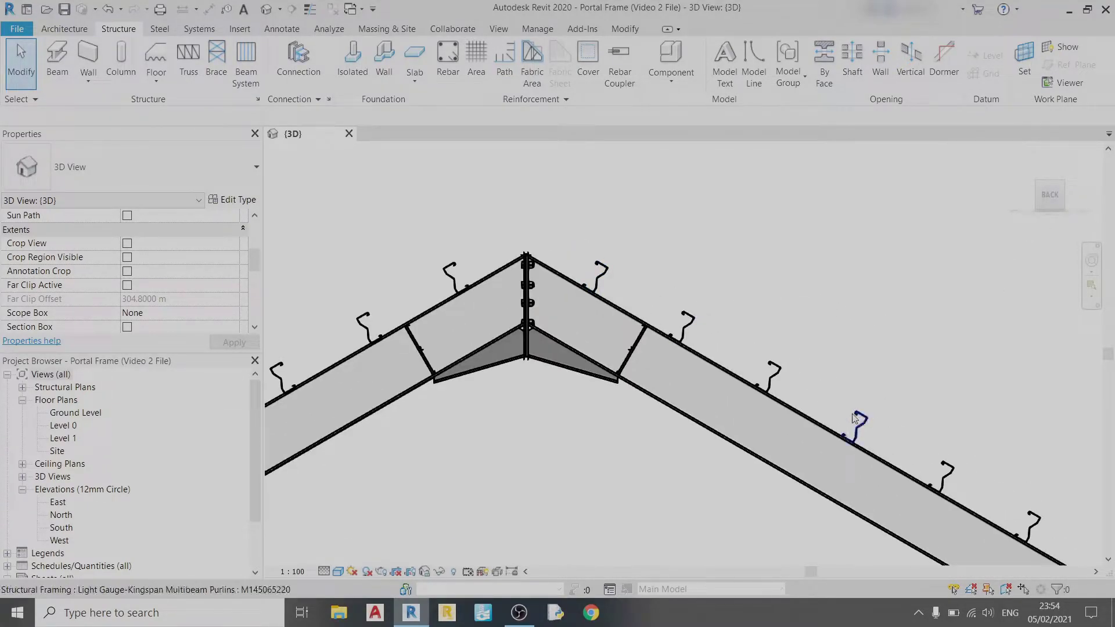
scroll(654, 319, up, 3)
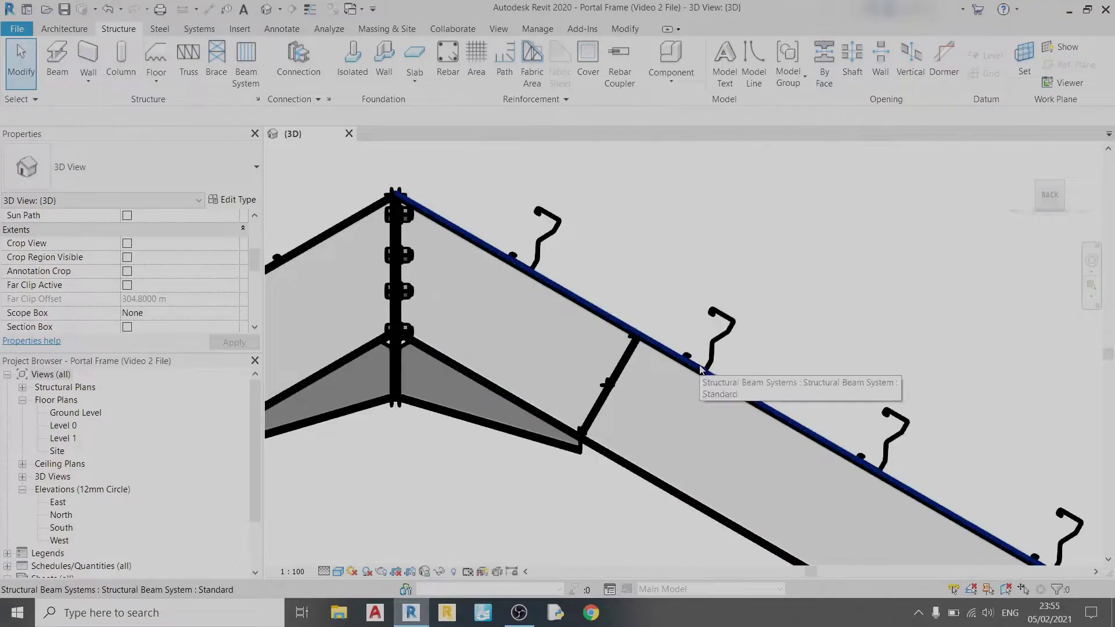
scroll(807, 232, down, 3)
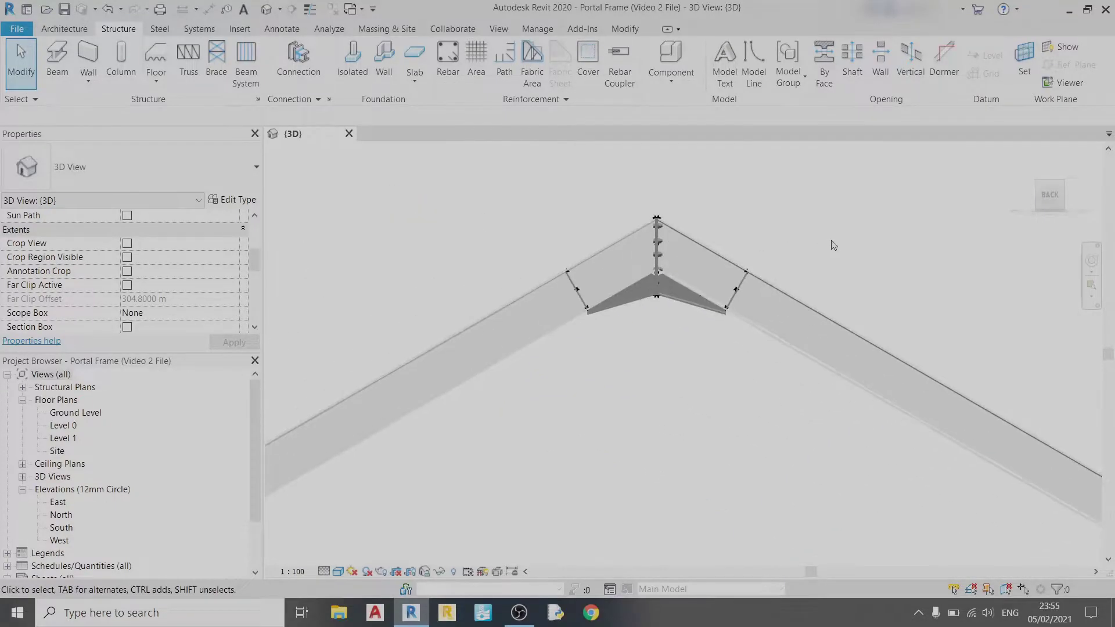
shift+middle_drag(845, 242, 620, 280)
scroll(790, 299, down, 1)
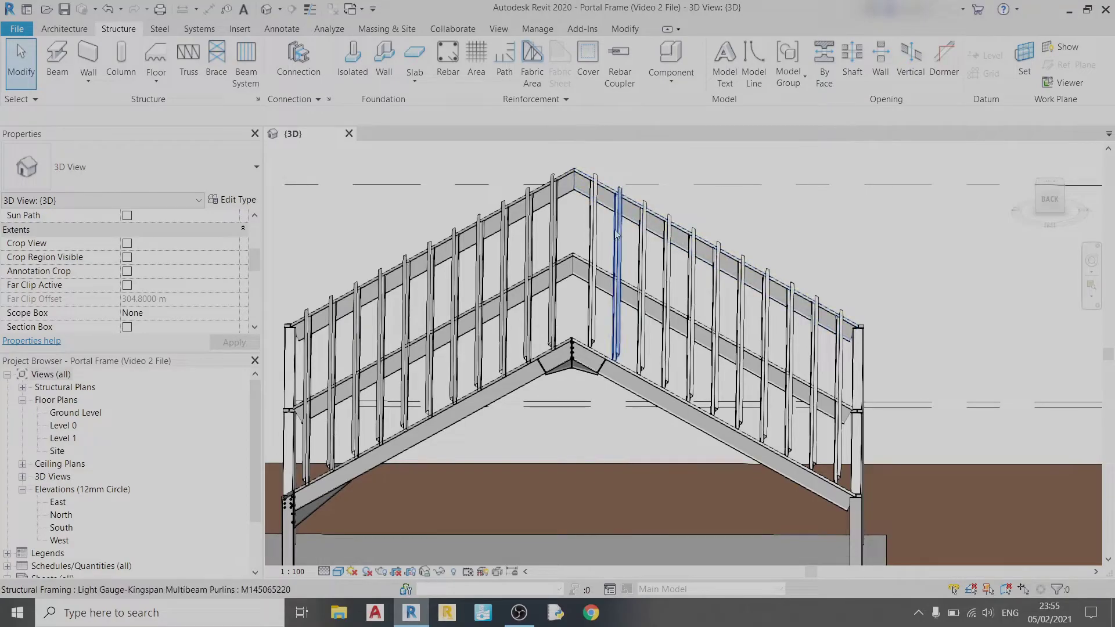
shift+middle_drag(581, 290, 545, 339)
Review the layout rule, spacing and beam type of a roof slope's structural beam system, then deselect it.
click(525, 330)
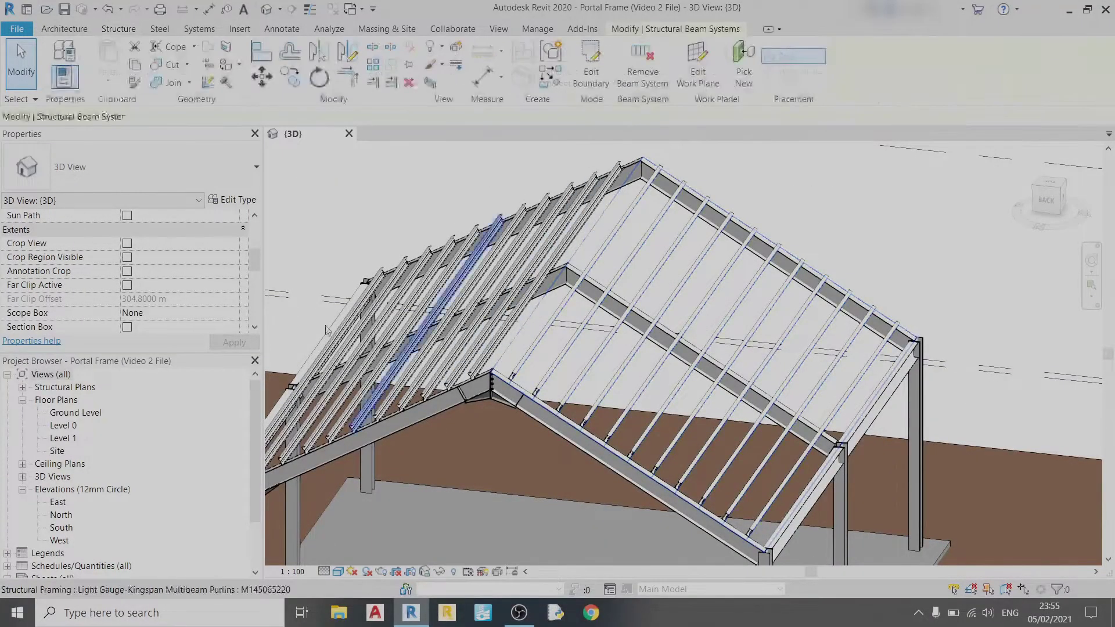
scroll(180, 244, down, 2)
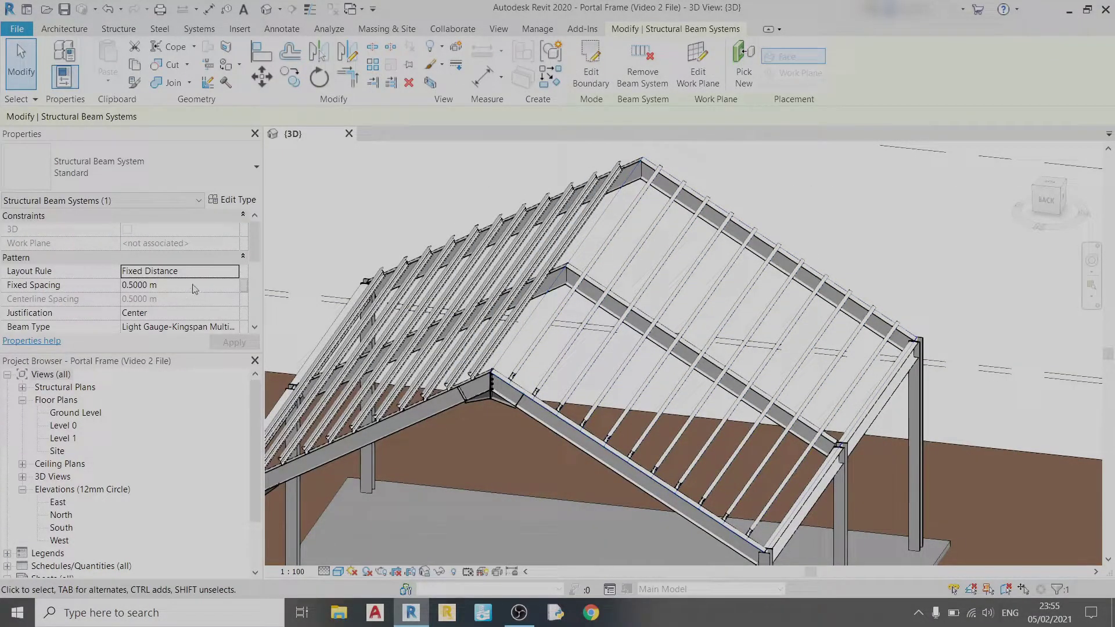
click(755, 187)
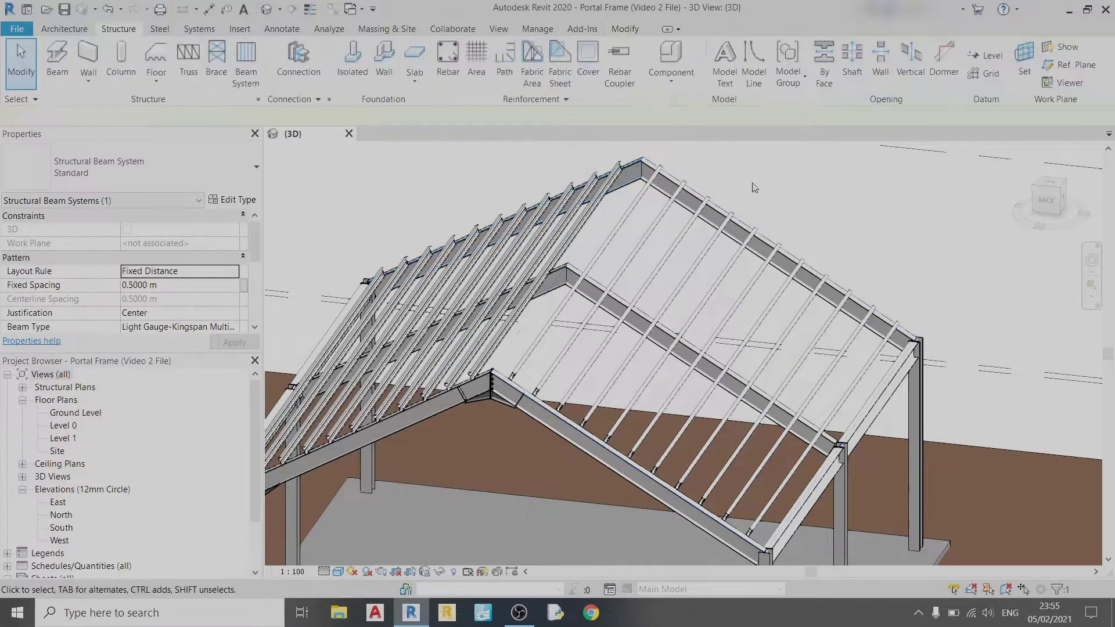
shift+middle_drag(754, 187, 718, 257)
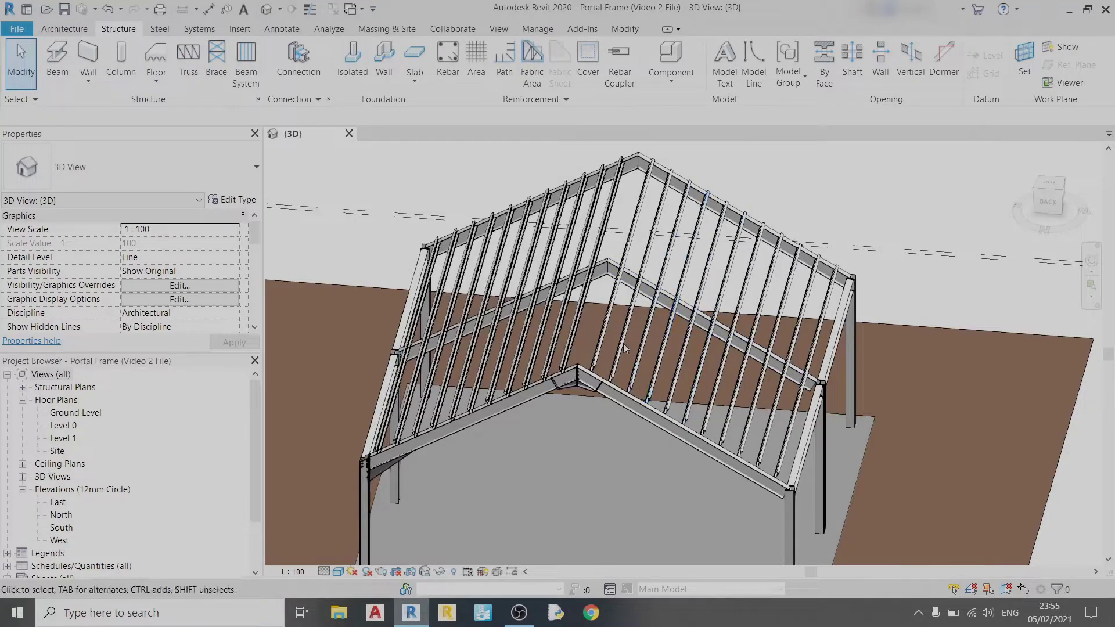
Start a footprint roof in the Level 1 floor plan with the type Roof_Flat-4Felt-150Ins-50Scr-150Conc-12Plr.
double_click(62, 438)
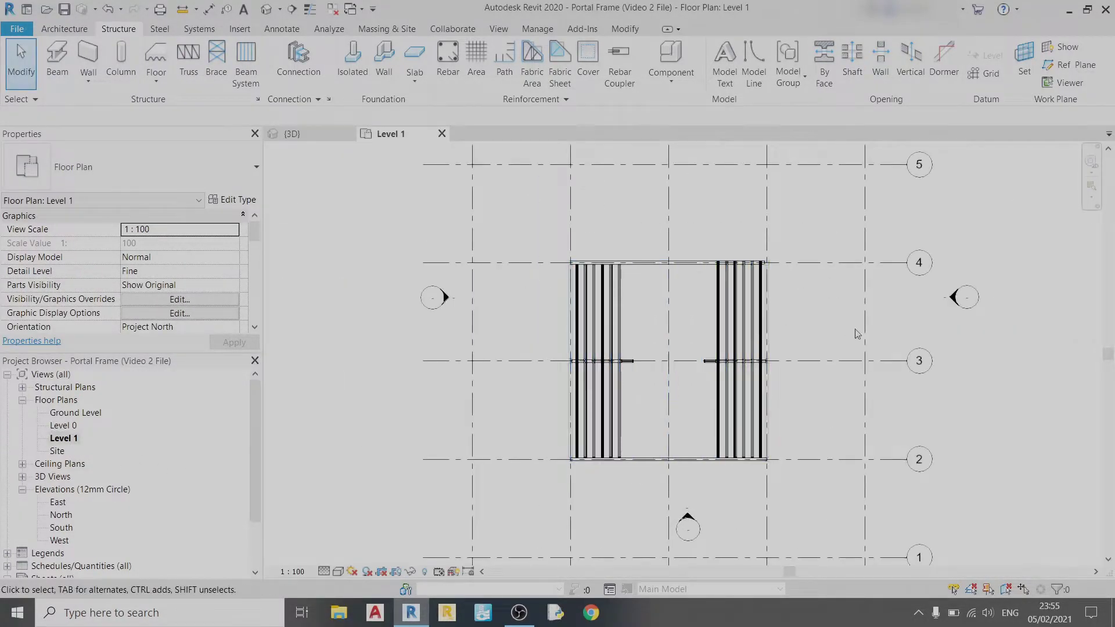
click(85, 29)
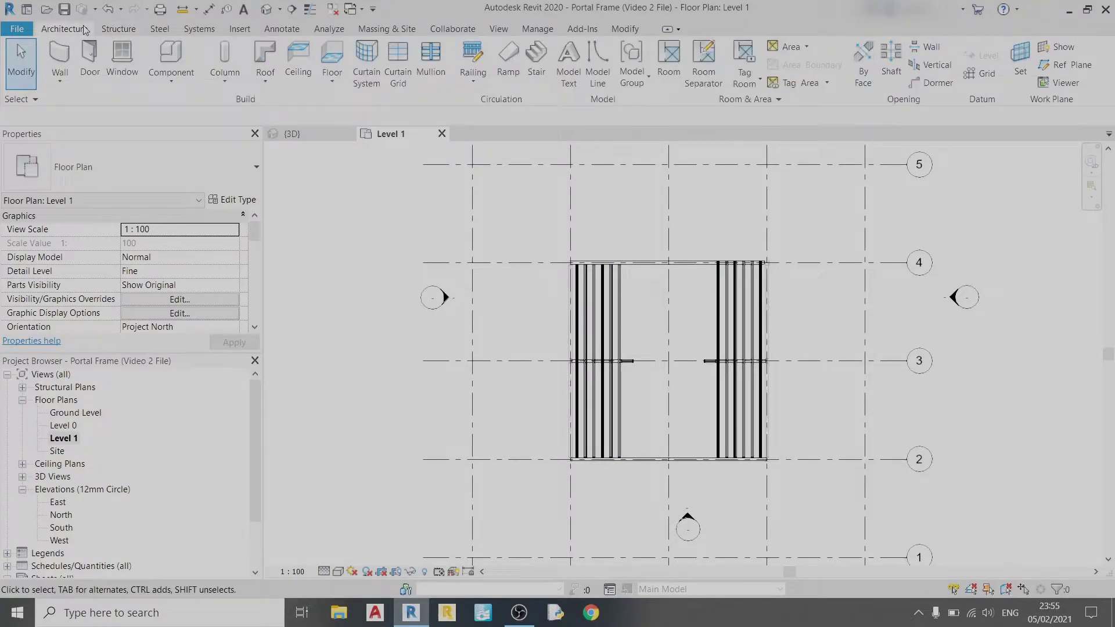
click(265, 58)
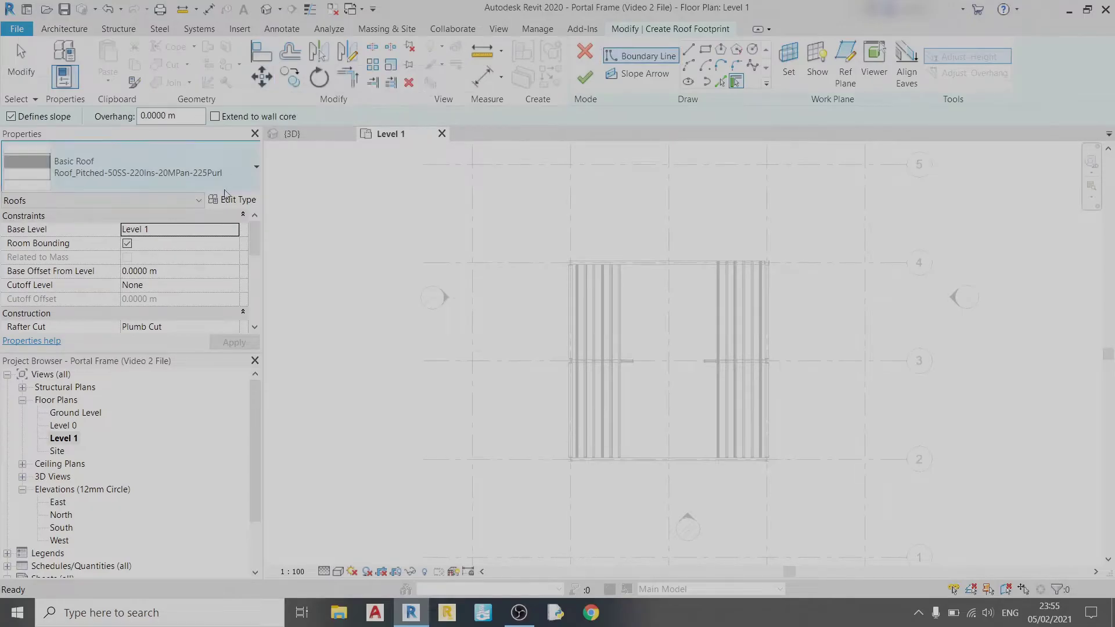
click(221, 174)
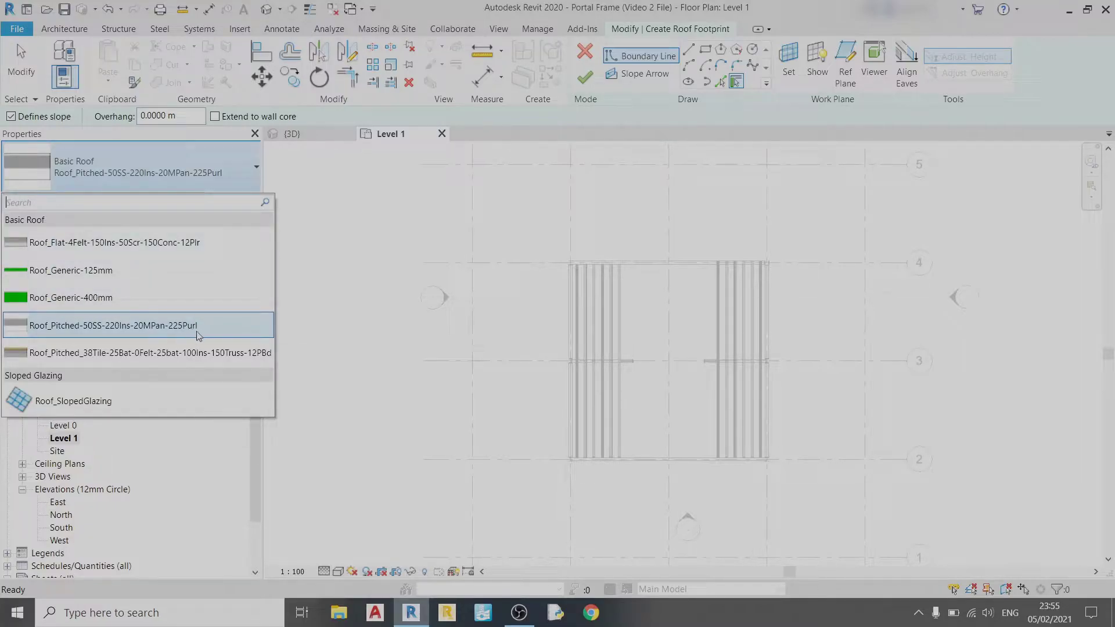
mouse_move(199, 333)
click(169, 242)
Duplicate the flat roof type under the name Custom Roof.
click(231, 200)
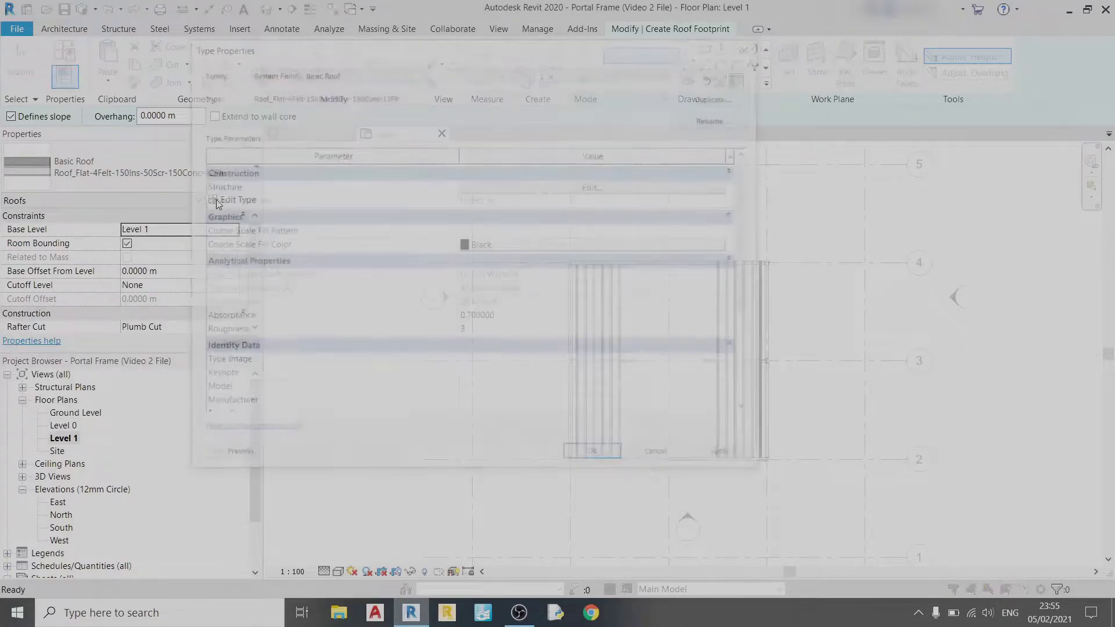
drag(309, 59, 444, 56)
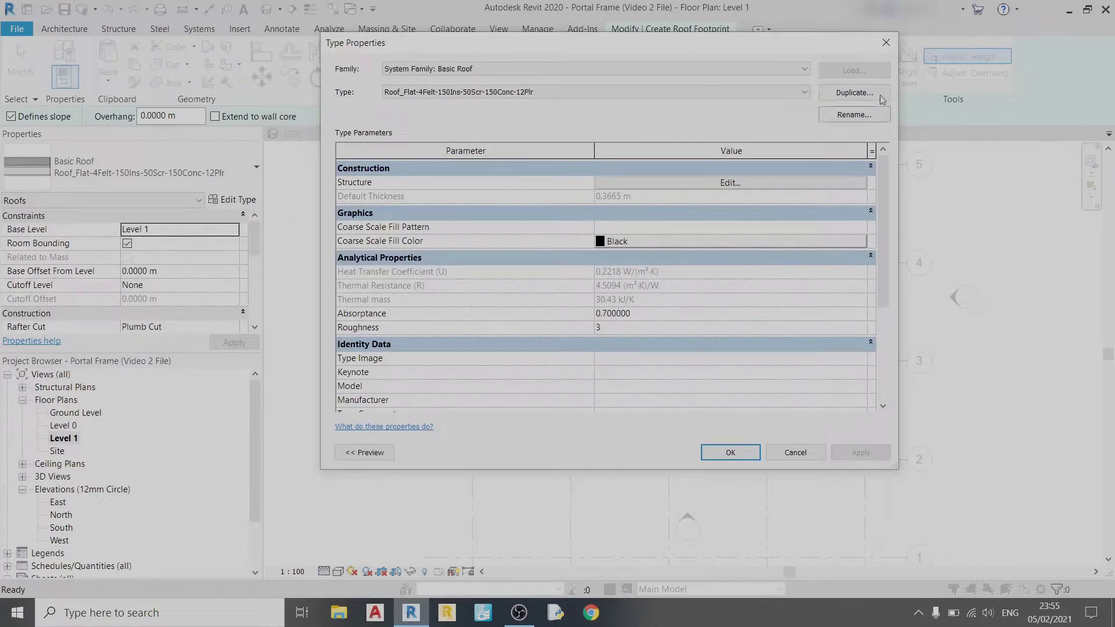
click(853, 93)
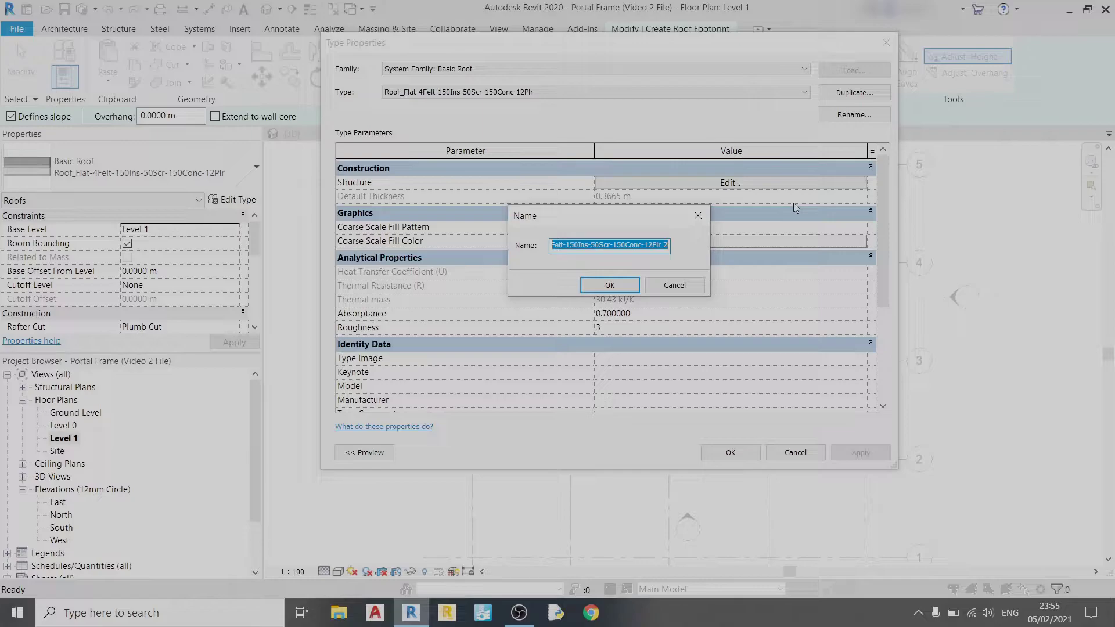
text(Custom Roof)
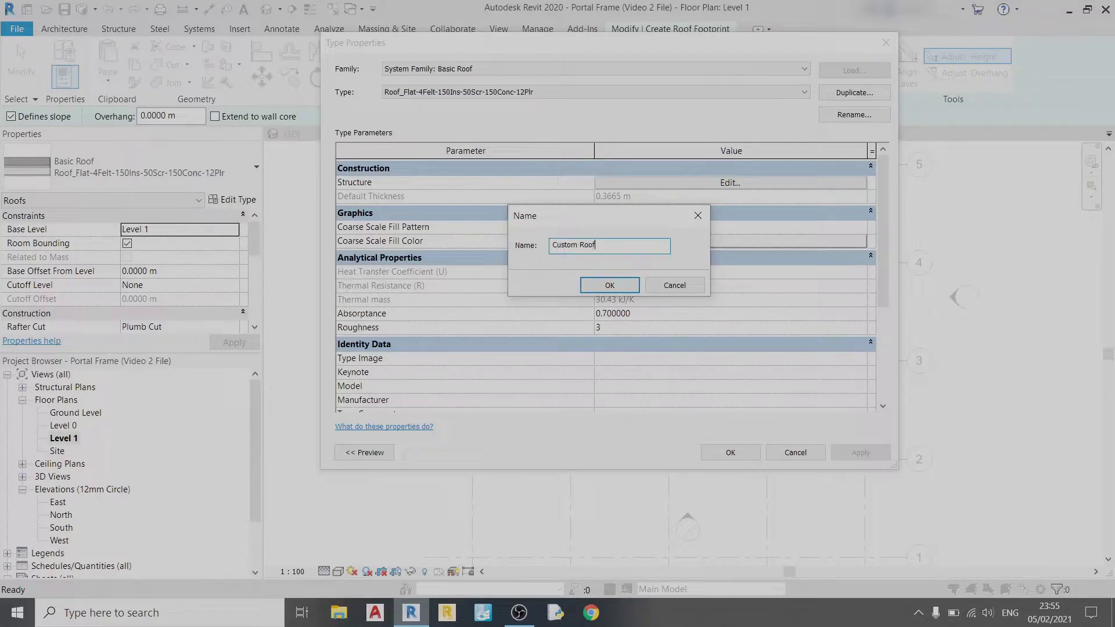
key(Return)
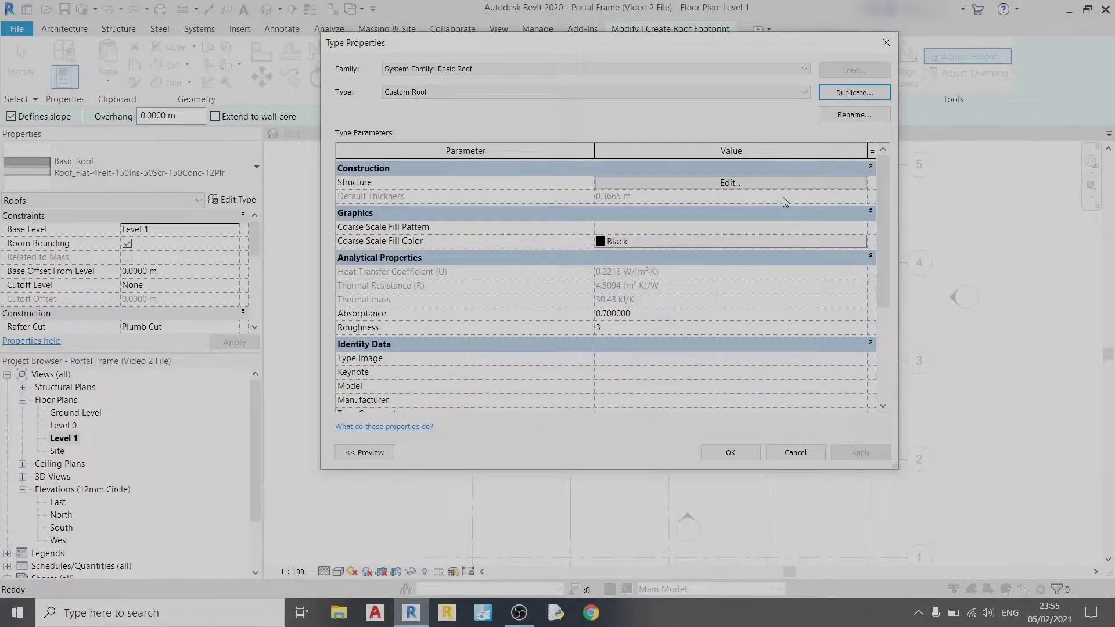
Set the thickness of Custom Roof's cast-in-situ concrete Structure [1] layer to 0.05 m and accept the layer assembly.
click(781, 184)
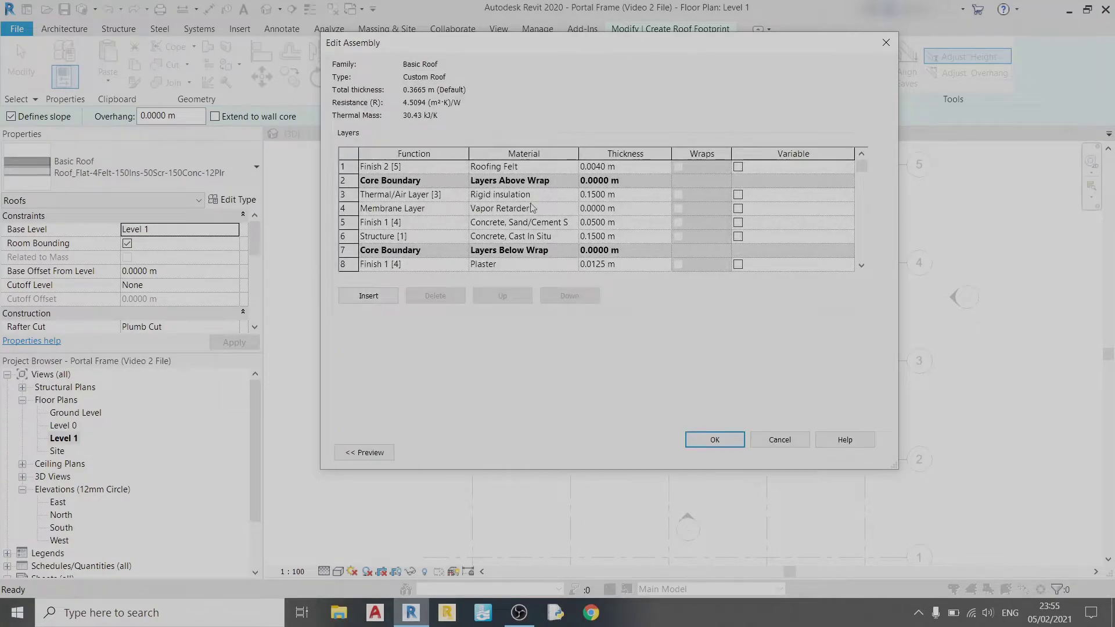
click(449, 236)
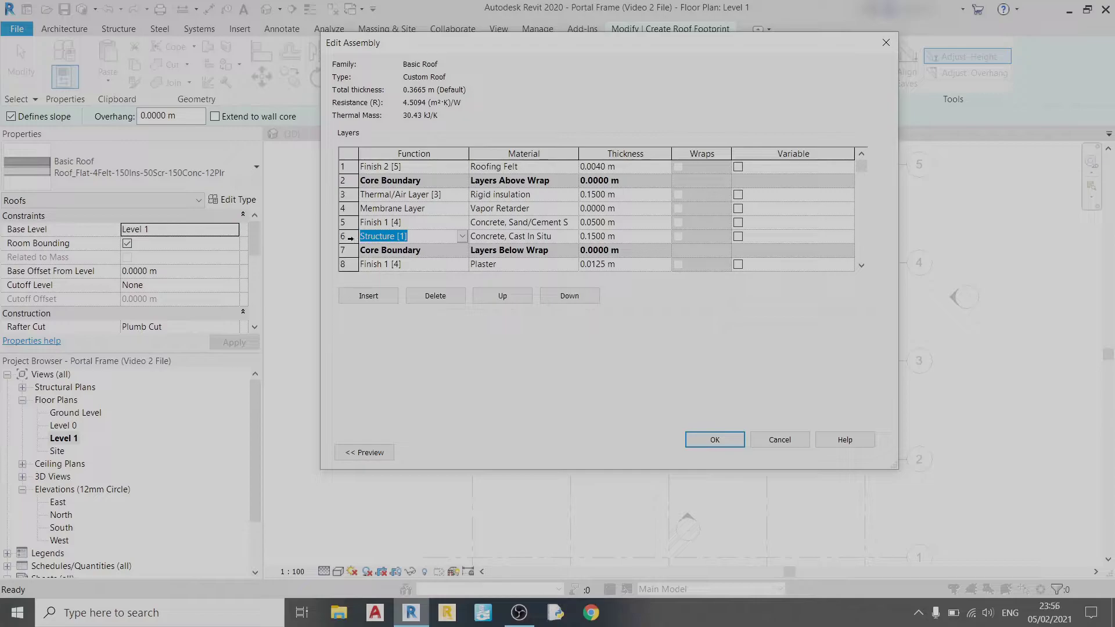
click(350, 237)
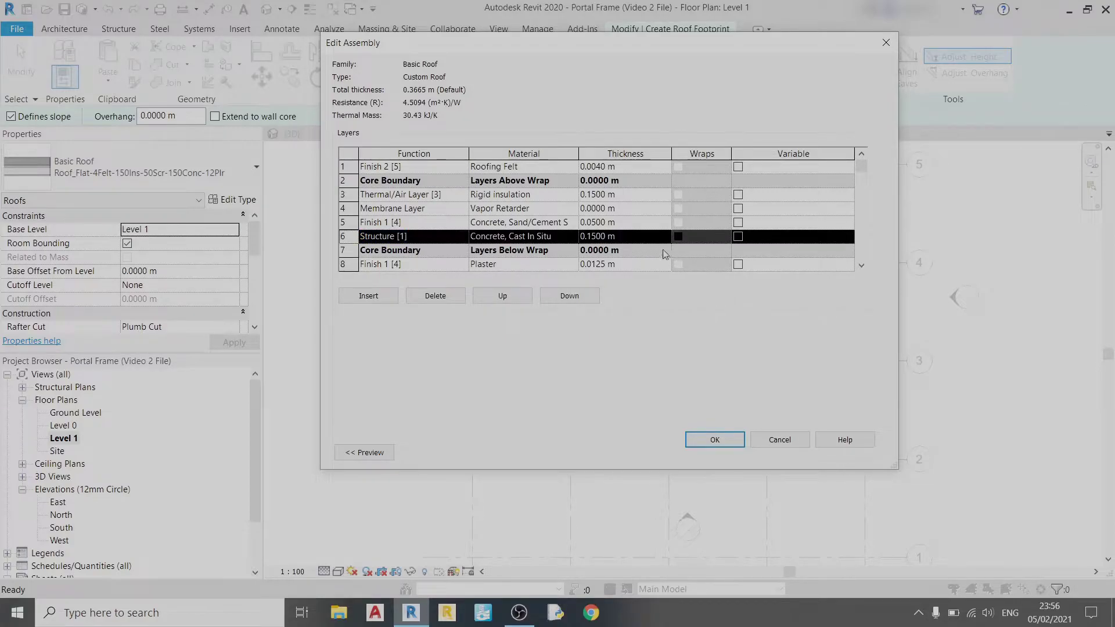
click(638, 236)
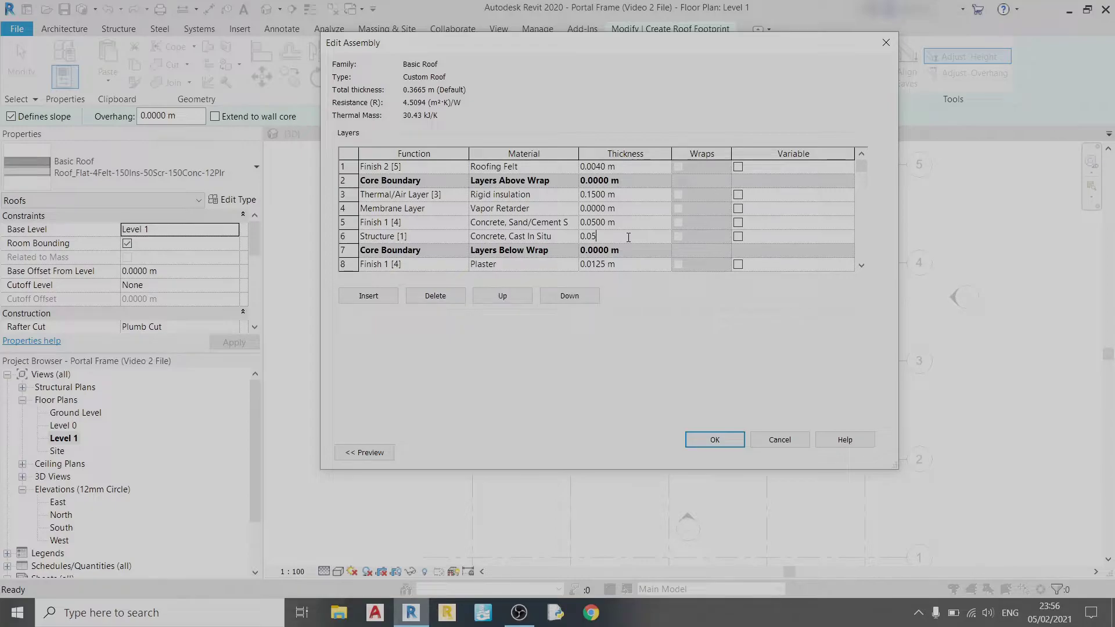
key(Tab)
key(shift+Tab)
click(522, 195)
click(715, 440)
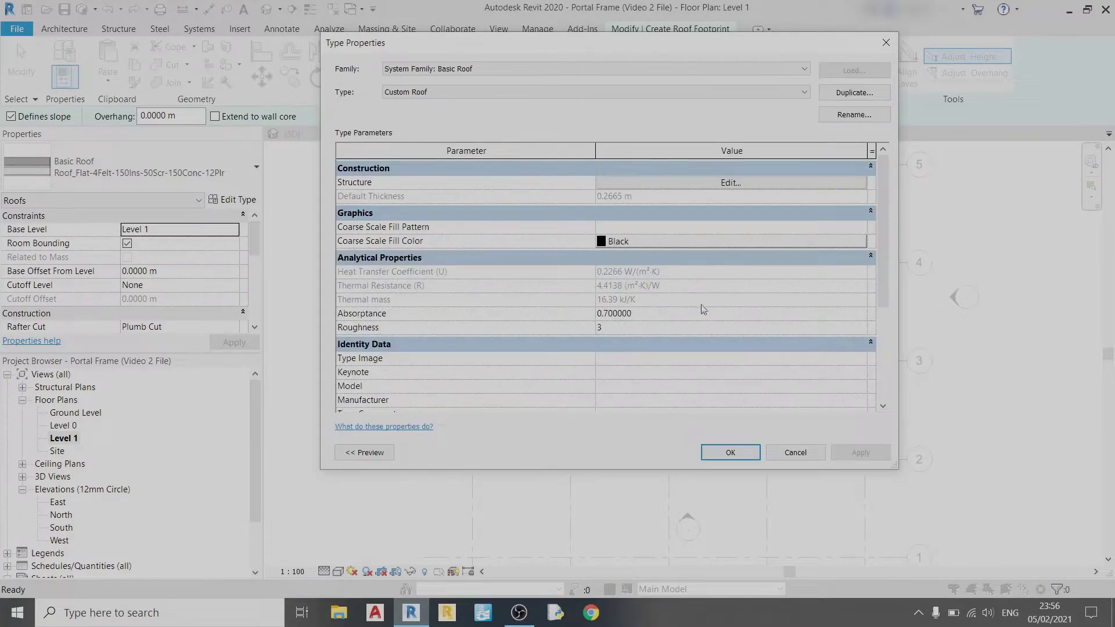
Review the layer assembly of Custom Roof, then accept it and the roof type properties.
click(662, 185)
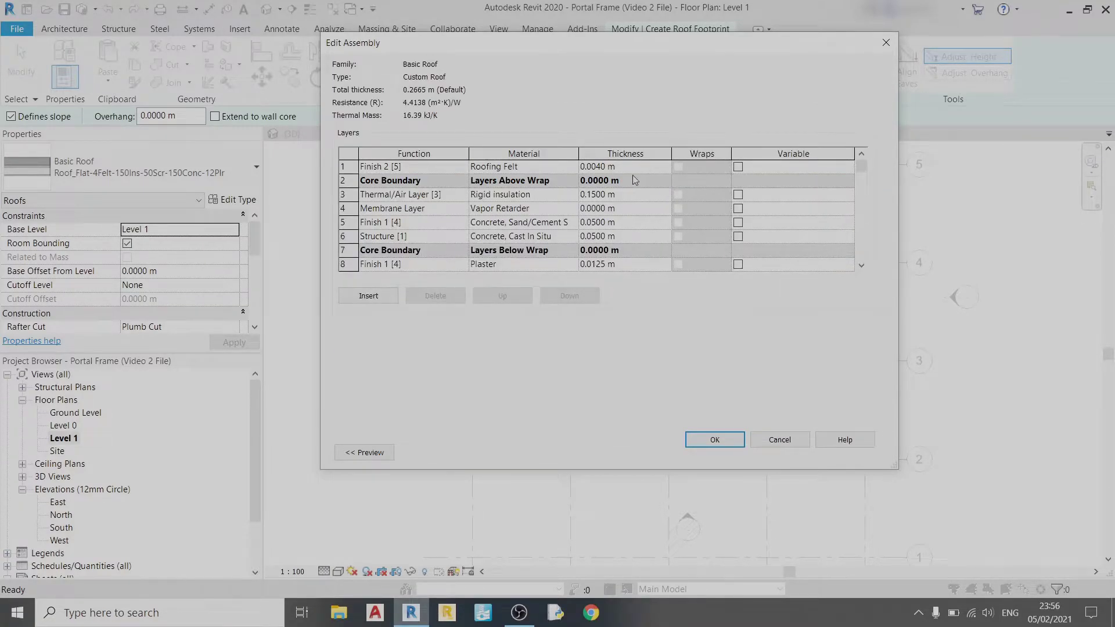
click(717, 439)
click(730, 454)
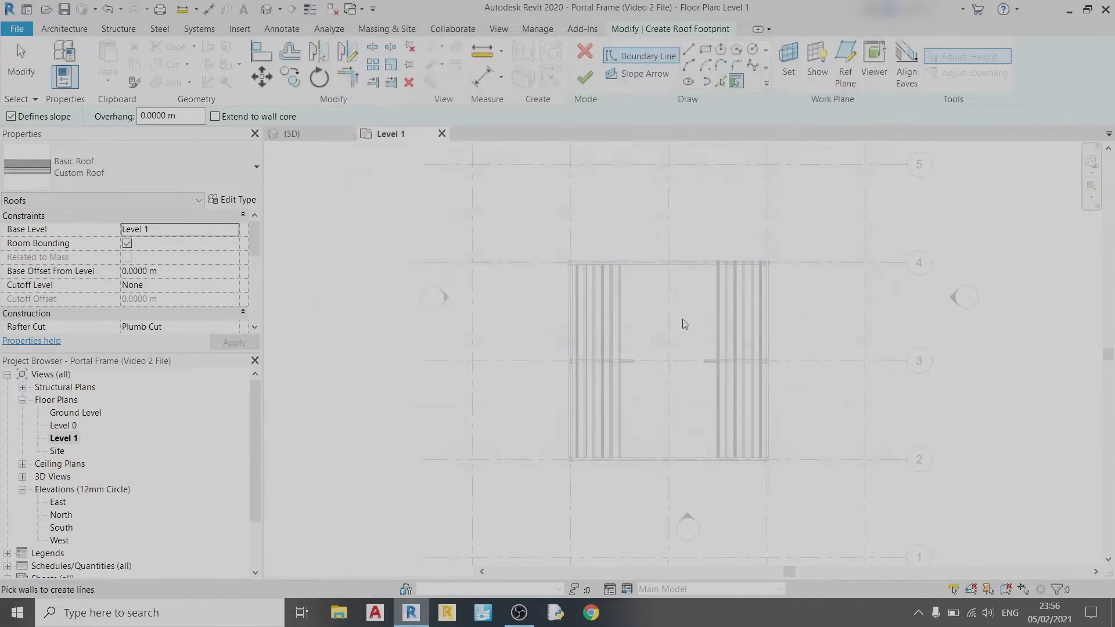
Draw a rectangular roof boundary from the west column's outer corner at grid 4 to the ridge grid line at grid 2.
scroll(572, 286, up, 2)
scroll(575, 285, up, 2)
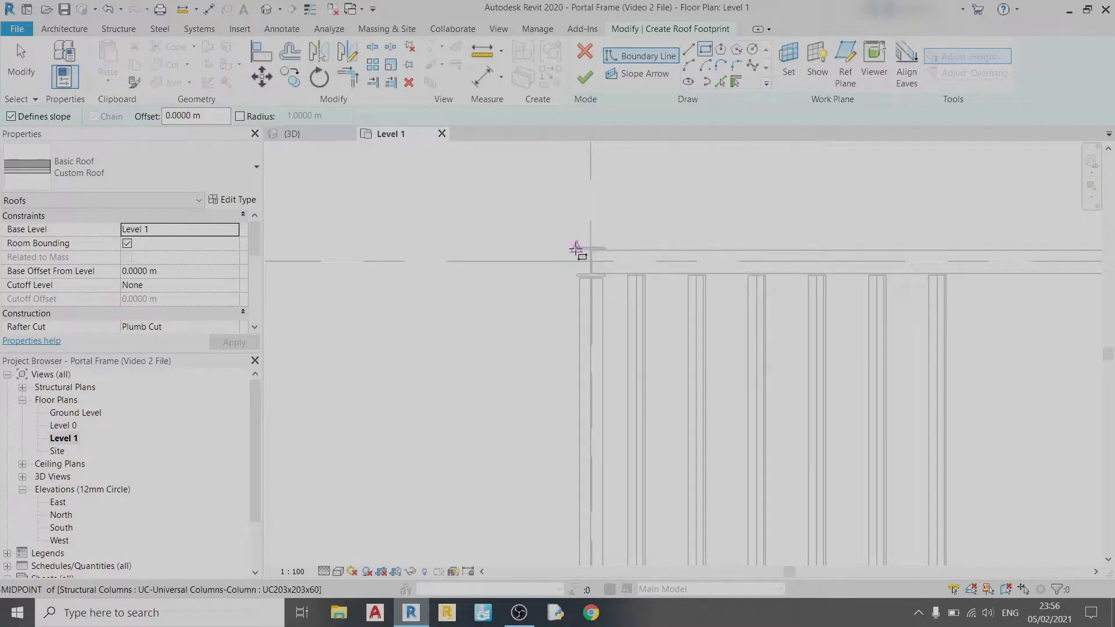
scroll(578, 249, up, 3)
click(596, 239)
scroll(697, 336, down, 8)
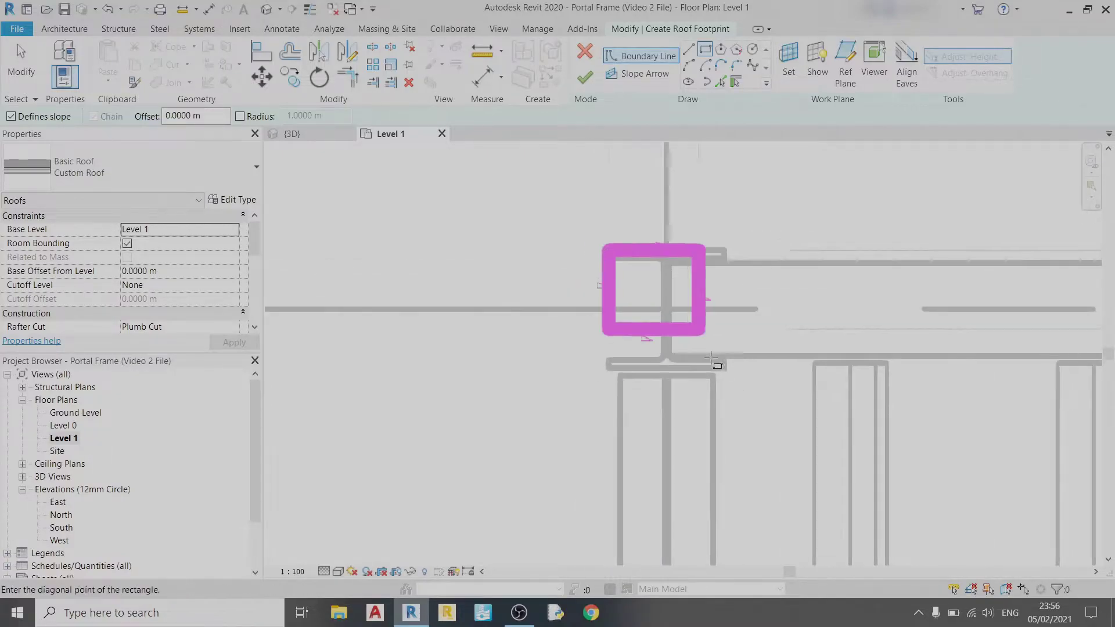
middle_drag(811, 413, 669, 206)
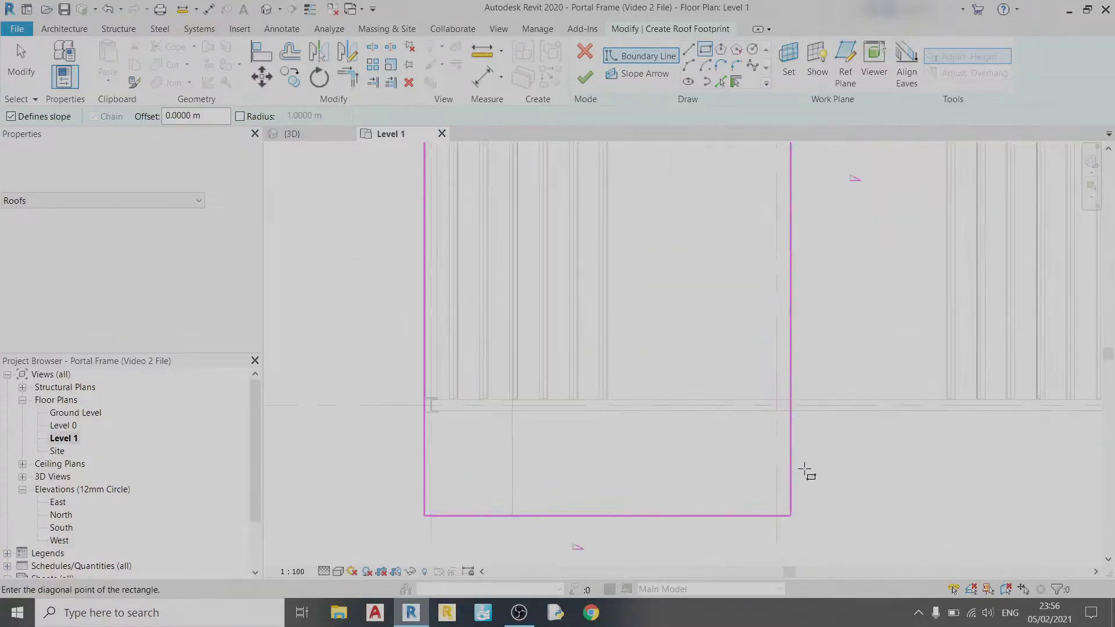
scroll(804, 469, up, 2)
click(761, 351)
Turn off Defines Roof Slope for the ridge edge and both gable edges, leaving only the west eaves edge sloped, and finish the roof.
scroll(774, 371, down, 3)
middle_drag(769, 438, 745, 510)
key(Escape)
click(689, 502)
scroll(717, 316, down, 2)
middle_drag(717, 317, 707, 571)
ctrl+click(680, 218)
ctrl+click(728, 264)
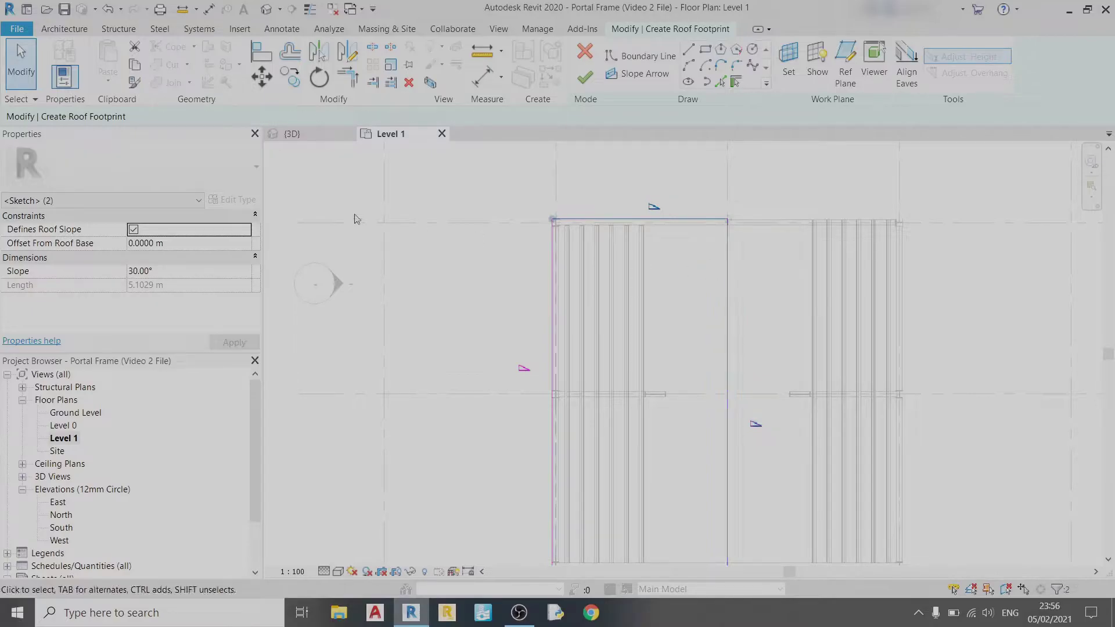
ctrl+click(357, 219)
click(252, 345)
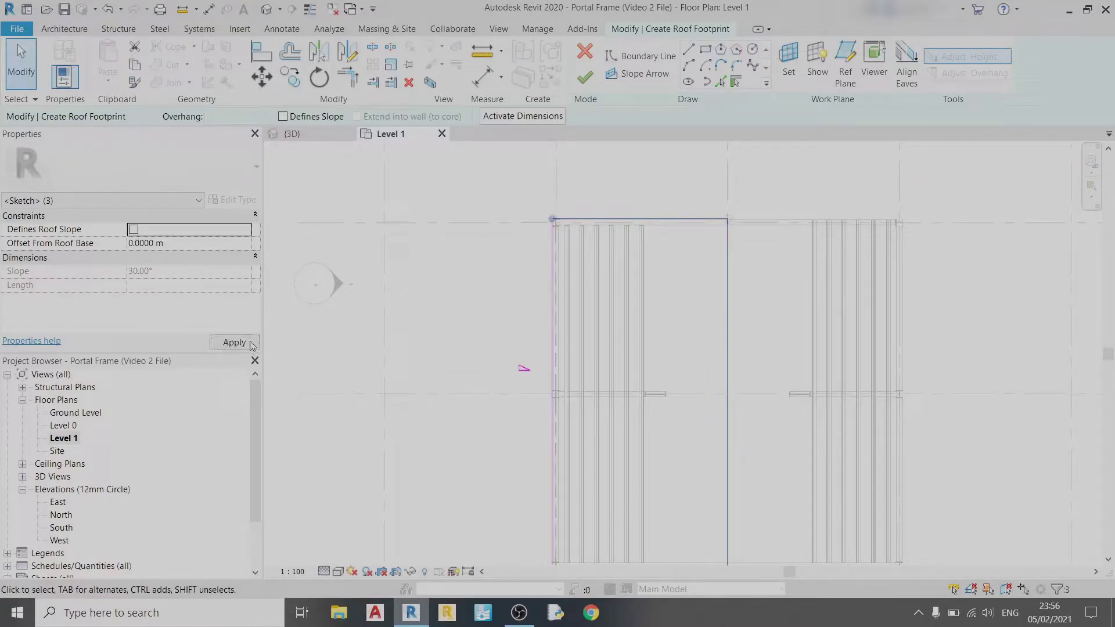
click(585, 77)
Examine in the 3D view how the new roof slope sits against the purlins and rafters near the ridge.
click(282, 132)
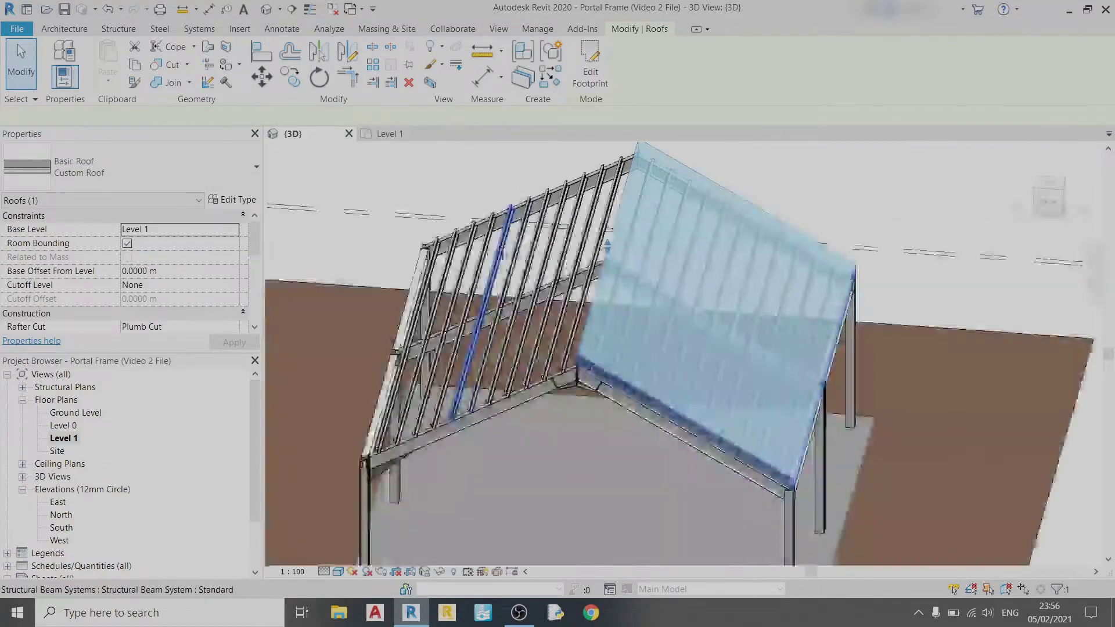
click(899, 173)
shift+middle_drag(812, 325, 808, 249)
scroll(825, 296, down, 3)
scroll(823, 306, up, 3)
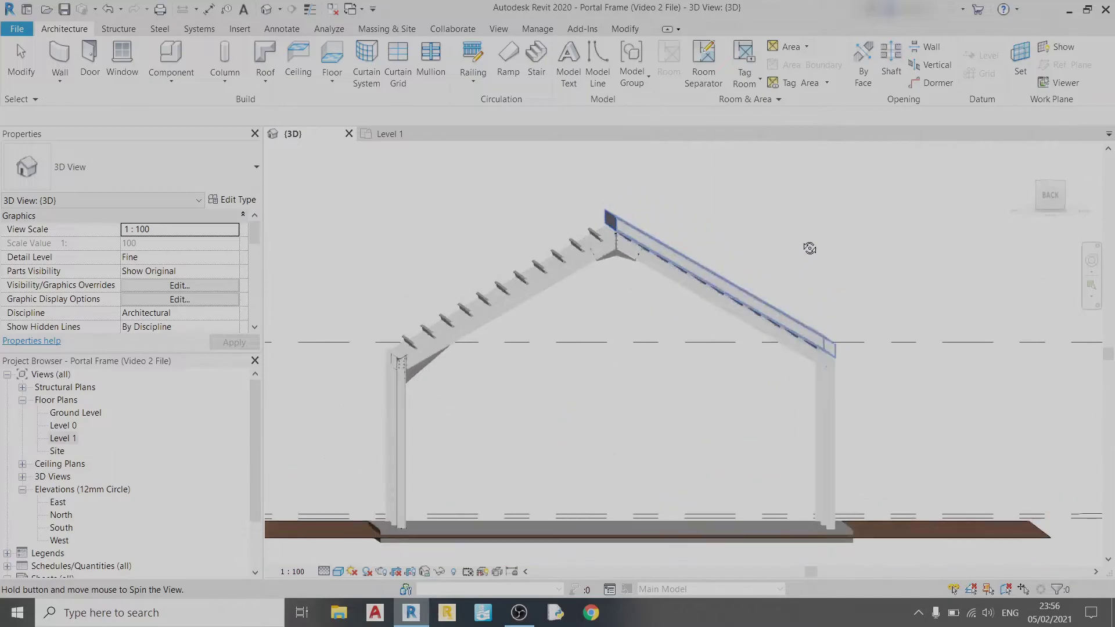
scroll(664, 232, up, 2)
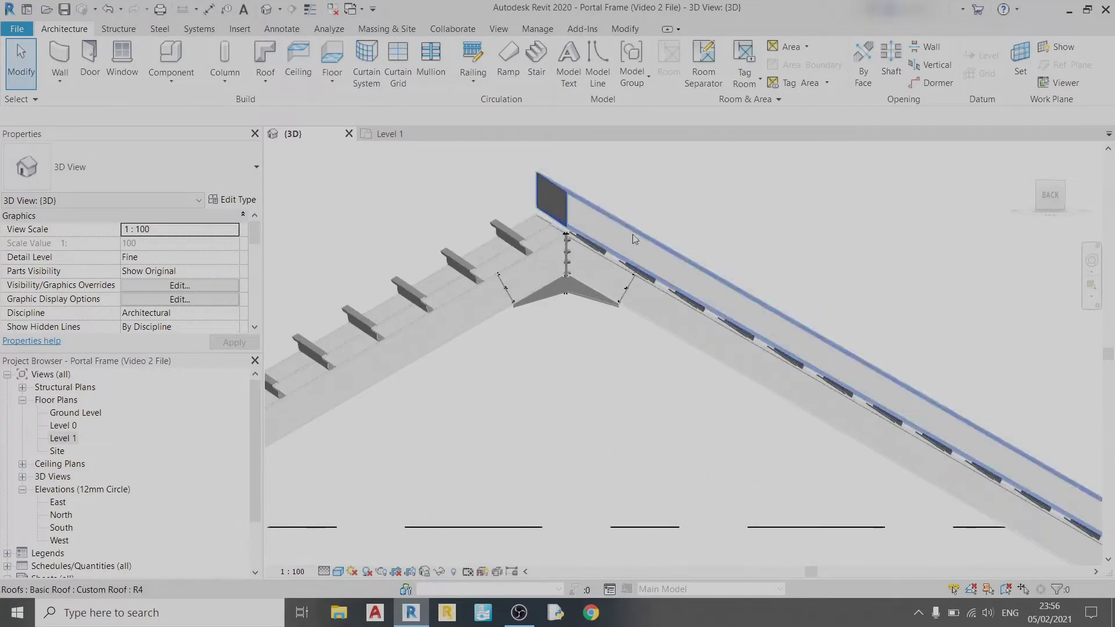
scroll(613, 236, up, 3)
shift+middle_drag(610, 231, 617, 246)
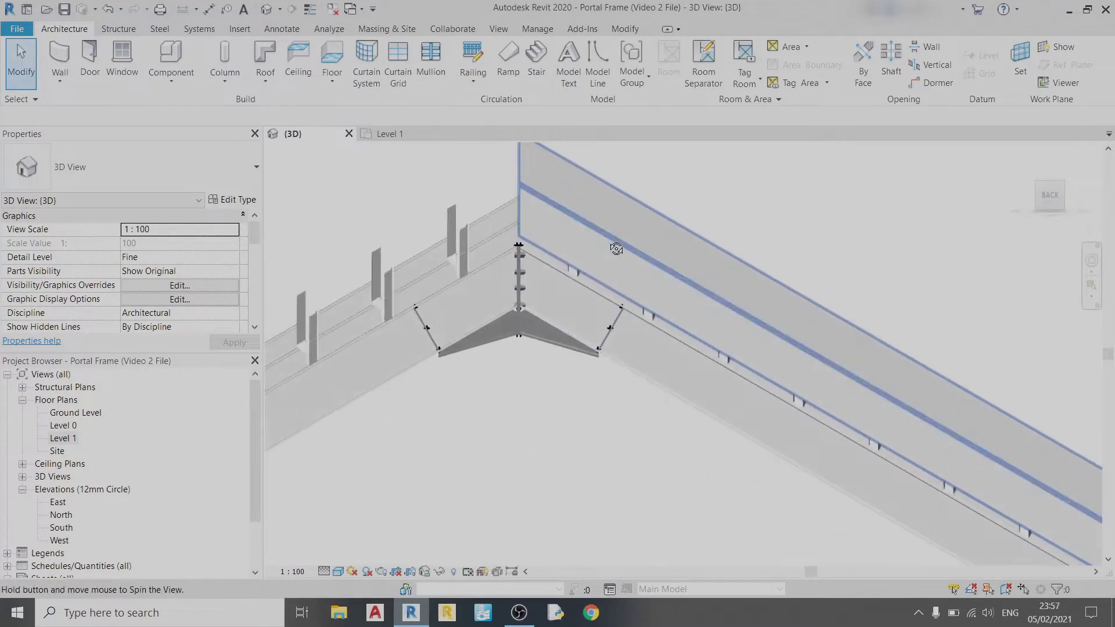
Select the new roof slope and face the frame squarely from the back, close up at the ridge.
click(628, 251)
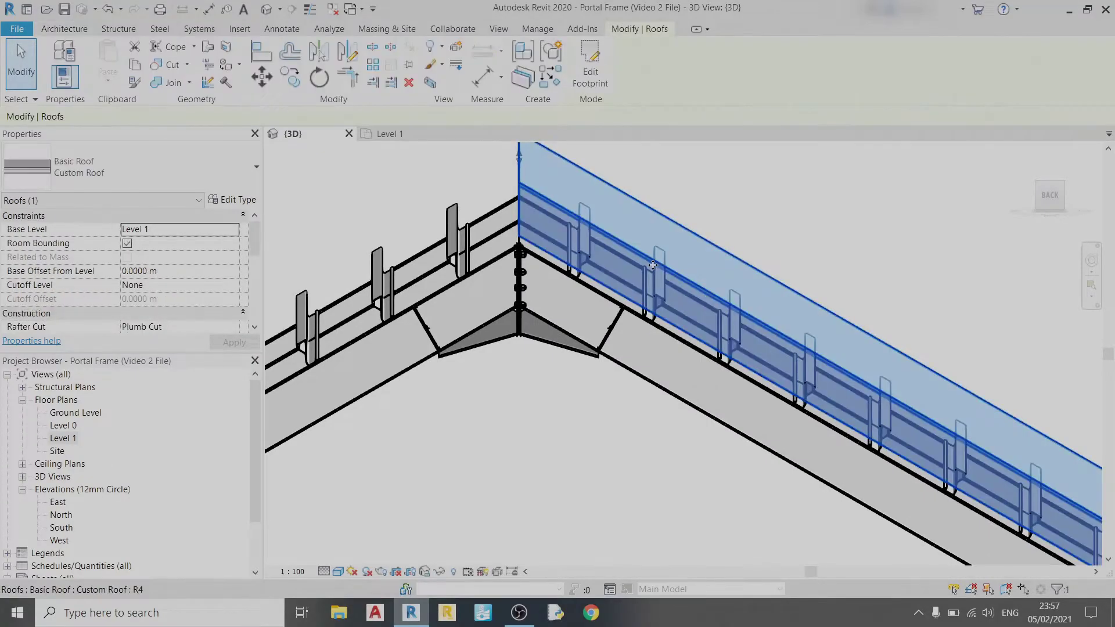
click(1050, 200)
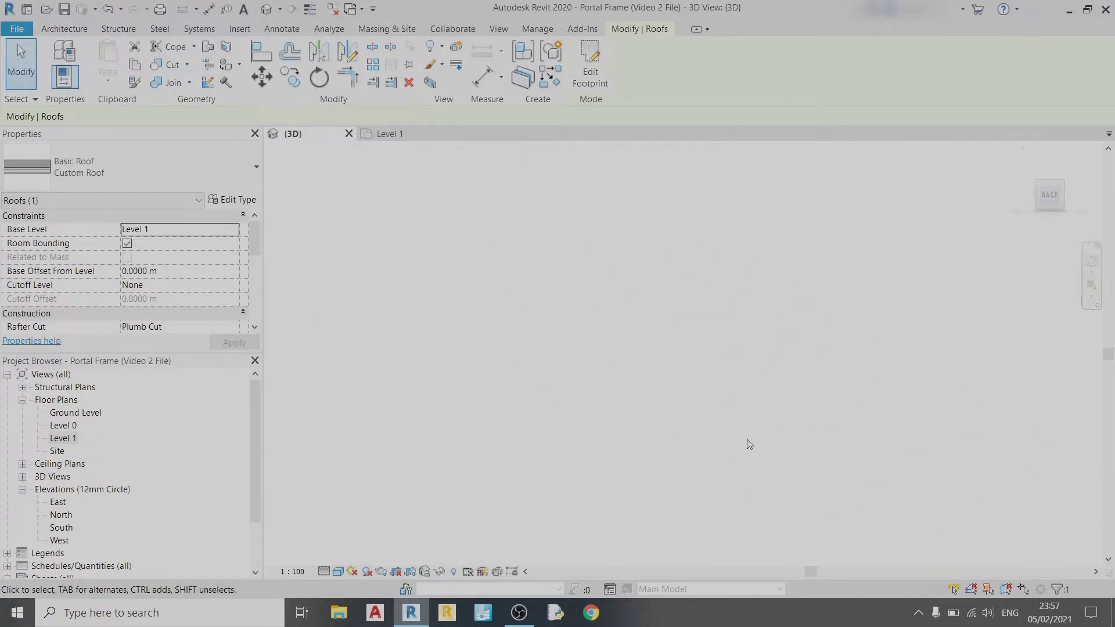
scroll(539, 309, up, 5)
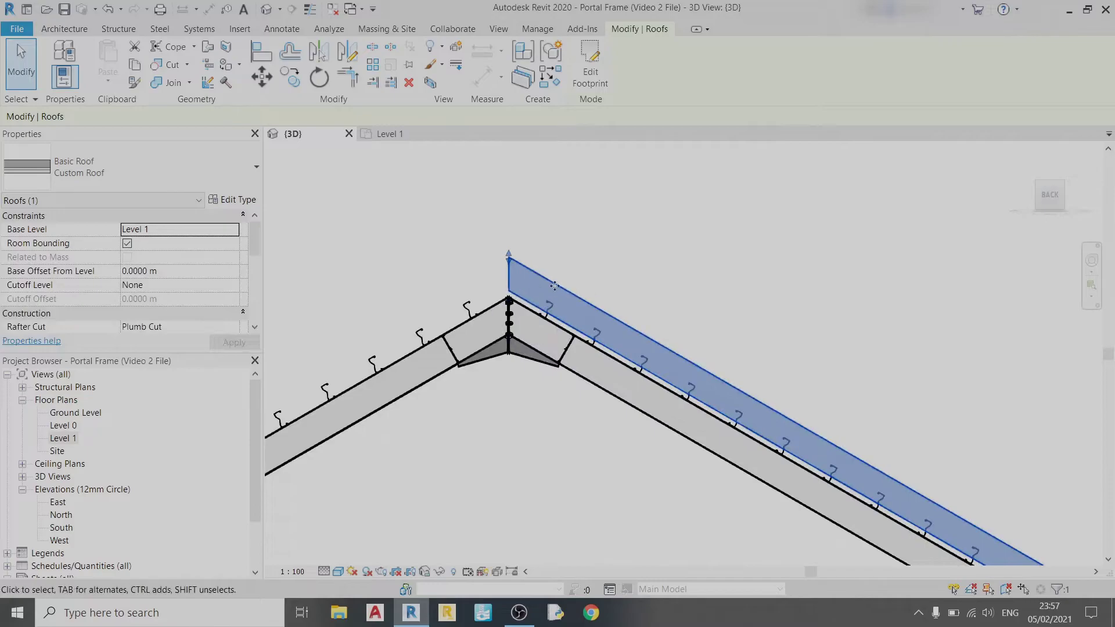
scroll(539, 302, up, 3)
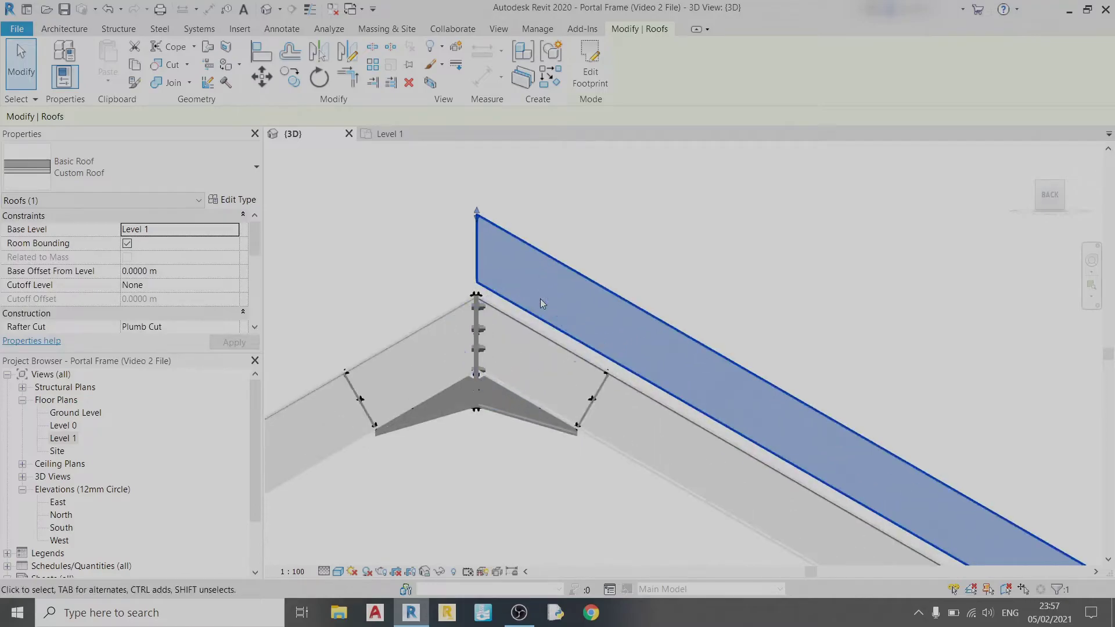
Try base offsets from Level 1 of 0.25 m, 0.15 m and 0.13 m for the roof slope.
click(172, 273)
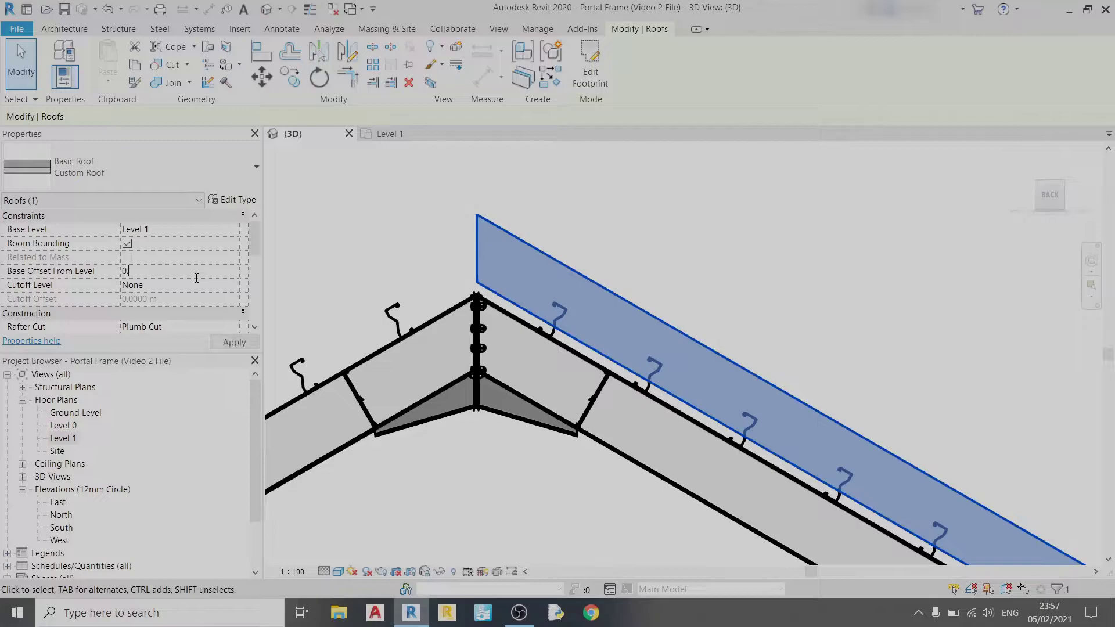
key(Return)
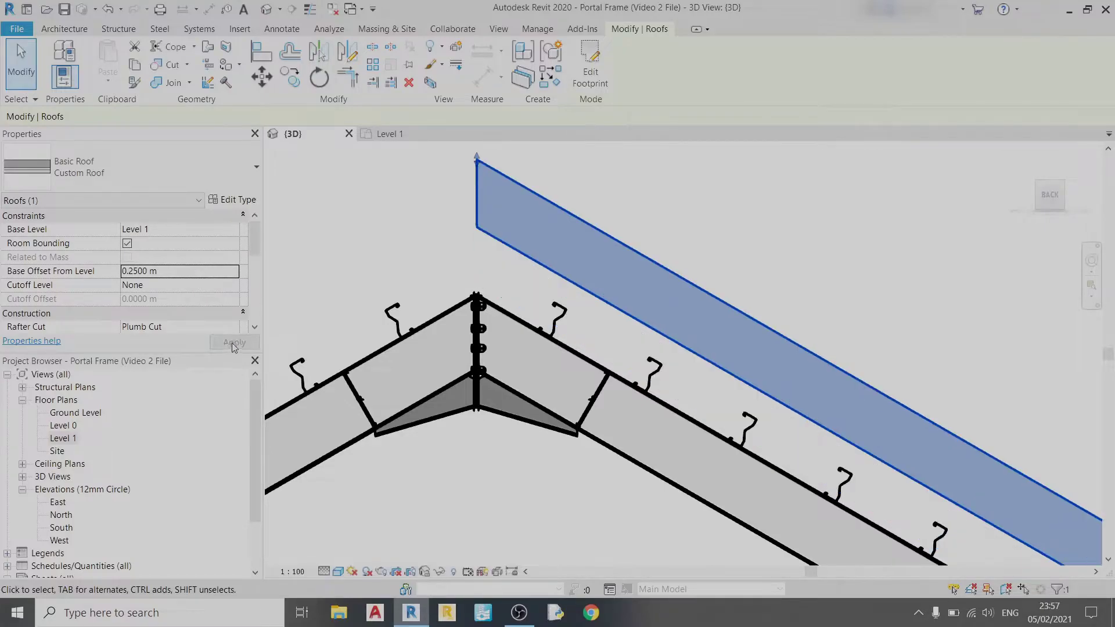
click(179, 270)
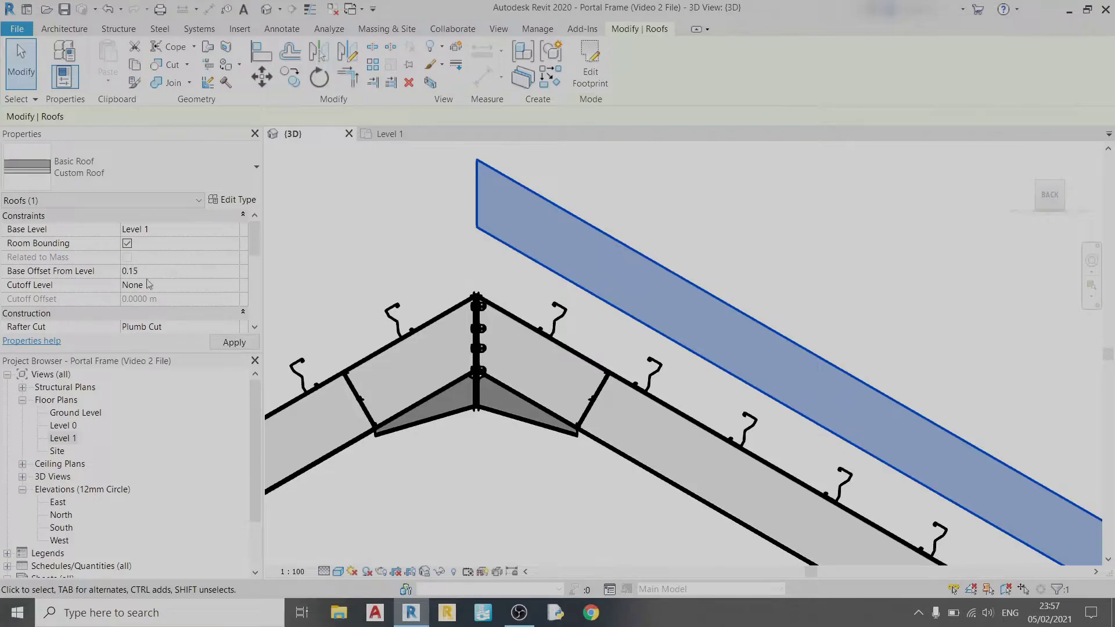
click(227, 344)
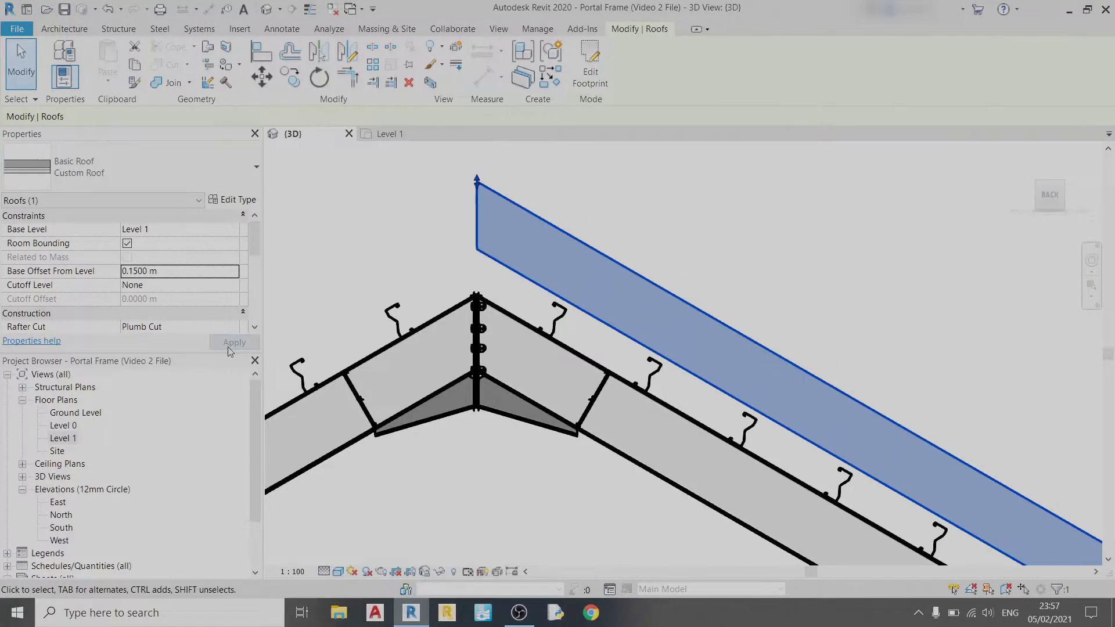
click(209, 270)
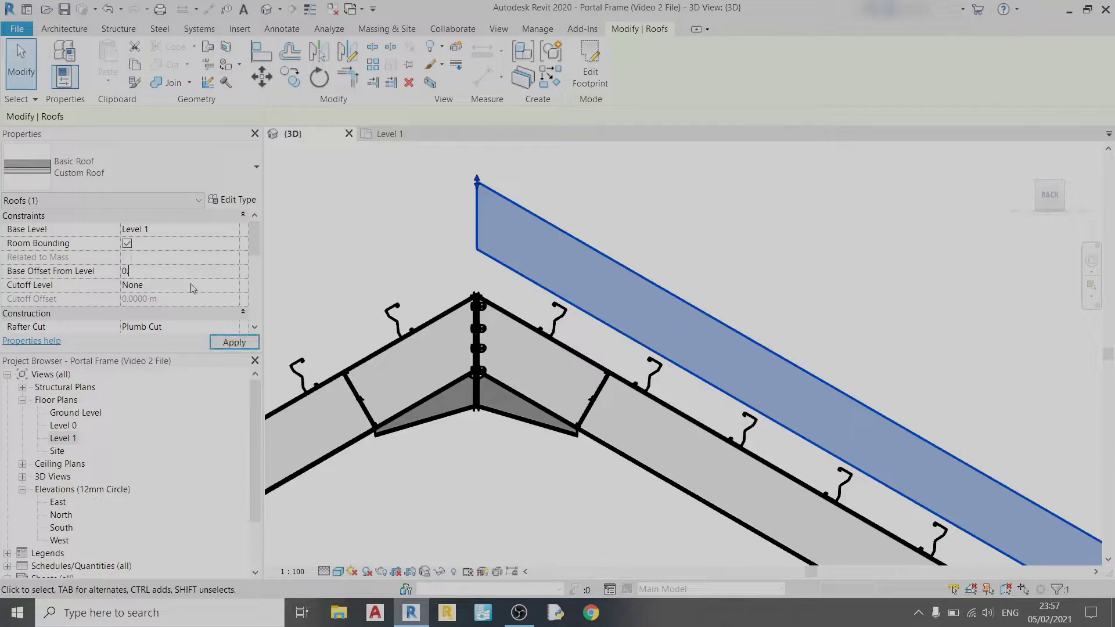
click(213, 345)
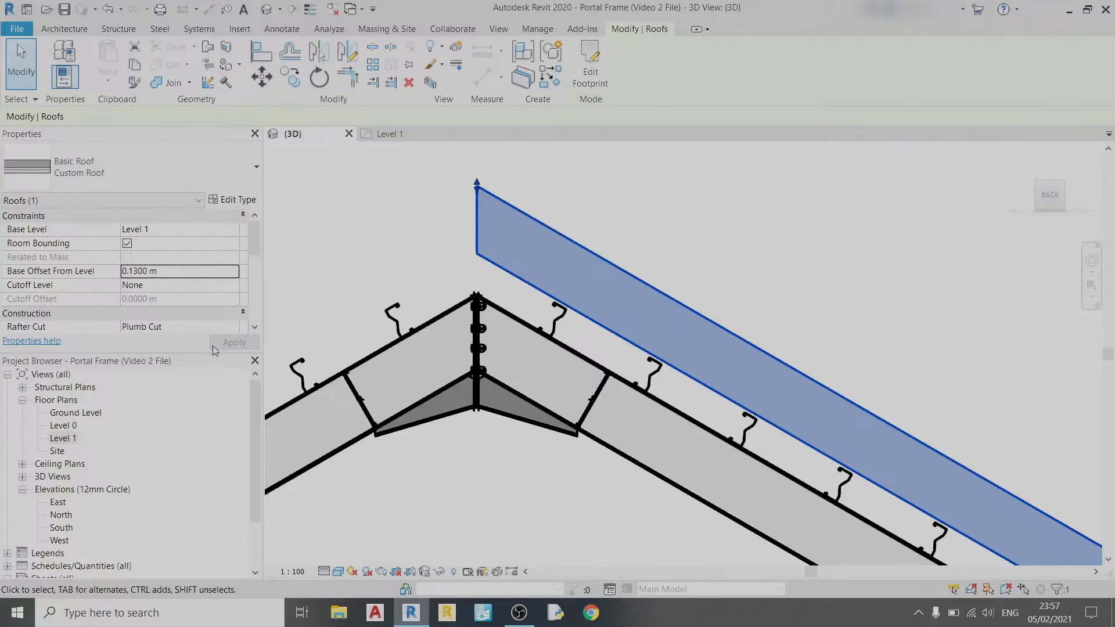
Set the roof slope's base offset from Level 1 to 0.12 m, deselect it and check its fit on the purlins.
click(182, 272)
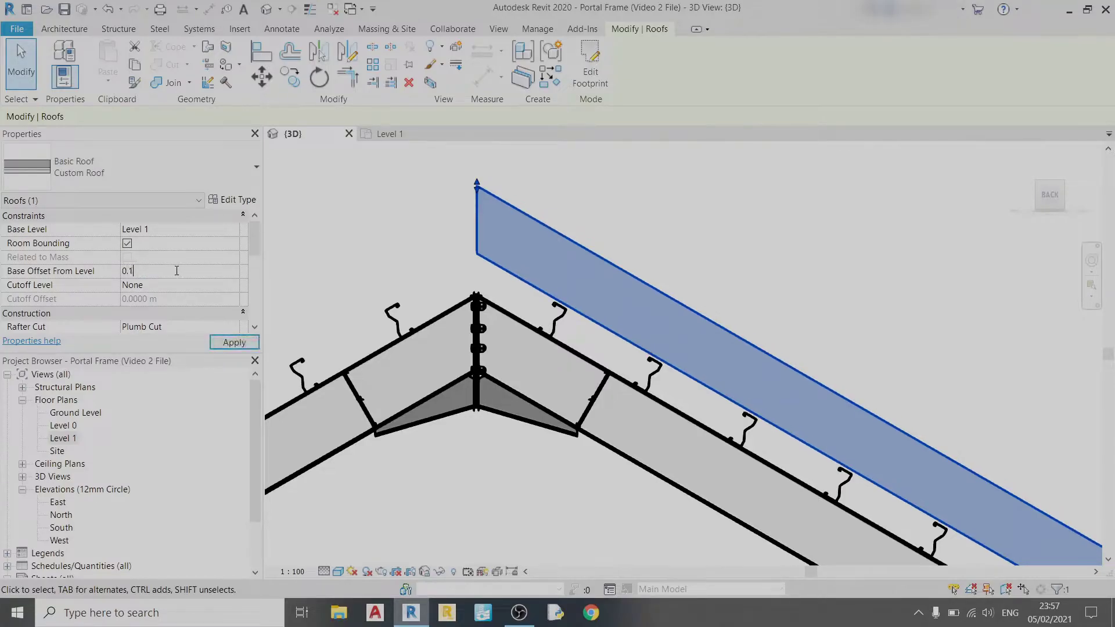
key(Return)
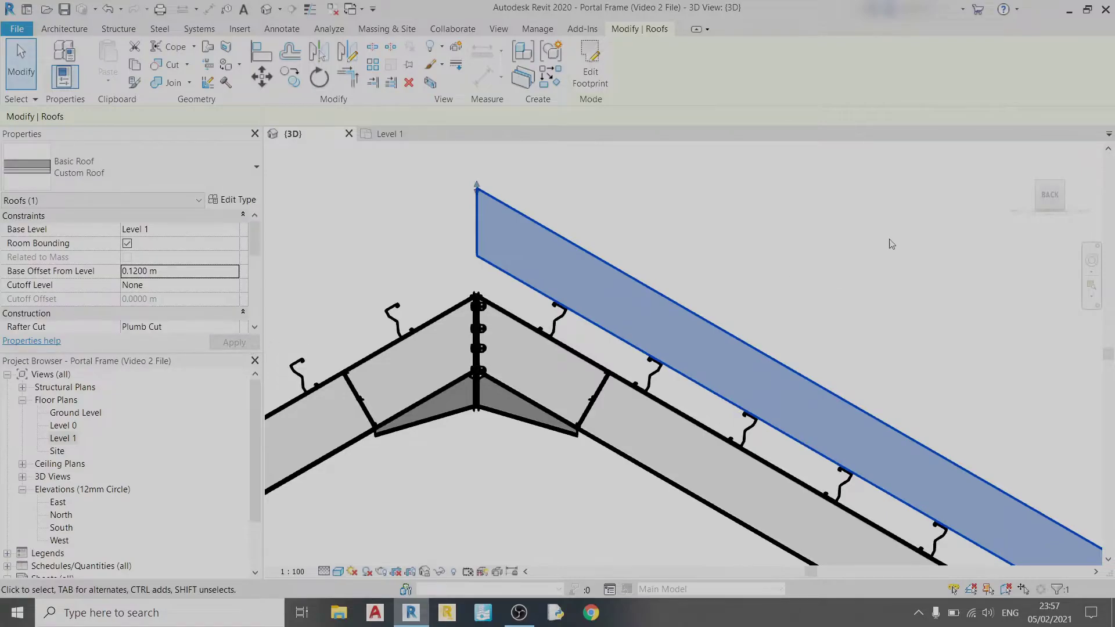
click(827, 265)
scroll(692, 287, up, 3)
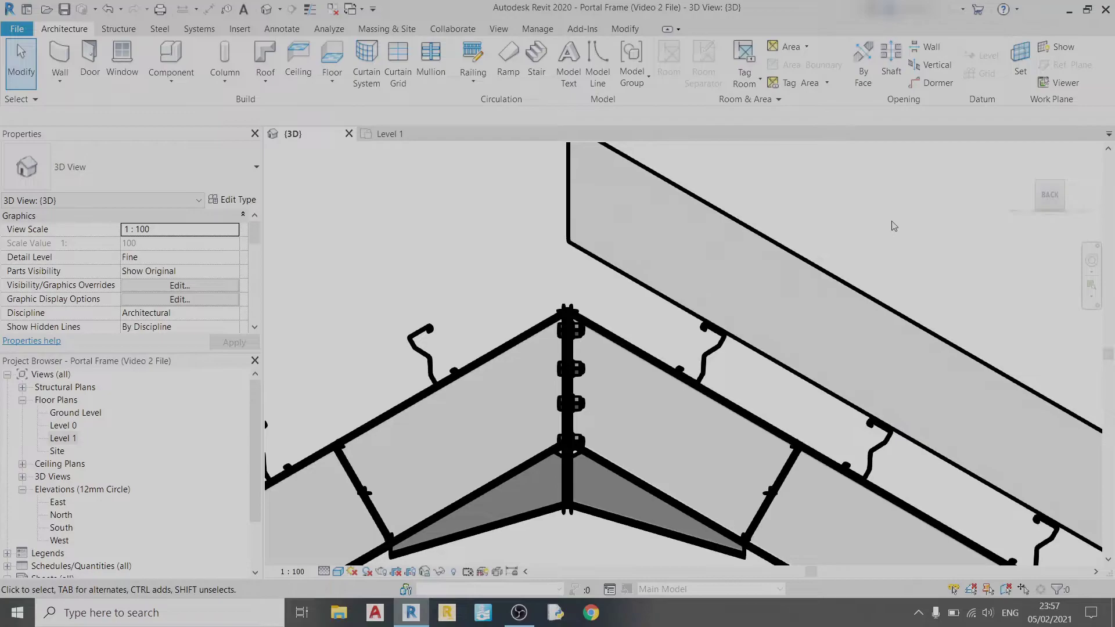
scroll(891, 226, down, 1)
shift+middle_drag(891, 226, 764, 257)
scroll(764, 257, down, 3)
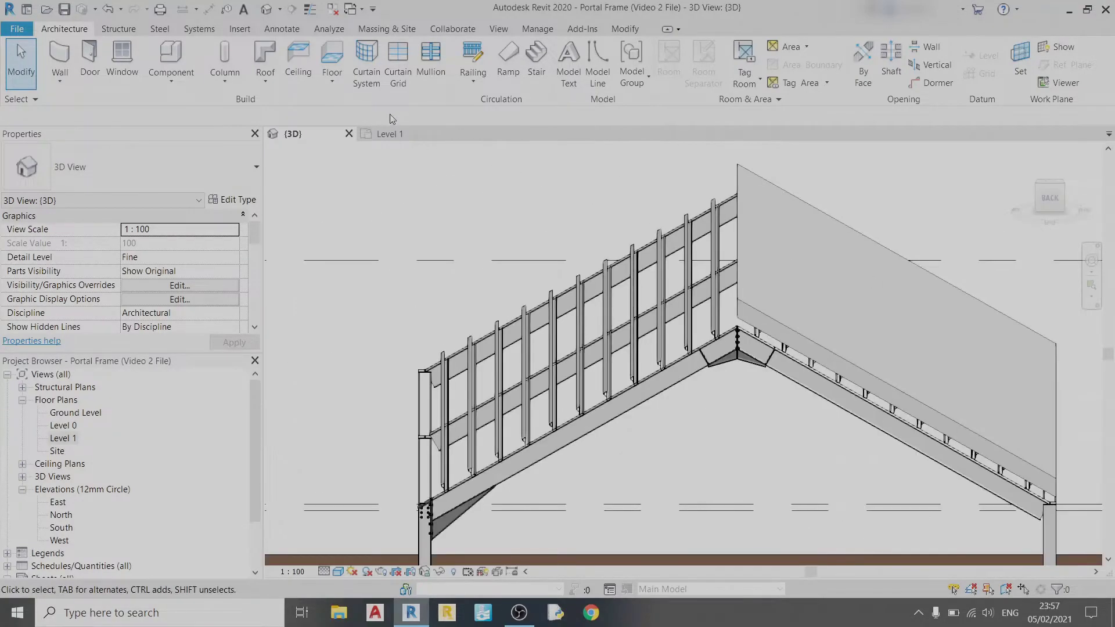
Start a second Custom Roof footprint in the Level 1 floor plan with a rectangle from the east column's outer corner at grid 4 to grid C at grid 2.
click(387, 134)
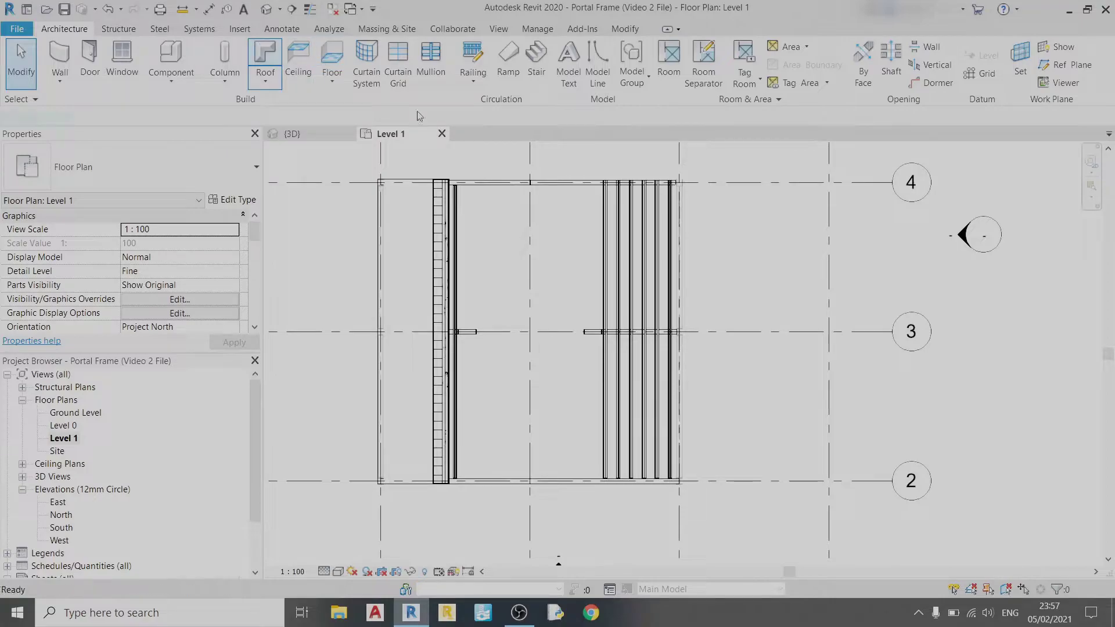
click(264, 55)
click(704, 51)
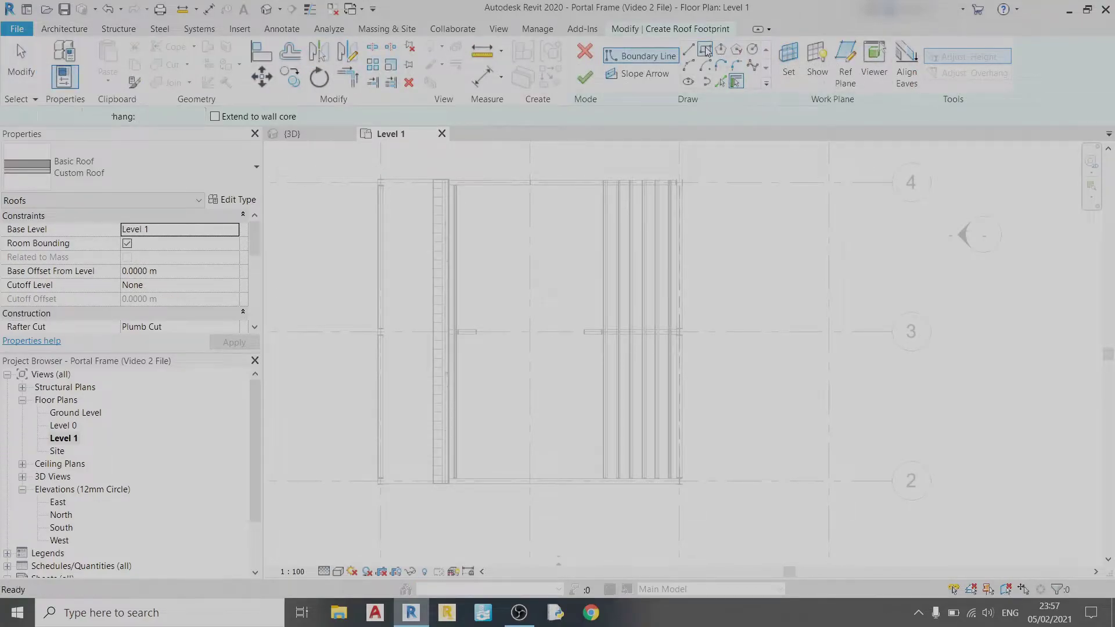
scroll(700, 226, up, 5)
scroll(691, 317, up, 2)
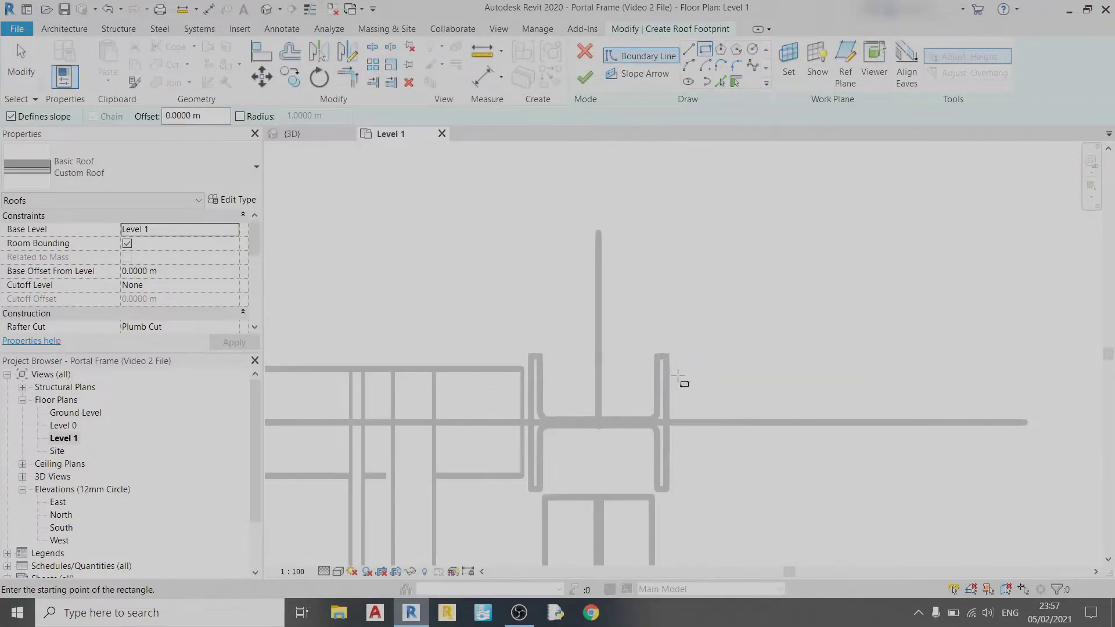
click(666, 356)
scroll(650, 367, down, 8)
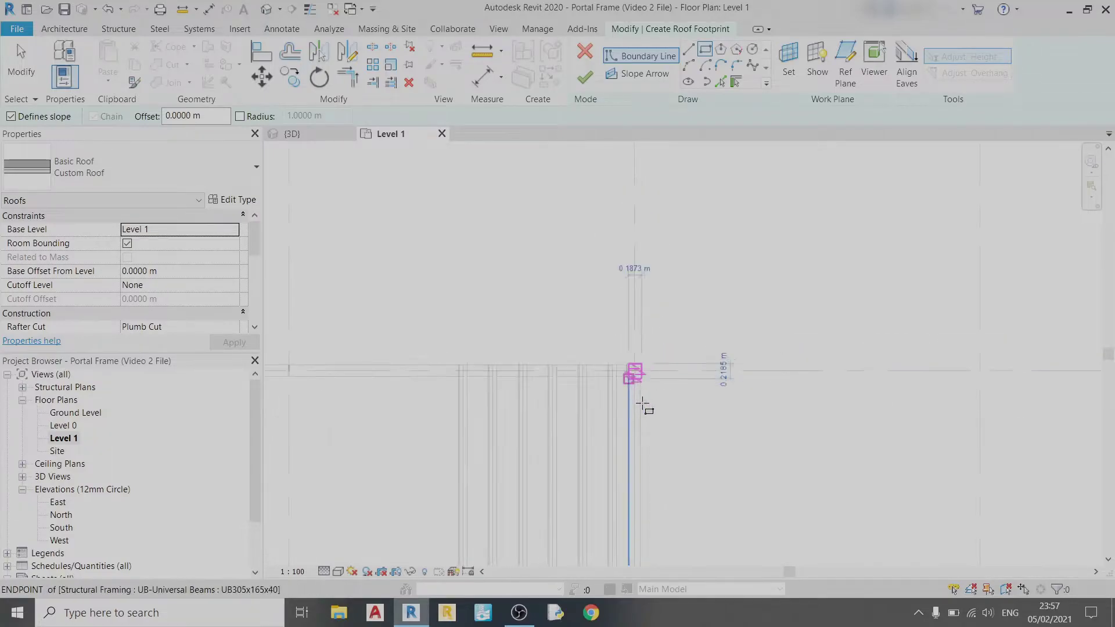
middle_drag(642, 403, 811, 155)
scroll(747, 293, down, 1)
scroll(678, 279, up, 6)
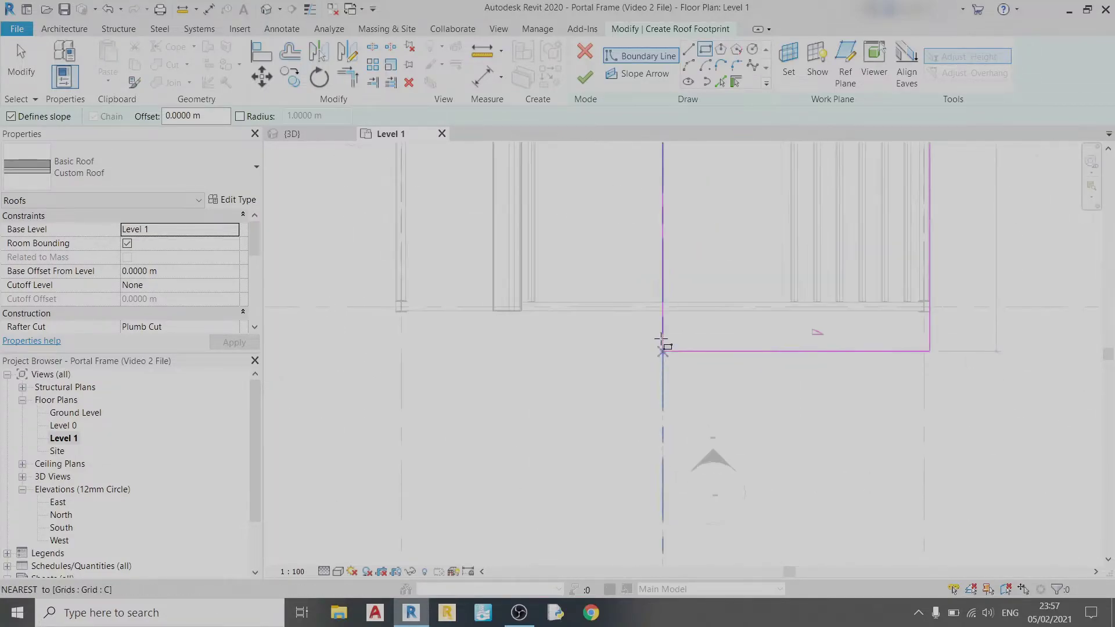
scroll(665, 285, down, 5)
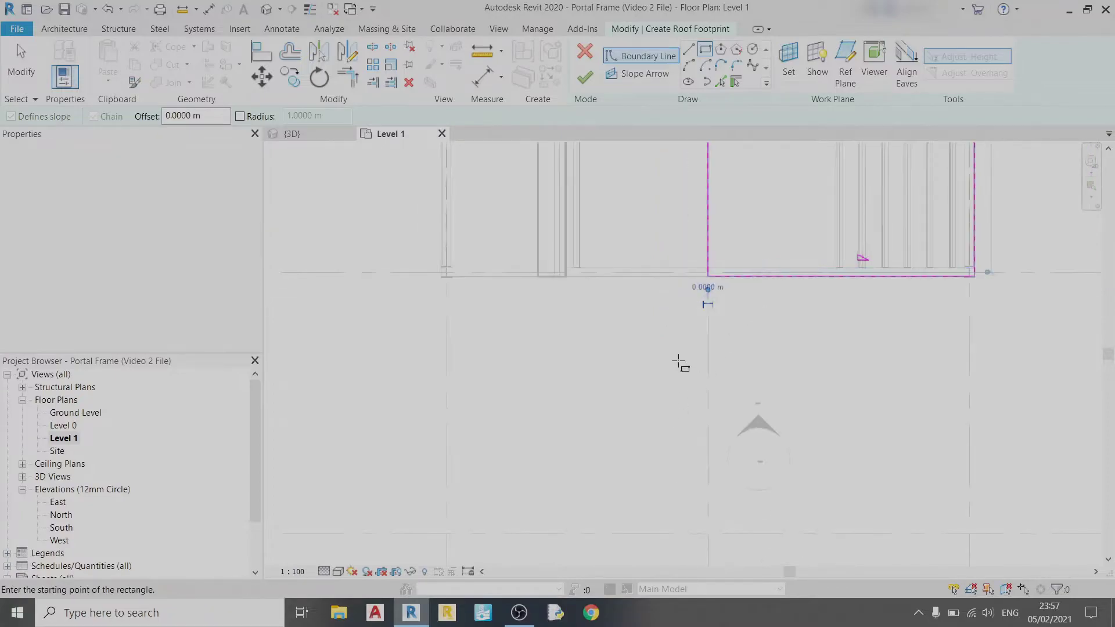
key(Escape)
Finish the second roof with Defines Roof Slope off for all edges except the east eaves, and show it in the 3D view.
scroll(697, 364, down, 2)
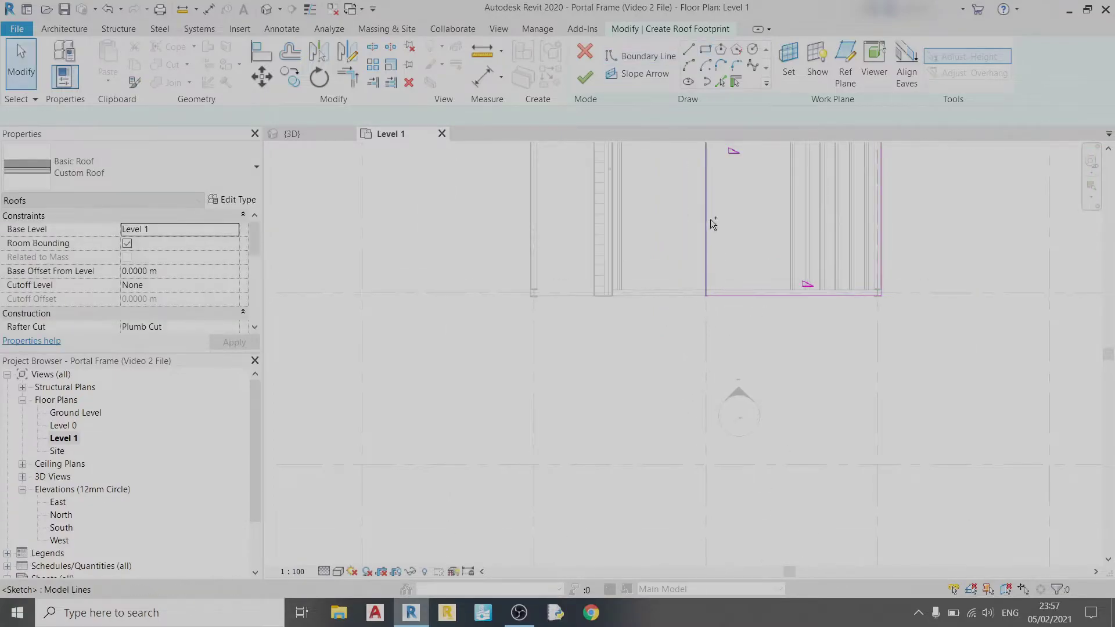
click(761, 296)
middle_drag(763, 315, 743, 480)
scroll(736, 278, down, 1)
middle_drag(755, 265, 739, 399)
ctrl+click(722, 296)
ctrl+click(723, 297)
click(133, 230)
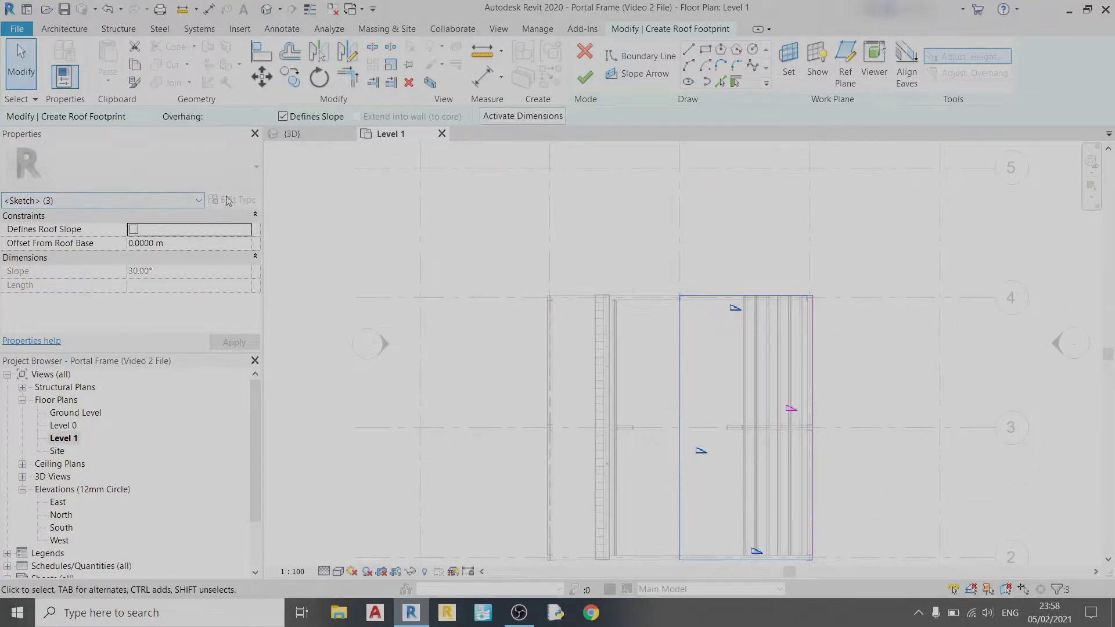
click(584, 76)
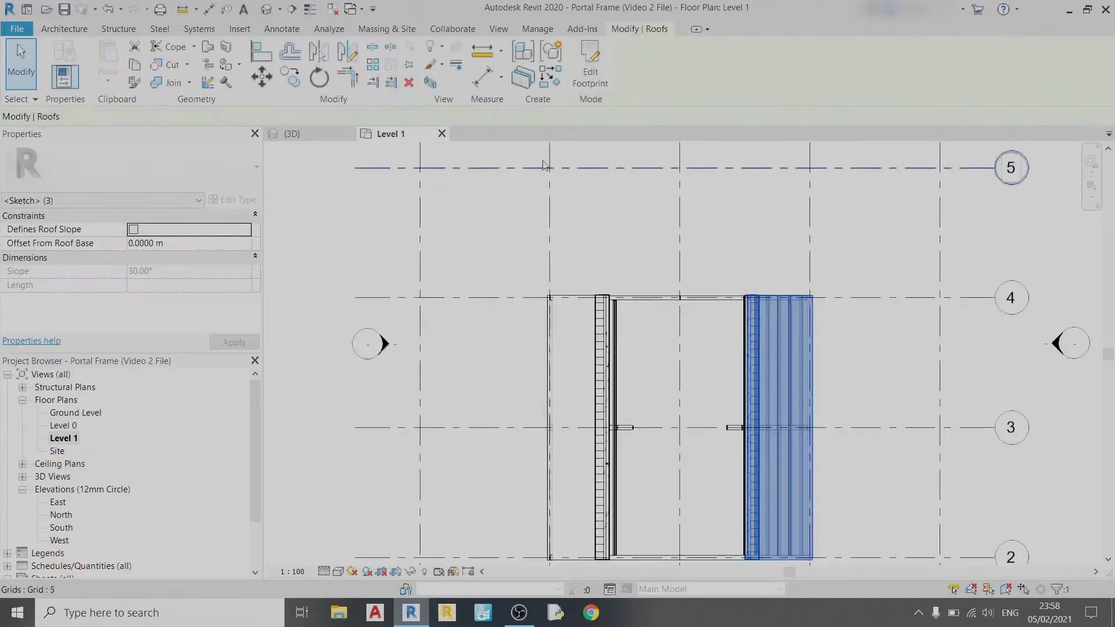
click(301, 133)
scroll(680, 343, down, 4)
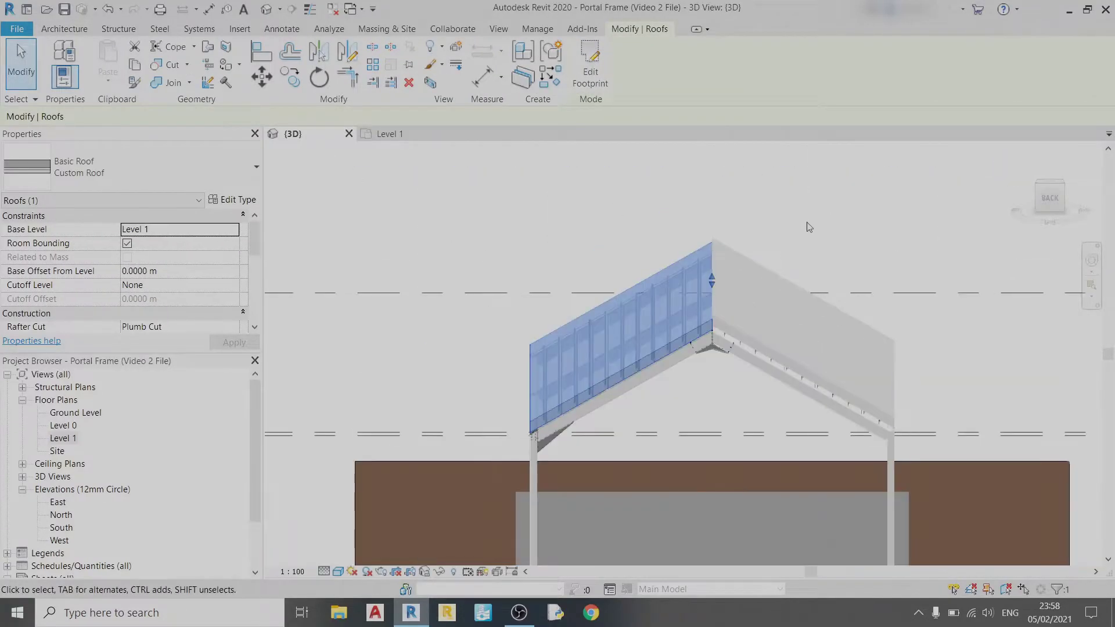
Set the east roof slope's base offset from Level 1 to 0.12 m and check both slopes against the purlins.
click(806, 226)
scroll(667, 351, up, 5)
click(1049, 208)
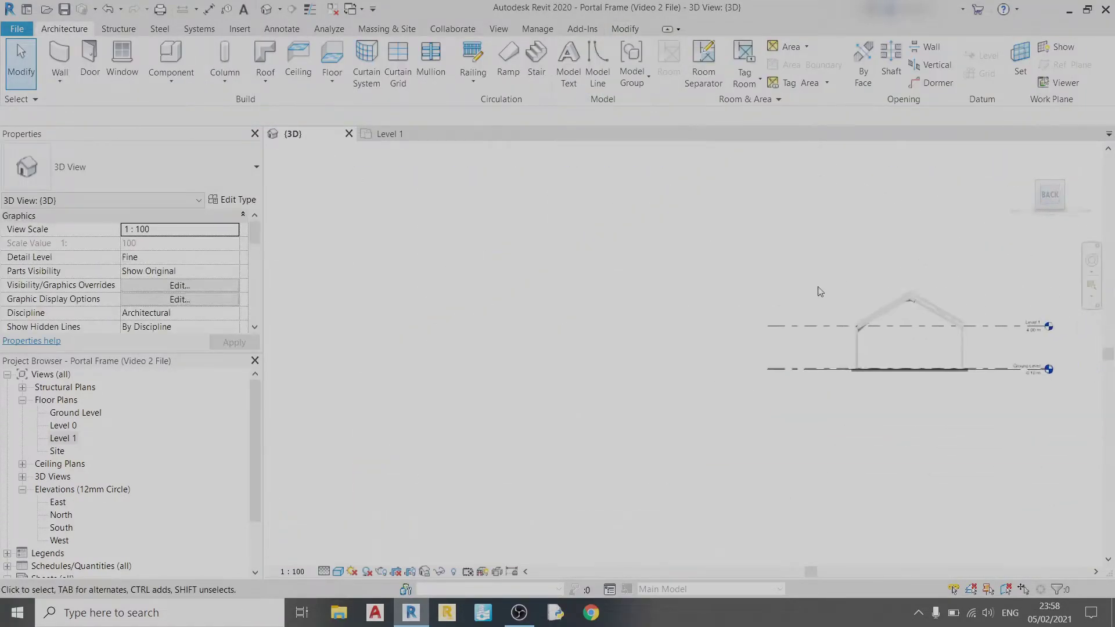
scroll(689, 329, up, 5)
click(595, 297)
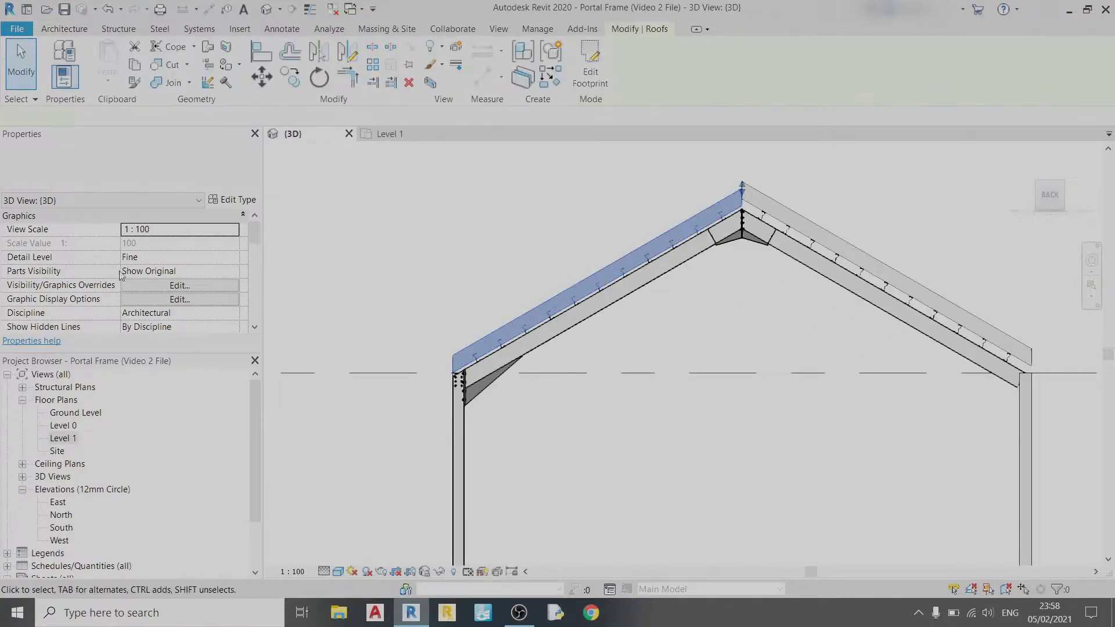
click(182, 270)
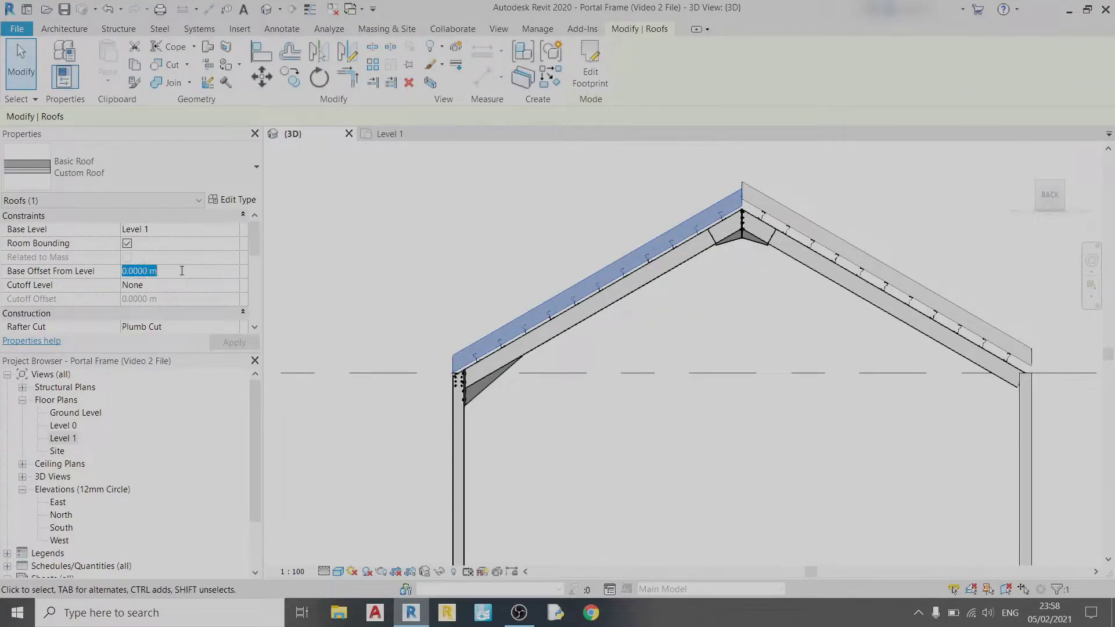
click(234, 341)
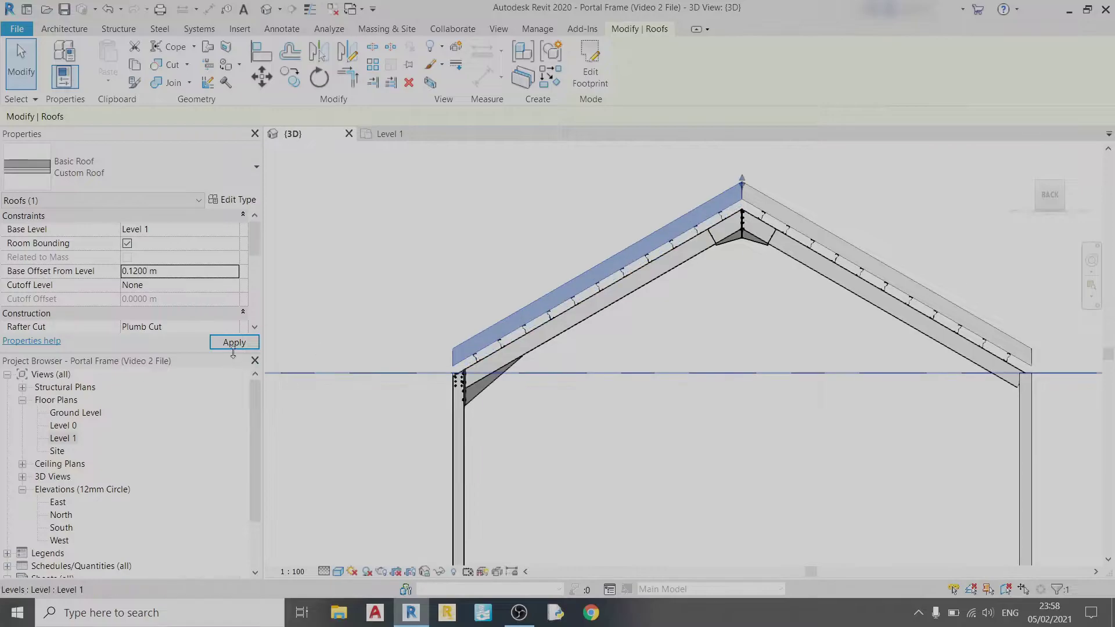
click(841, 208)
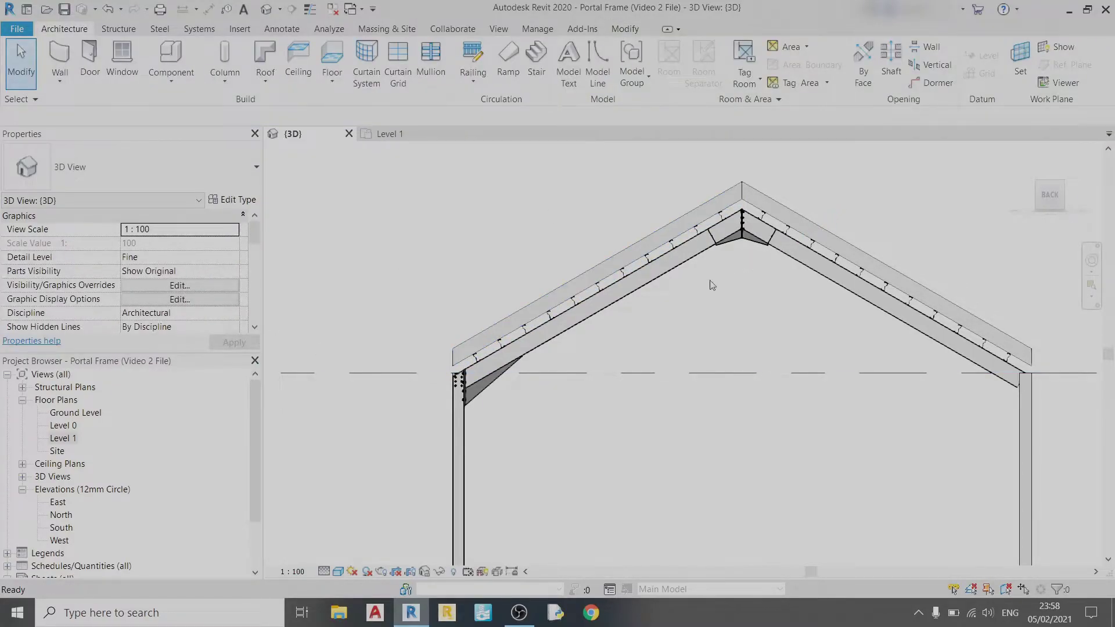
shift+middle_drag(714, 286, 749, 342)
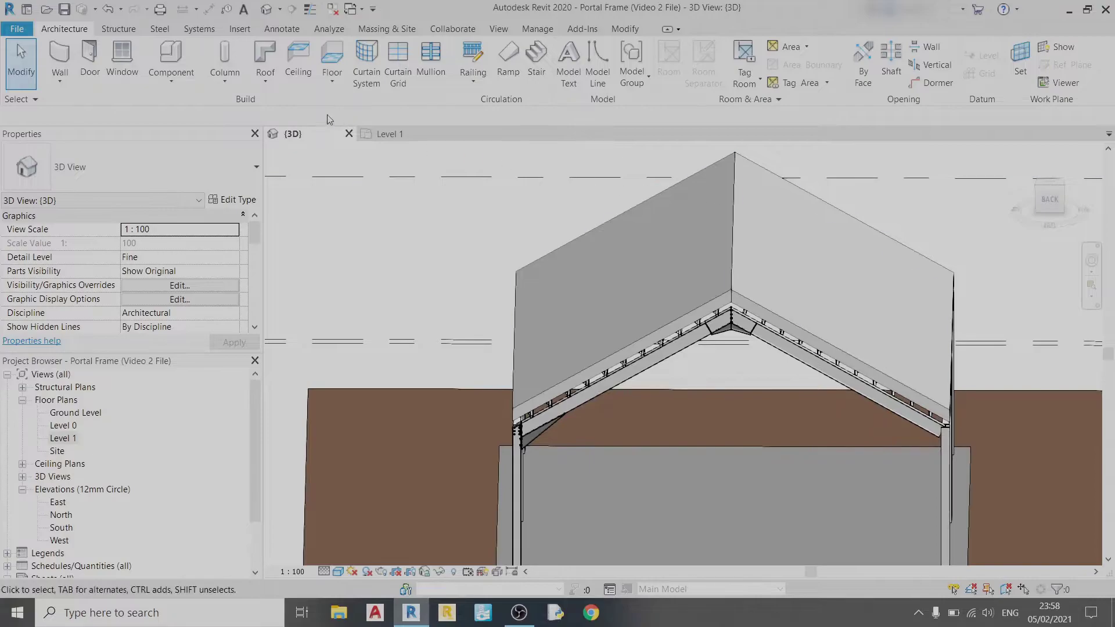
Start a roof gutter and set the Standard gutter type's profile to Profiles_Gutter_Bevel : 150x150mm.
click(265, 82)
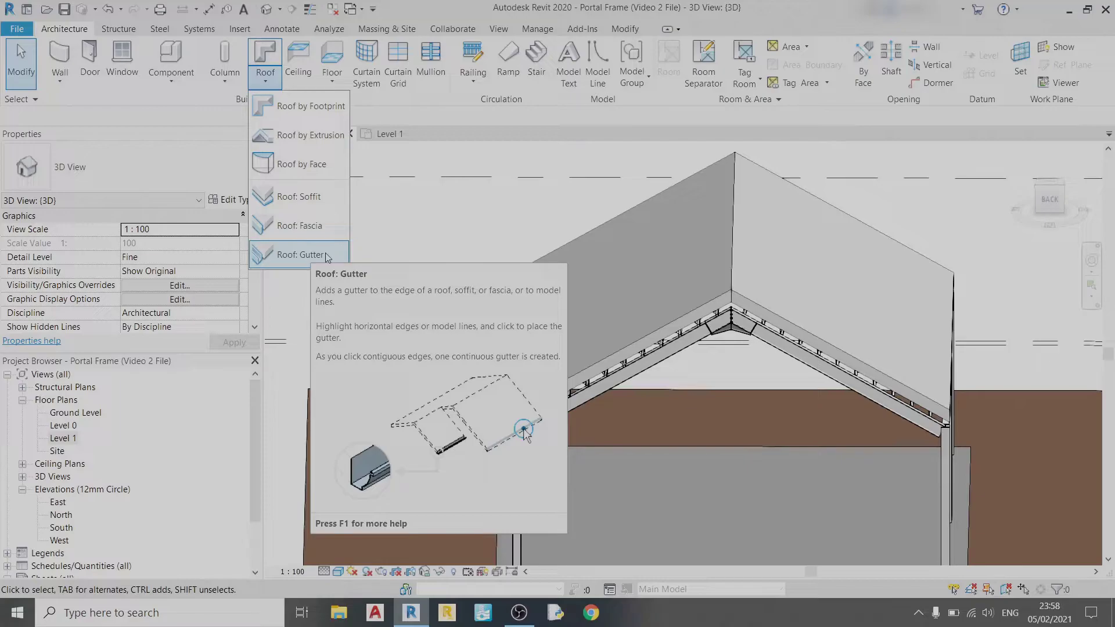
click(300, 254)
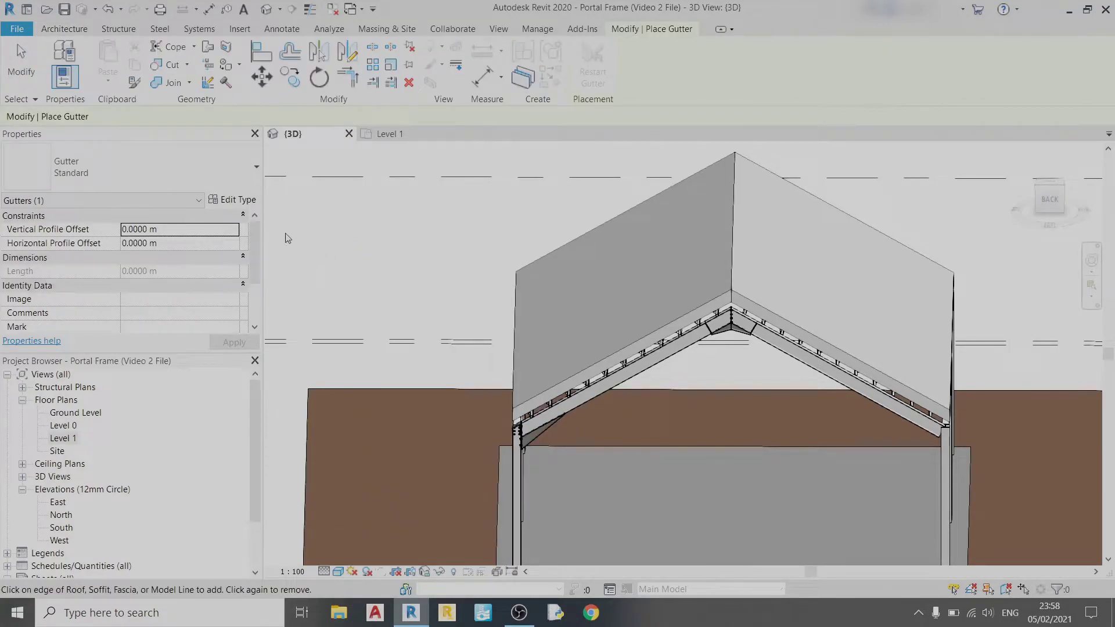
click(251, 207)
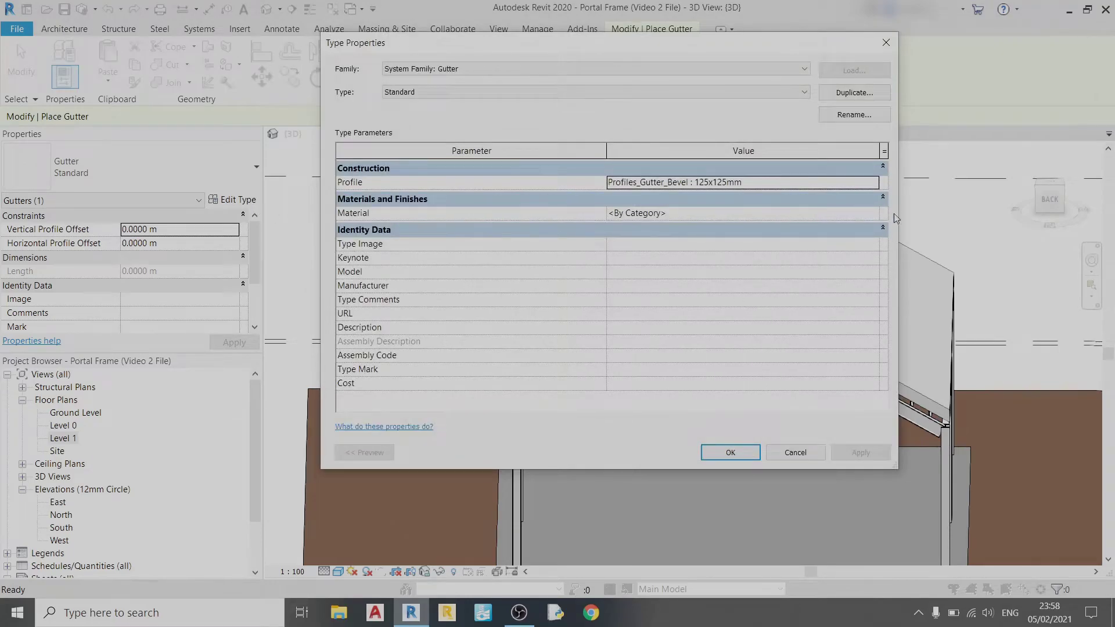
click(873, 182)
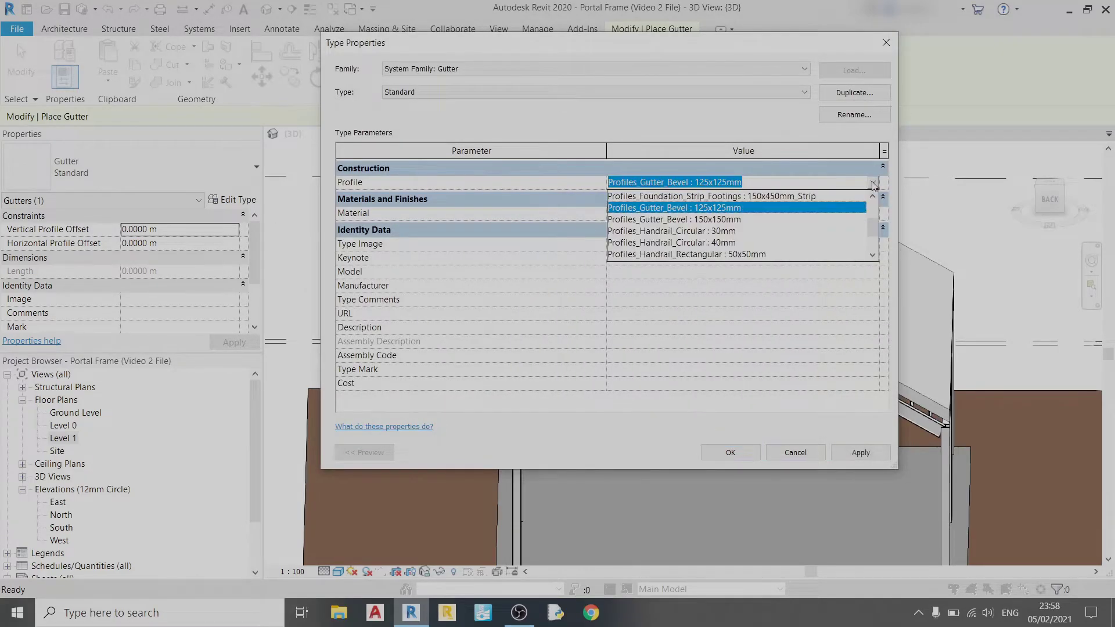
click(716, 220)
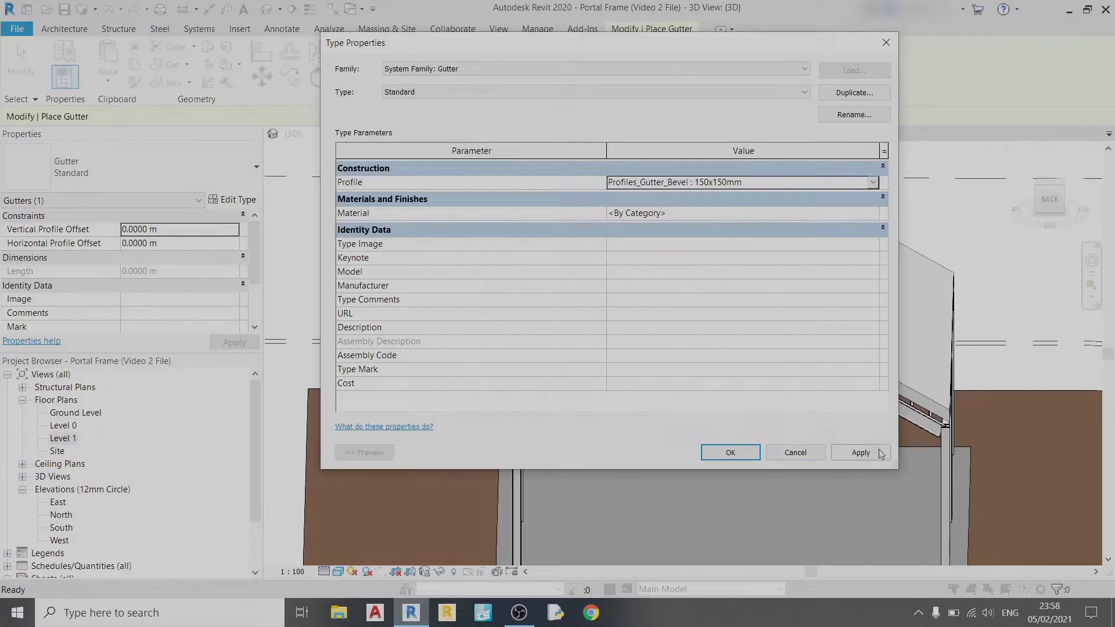
click(724, 454)
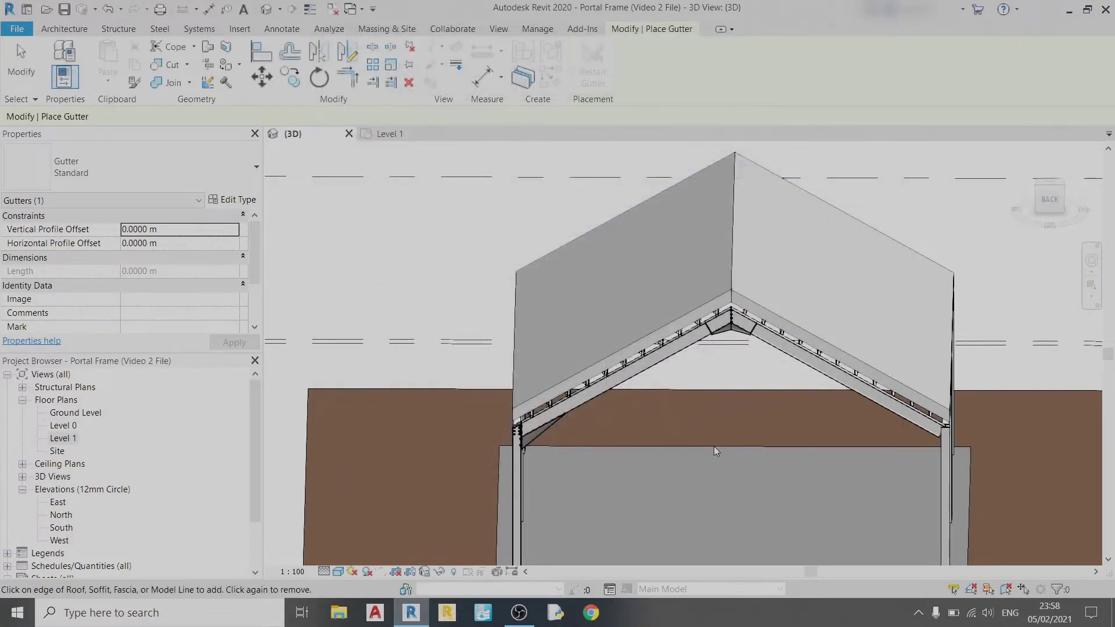
Place gutters along the eaves edges of both roof slopes and end the gutter command.
scroll(670, 430, down, 1)
shift+middle_drag(665, 429, 736, 441)
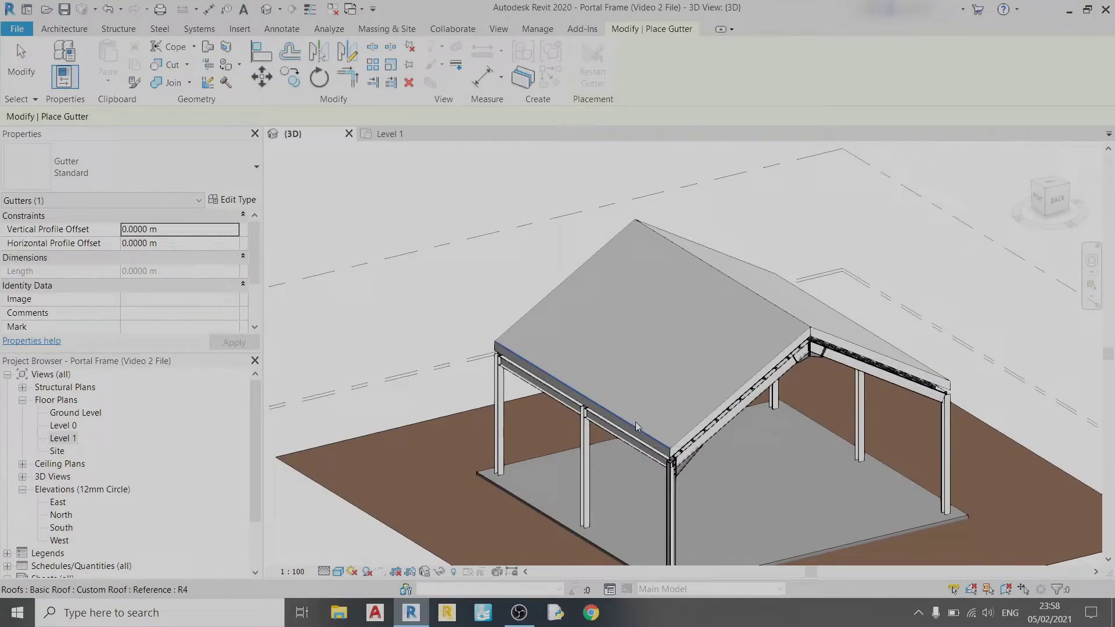
click(636, 427)
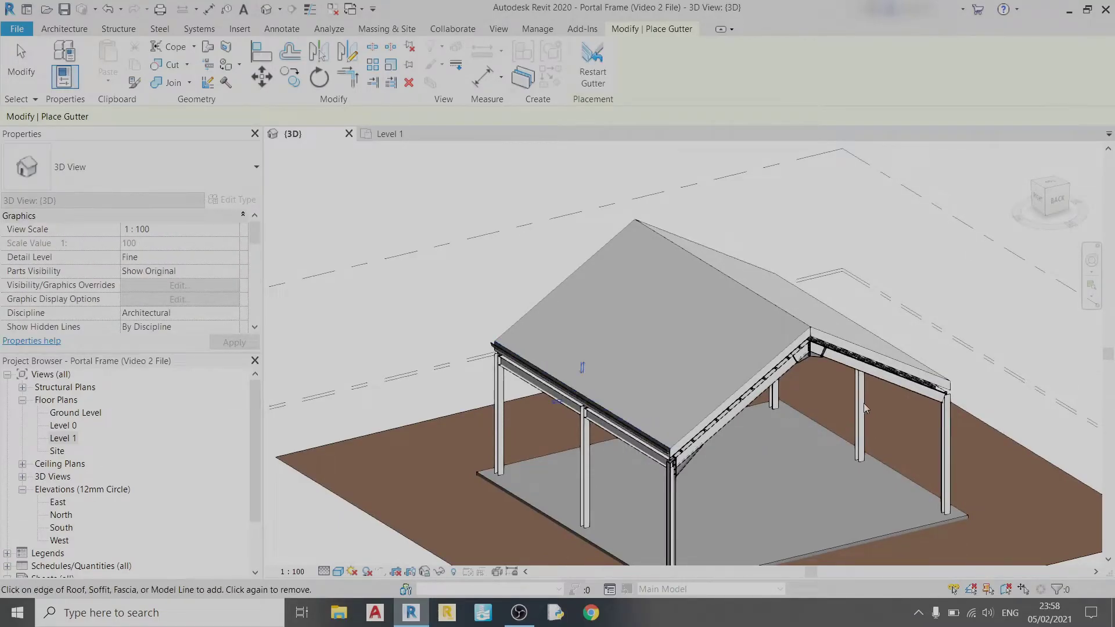
shift+middle_drag(863, 403, 702, 273)
key(Escape)
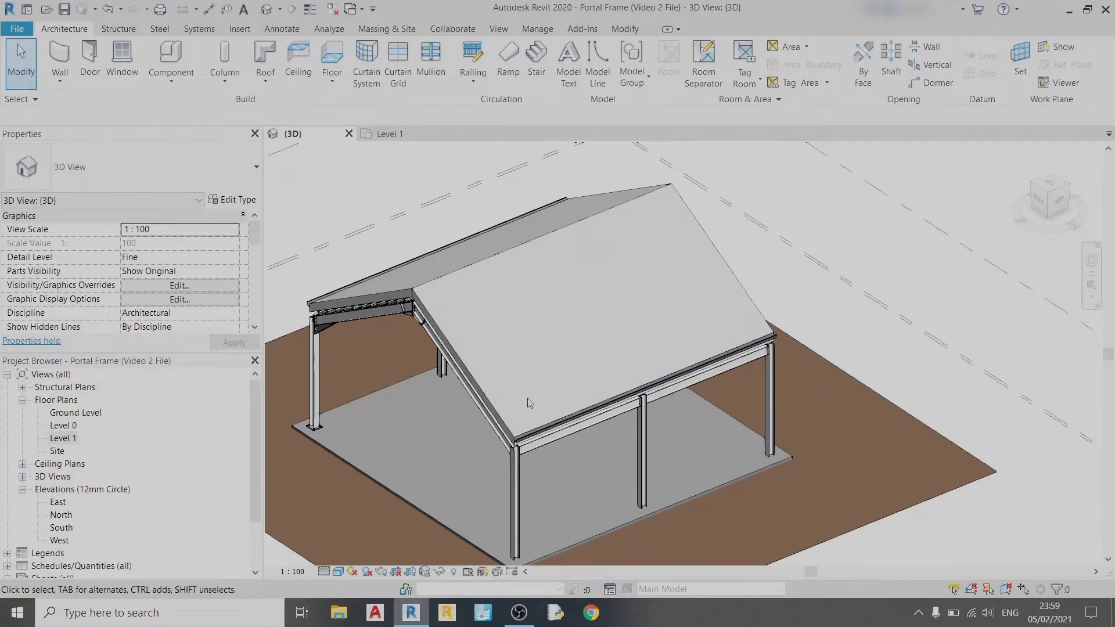
Open the North elevation, set its detail level to Fine and examine the roof and gutter at the grid D eaves.
double_click(68, 501)
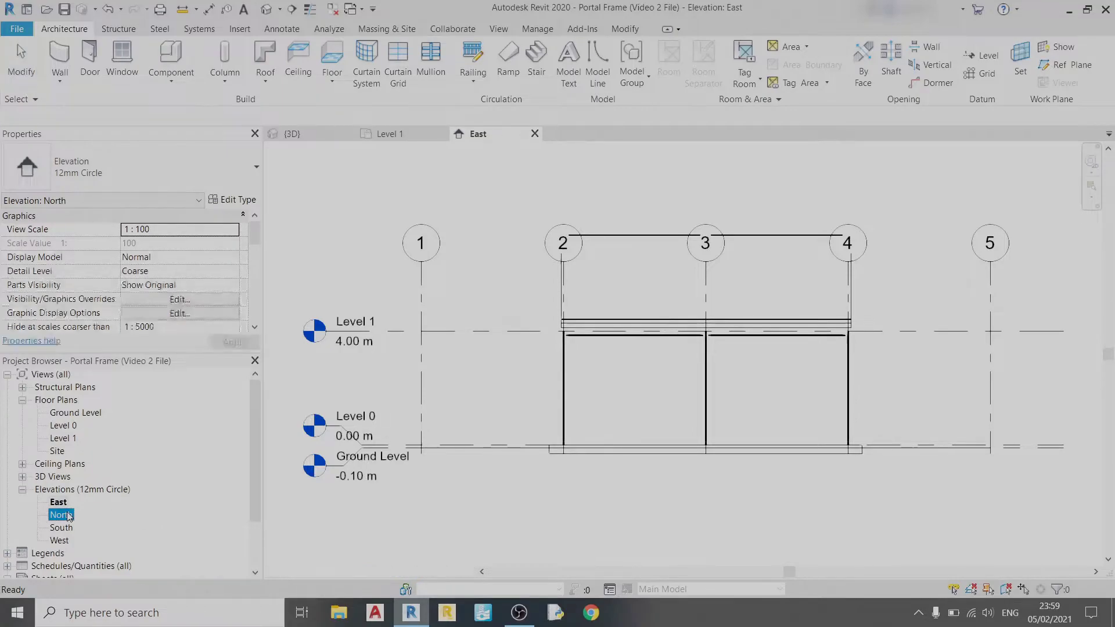
double_click(65, 514)
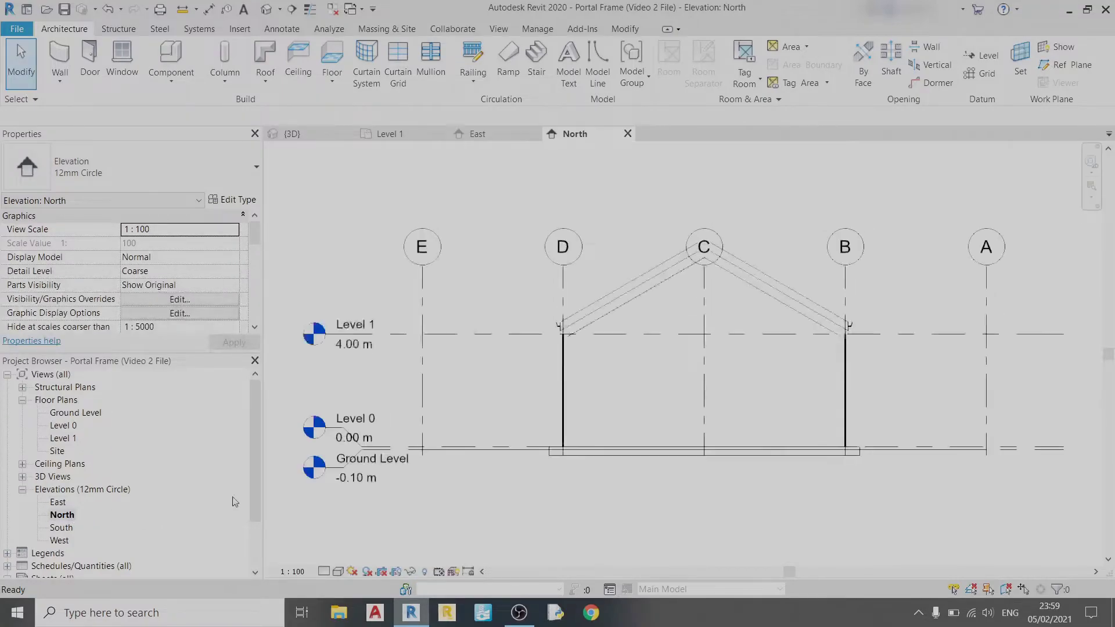
click(324, 571)
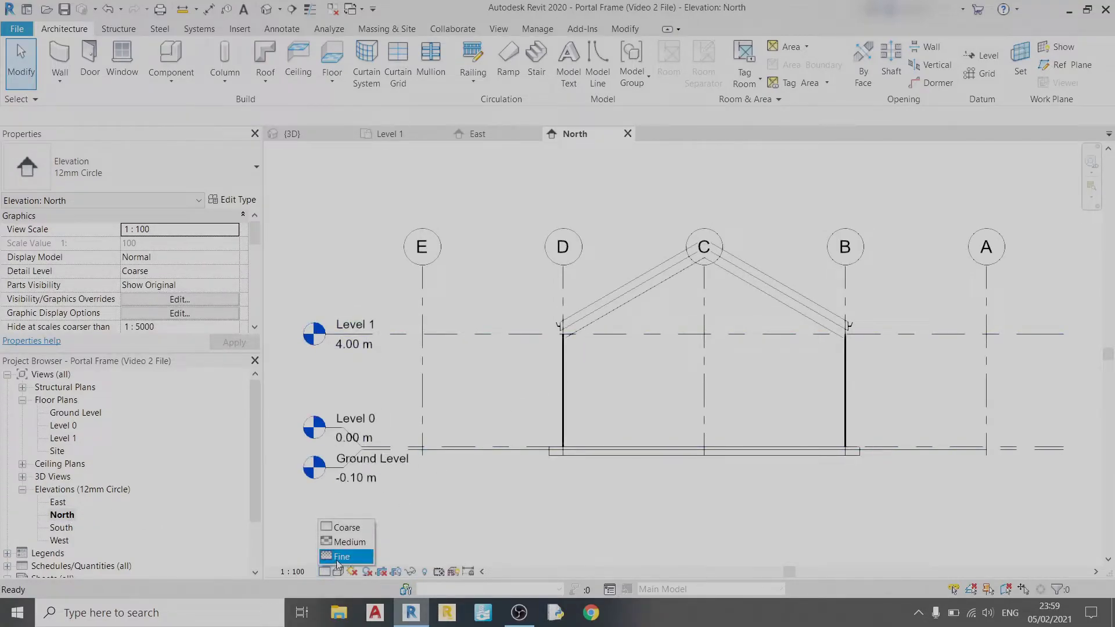
click(337, 557)
scroll(525, 312, up, 2)
scroll(580, 331, up, 4)
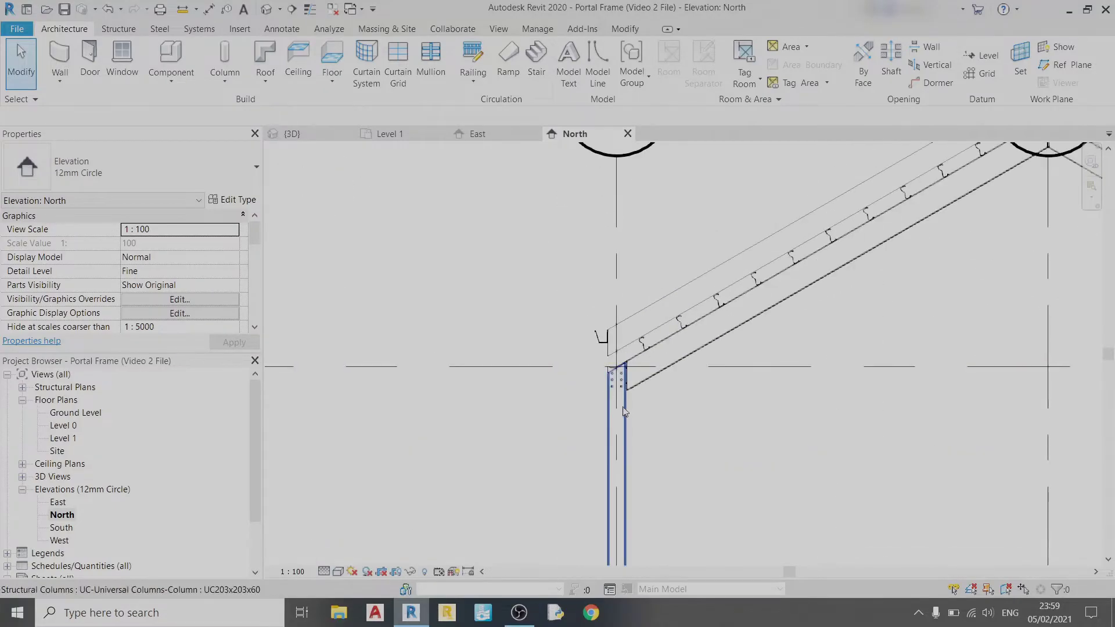
scroll(619, 314, up, 2)
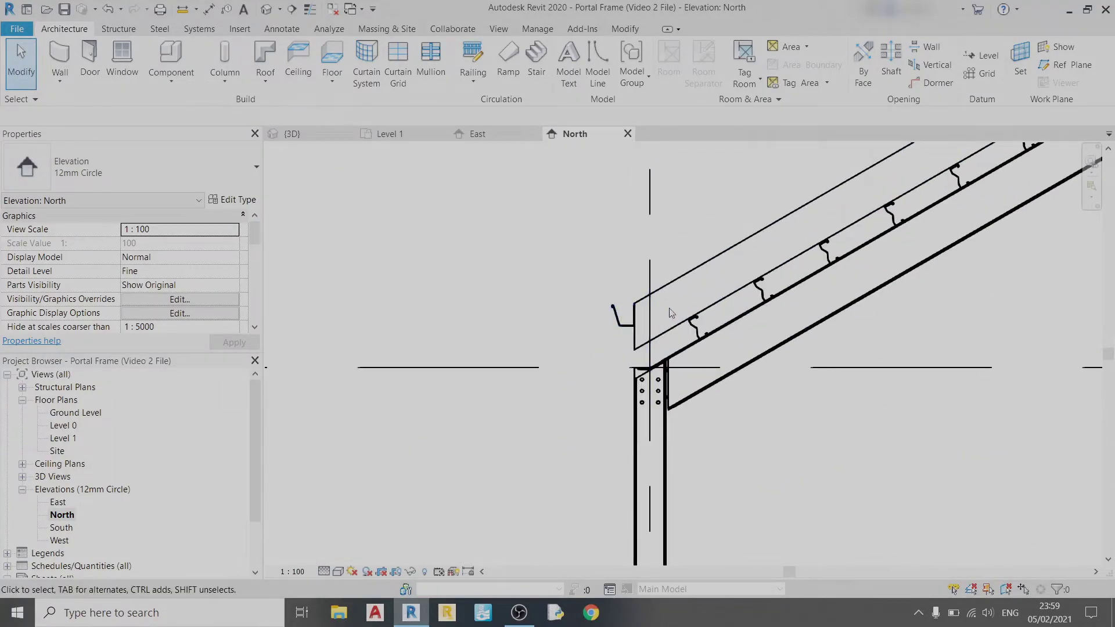
Edit the grid D roof's footprint in the Level 1 plan and move its eaves edge outward to about 0.7 m beyond grid D.
click(692, 281)
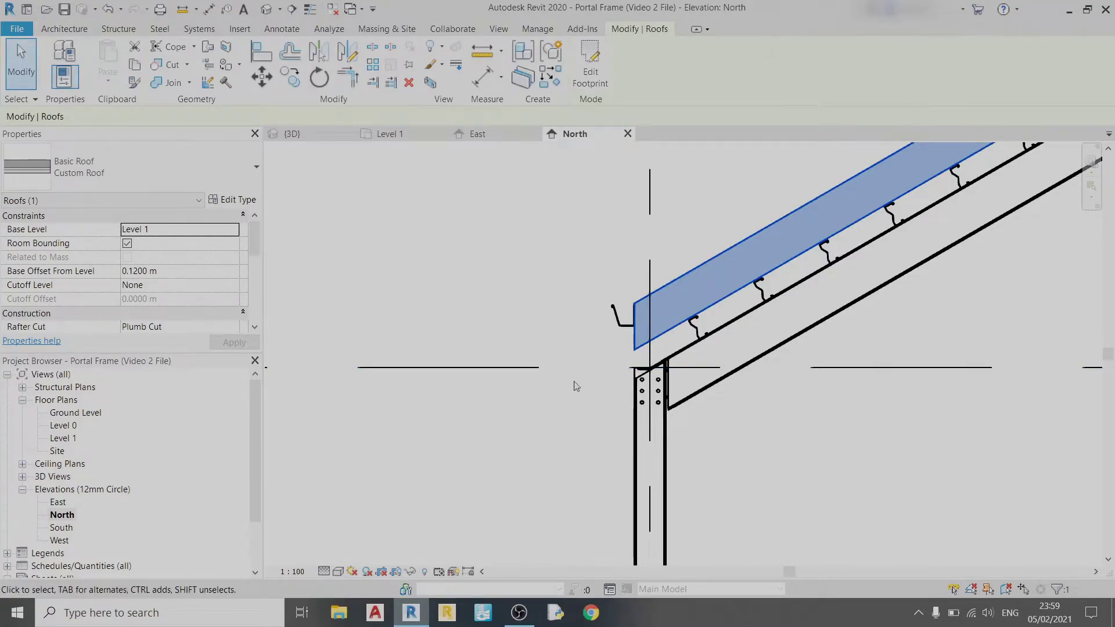
scroll(508, 398, down, 4)
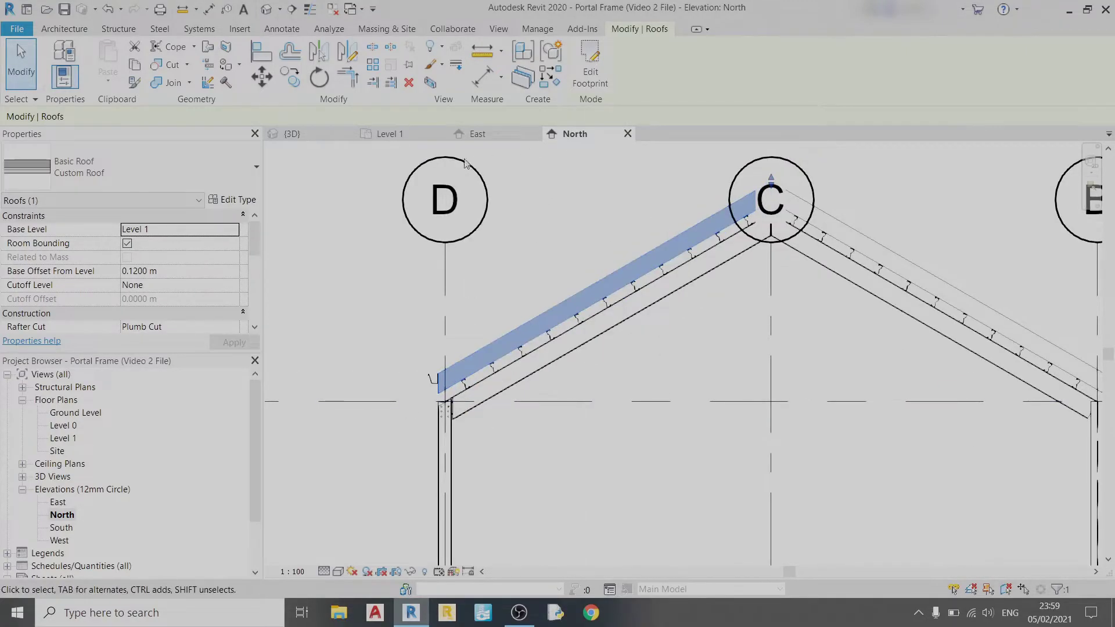
click(386, 133)
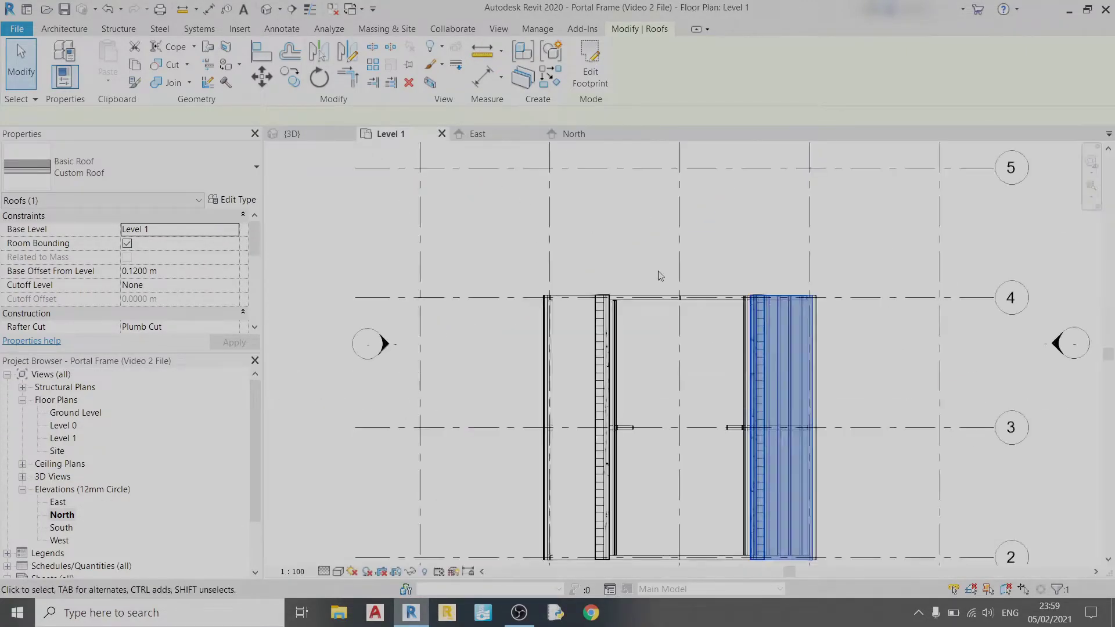
click(590, 64)
scroll(824, 351, up, 3)
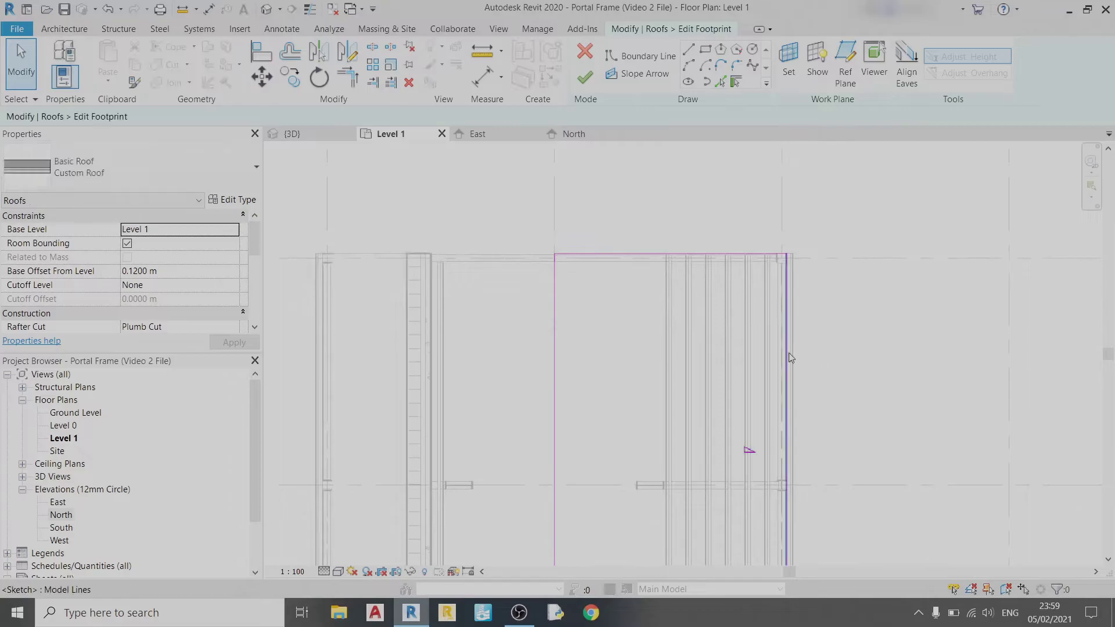
click(787, 263)
scroll(791, 262, up, 2)
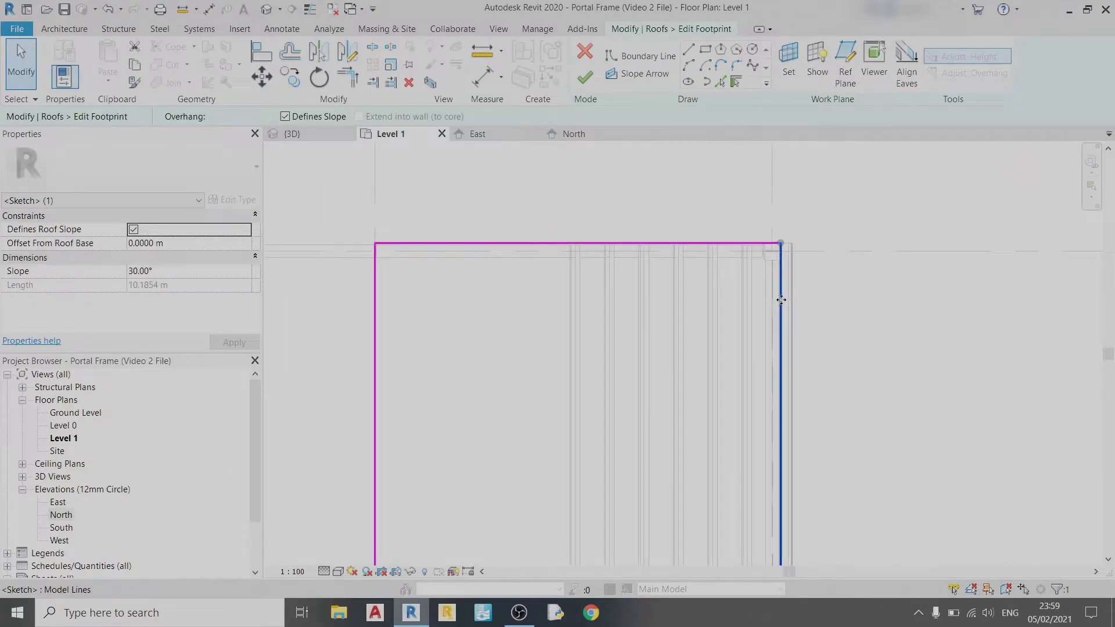
drag(781, 299, 829, 299)
scroll(874, 355, down, 2)
middle_drag(873, 385, 708, 180)
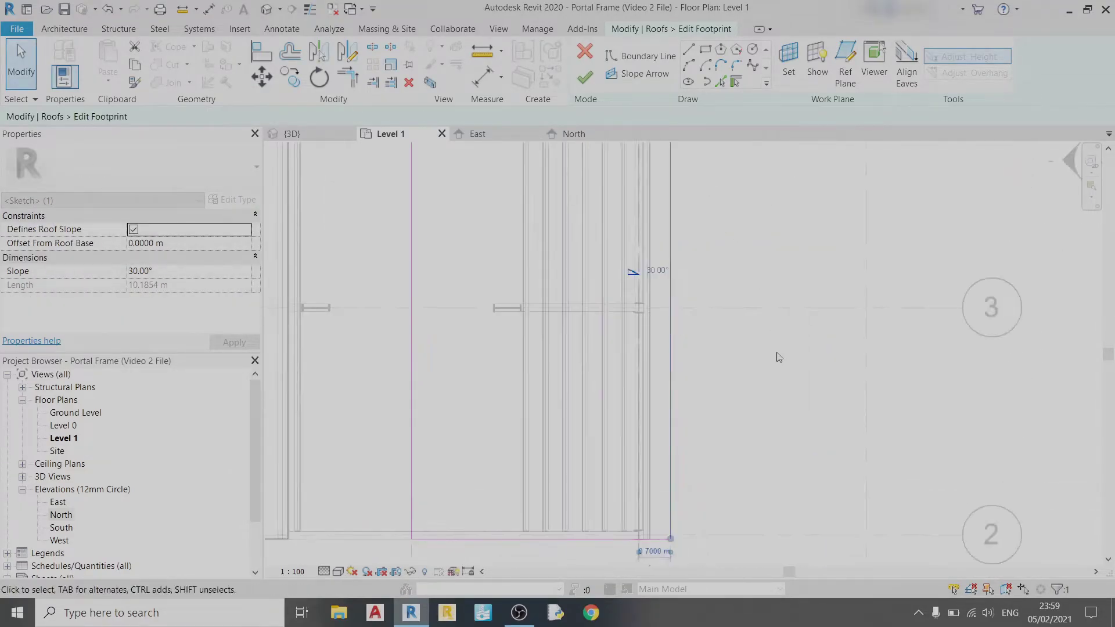
Set the eaves edge's distance from grid D to 0.5 m and finish the footprint.
middle_drag(723, 545, 716, 372)
scroll(629, 383, up, 4)
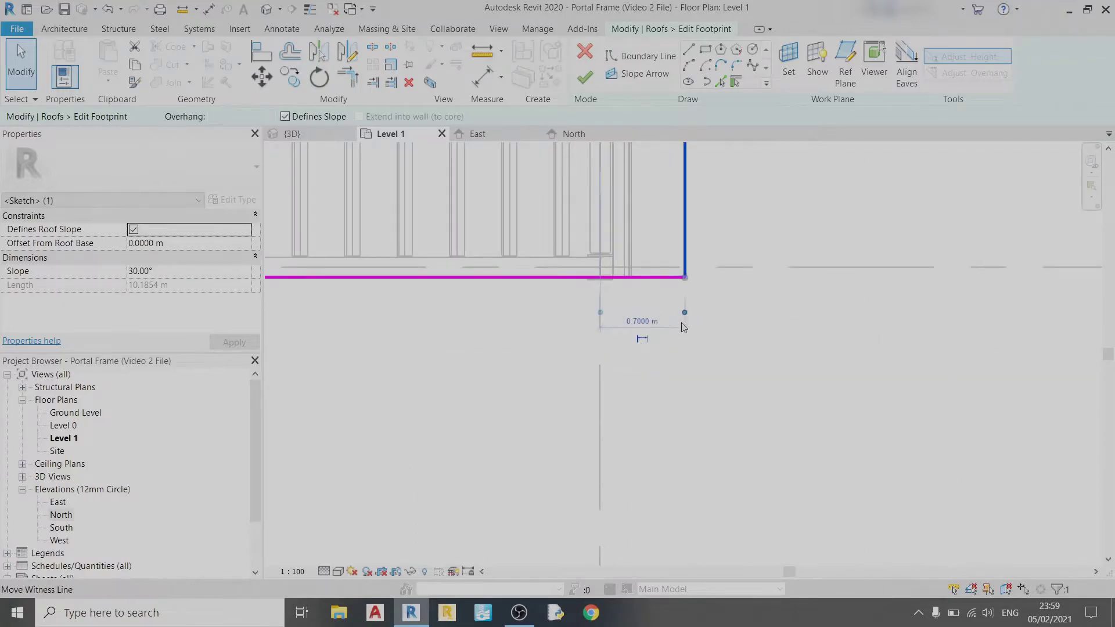
click(643, 322)
text(0.5)
key(Return)
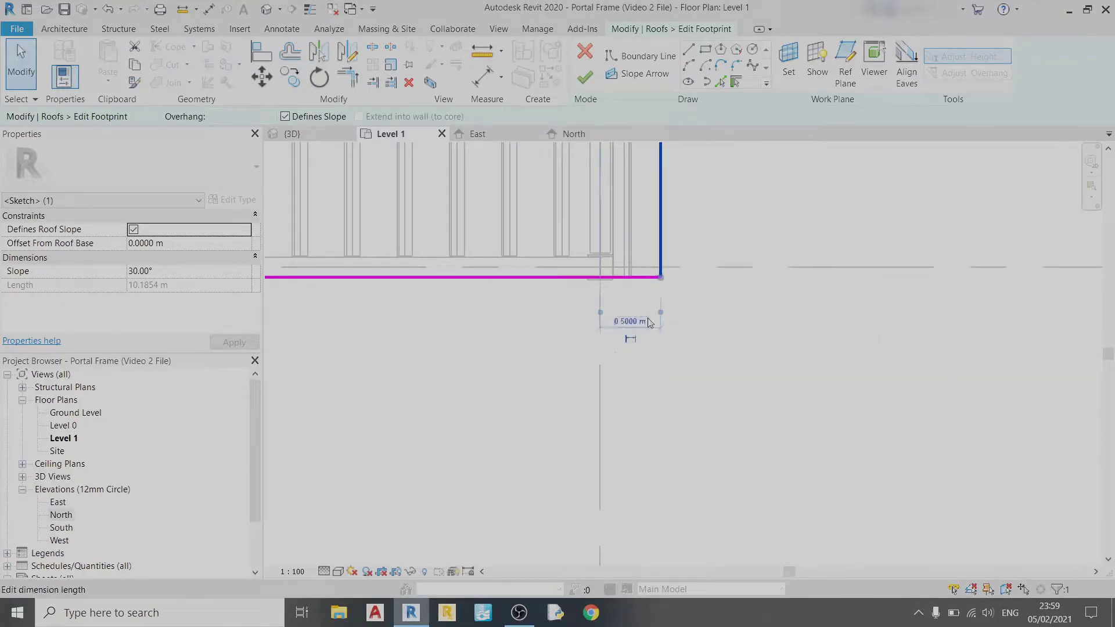
click(704, 323)
scroll(577, 387, down, 7)
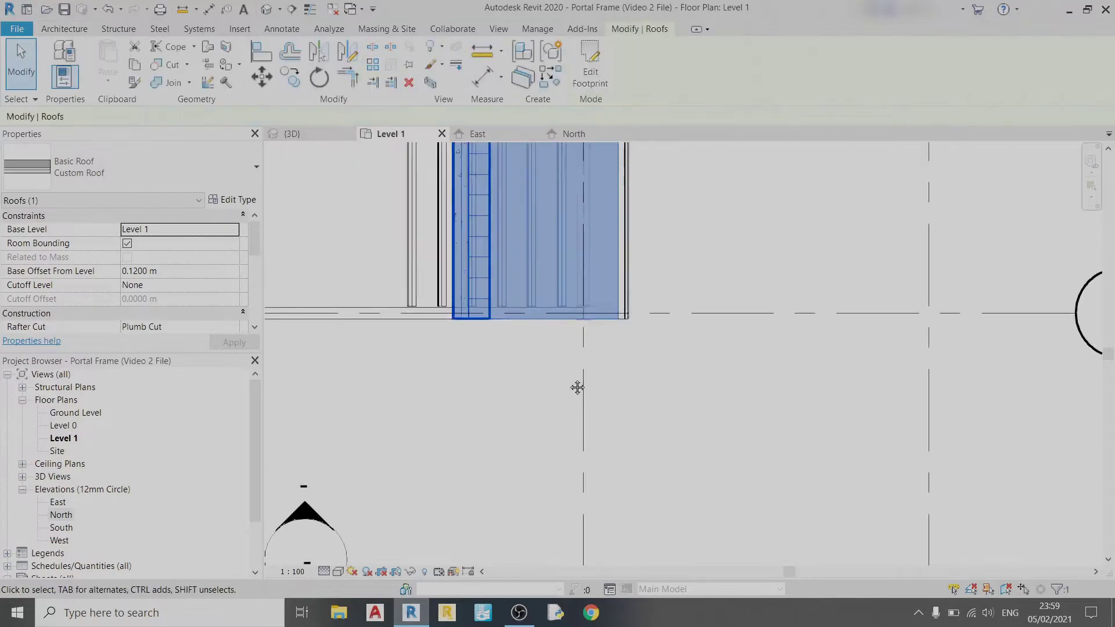
Edit the grid B roof's footprint and move its eaves edge outward to about 0.6 m beyond grid B.
middle_drag(577, 388, 1060, 542)
scroll(725, 453, down, 1)
click(642, 488)
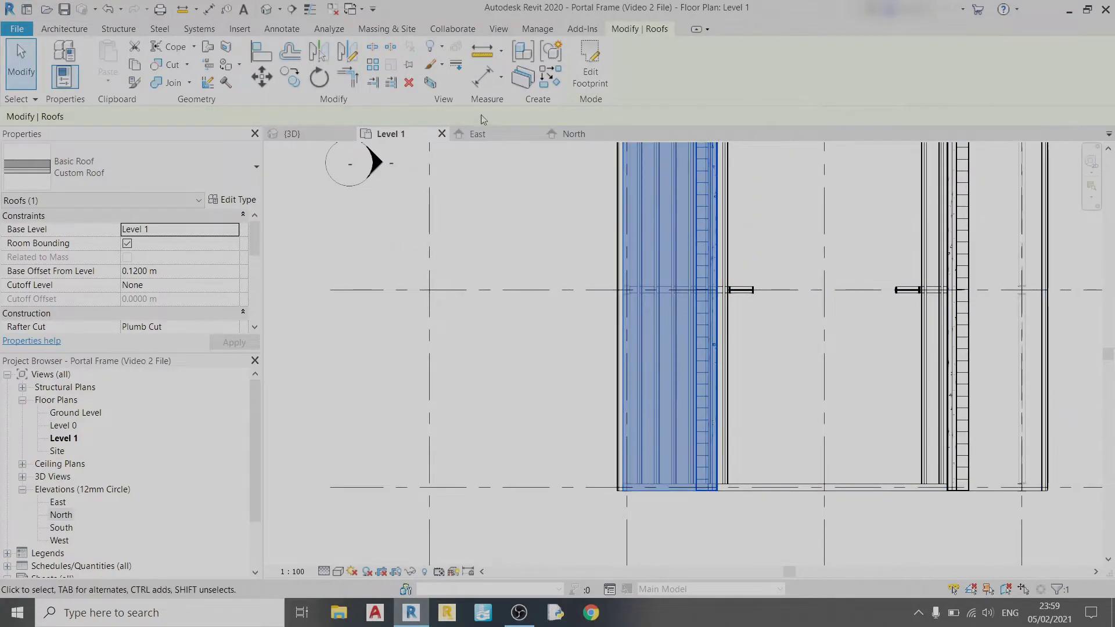
click(590, 64)
middle_drag(650, 389, 610, 256)
click(584, 319)
drag(583, 319, 563, 321)
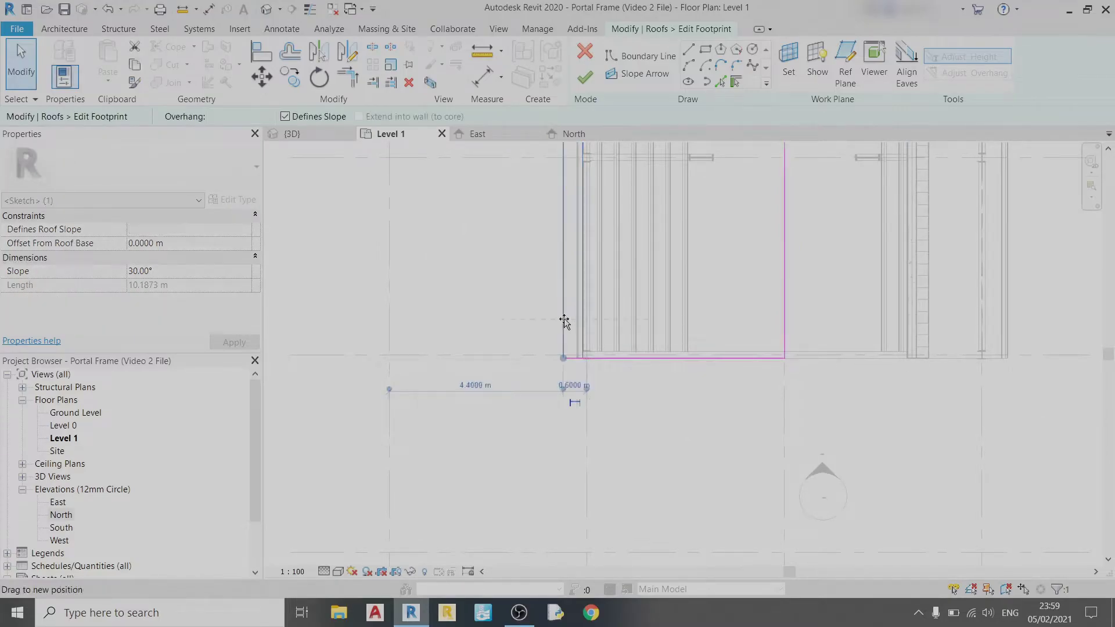
Set the eaves edge's distance from grid B to 0.5 m and finish the footprint.
scroll(570, 386, up, 2)
click(582, 387)
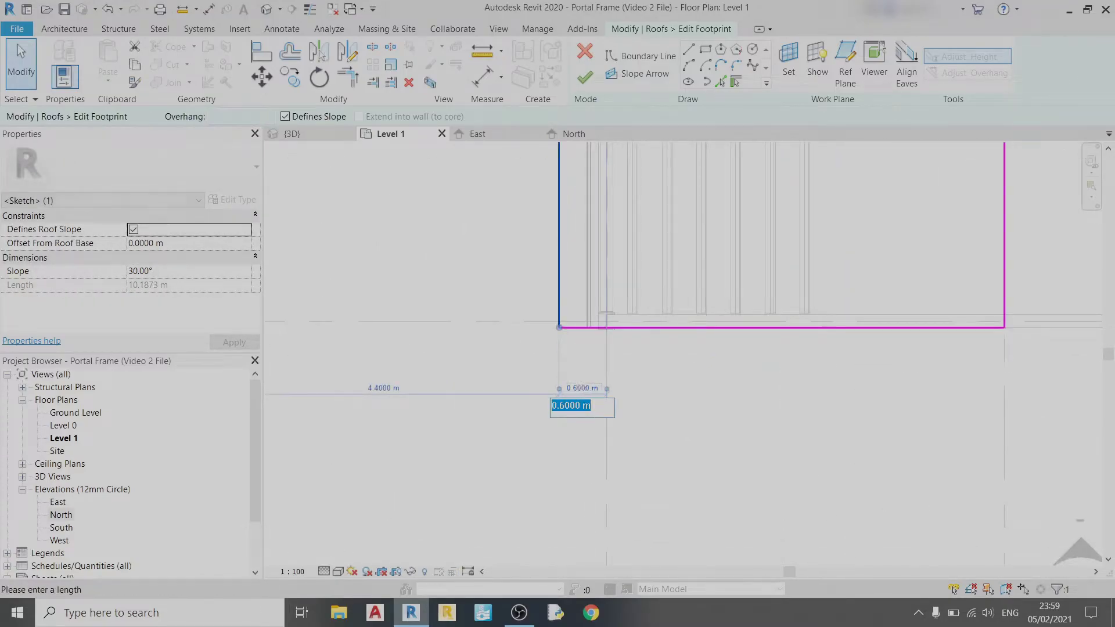
text(0.5)
key(Return)
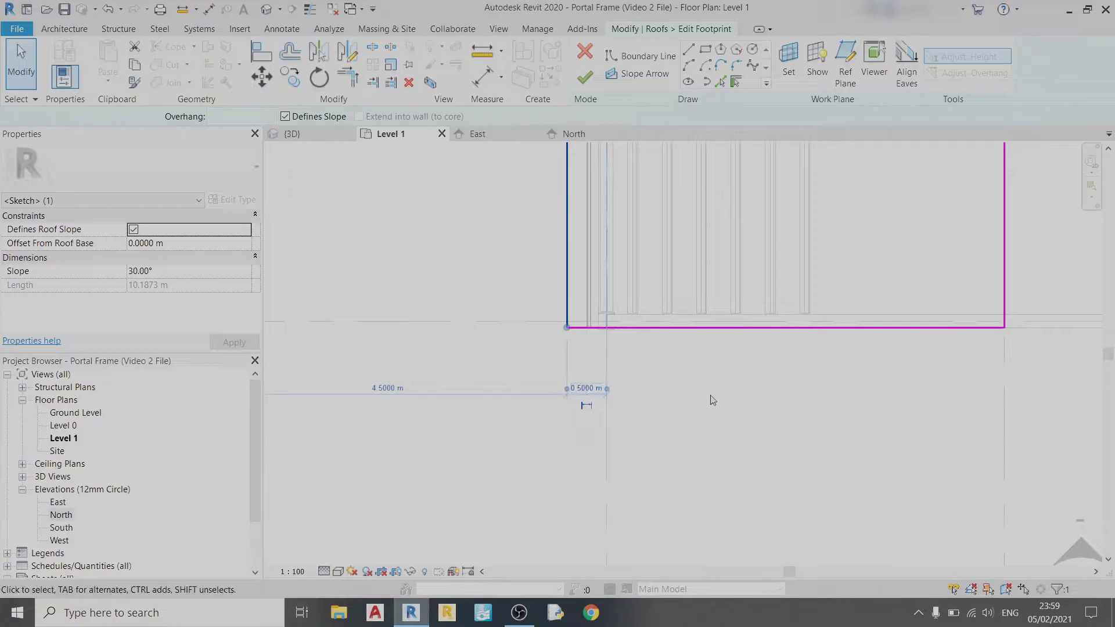
click(585, 77)
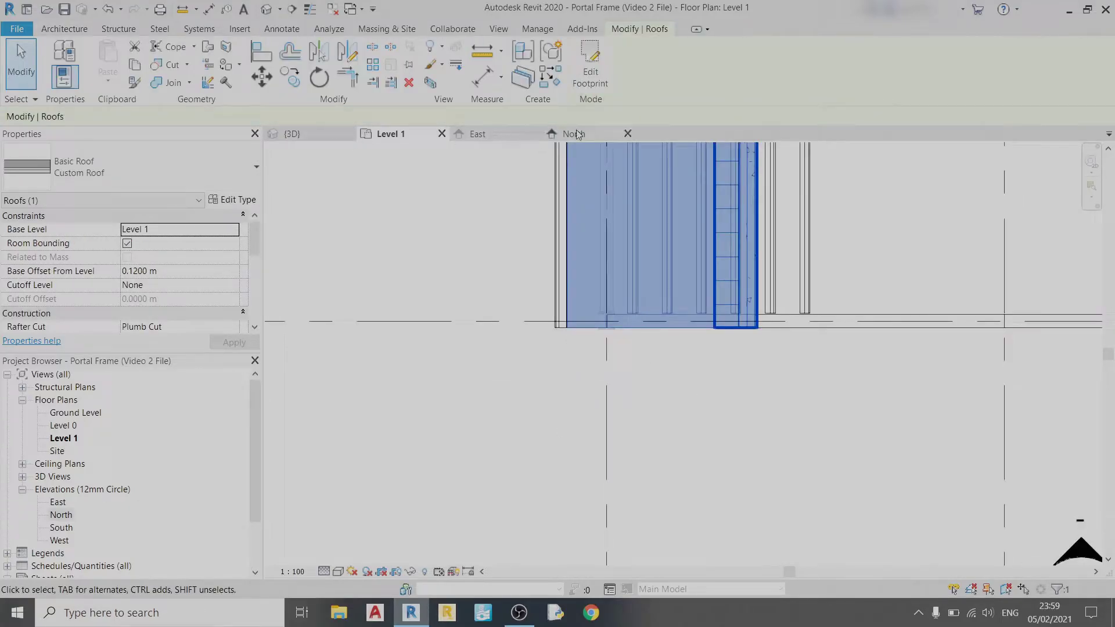
Bring up the North elevation and set the grid B roof slope's base offset from Level 1 to -0.1 m.
click(577, 134)
scroll(644, 325, down, 2)
scroll(608, 332, up, 5)
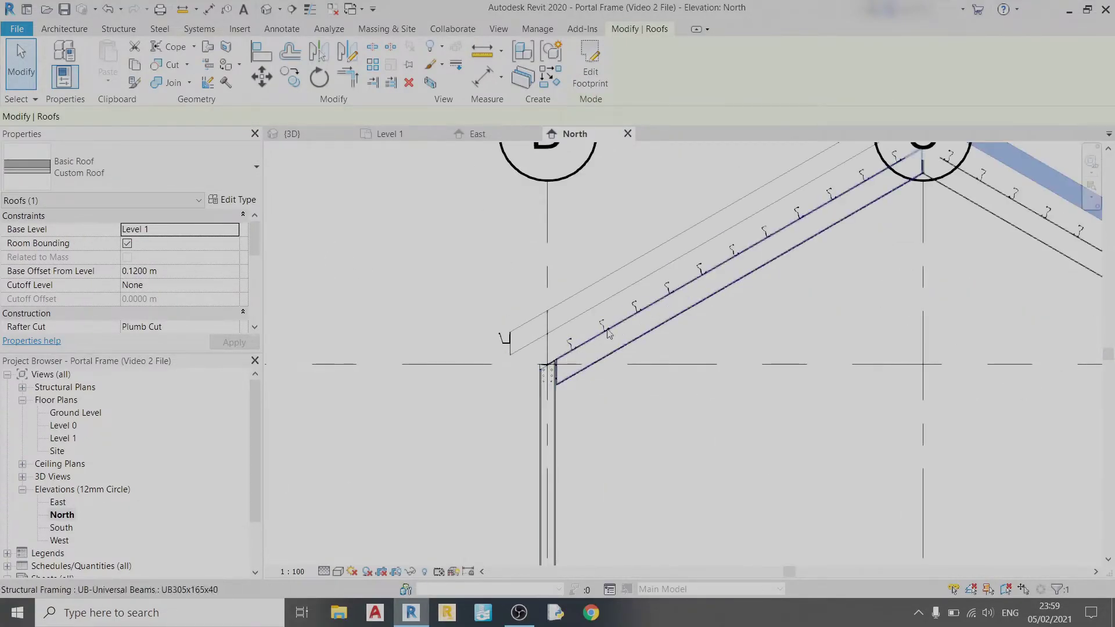
middle_drag(627, 315, 492, 405)
middle_drag(979, 296, 807, 321)
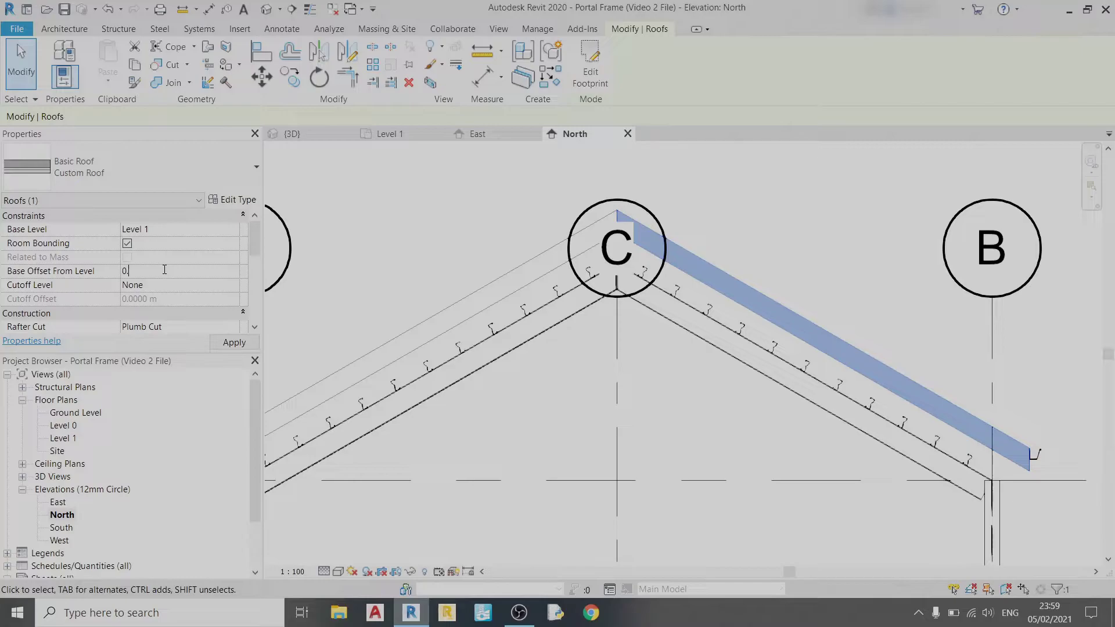
click(201, 273)
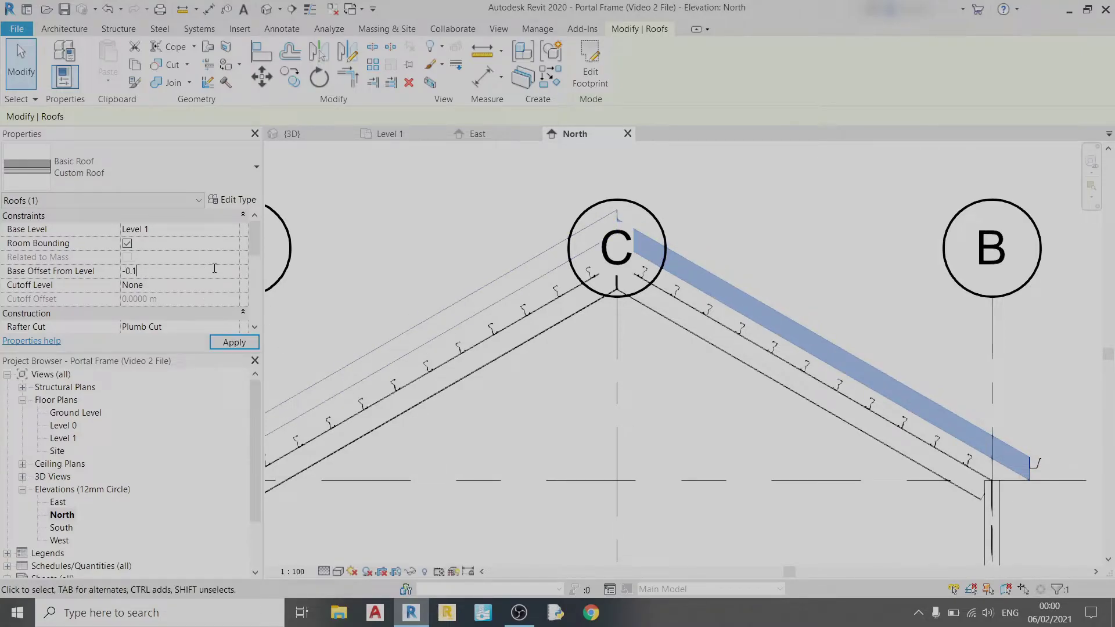
click(233, 342)
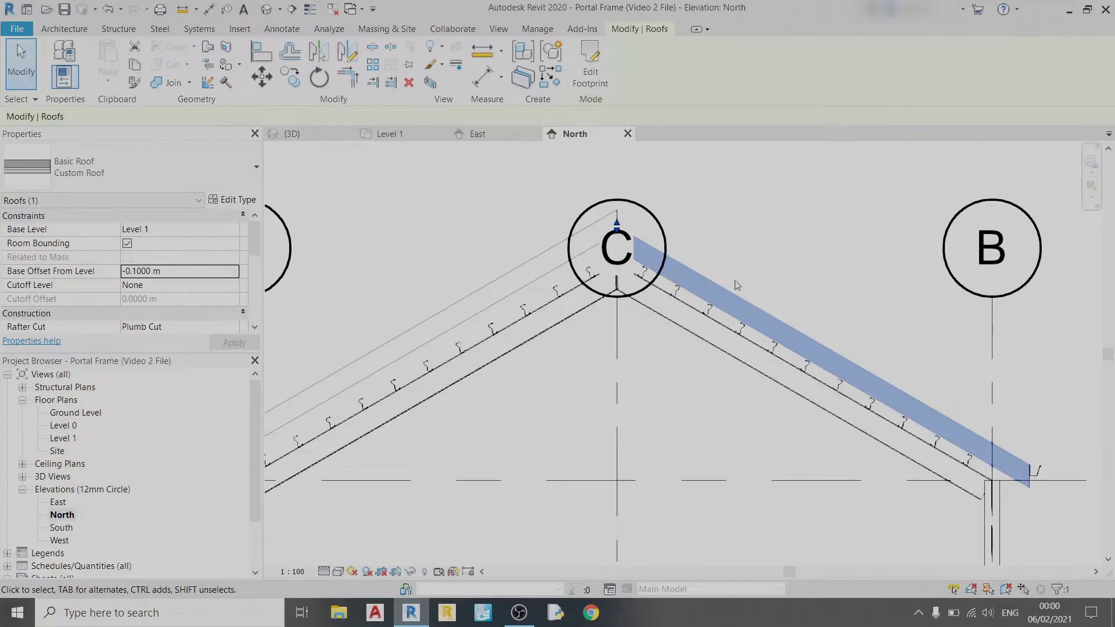
Refine the grid B roof slope's base offset from Level 1 to -0.11 m and deselect the roof.
scroll(736, 284, up, 5)
click(176, 270)
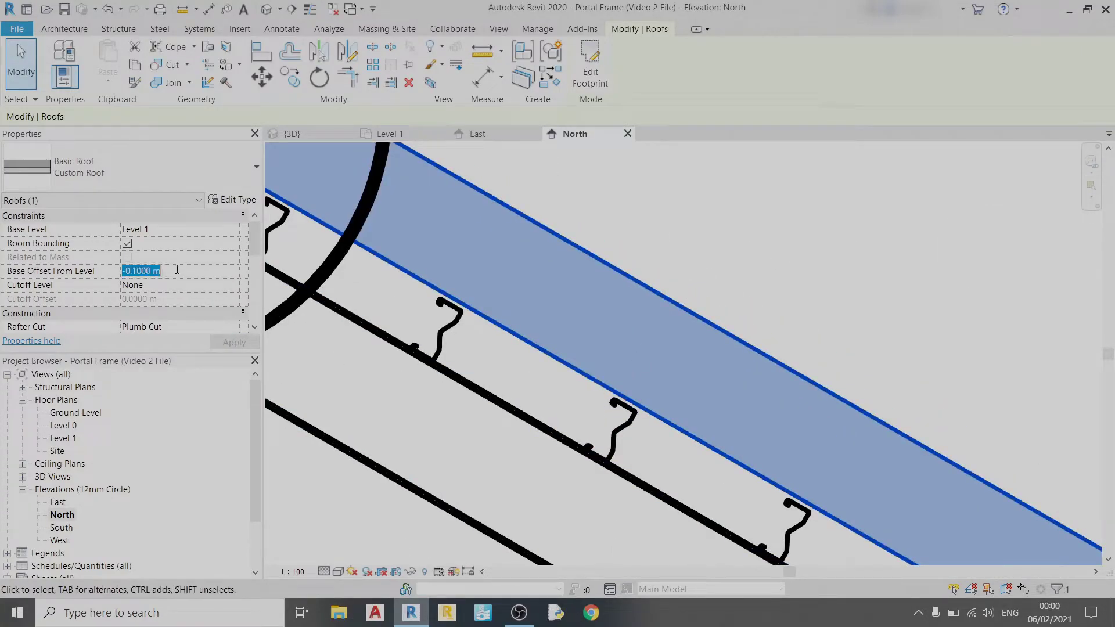
text(-0.11)
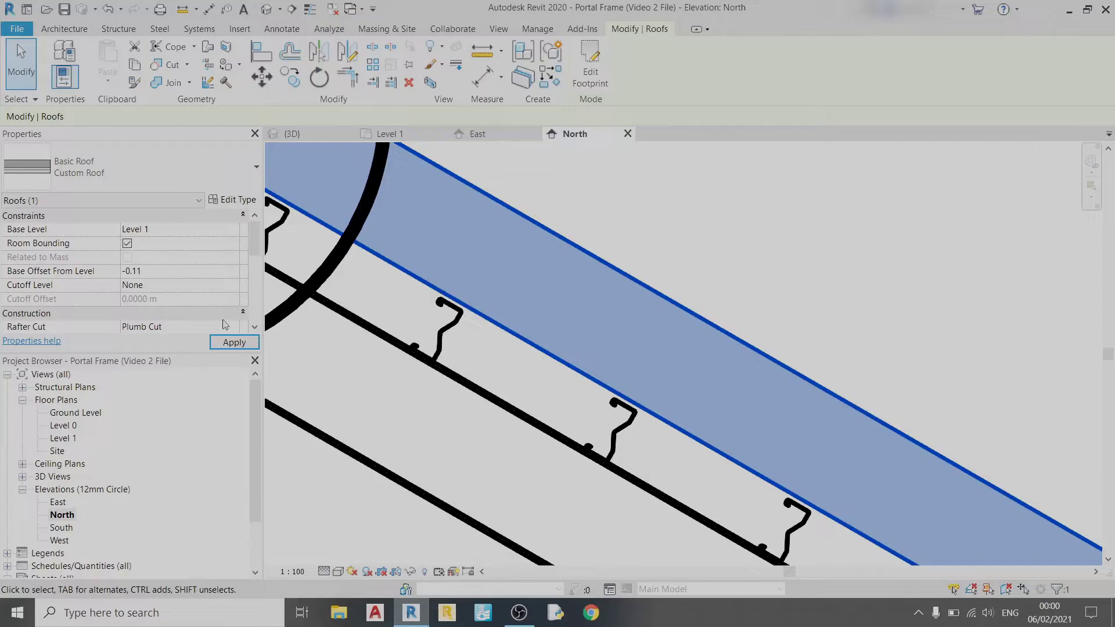
click(234, 342)
click(873, 184)
Set the grid D roof slope's base offset from Level 1 to -0.11 m and deselect the roof.
scroll(756, 304, down, 5)
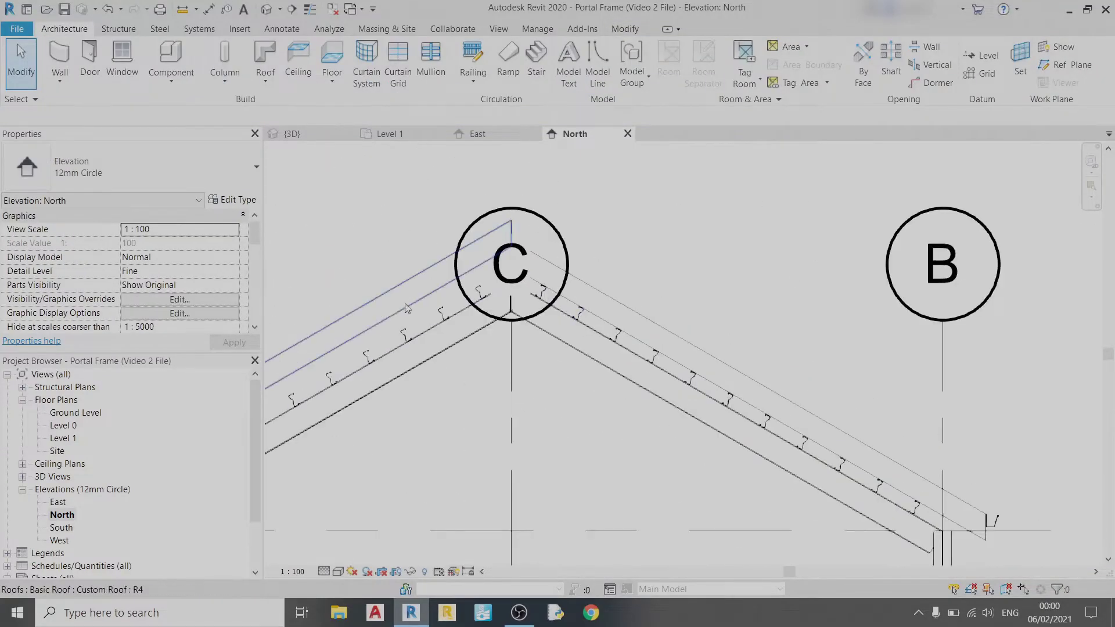
click(405, 308)
click(173, 269)
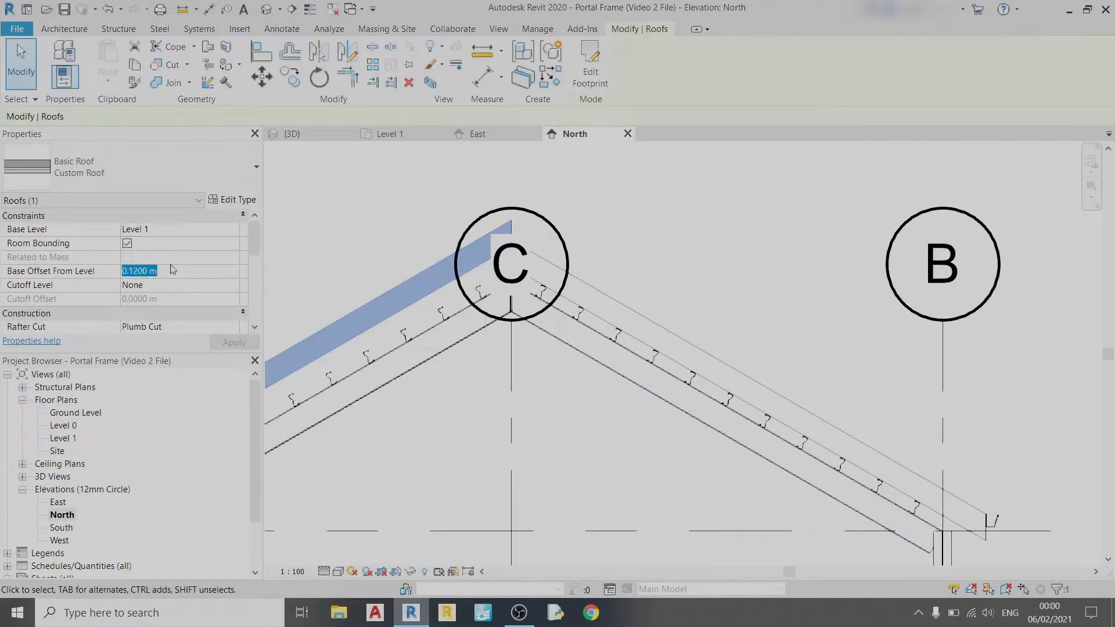
text(-0.11)
click(232, 343)
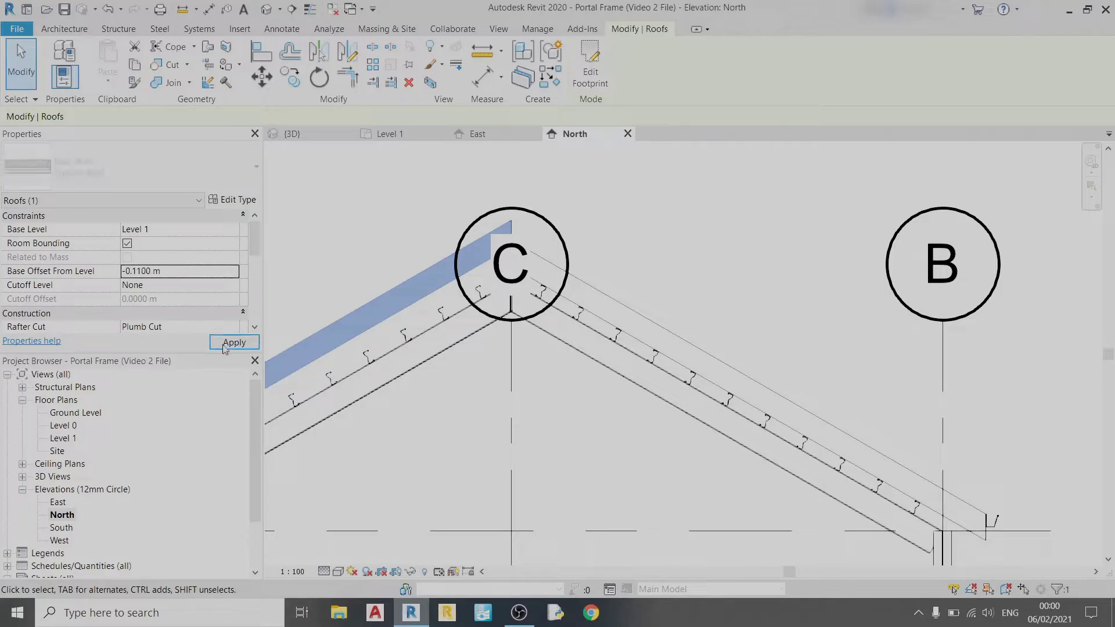
click(627, 273)
Raise the upper ends of the grid lines via grid C so their bubbles clear the roof ridge.
scroll(648, 282, down, 4)
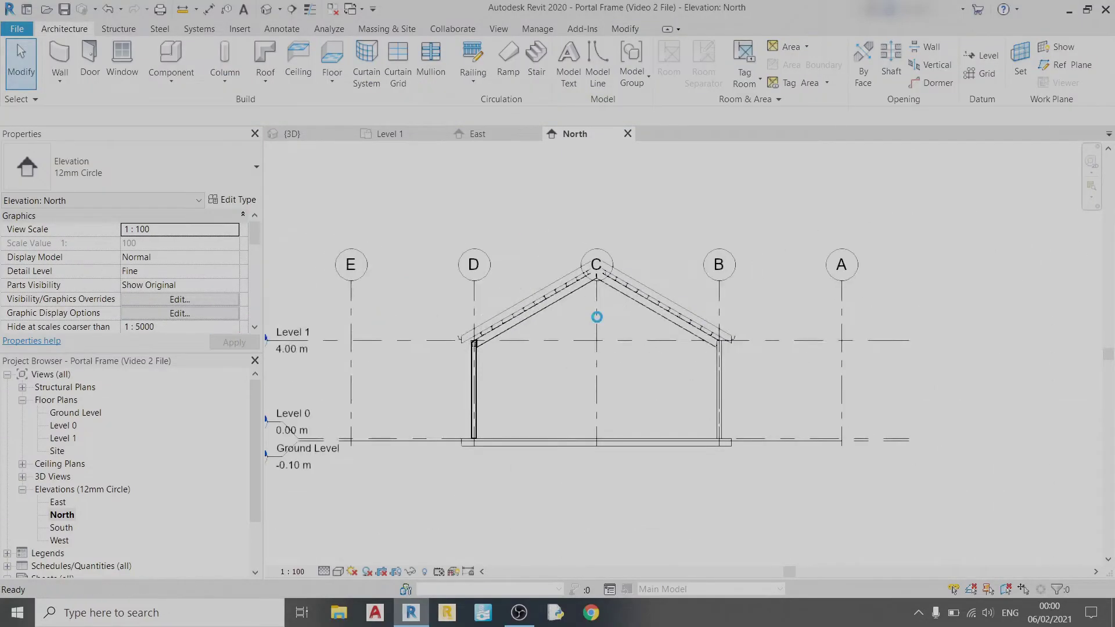
click(597, 309)
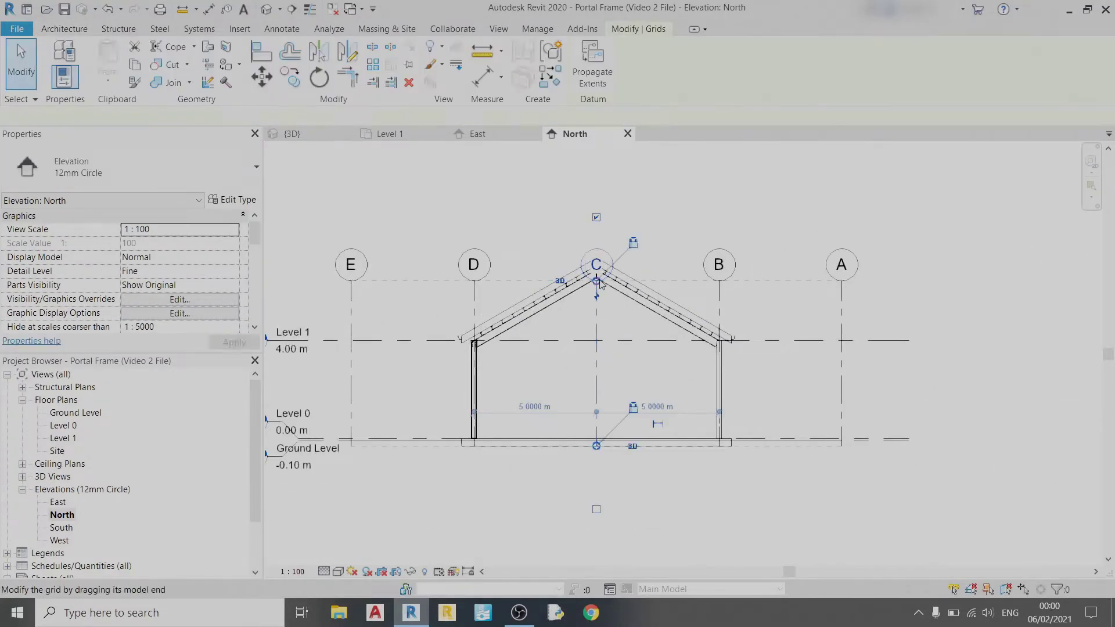
drag(596, 280, 603, 215)
key(Escape)
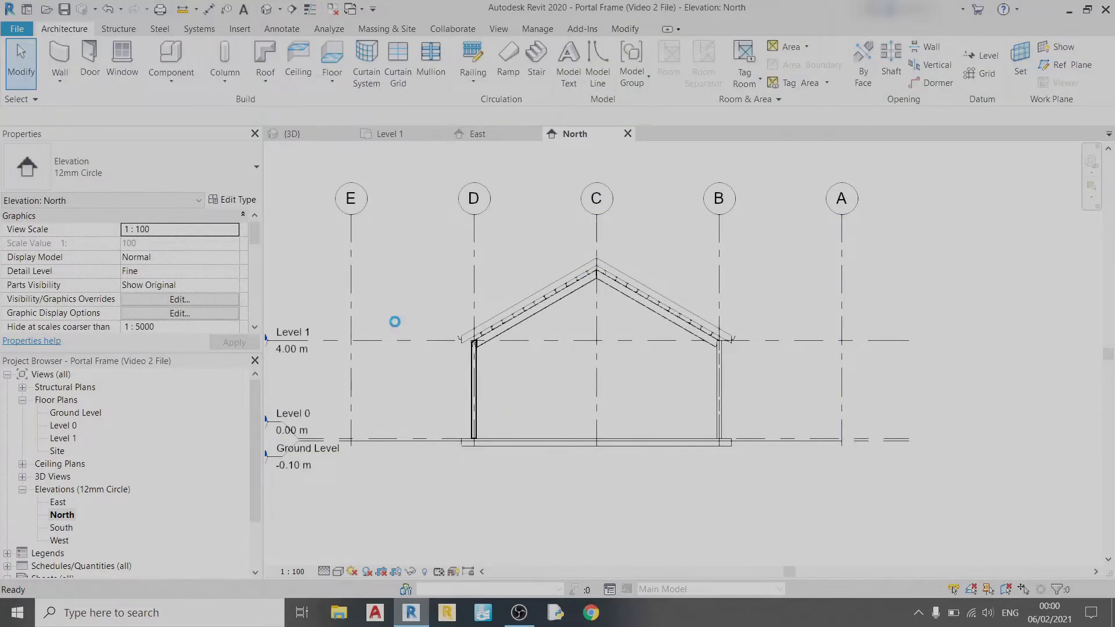
Start the Pipe tool in the North elevation and open the routing preferences of the Standard pipe type.
scroll(453, 356, up, 4)
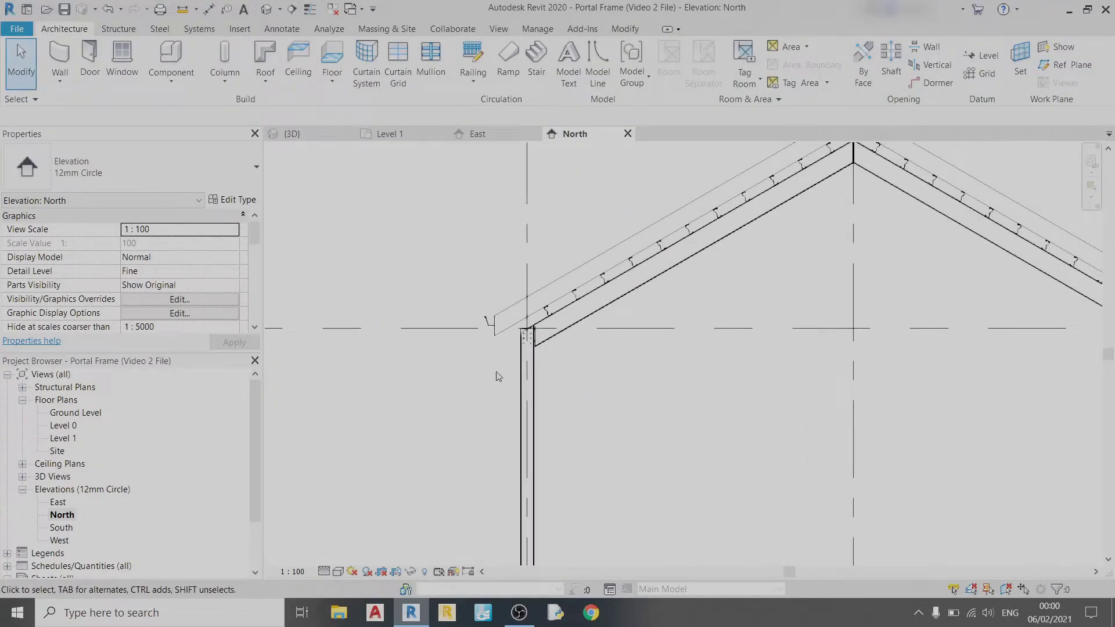
scroll(498, 376, up, 2)
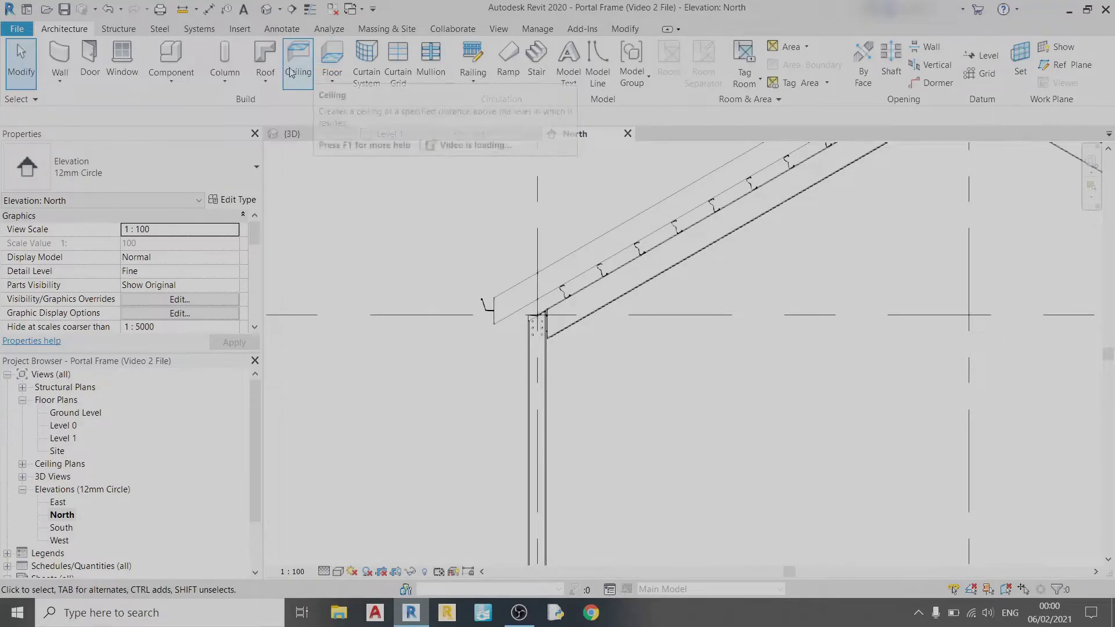
click(199, 29)
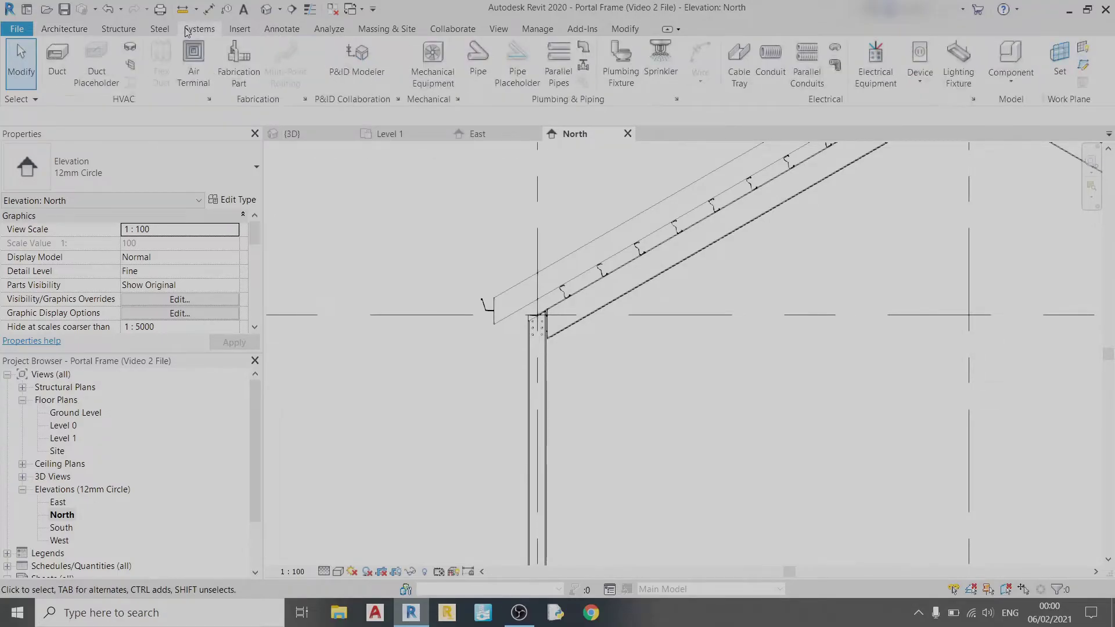
click(478, 61)
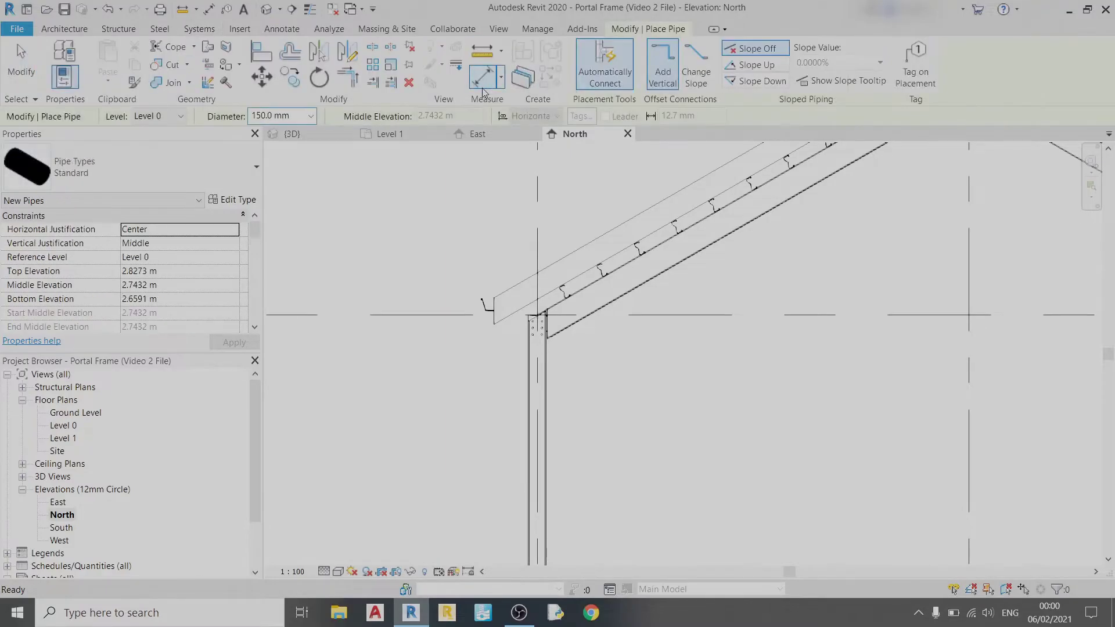
click(243, 200)
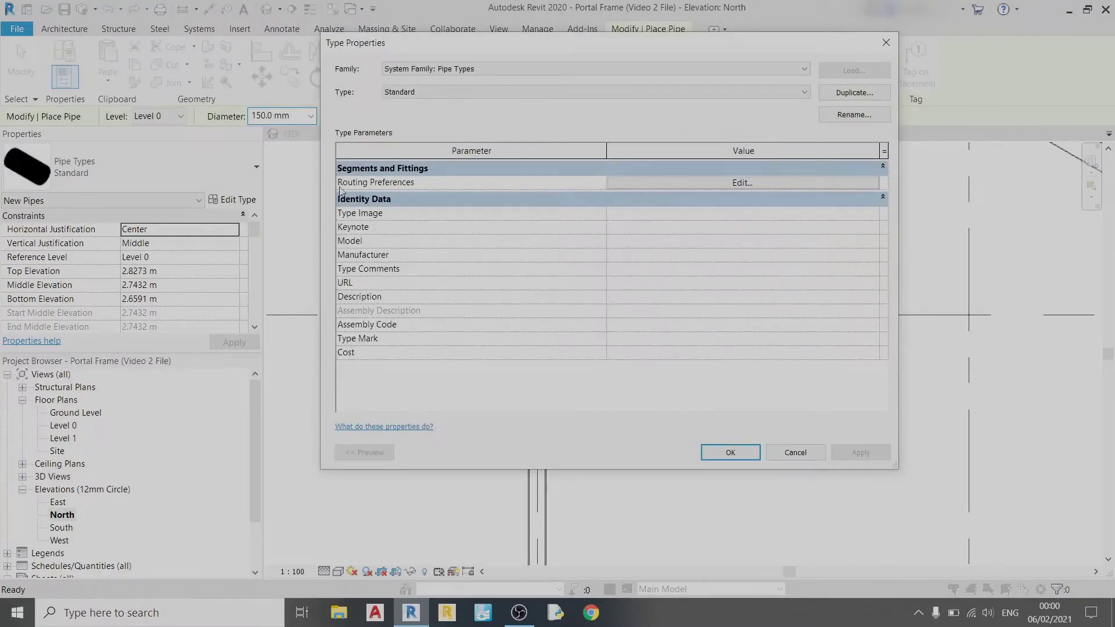
click(696, 184)
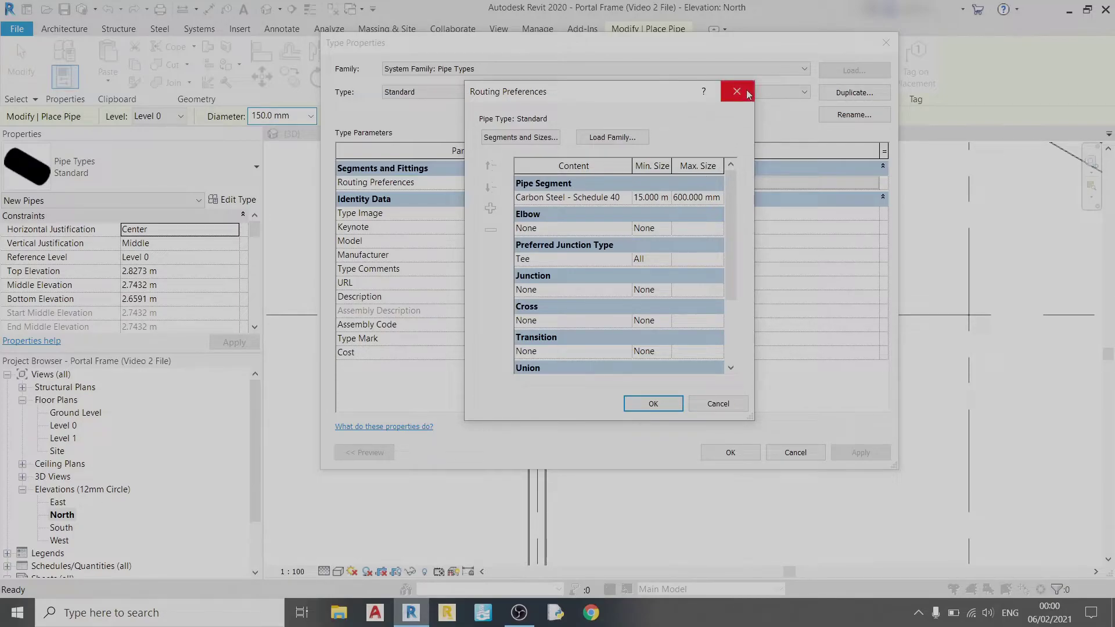
Load the Elbow - Generic family from the Generic folder of the UK library's pipe fittings.
click(612, 137)
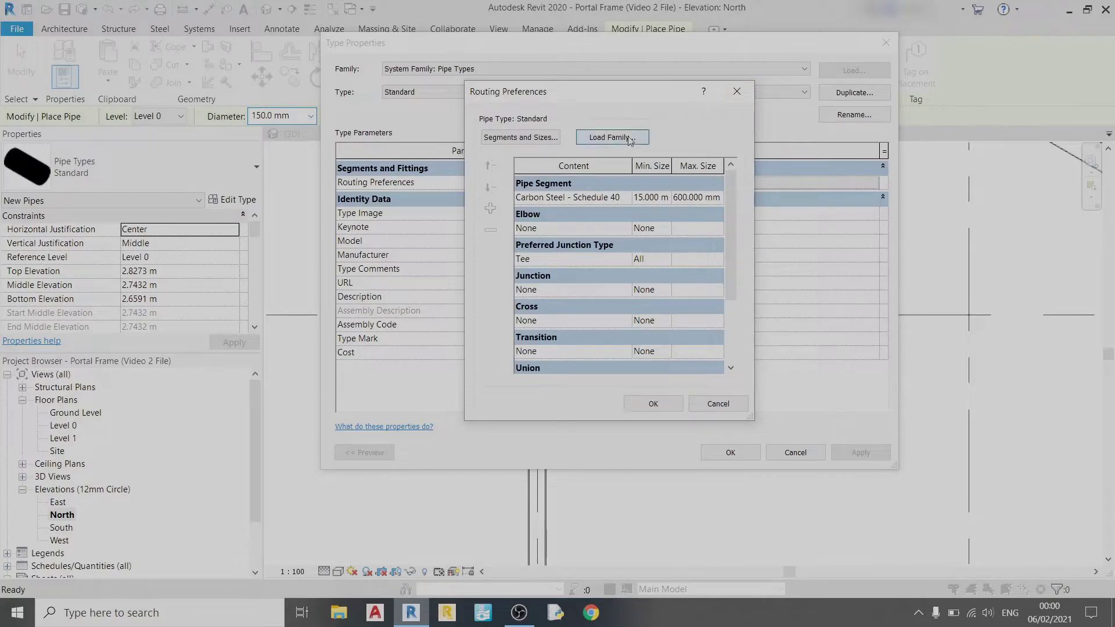
click(720, 85)
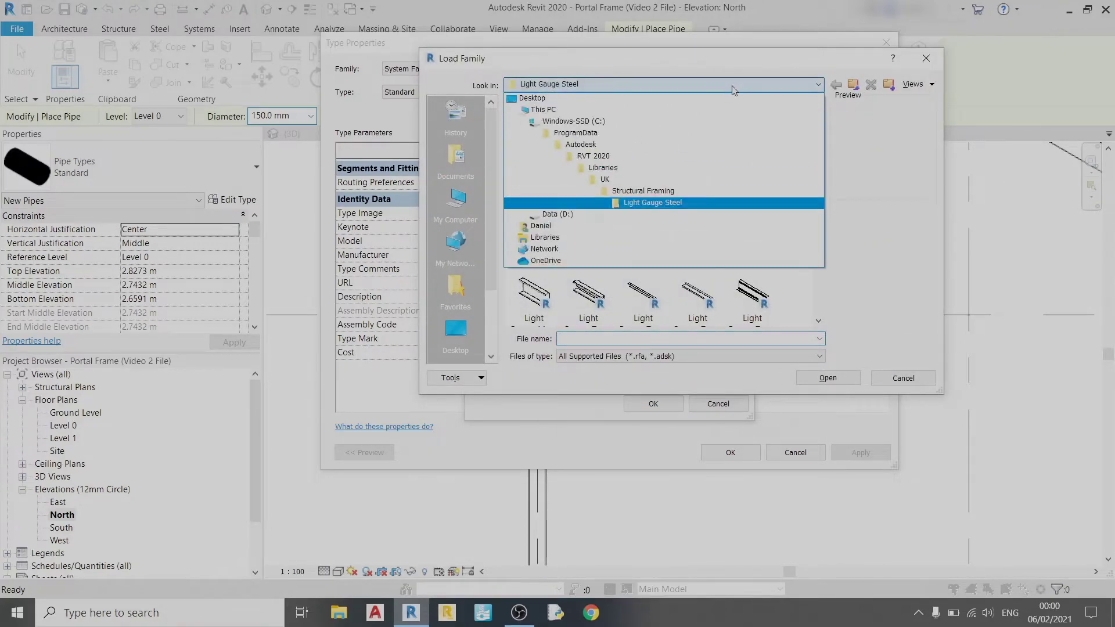
click(671, 180)
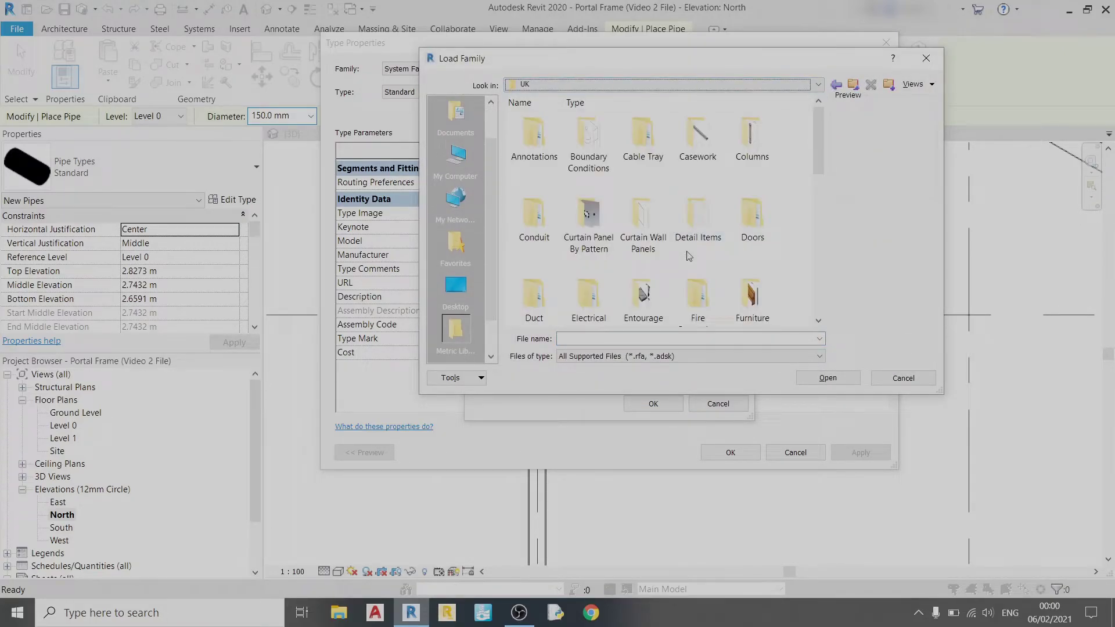
scroll(688, 256, down, 3)
scroll(745, 253, down, 3)
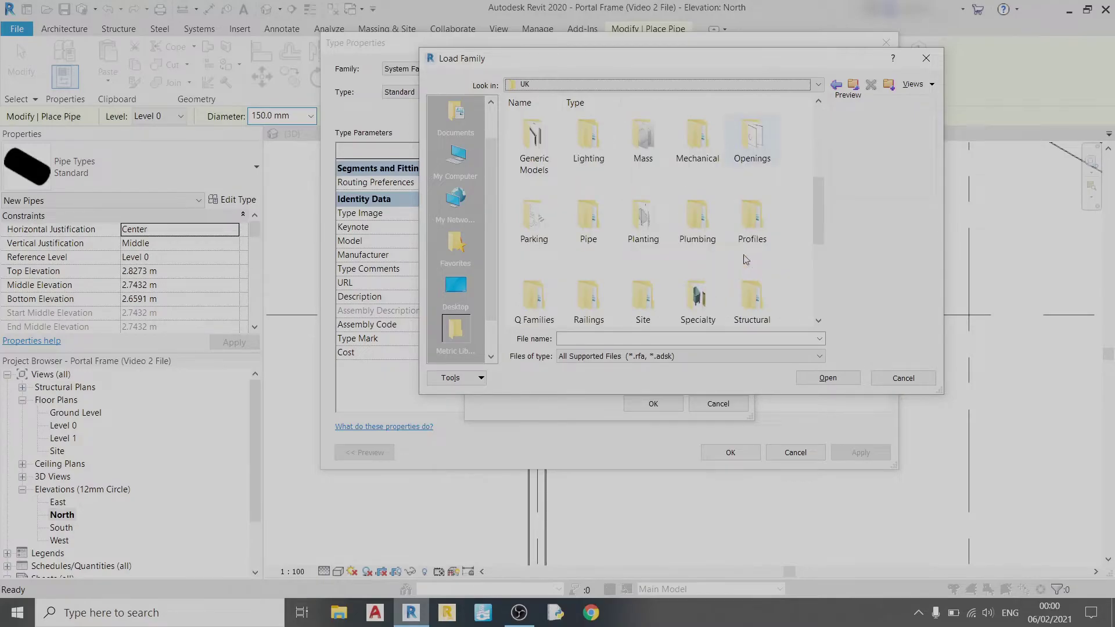
double_click(588, 217)
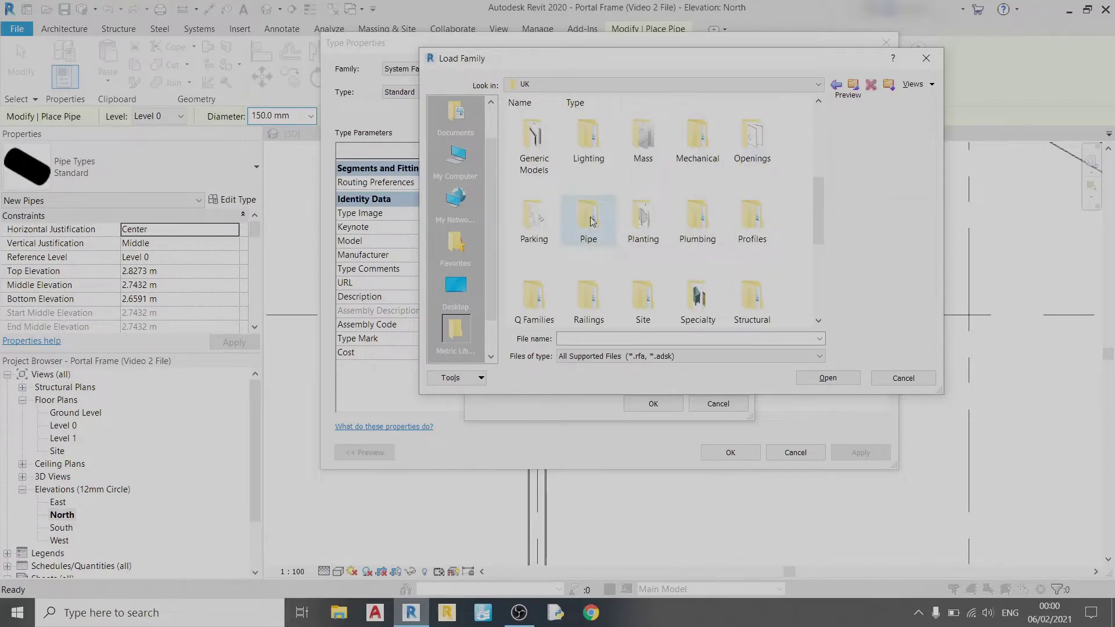
double_click(600, 136)
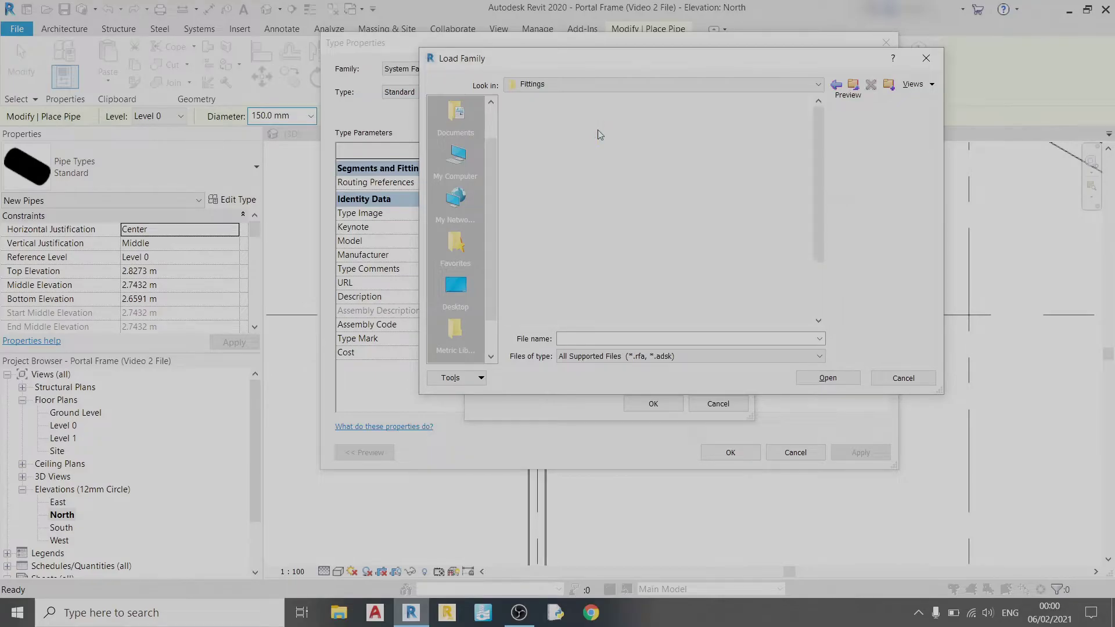
scroll(686, 262, down, 2)
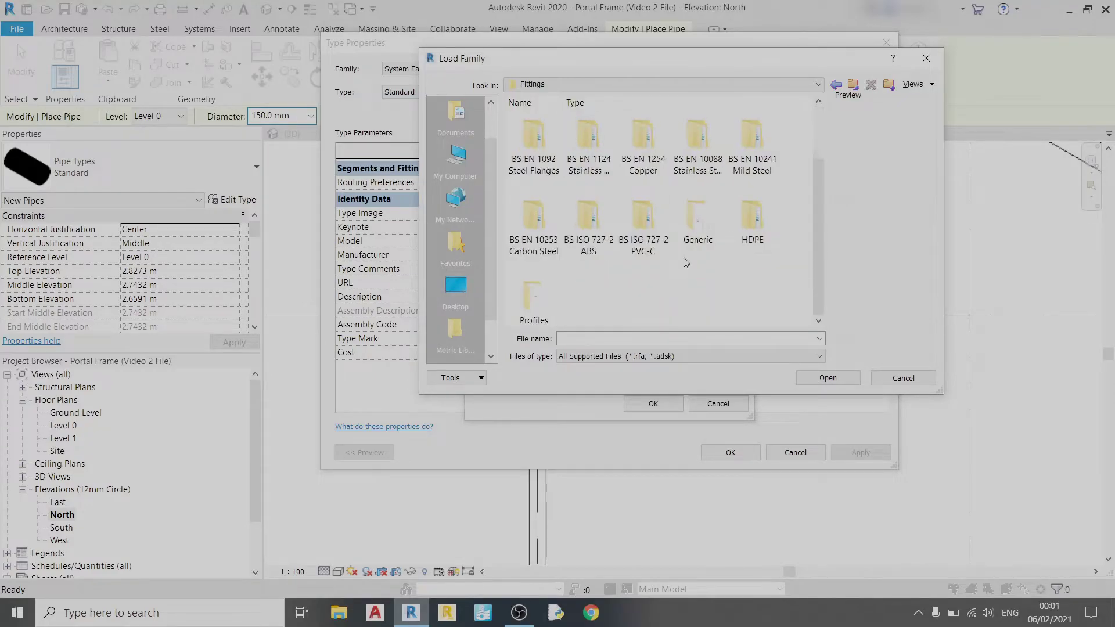
double_click(697, 222)
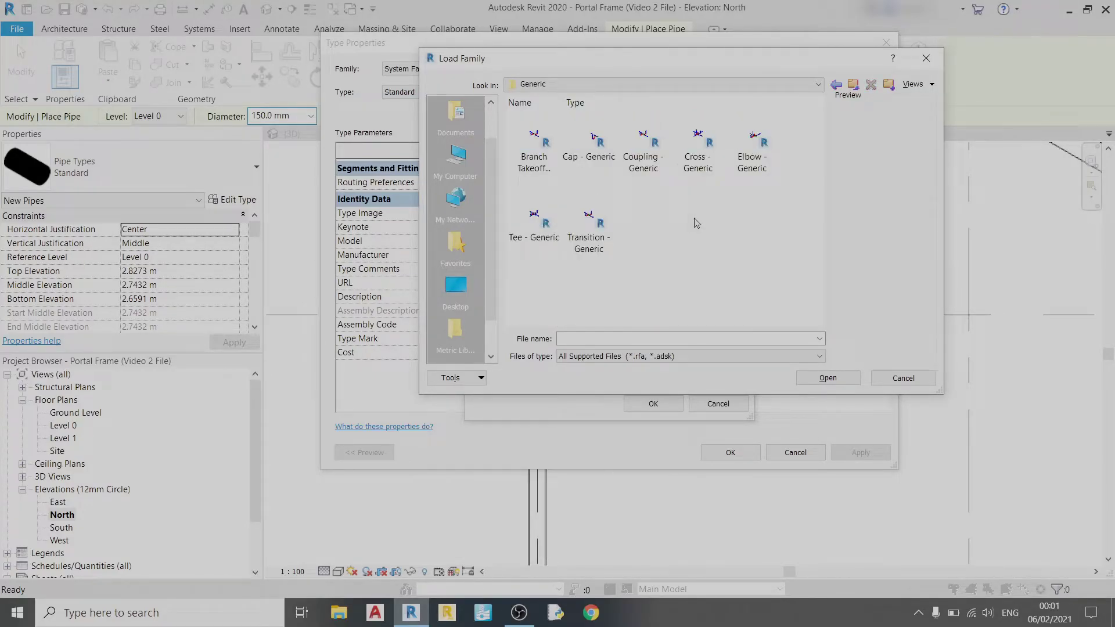
click(746, 161)
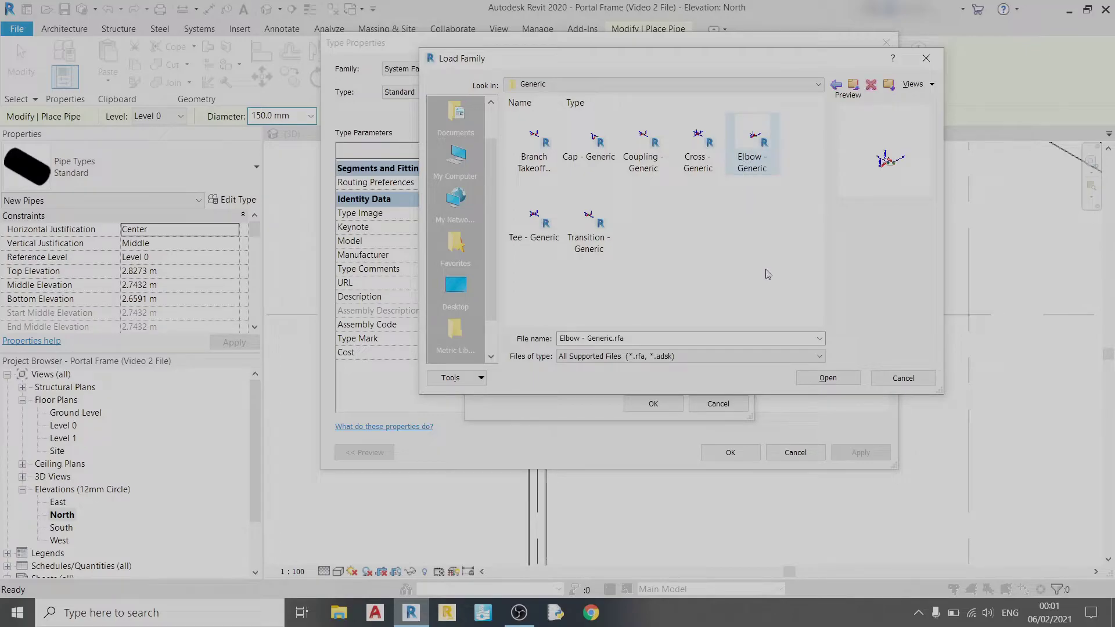
click(838, 378)
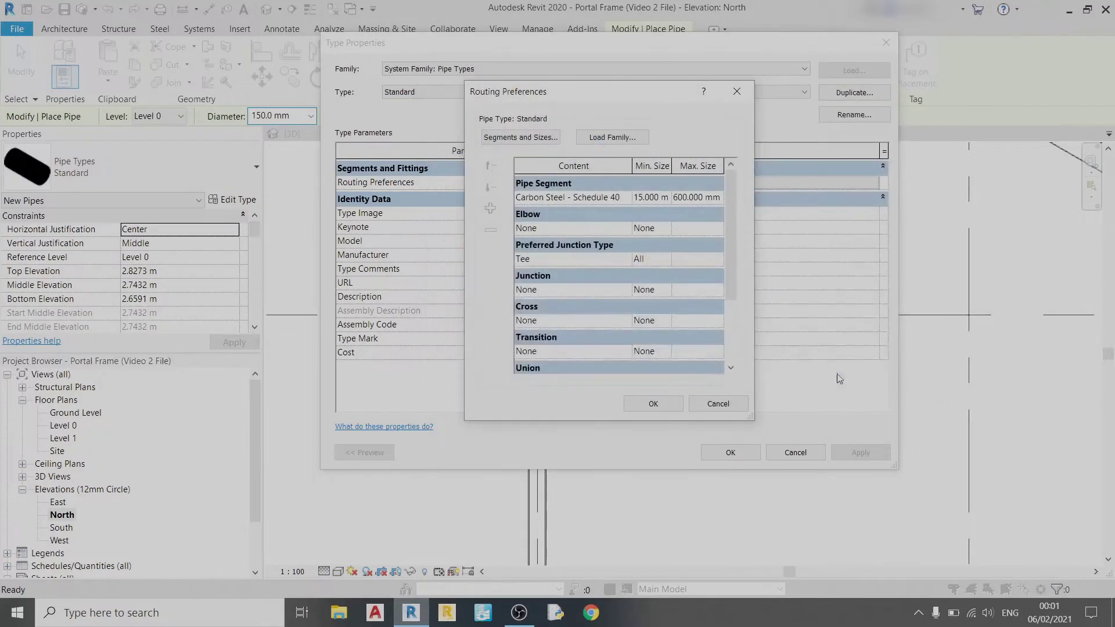
Assign Elbow - Generic: Standard as the pipe type's elbow for all sizes and confirm the type properties.
click(619, 228)
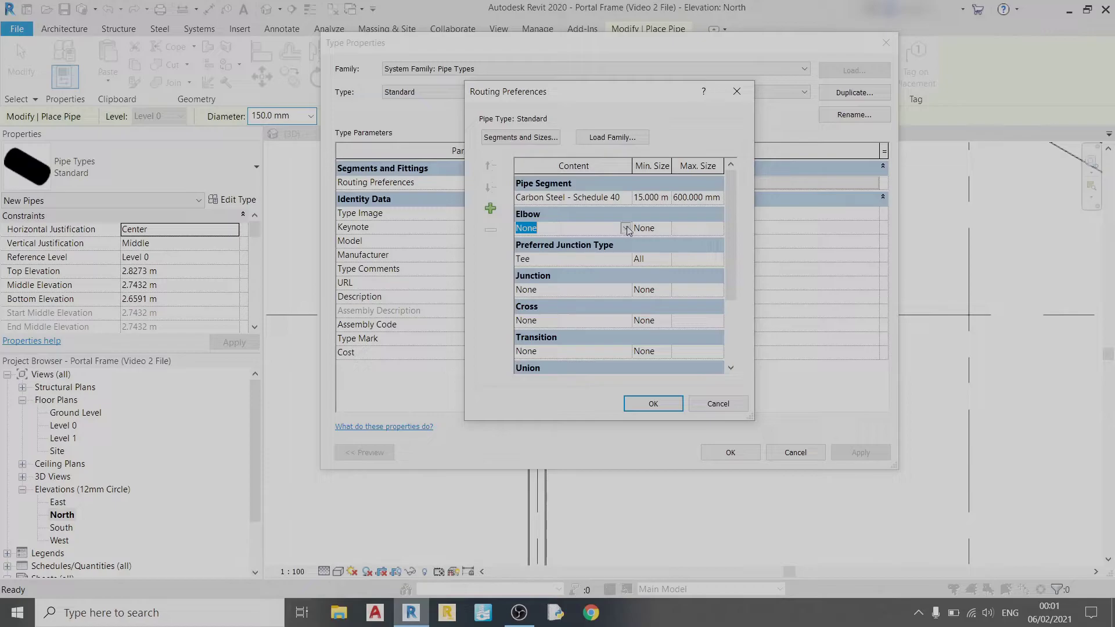
click(625, 228)
click(613, 255)
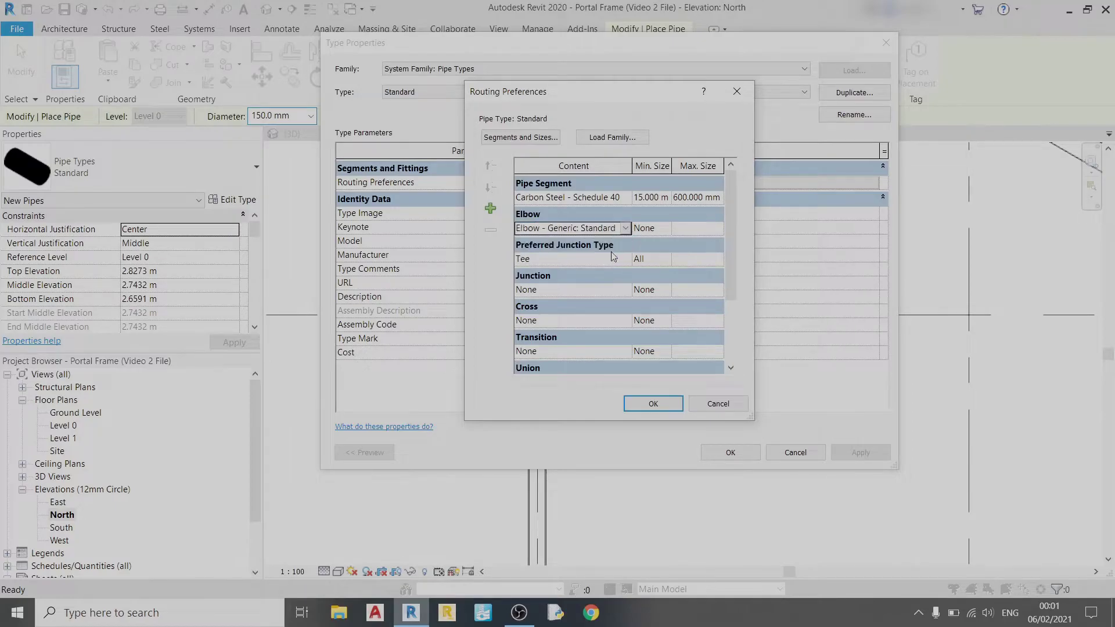
click(668, 229)
click(648, 255)
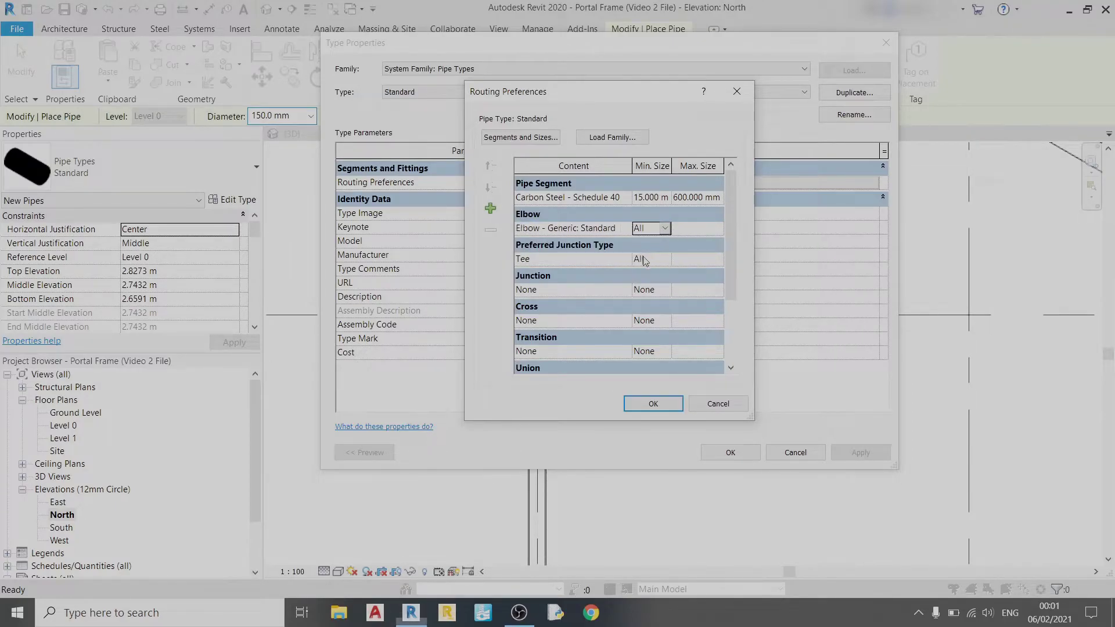
click(651, 404)
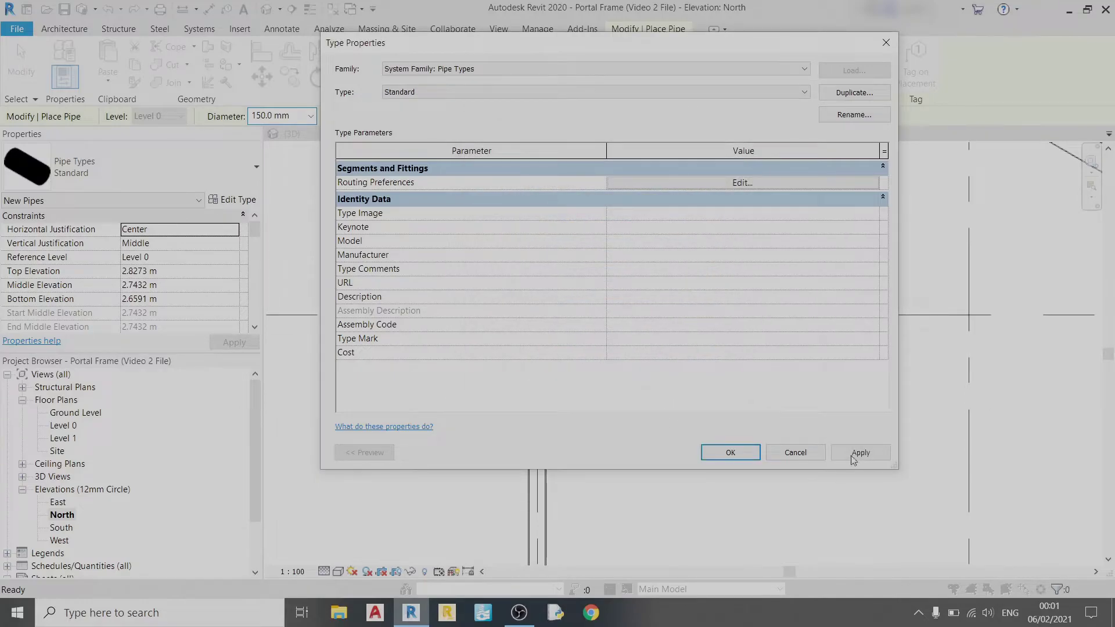
click(853, 459)
click(729, 453)
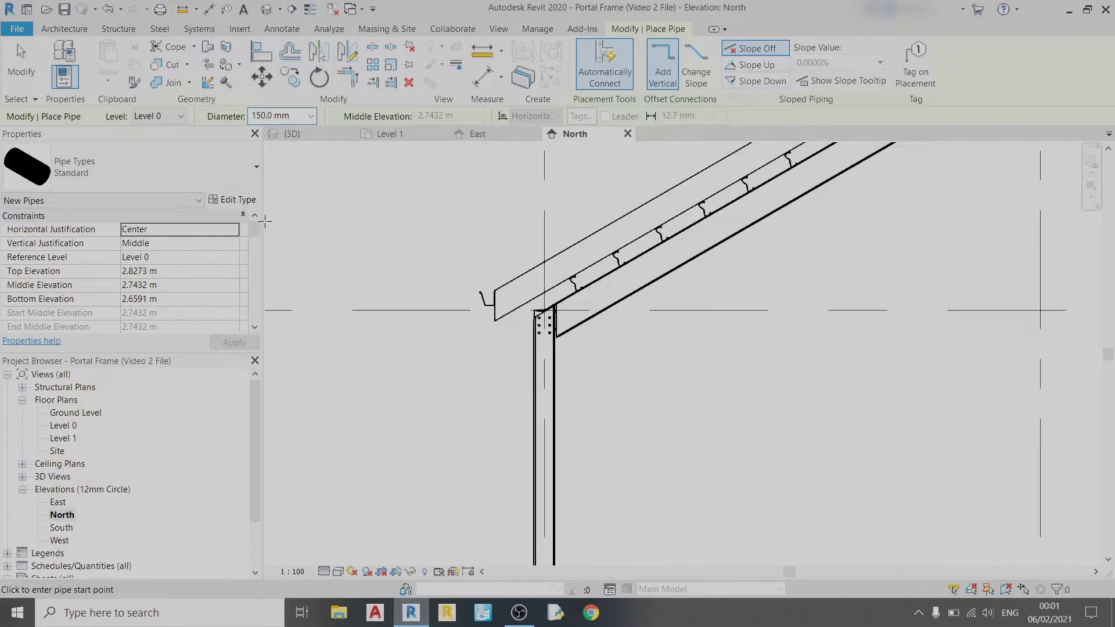
Draw a 50 mm diameter pipe running vertically 0.5 m down from the underside of the gutter.
scroll(491, 289, up, 5)
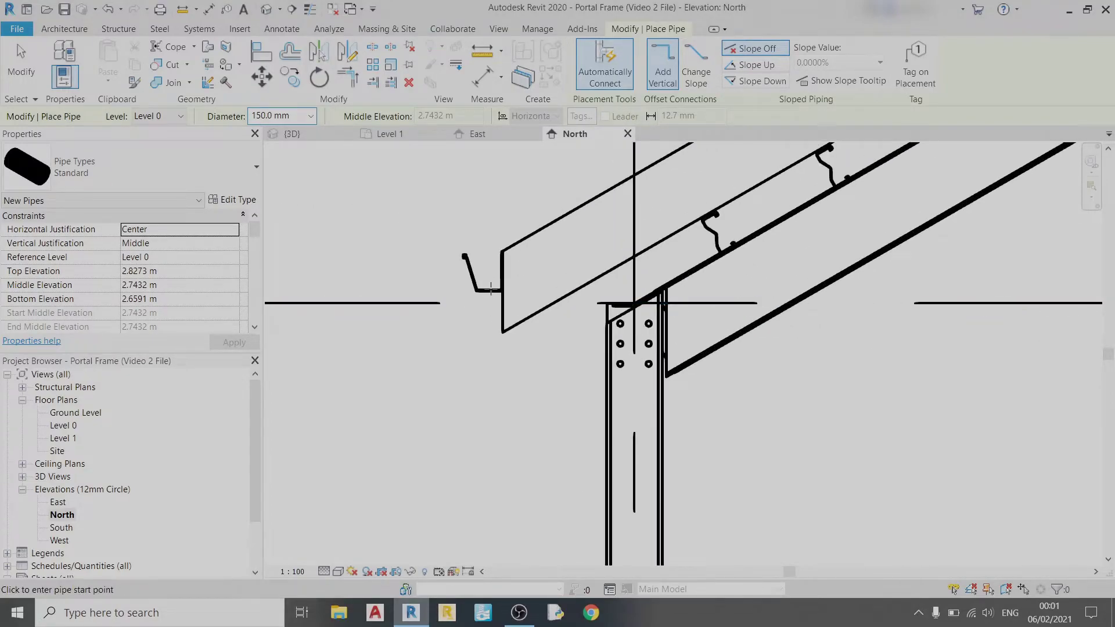
click(311, 116)
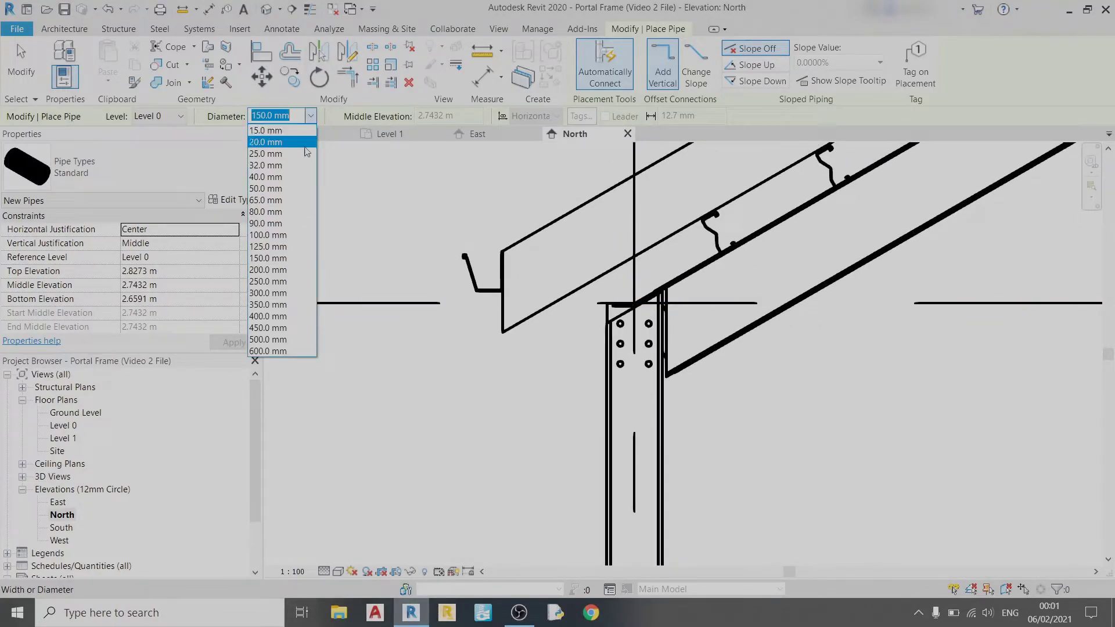
click(279, 188)
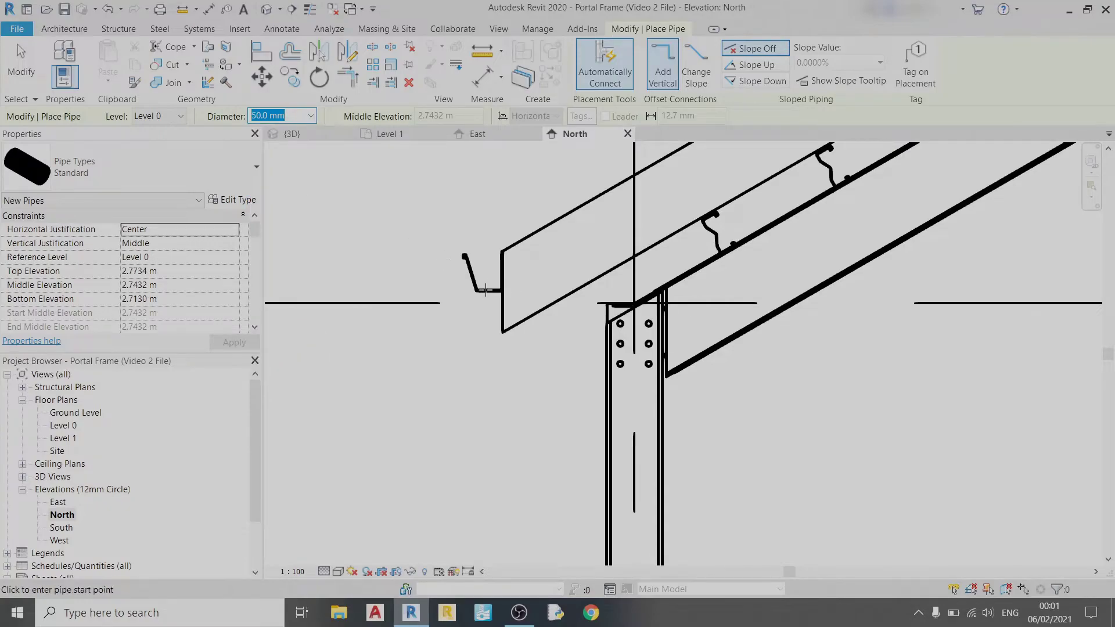
click(486, 291)
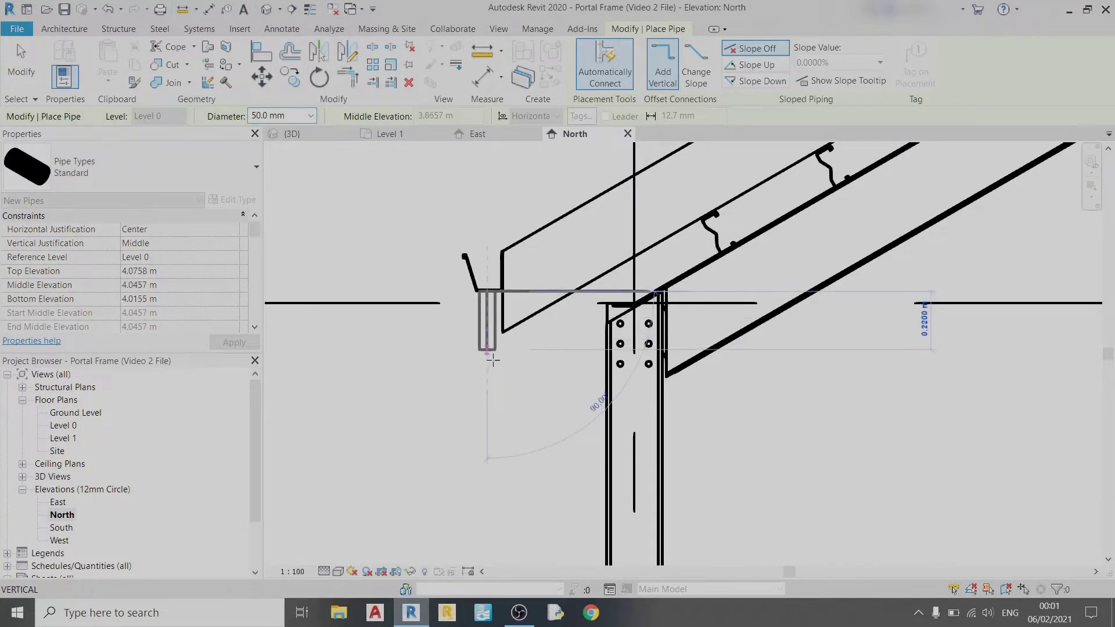
scroll(487, 458, down, 3)
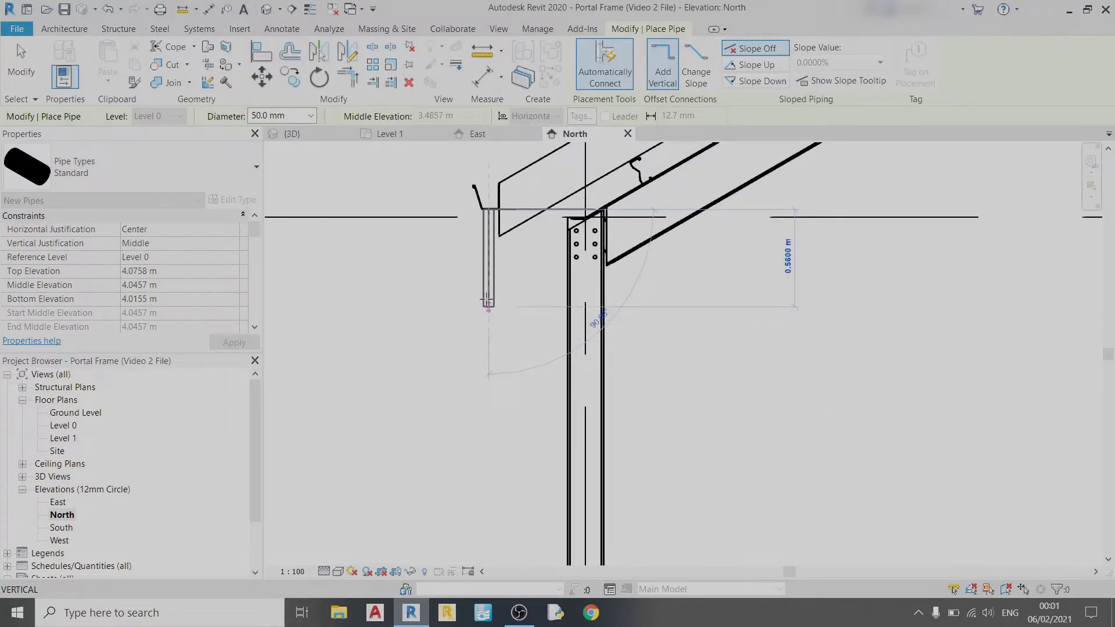
text(0.5)
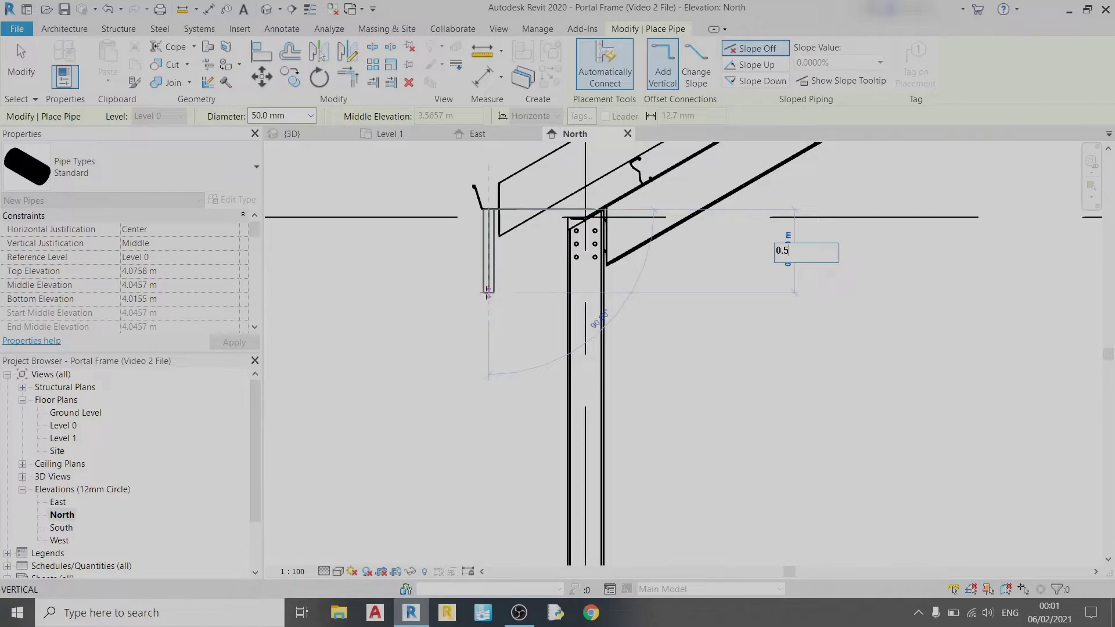
key(Return)
Continue the pipe with a 0.5 m segment angled 30° from vertical towards the column, and end the pipe run.
scroll(530, 383, down, 1)
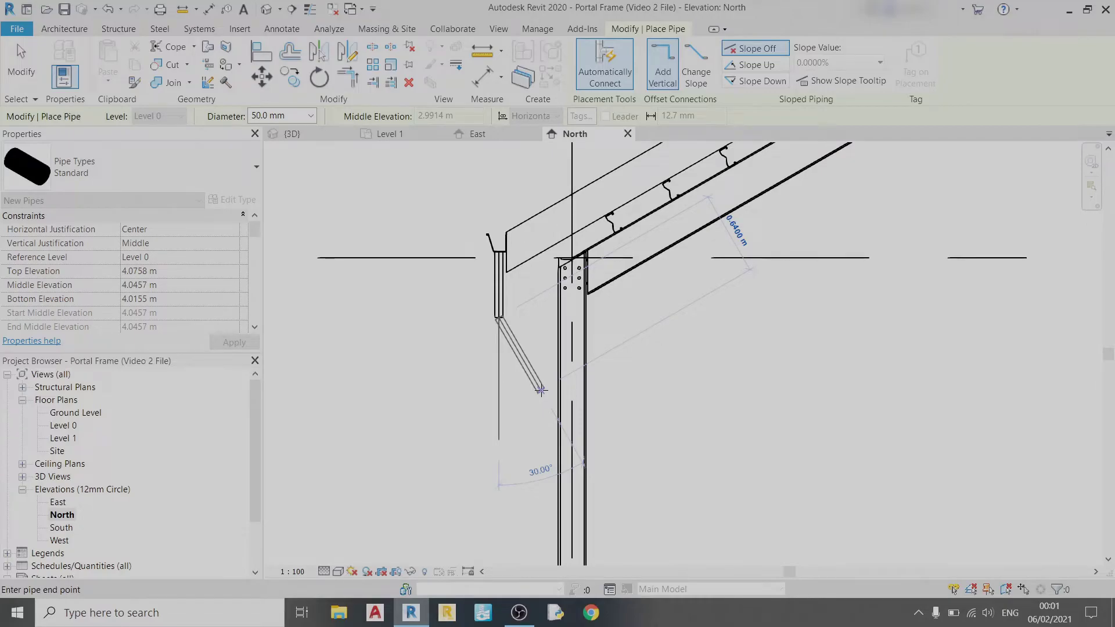
text(0.5)
key(Return)
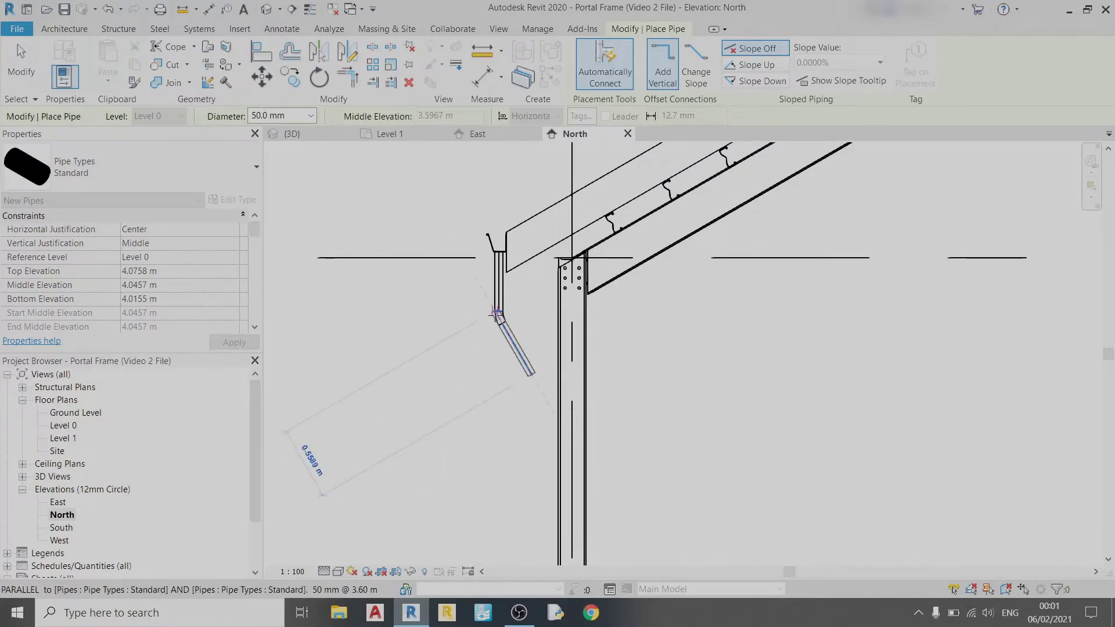
middle_drag(521, 450, 529, 379)
scroll(544, 359, down, 1)
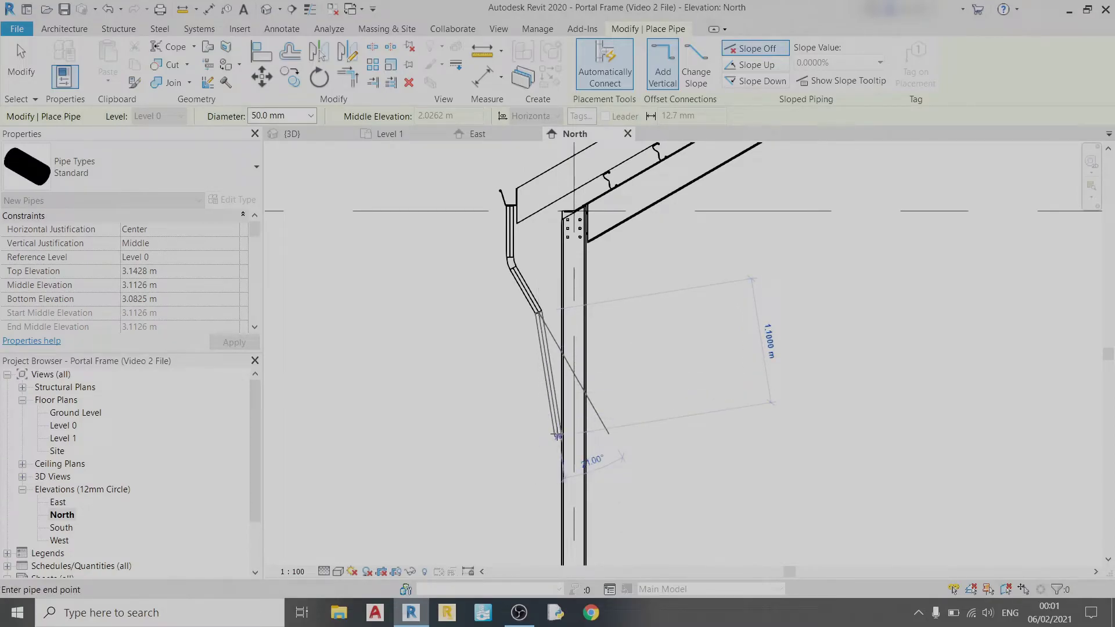
key(Escape)
key(Escape)
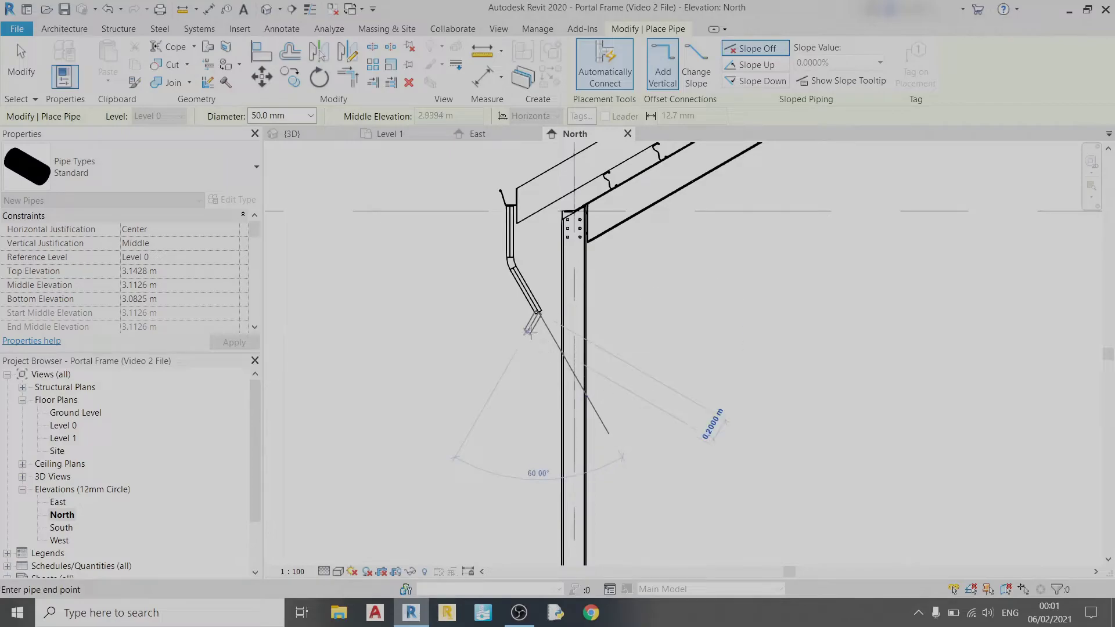
Lengthen the angled pipe segment by extending its lower end until it sits just outside the column face.
scroll(535, 332, up, 1)
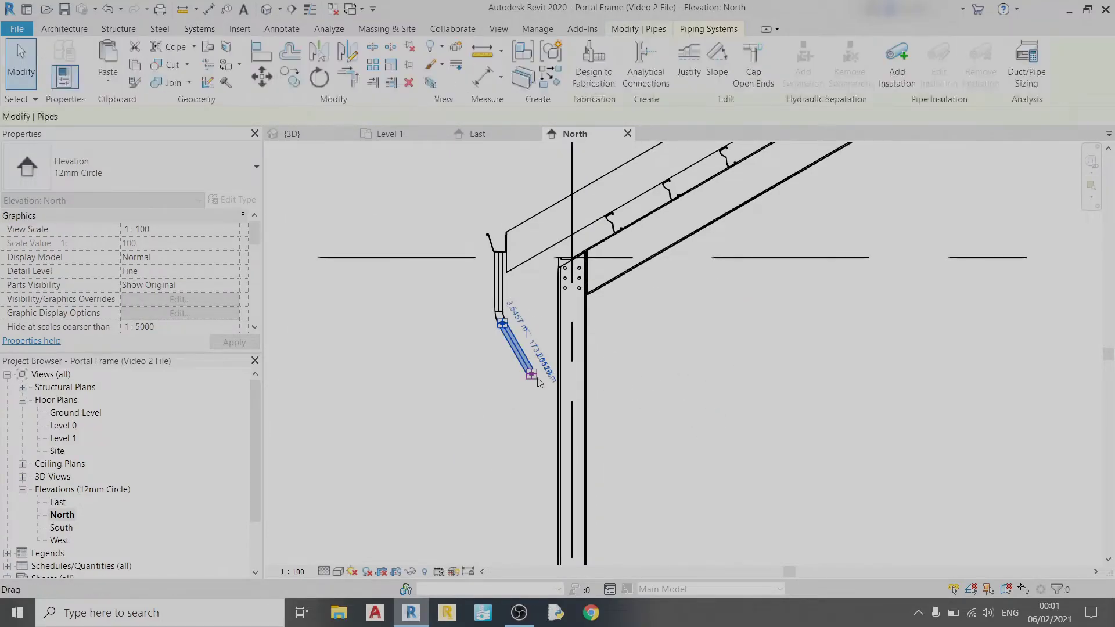
click(529, 372)
drag(531, 375, 547, 403)
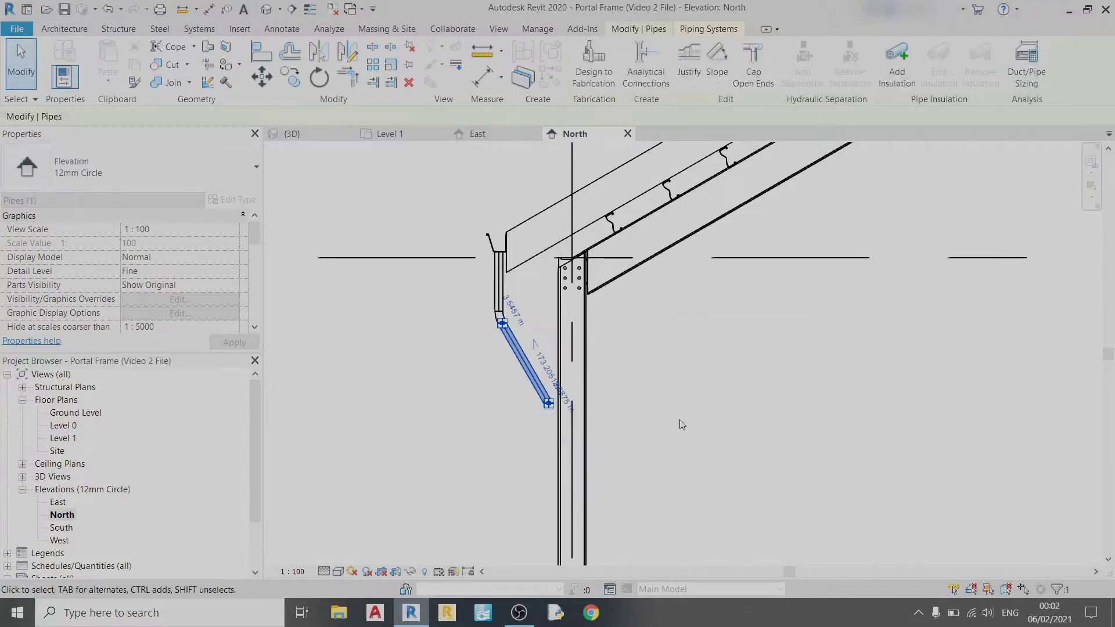
key(Escape)
scroll(562, 408, up, 2)
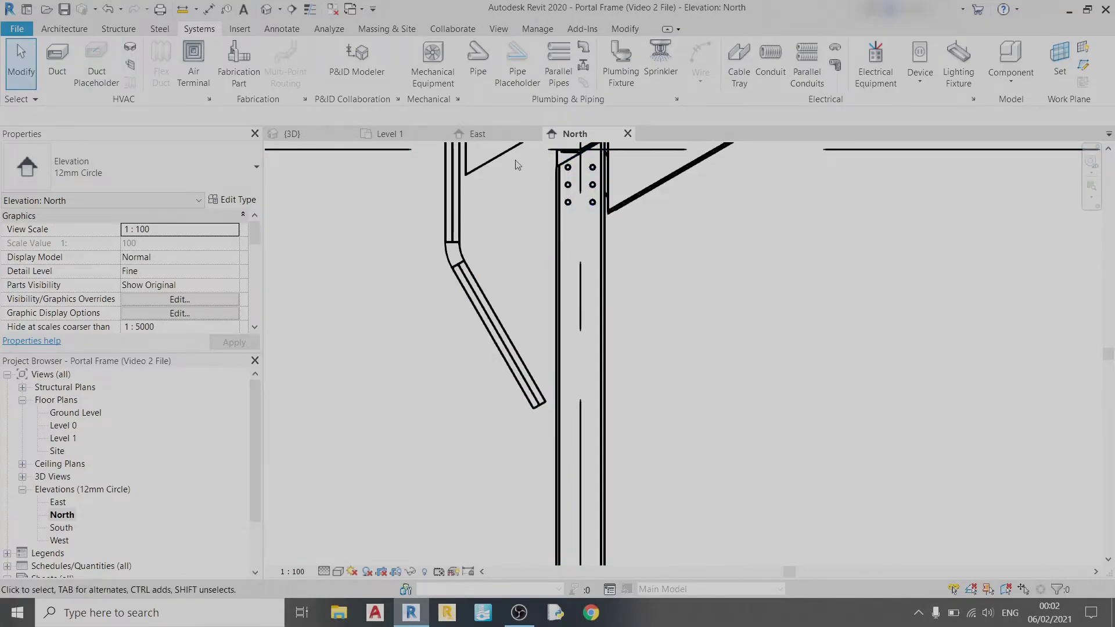
Draw a vertical pipe about 2.5 m long down beside the column from the open end of the angled segment.
click(477, 58)
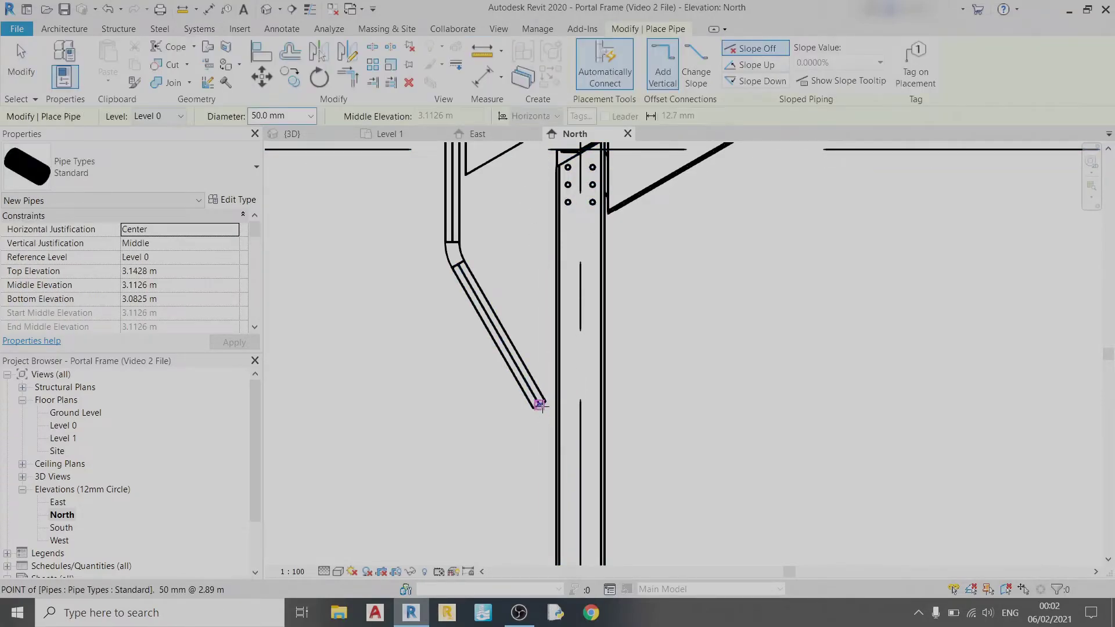
click(544, 413)
scroll(505, 435, down, 4)
middle_drag(498, 447, 540, 328)
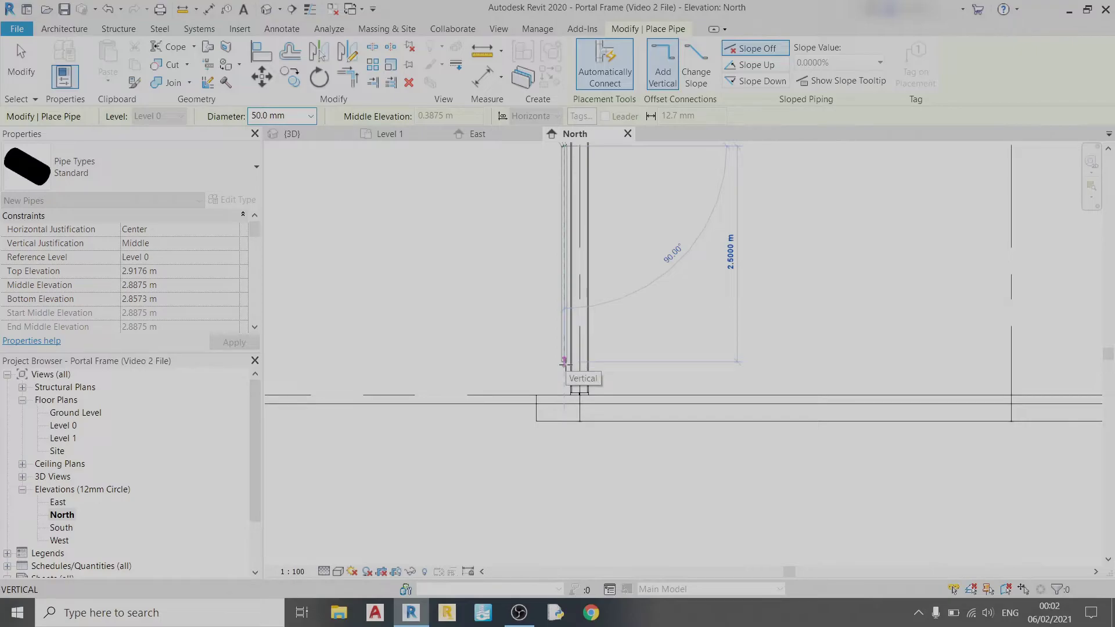
click(563, 361)
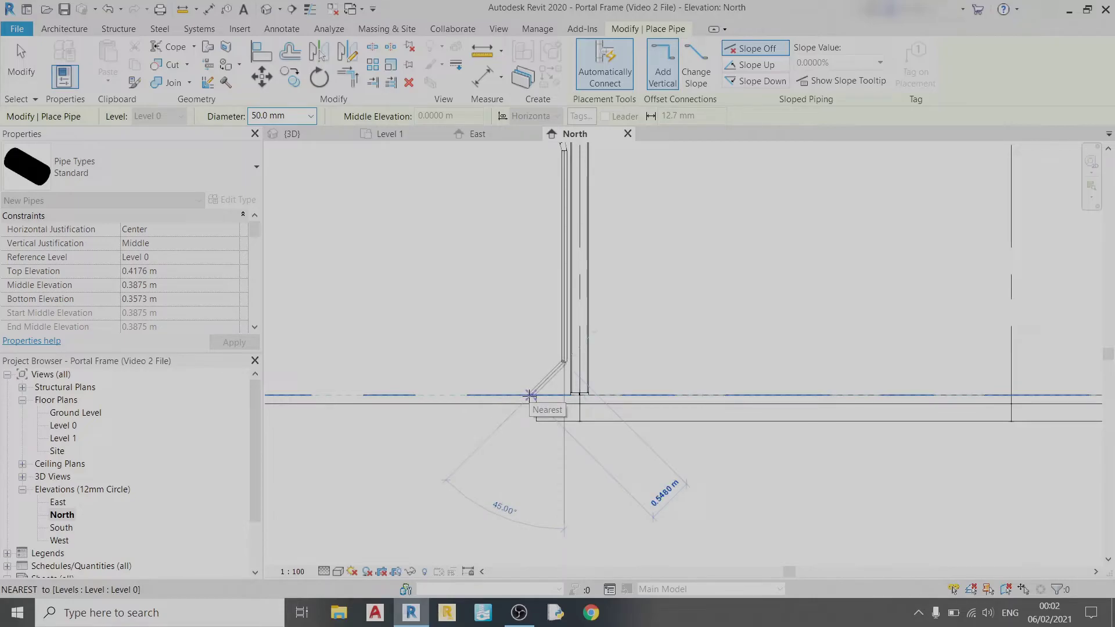
Finish the downpipe with a 0.5 m outlet segment angled 45° away from the column base.
text(0.387)
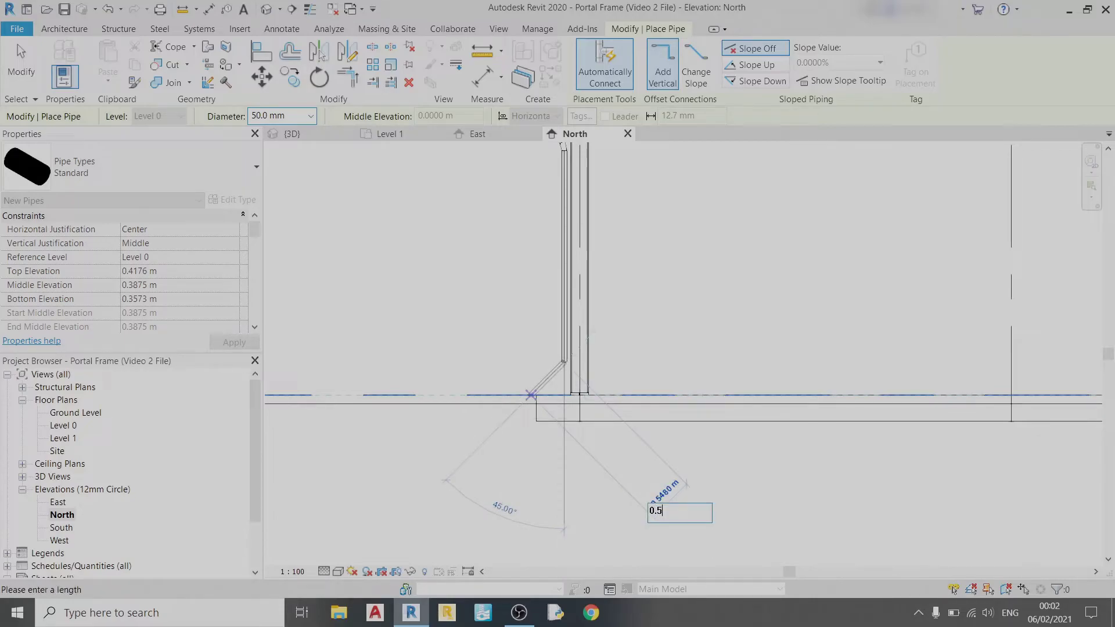
text(5)
key(Return)
key(Escape)
key(Escape)
Examine the completed downpipe in the North elevation and its position relative to the building in the 3D view.
scroll(598, 361, down, 1)
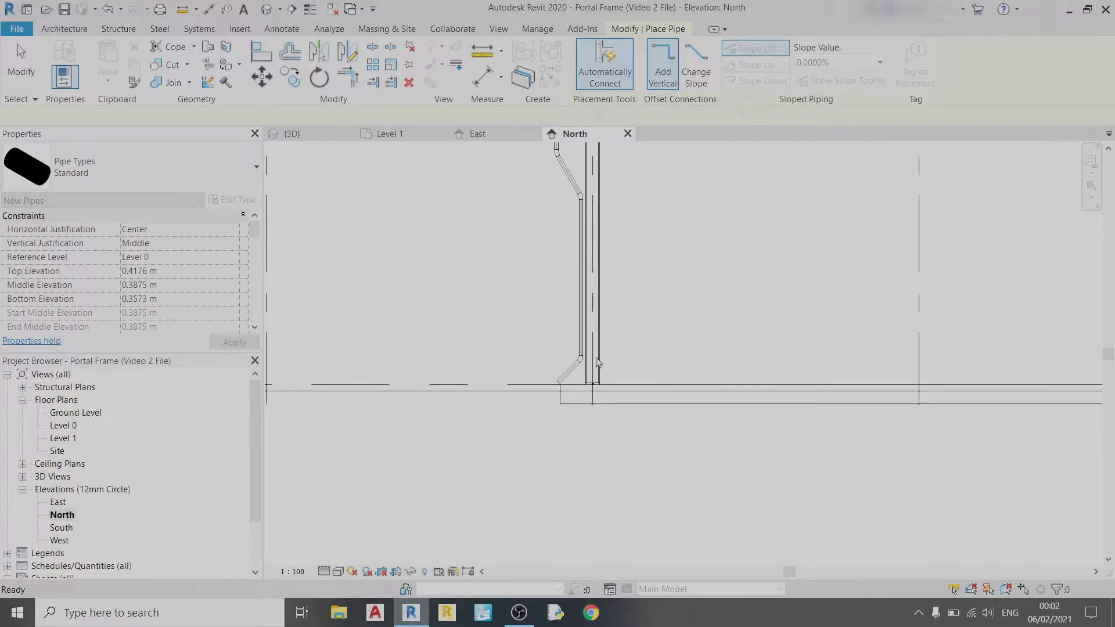
middle_drag(597, 389, 592, 477)
scroll(583, 460, up, 2)
scroll(595, 422, down, 2)
middle_drag(605, 381, 594, 480)
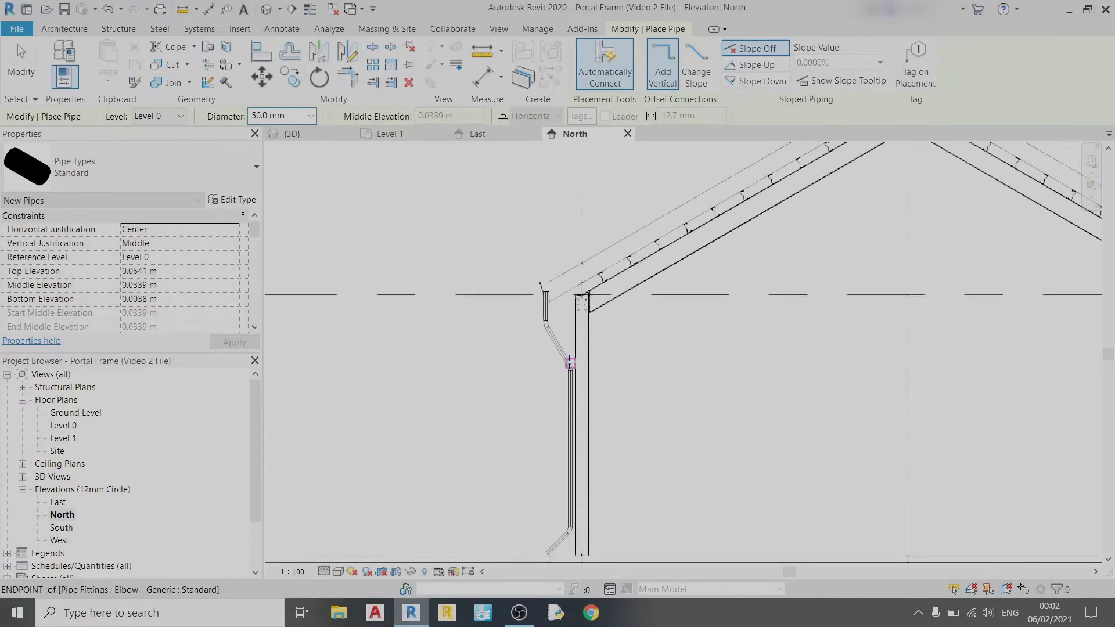
key(Escape)
key(Escape)
click(319, 135)
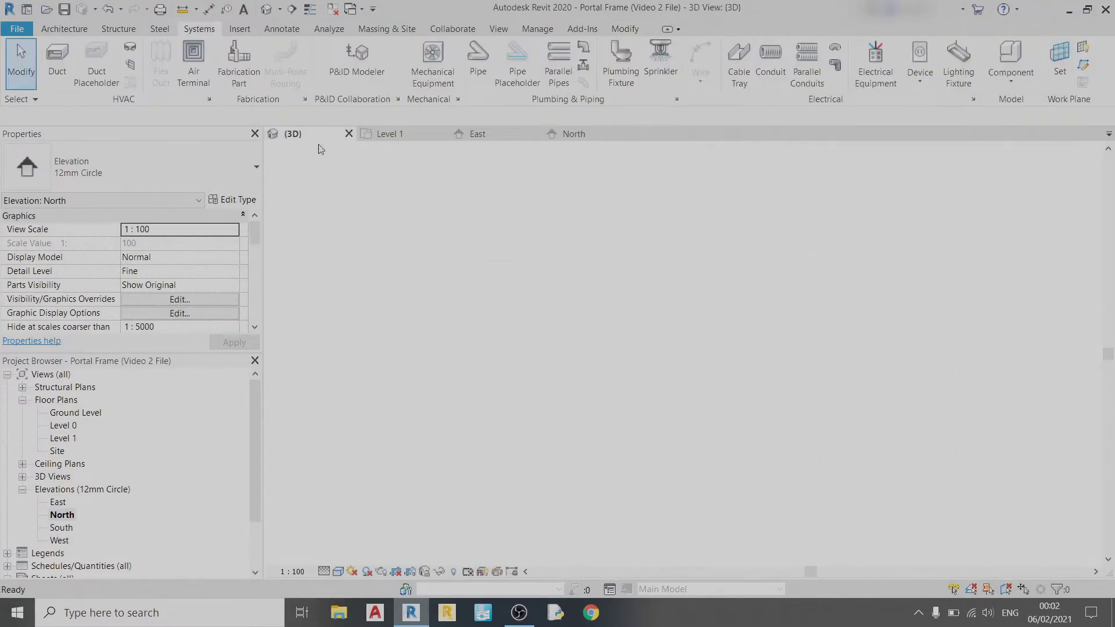
scroll(482, 297, down, 4)
shift+middle_drag(476, 295, 772, 301)
scroll(373, 254, down, 1)
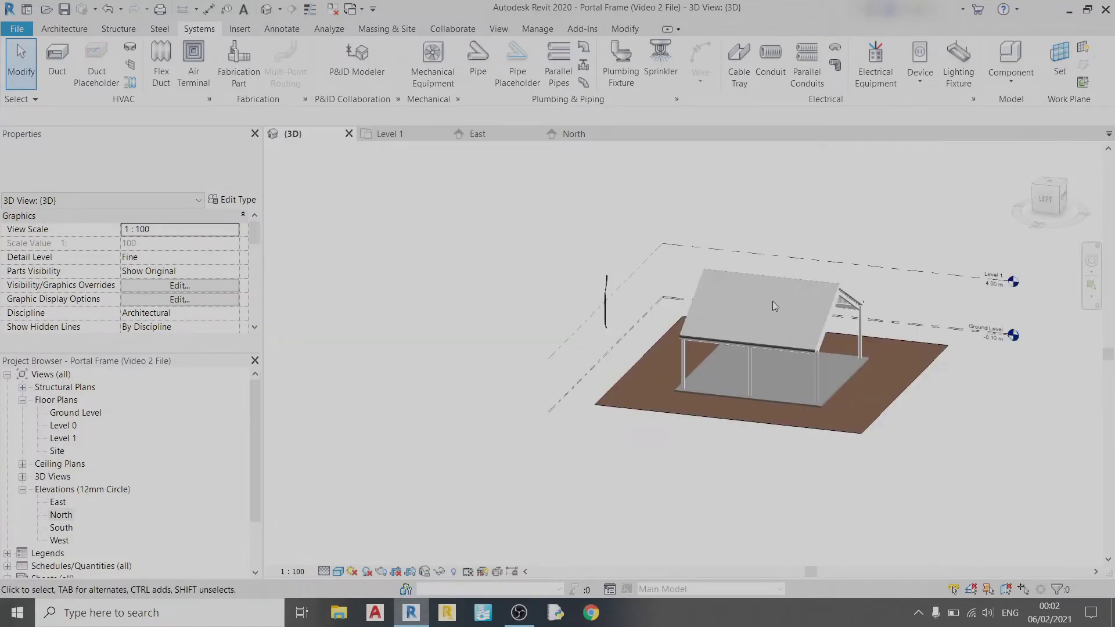
scroll(580, 293, up, 3)
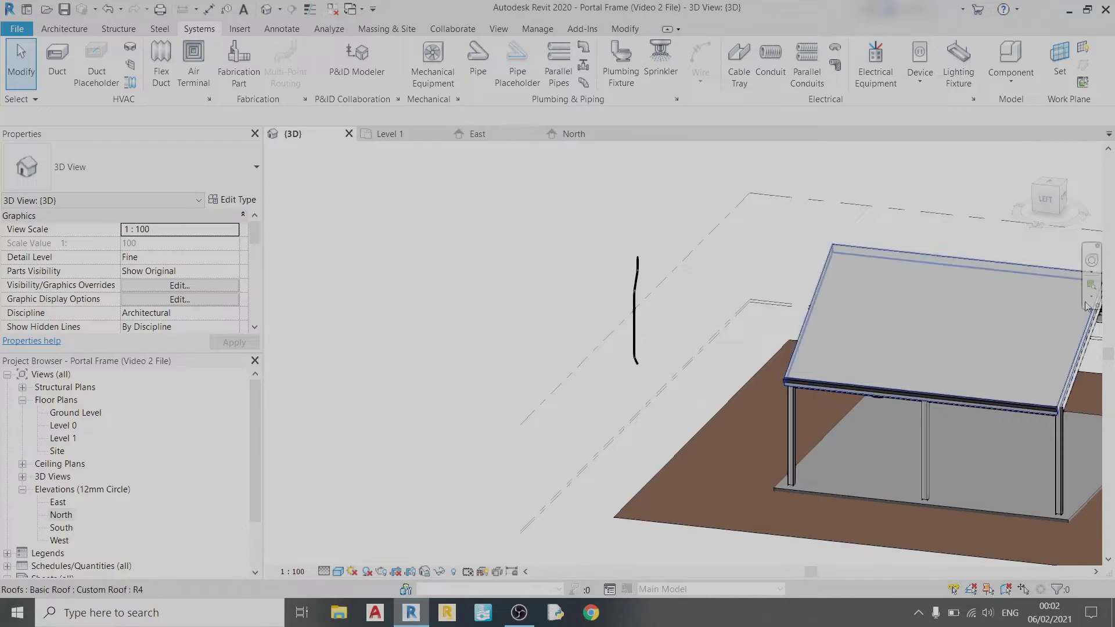
Open the East elevation and set its detail level to Fine.
click(477, 134)
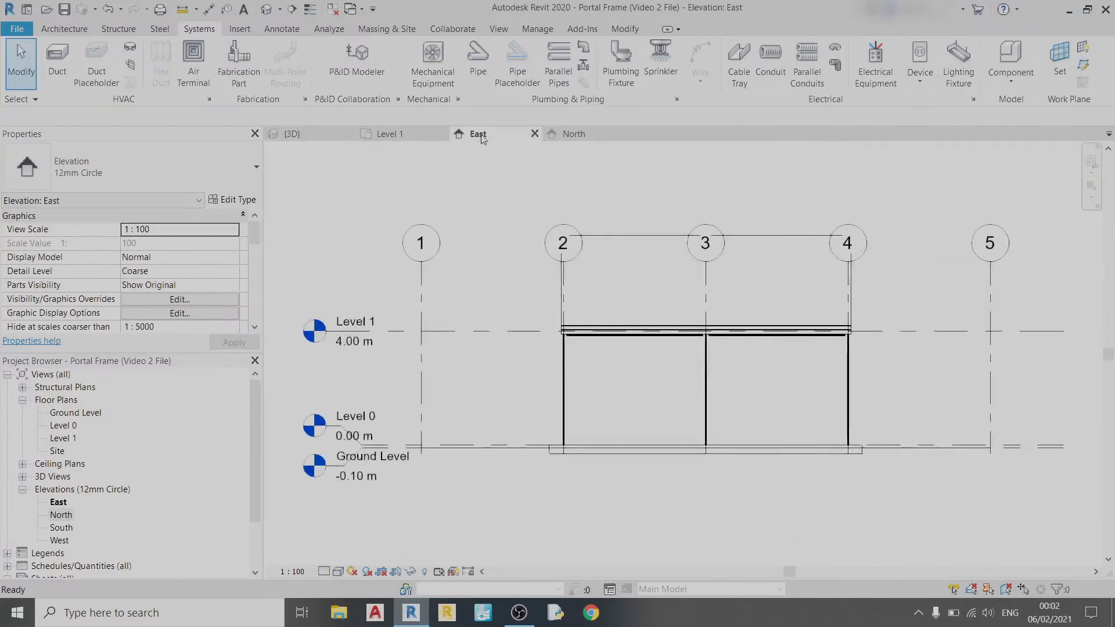
click(425, 571)
click(425, 571)
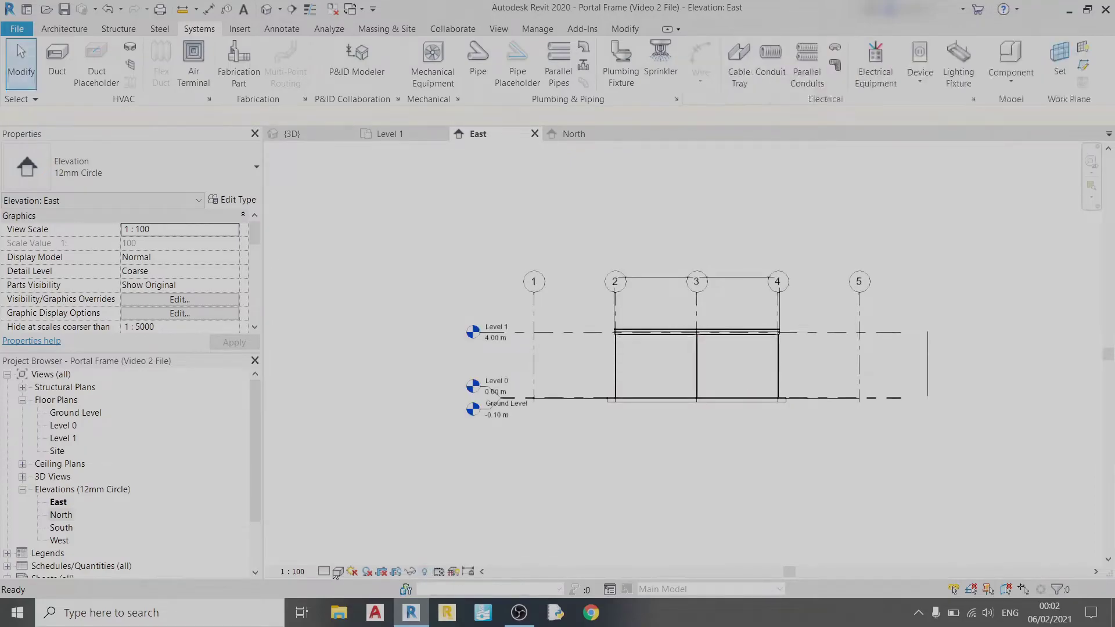
click(324, 571)
click(340, 556)
scroll(840, 370, up, 3)
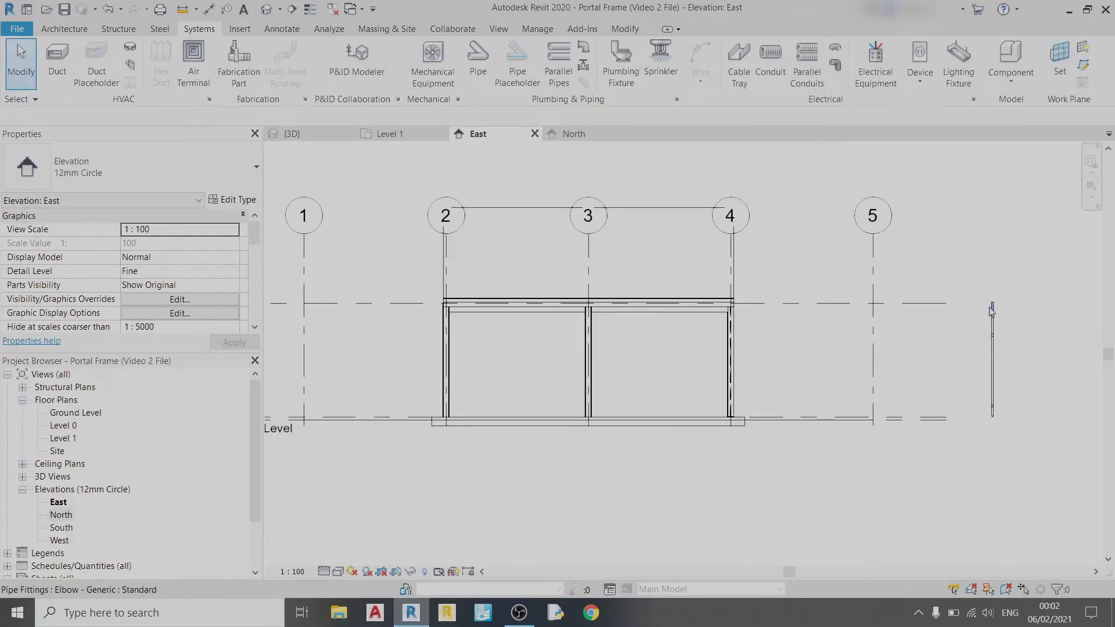
Move the whole downpipe run with its elbows horizontally onto grid line 4, under the end of the gutter.
drag(1029, 285, 973, 467)
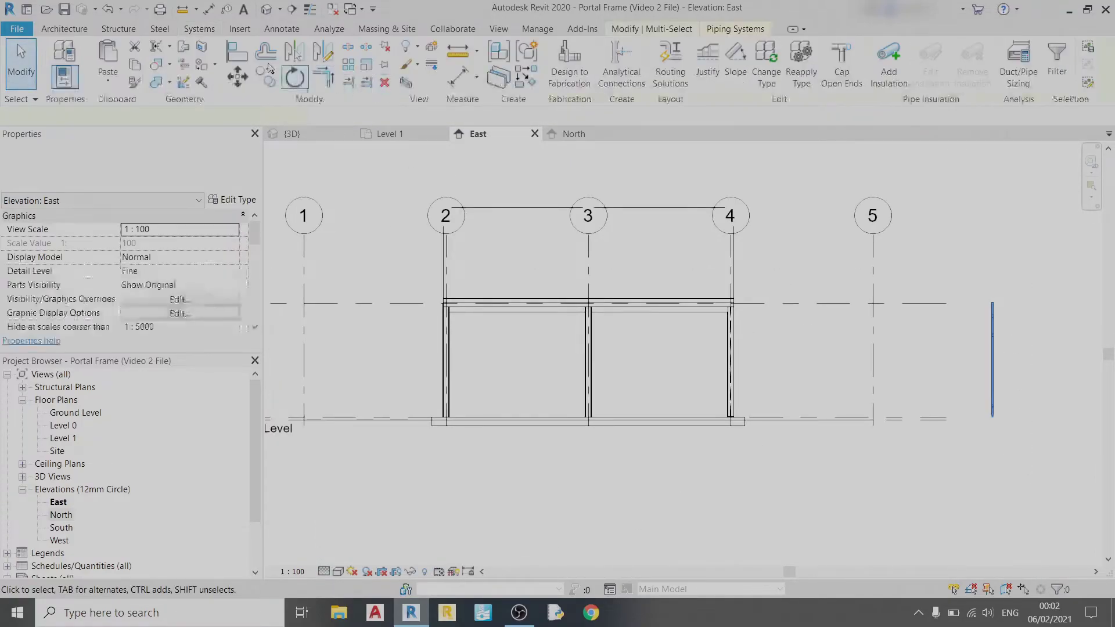
scroll(929, 287, up, 2)
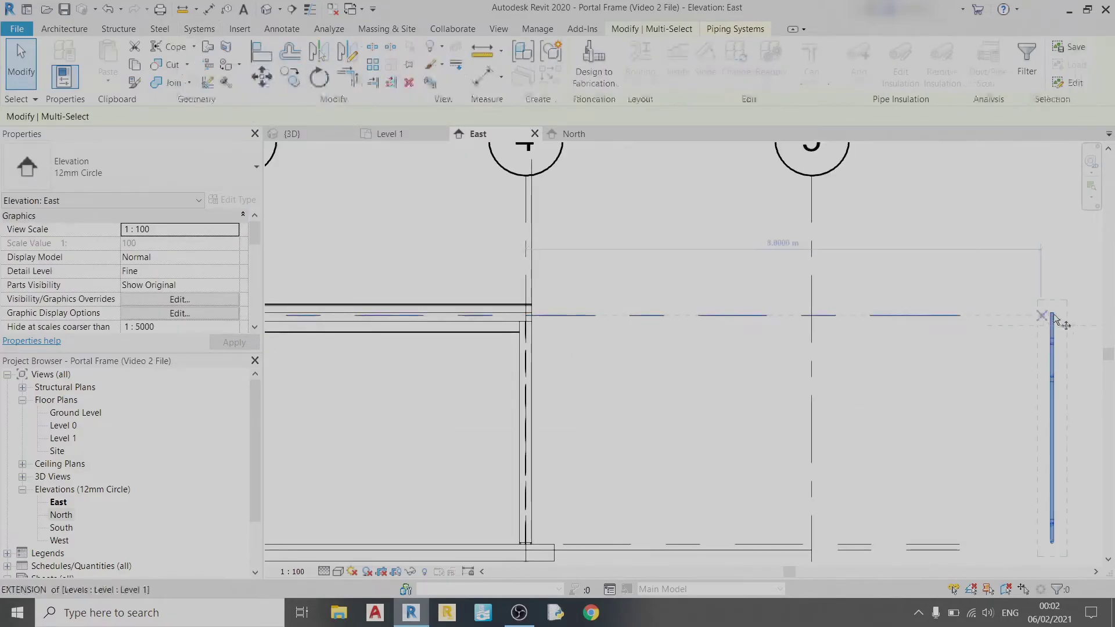
key(m)
key(v)
scroll(1046, 310, up, 2)
click(1045, 328)
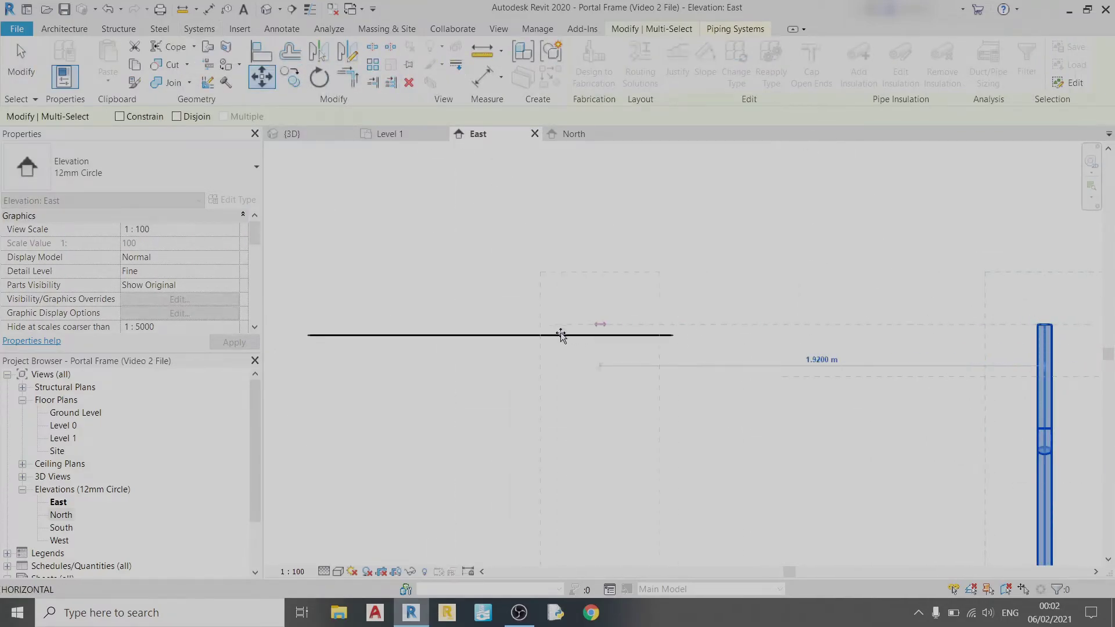
scroll(561, 335, down, 2)
scroll(737, 305, down, 2)
middle_drag(641, 321, 797, 304)
scroll(796, 304, down, 2)
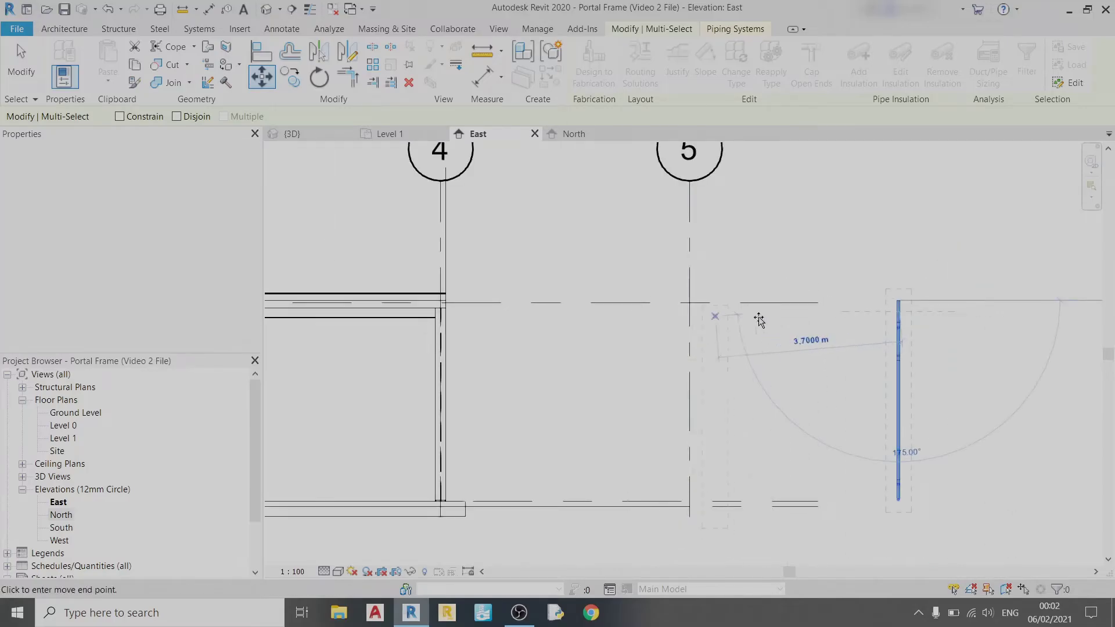
scroll(430, 301, up, 3)
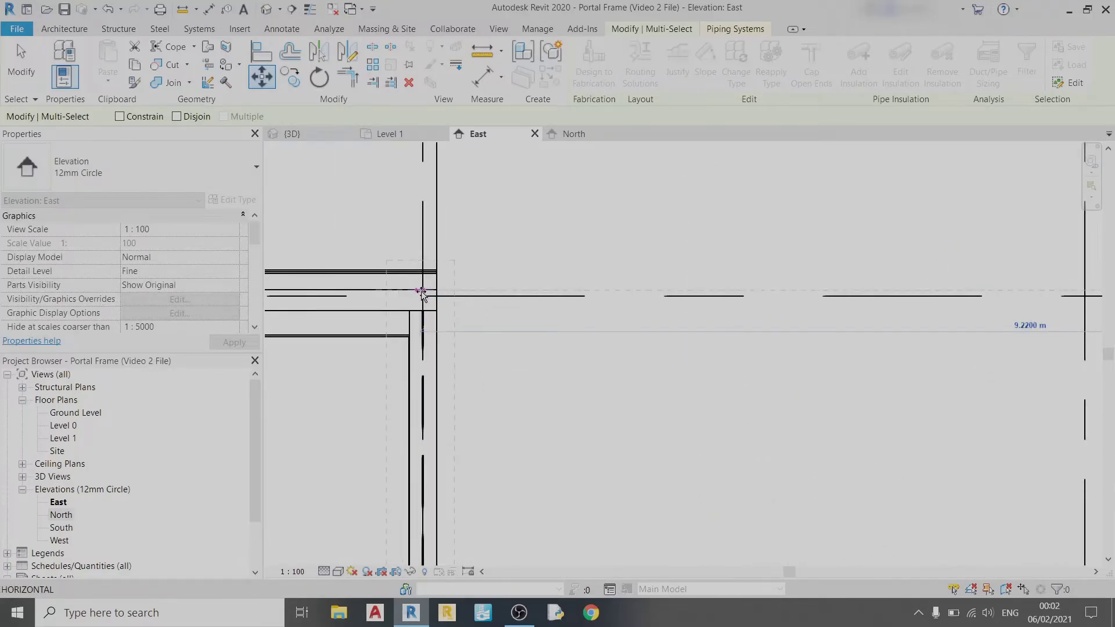
scroll(422, 291, up, 4)
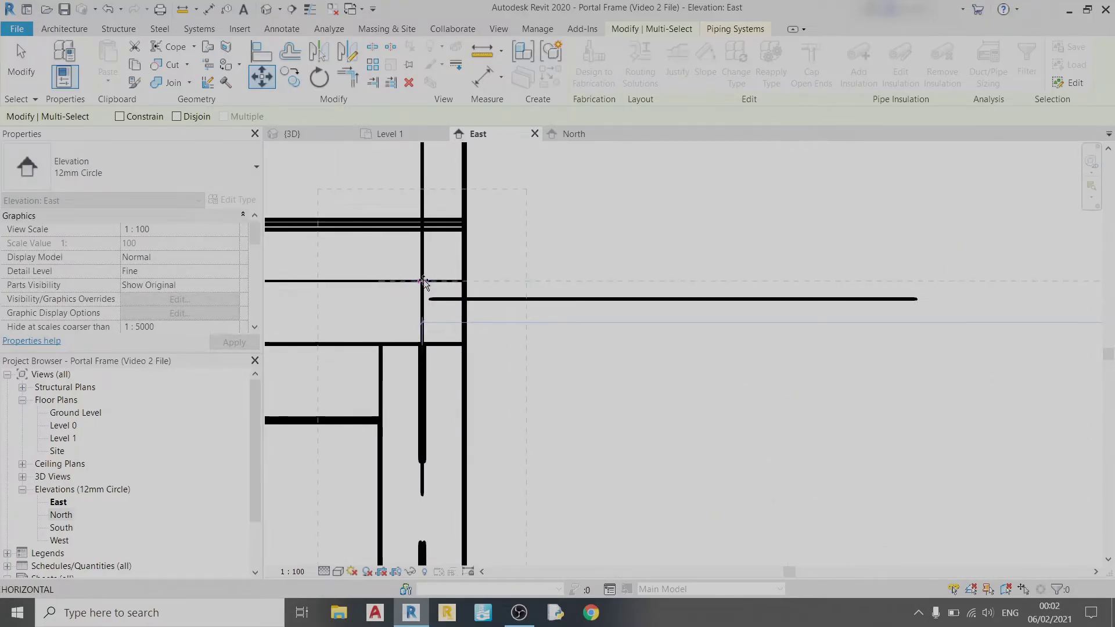
click(422, 285)
click(824, 211)
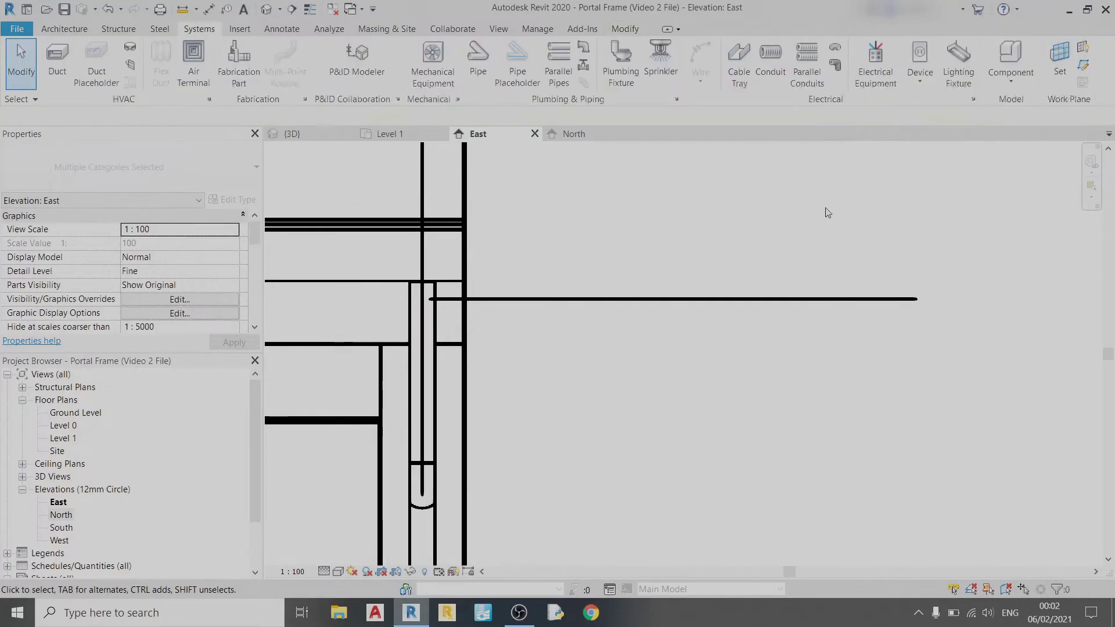
Examine in the 3D view how the relocated downpipe meets the gutter at the corner column.
click(292, 133)
shift+middle_drag(726, 279, 488, 328)
middle_drag(997, 299, 803, 474)
scroll(748, 353, up, 3)
scroll(803, 476, up, 2)
shift+middle_drag(749, 505, 617, 455)
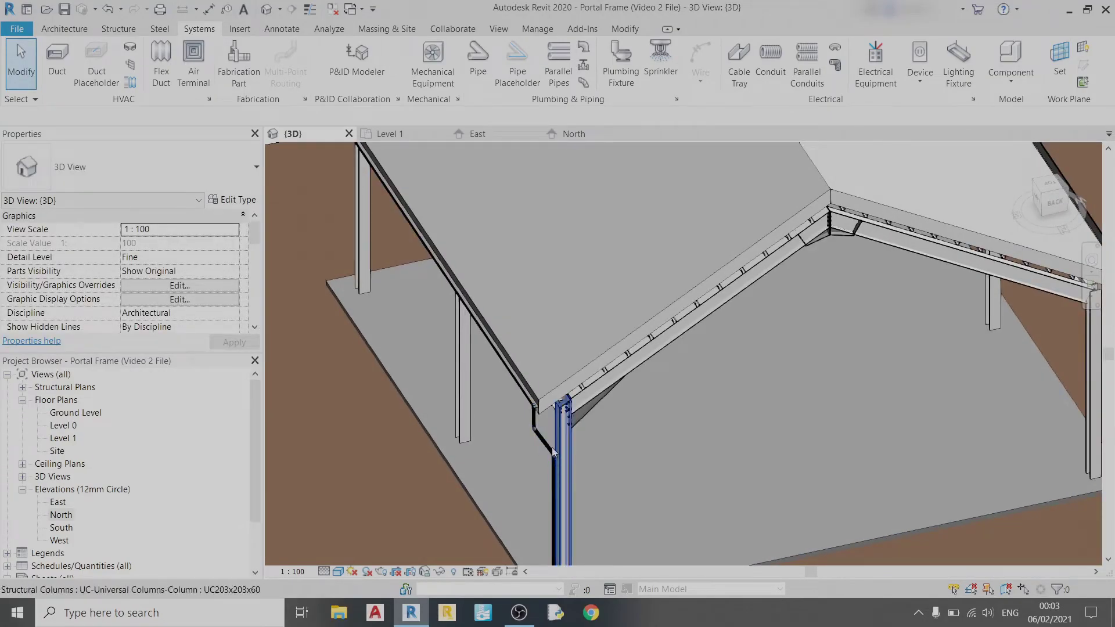
scroll(543, 429, up, 4)
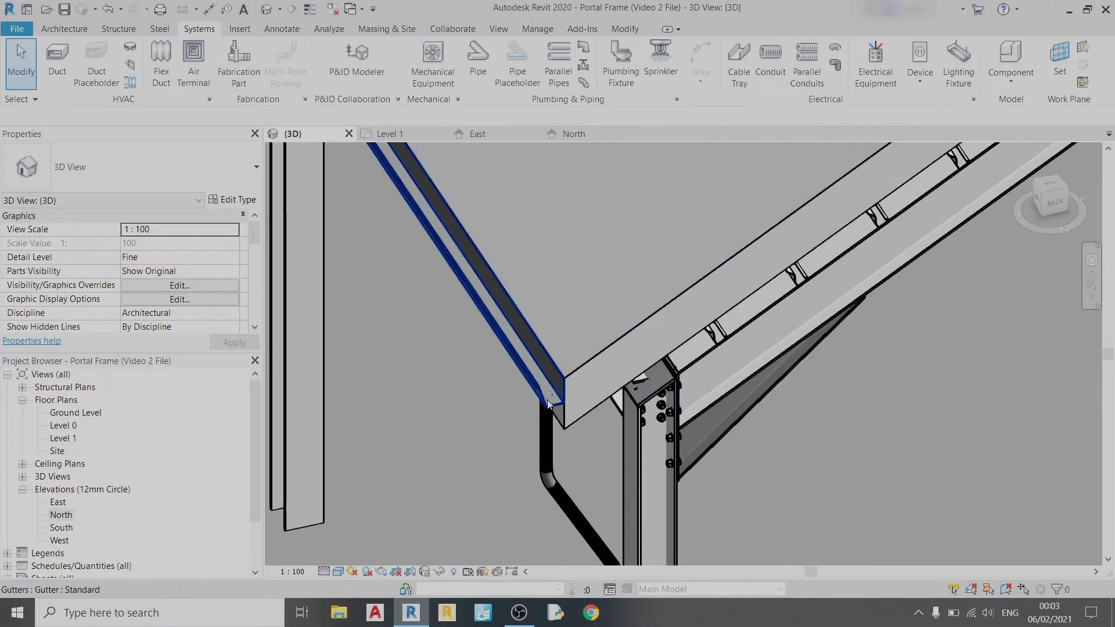
scroll(548, 401, up, 3)
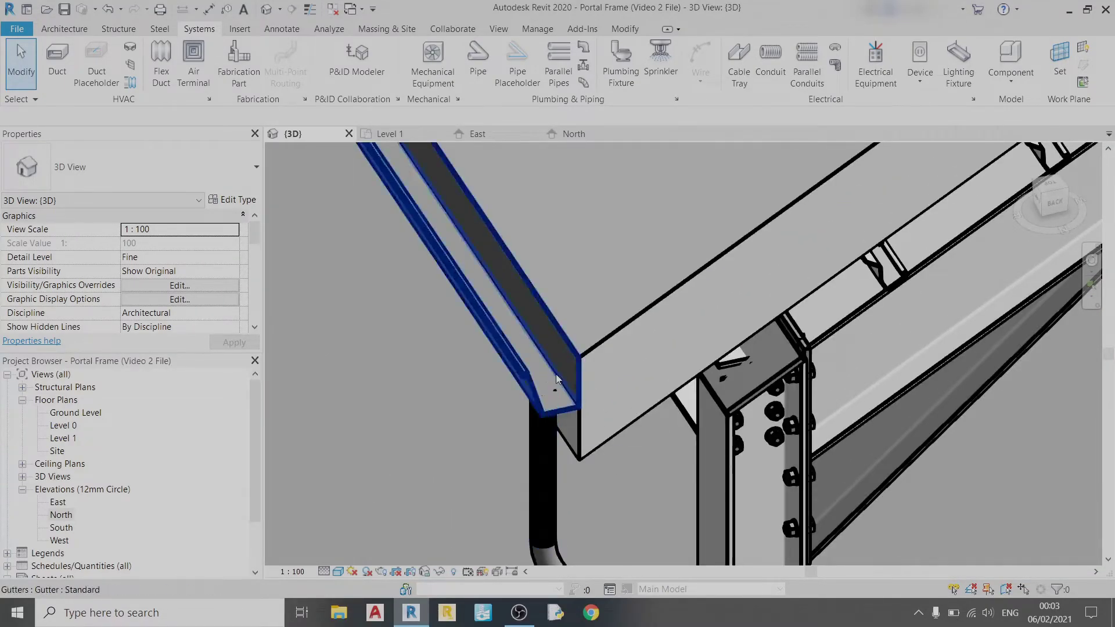
scroll(549, 406, down, 2)
scroll(562, 408, down, 3)
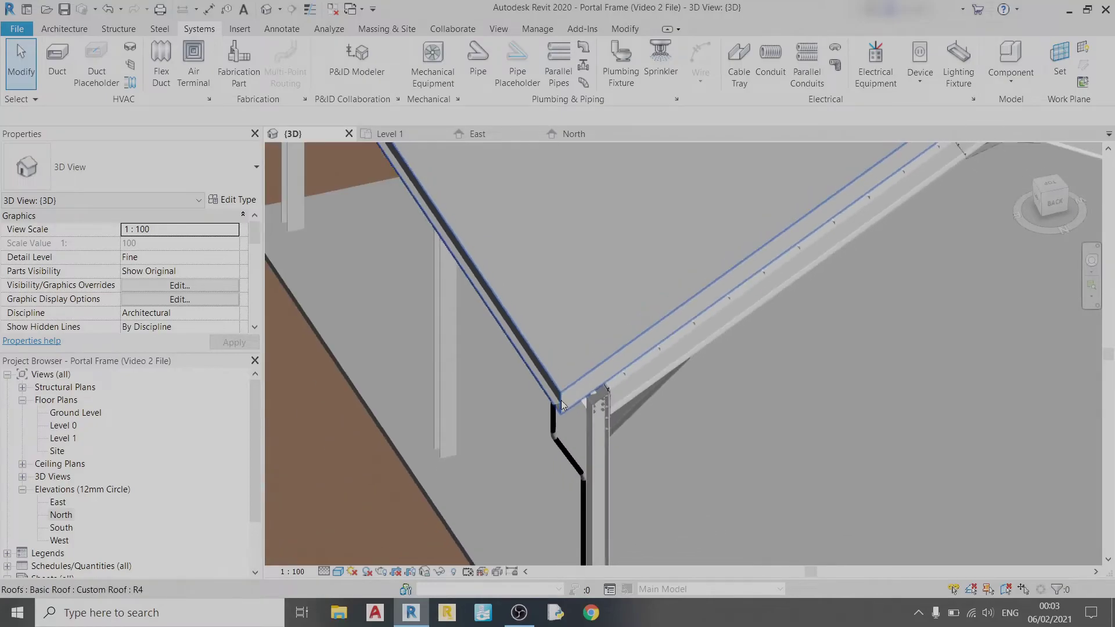
scroll(558, 408, up, 2)
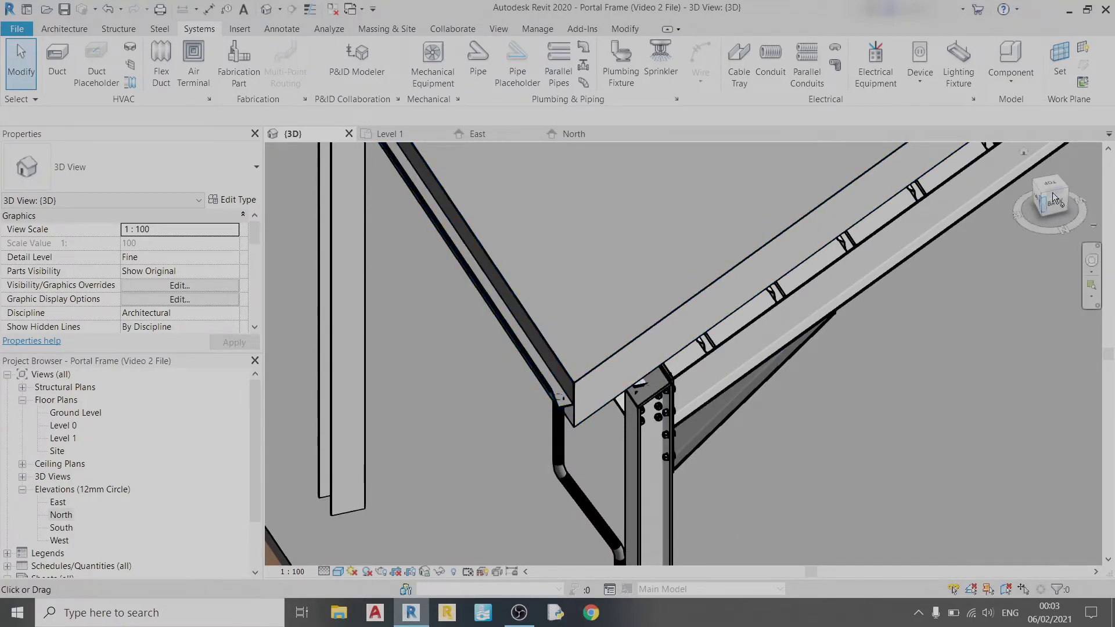
click(85, 33)
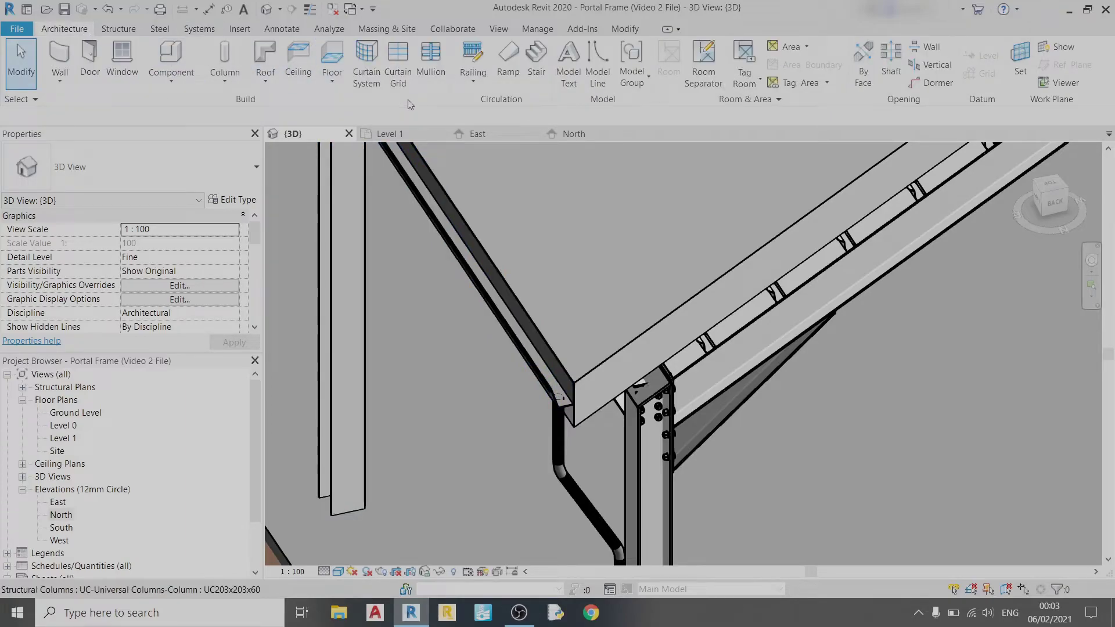
Start a new in-place model component in the Mass category and name it "Gutter Cap".
click(173, 86)
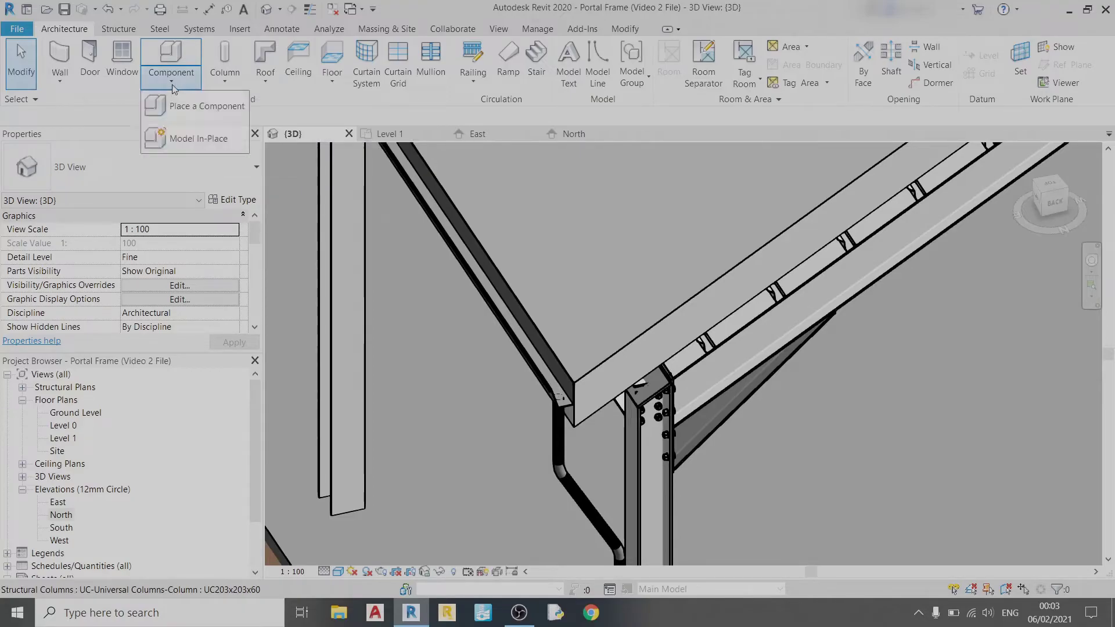
click(192, 140)
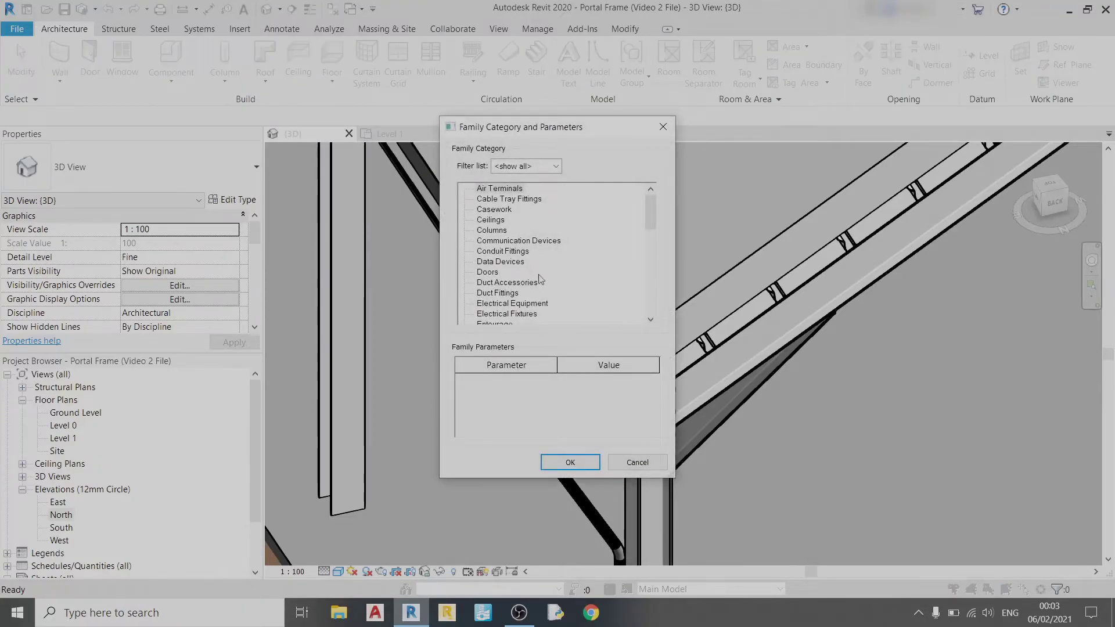
scroll(514, 267, down, 3)
scroll(515, 267, down, 1)
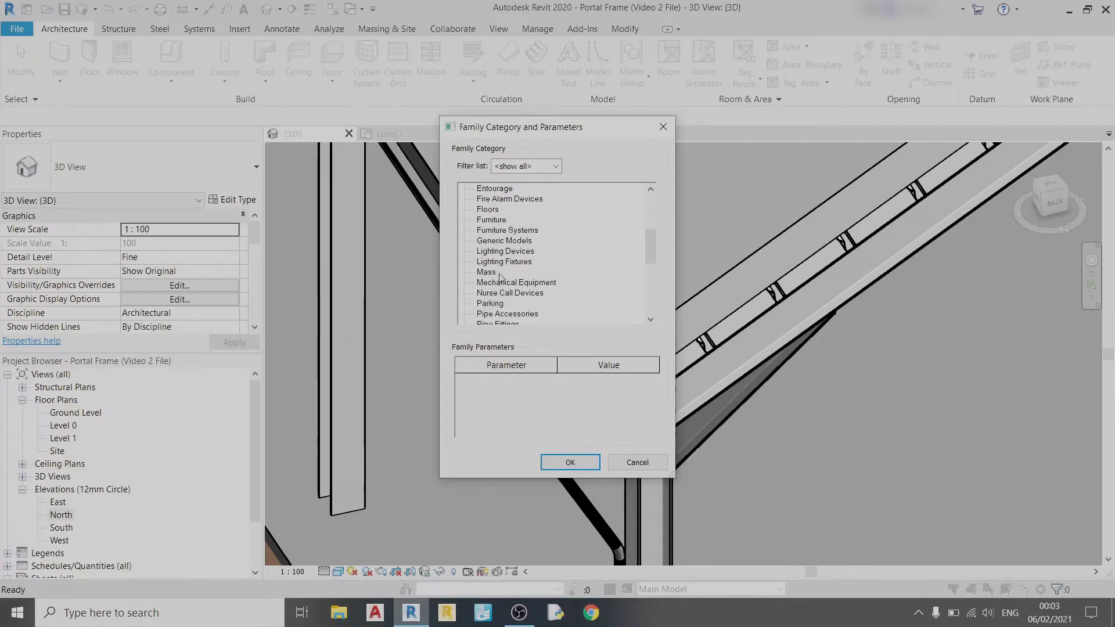
click(495, 272)
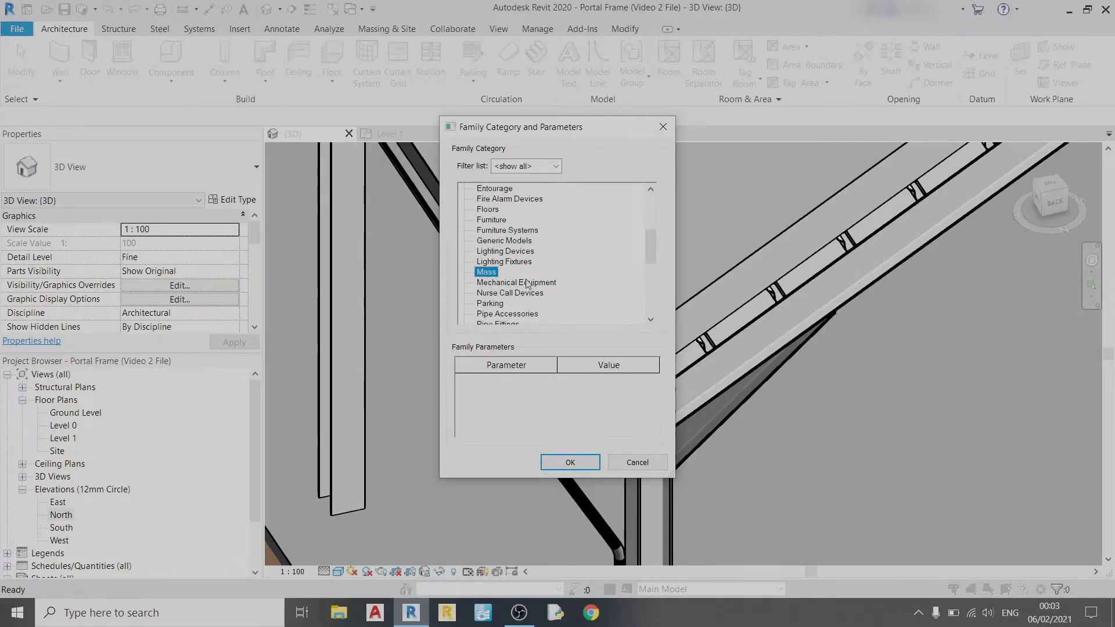
click(577, 465)
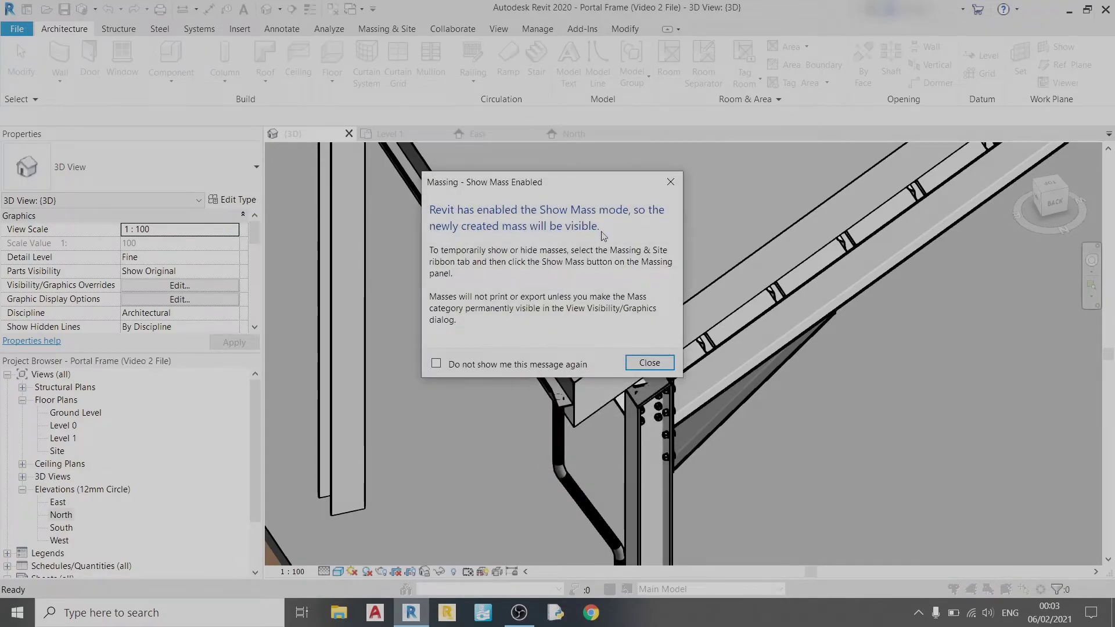
click(649, 363)
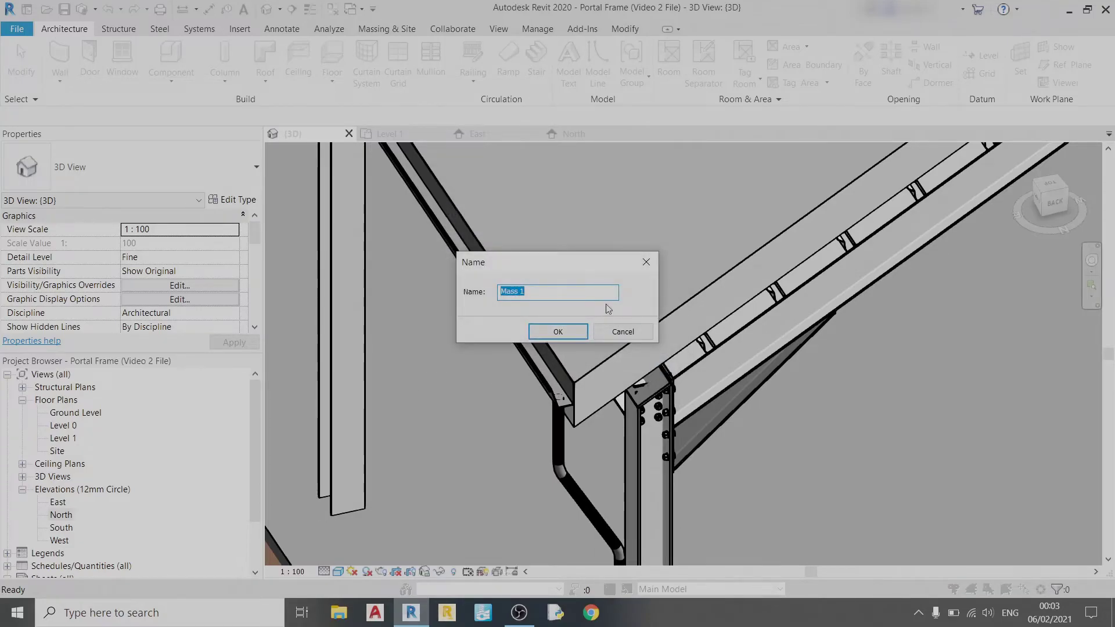
key(BackSpace)
text(GF)
text(ttew)
text( Cap)
click(568, 332)
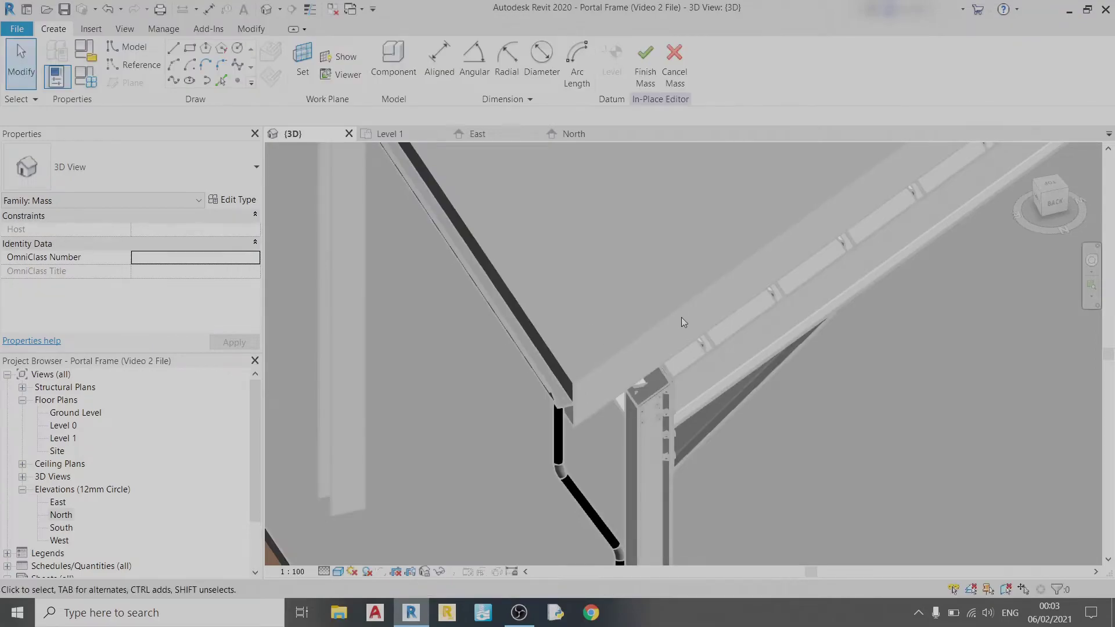
Try to draw a line on the gutter's end profile in the 3D view seen squarely from the back.
click(172, 48)
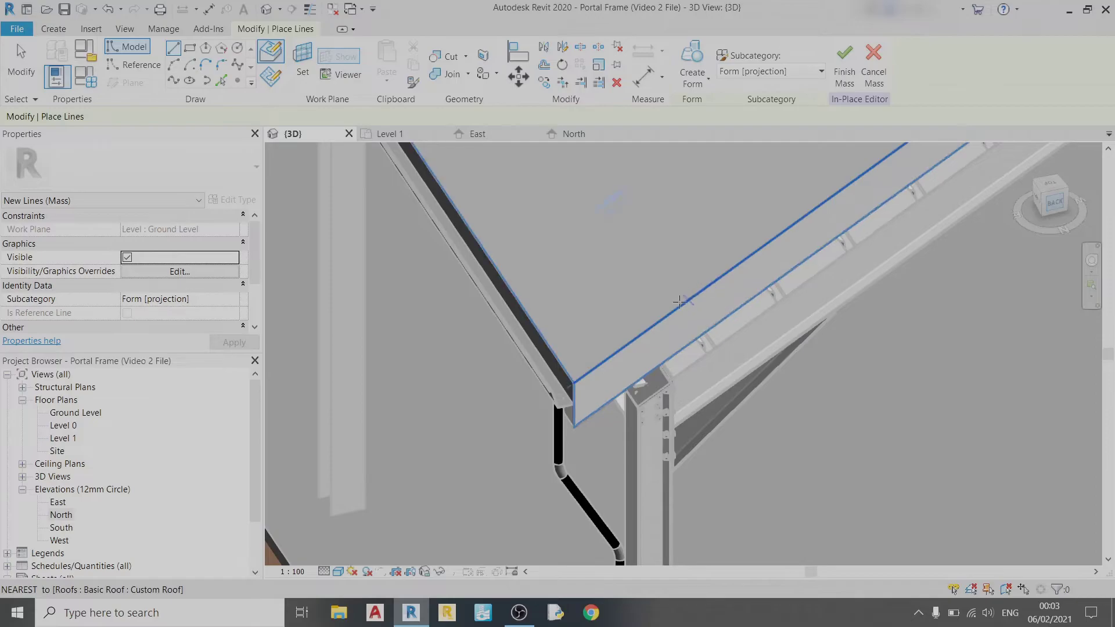
click(1054, 203)
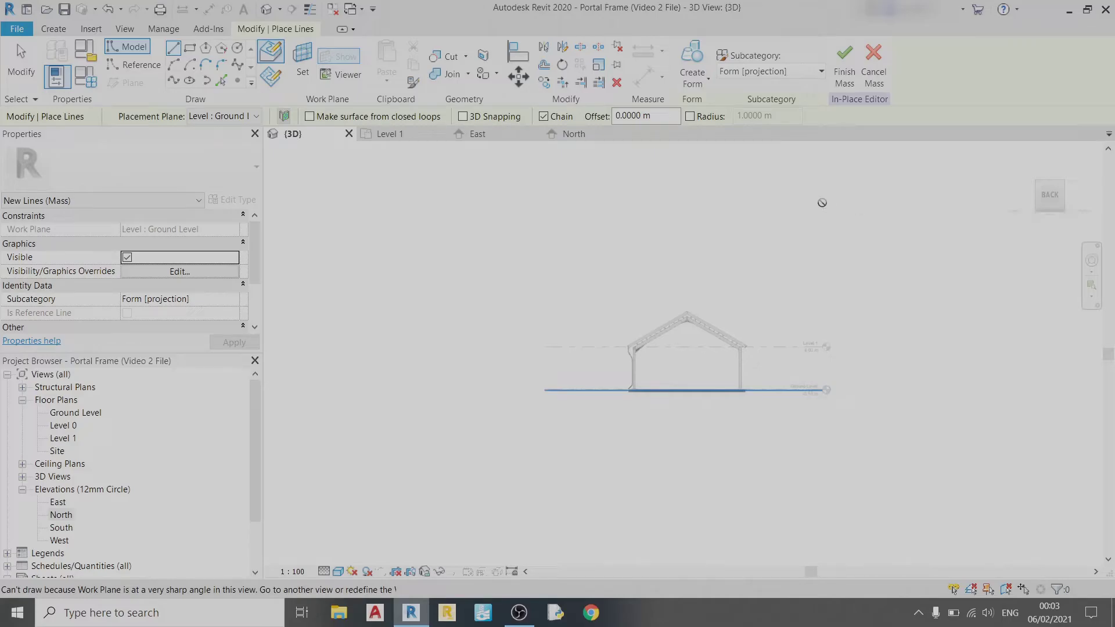
scroll(580, 378, up, 7)
scroll(619, 360, up, 3)
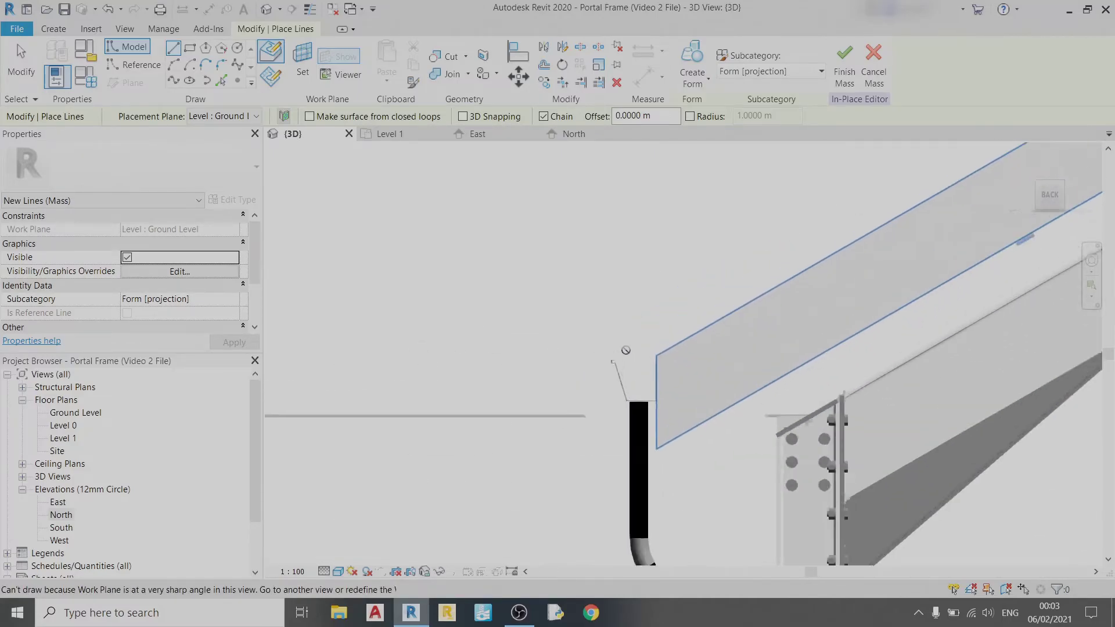
scroll(609, 391, up, 2)
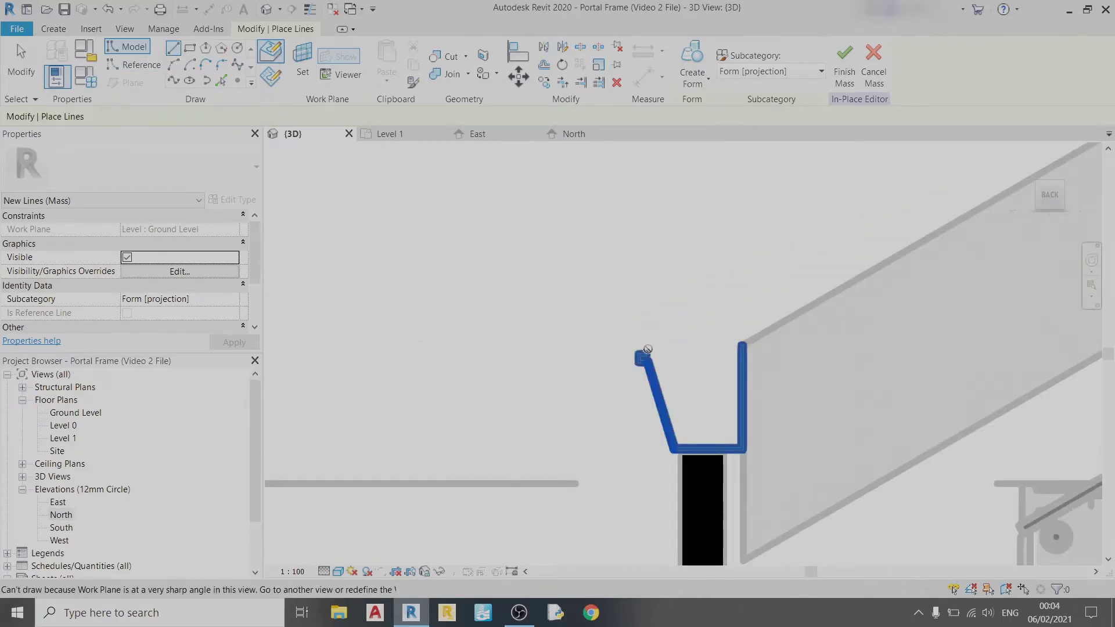
scroll(656, 377, up, 3)
click(656, 377)
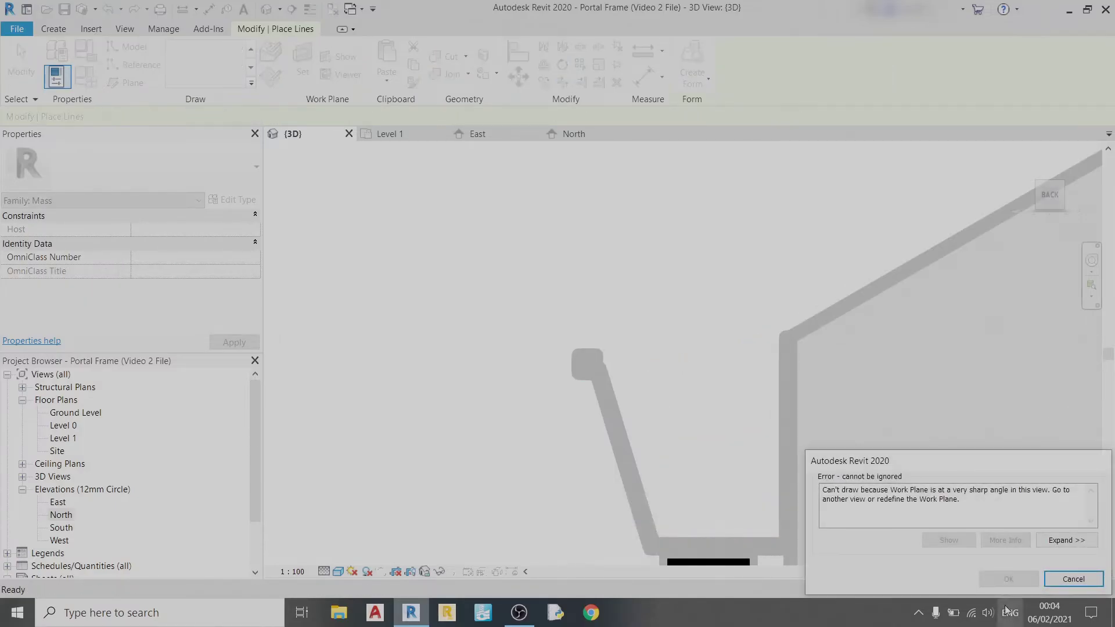
click(1086, 579)
Try to use the gutter as the work plane for drawing lines in the 3D view and the East elevation.
click(303, 62)
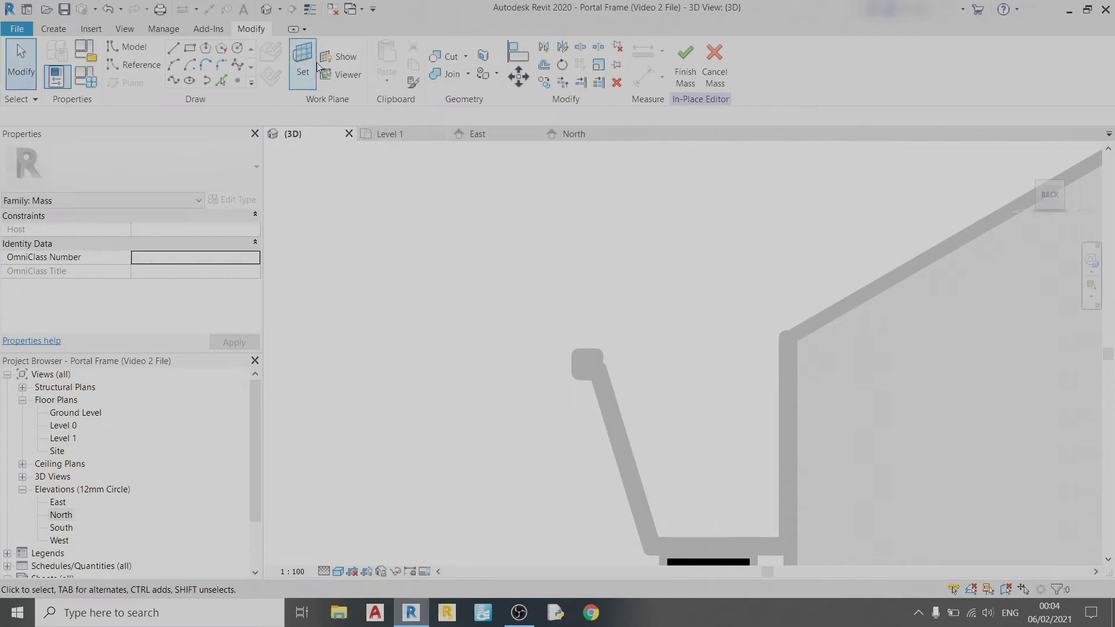
click(595, 348)
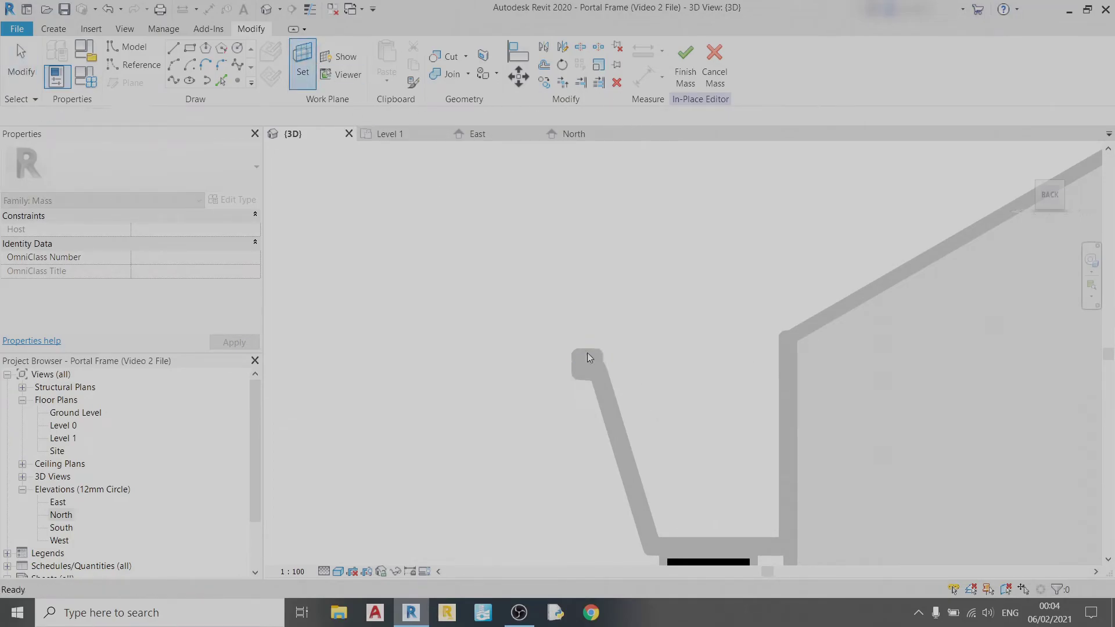
click(173, 48)
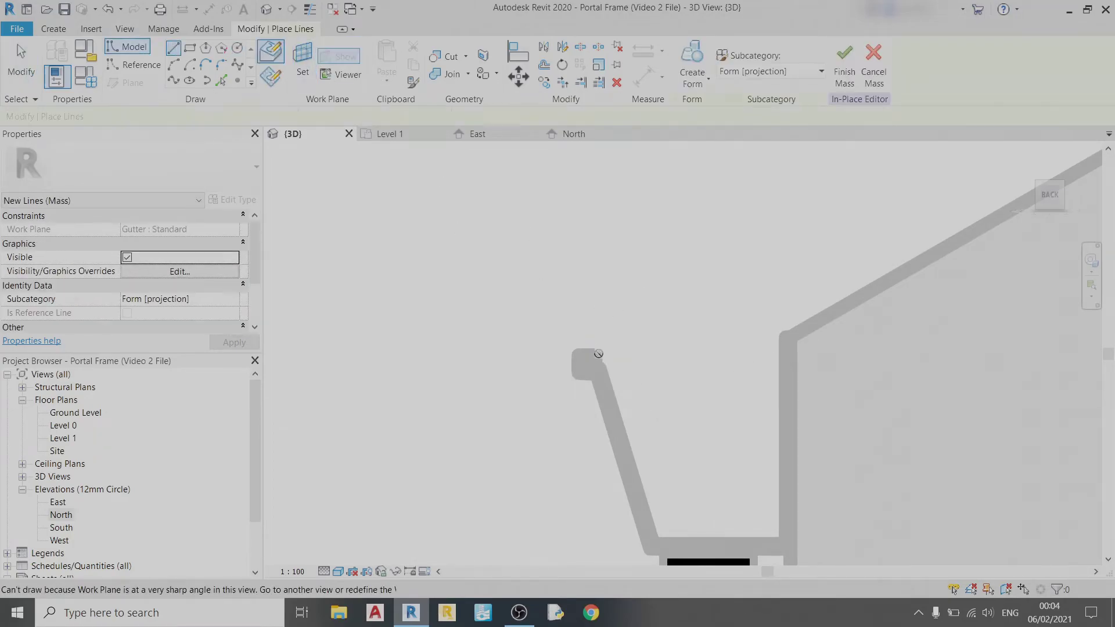
click(505, 133)
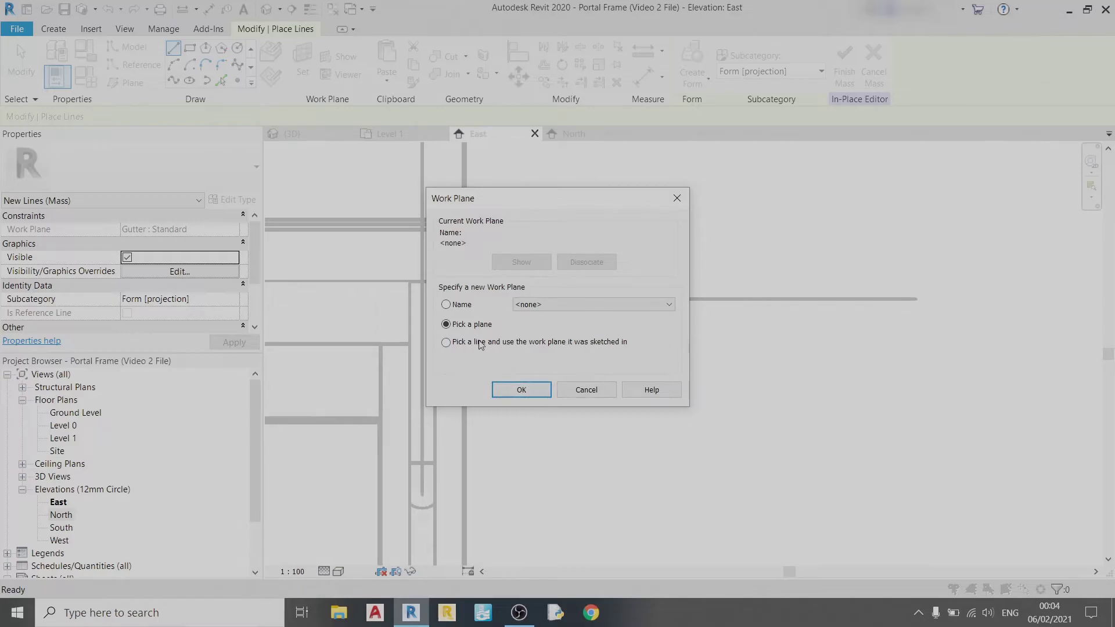
click(586, 390)
Open the North elevation, start the line tool and pick the gutter's end face as the work plane.
click(580, 134)
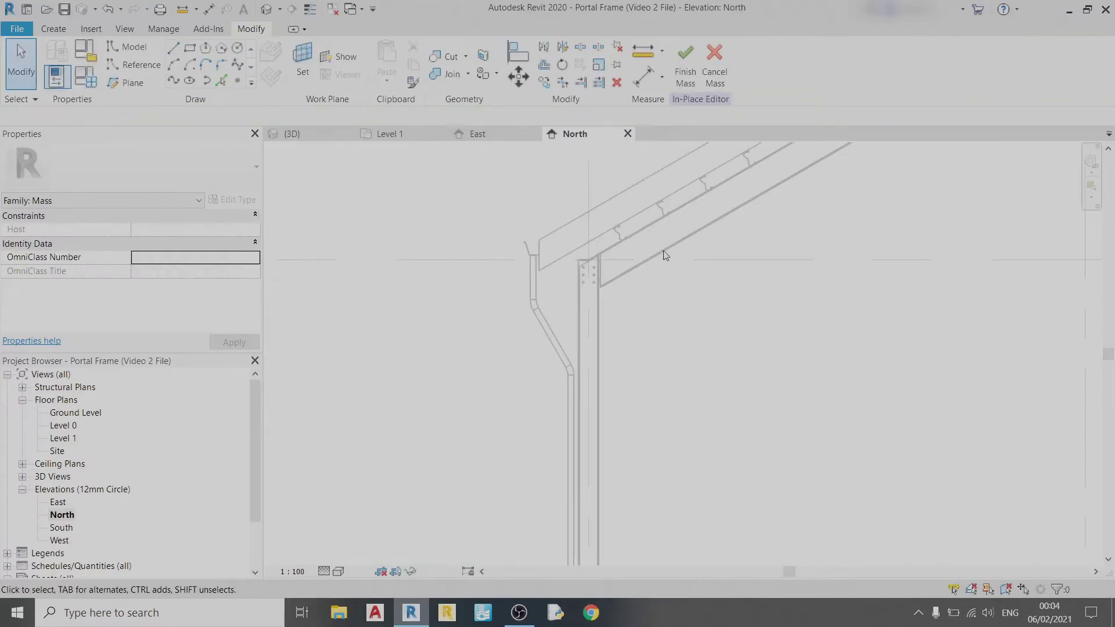
scroll(458, 224, up, 3)
click(174, 48)
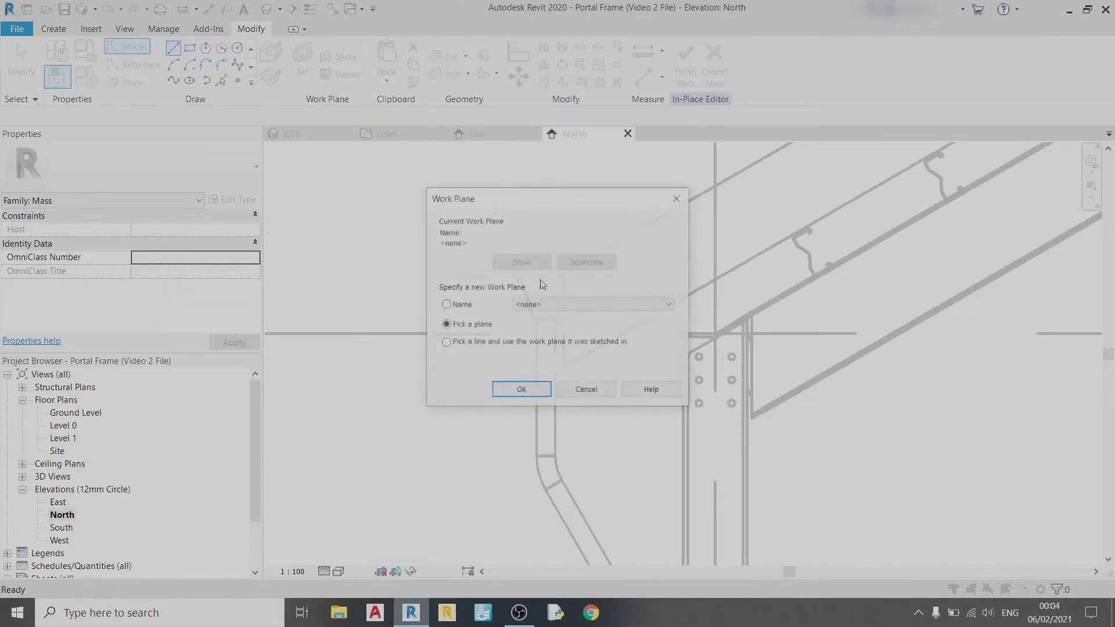
click(517, 388)
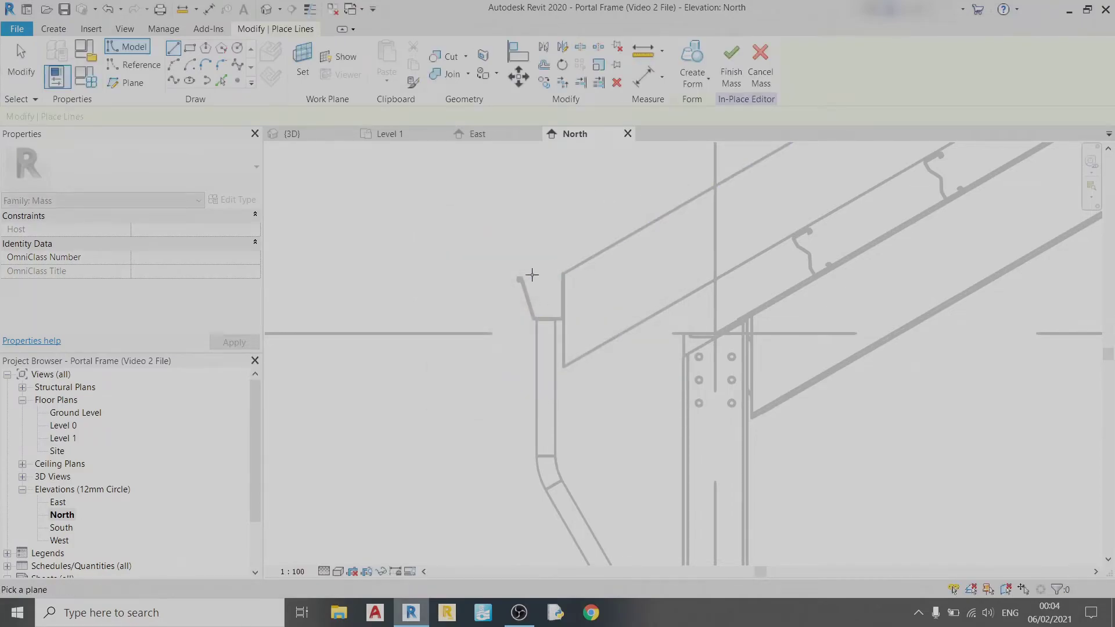
click(598, 288)
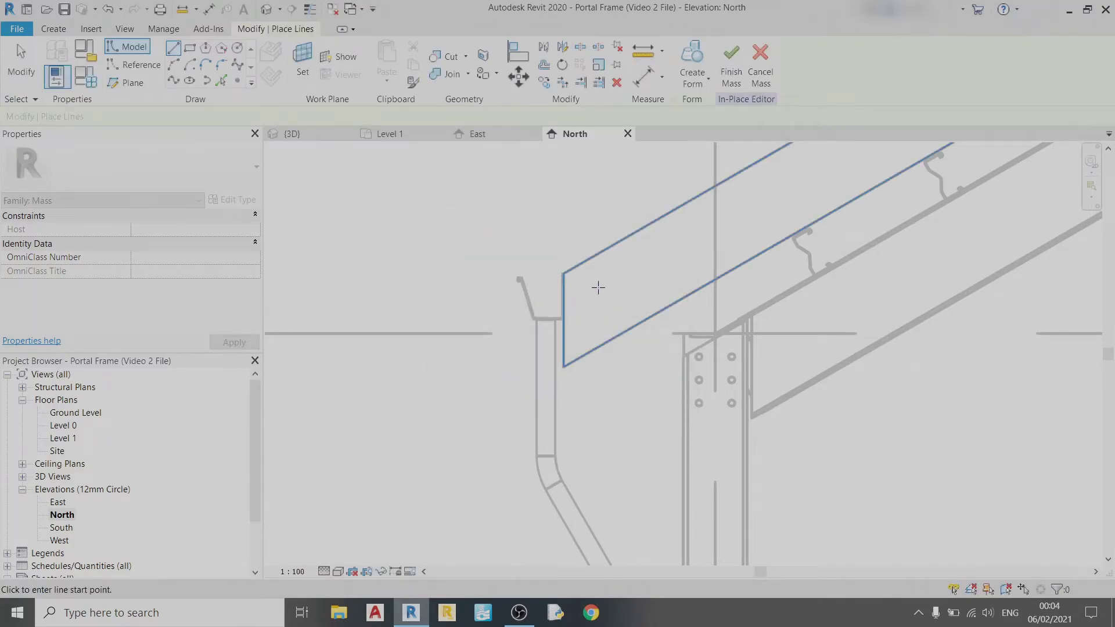
Trace a closed line outline over the gutter's end profile, including the front lip, about 0.134 m wide across the top.
click(520, 278)
scroll(522, 279, up, 6)
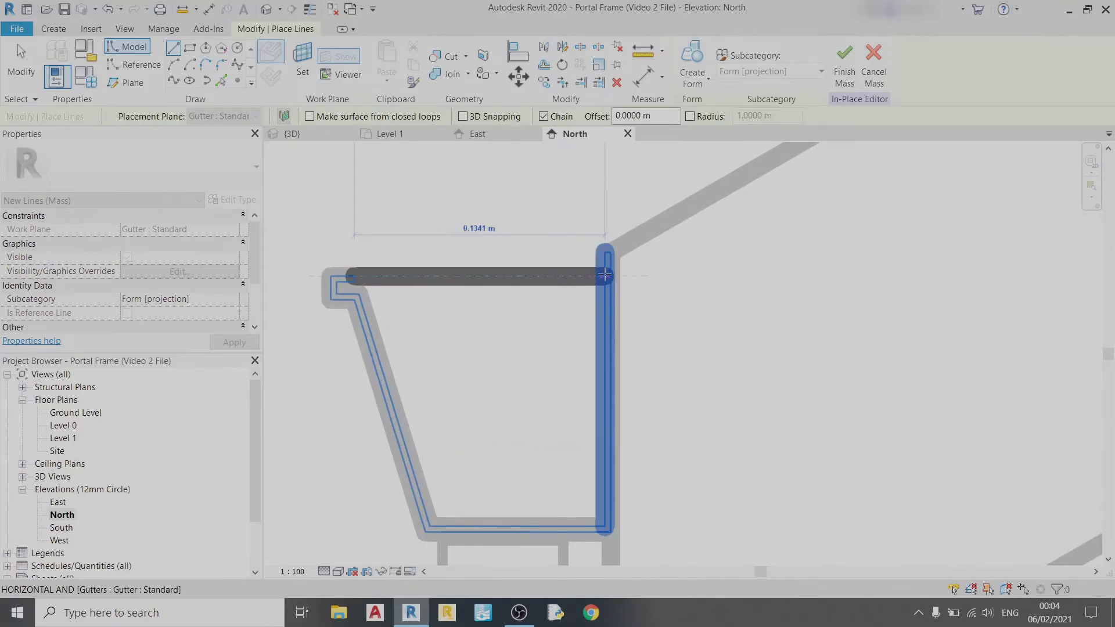
click(601, 275)
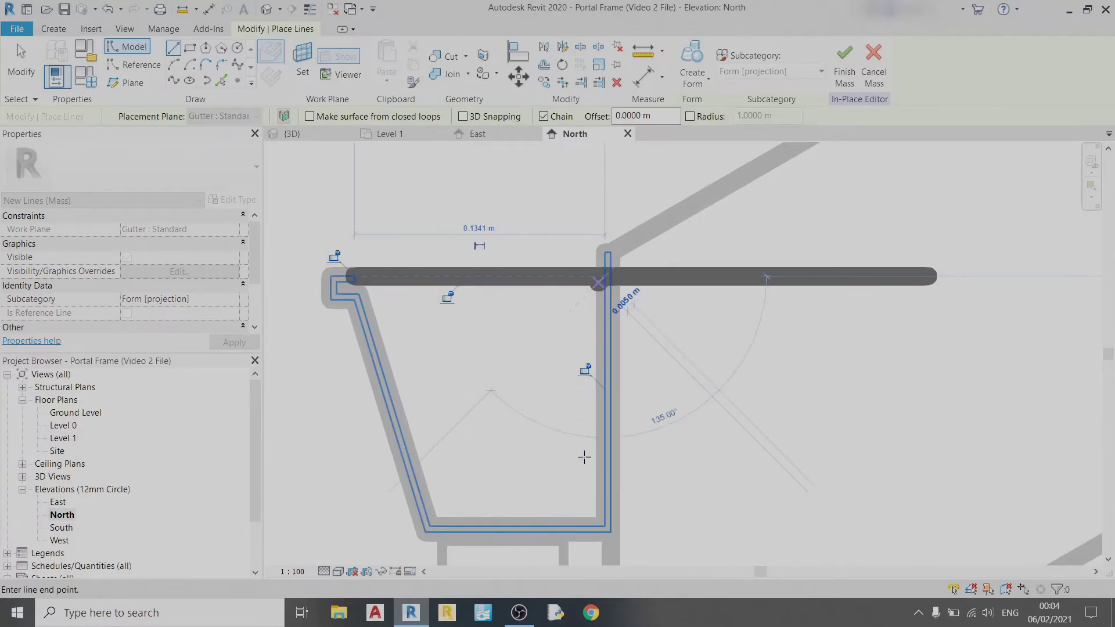
click(603, 525)
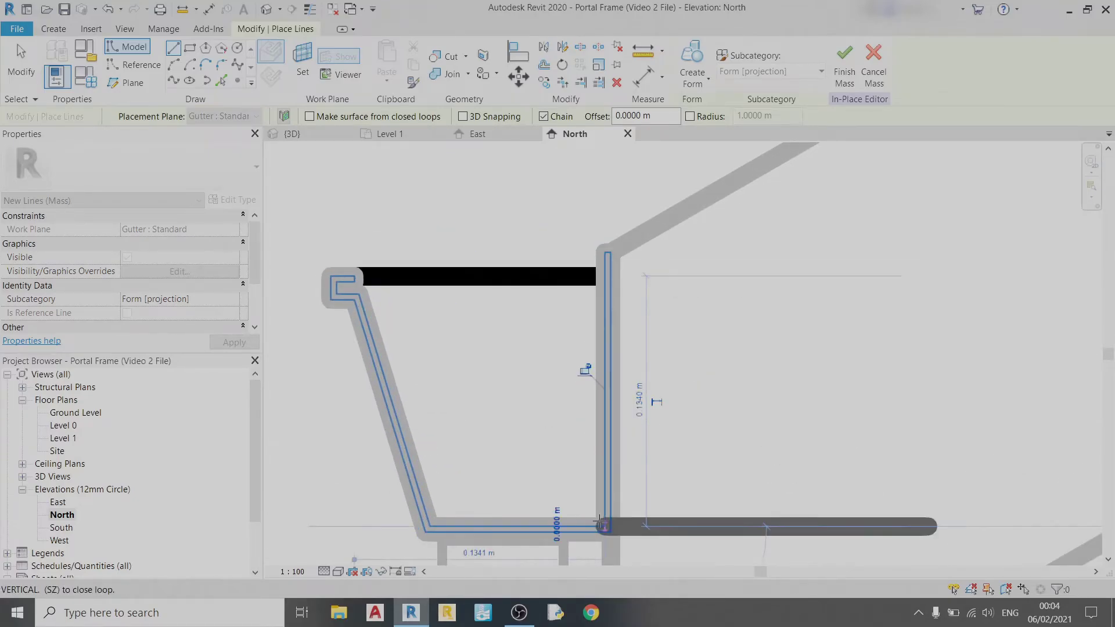
click(425, 527)
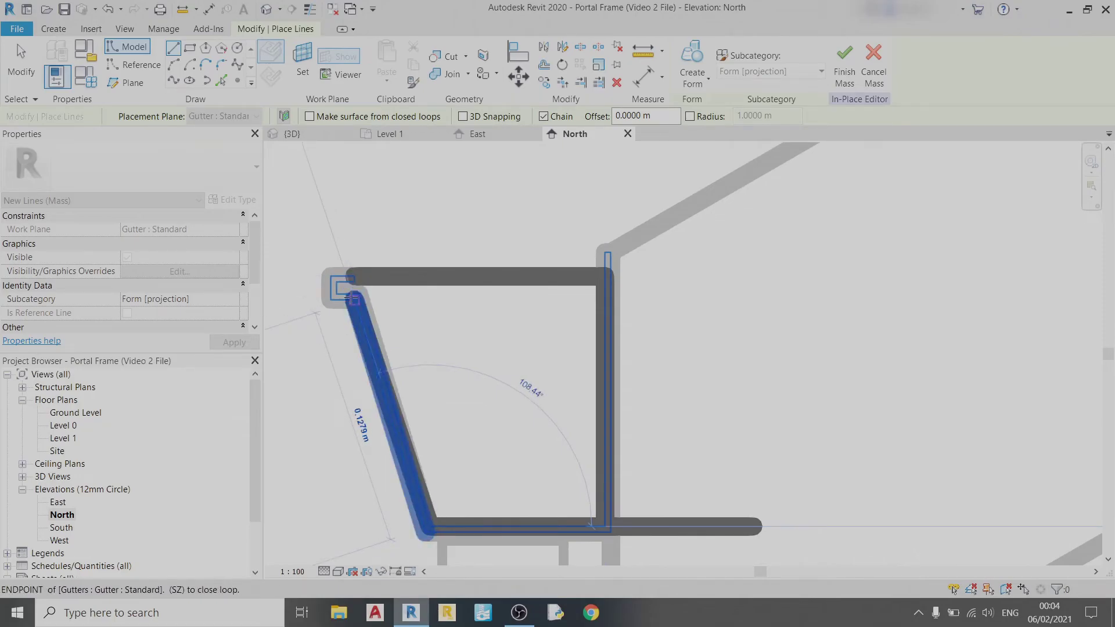
click(351, 297)
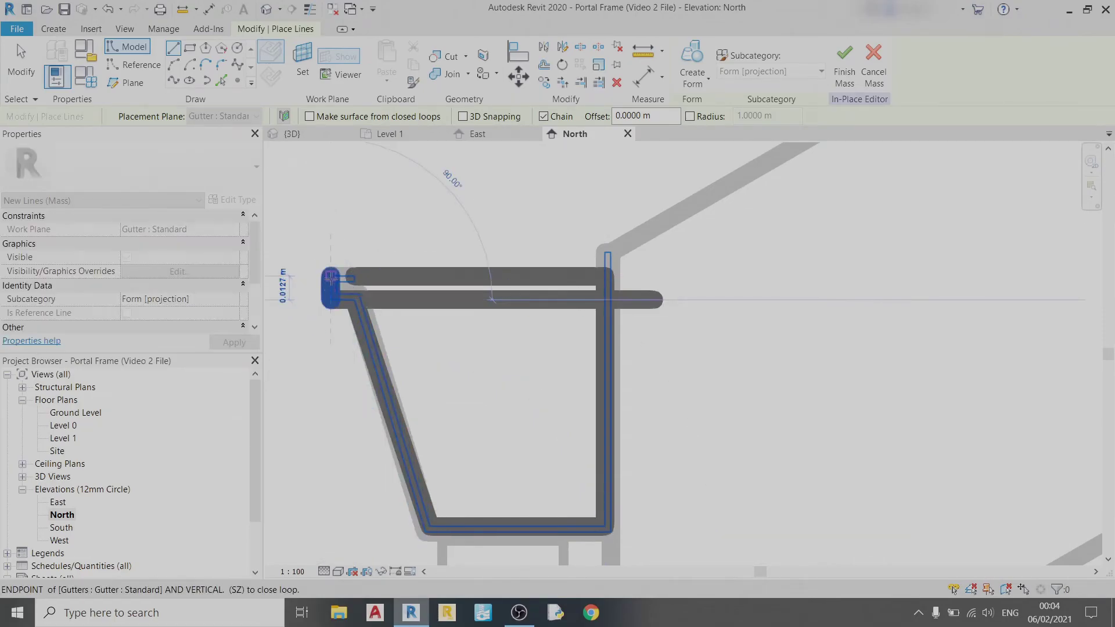
key(Escape)
key(Escape)
Check the outline's connected line chain and examine in the 3D view how it sits at the end of the gutter.
key(Tab)
click(377, 279)
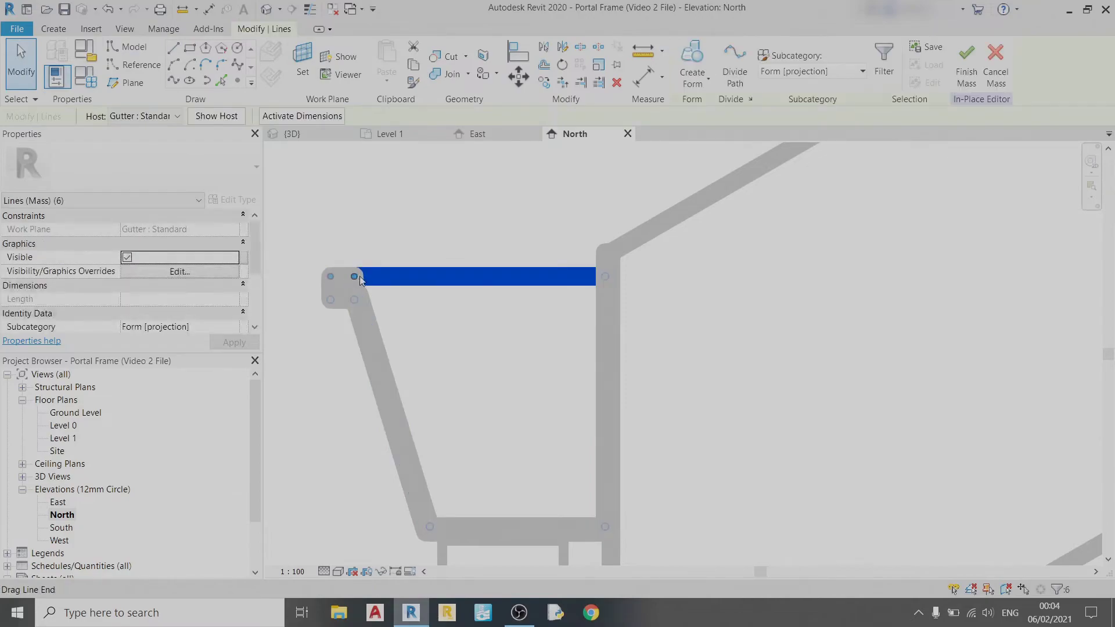
key(Escape)
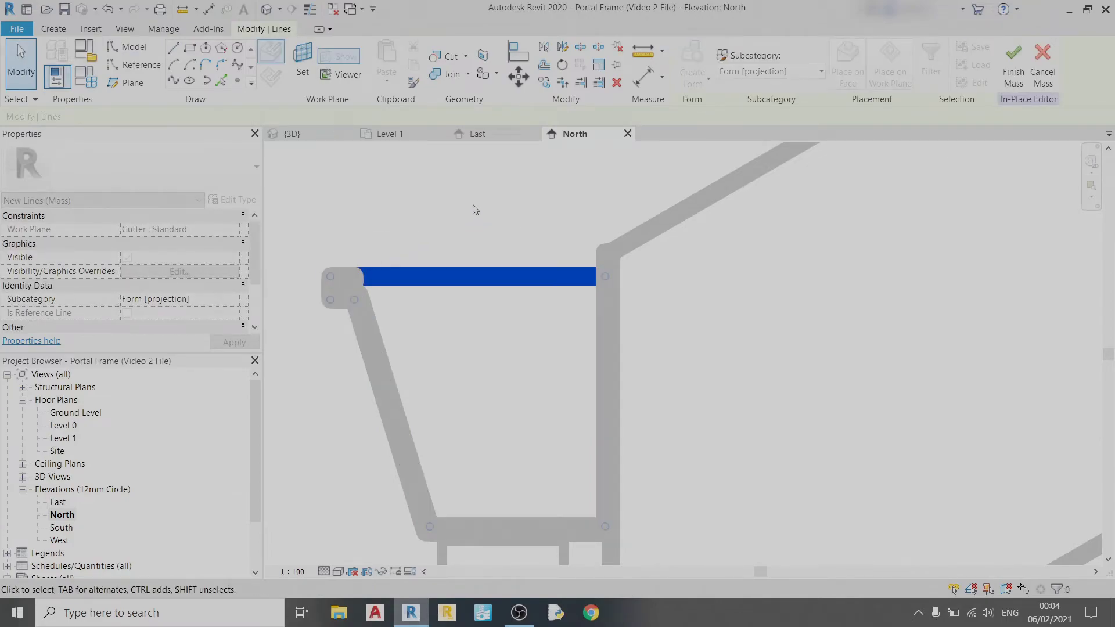
key(Tab)
key(Escape)
scroll(526, 279, down, 3)
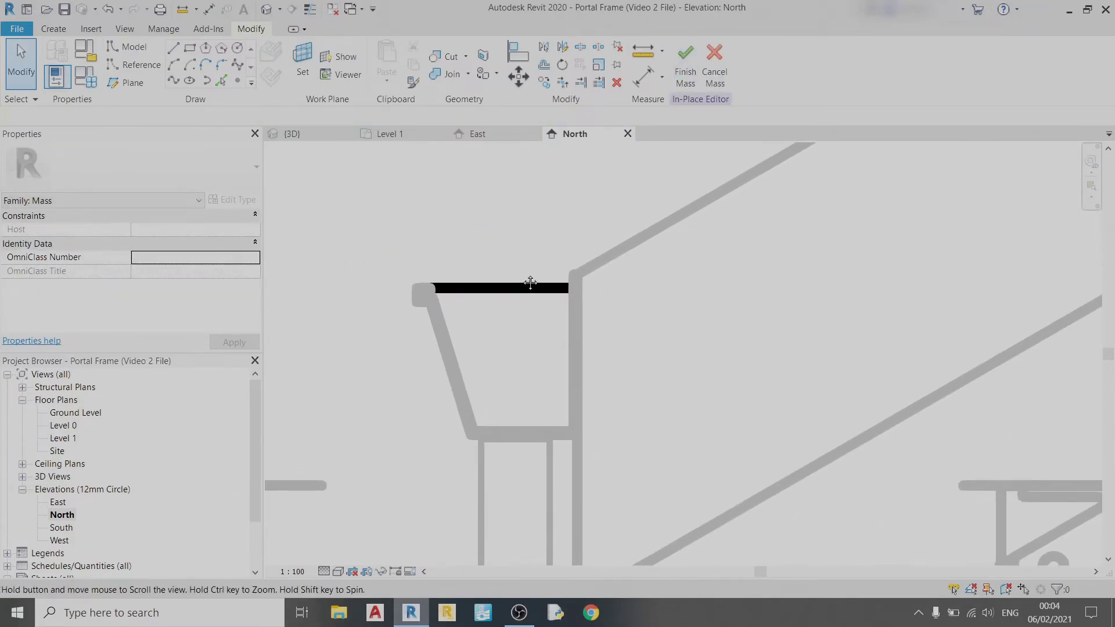
click(308, 136)
shift+middle_drag(560, 312, 651, 364)
scroll(905, 447, down, 5)
middle_drag(1032, 535, 718, 341)
scroll(758, 376, down, 1)
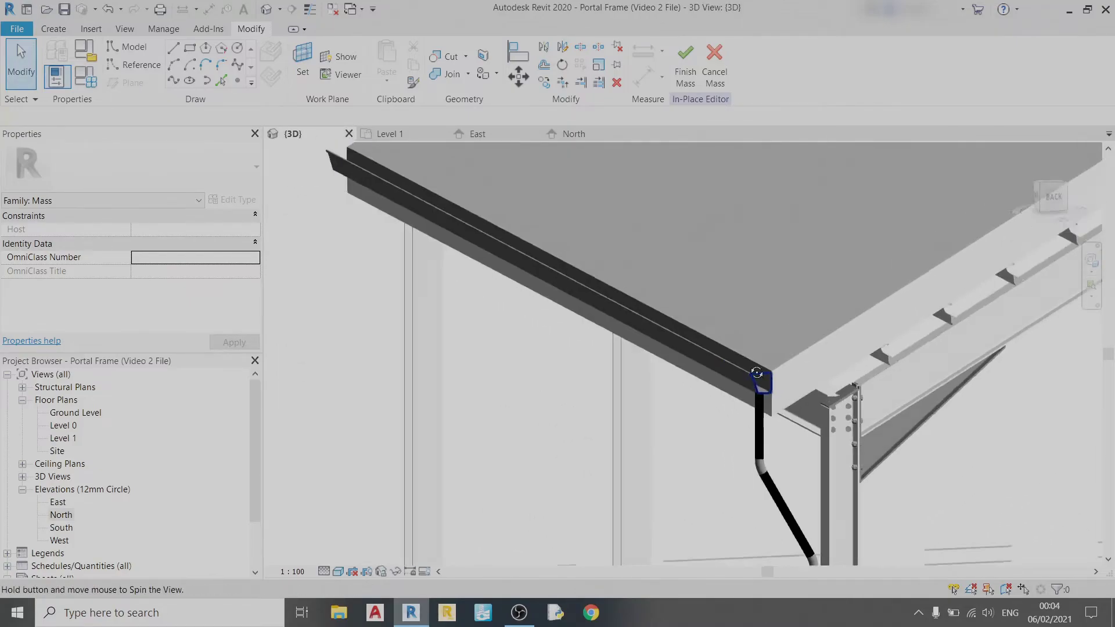
shift+middle_drag(758, 377, 942, 483)
middle_drag(826, 497, 866, 339)
middle_drag(1013, 432, 833, 377)
scroll(744, 386, up, 5)
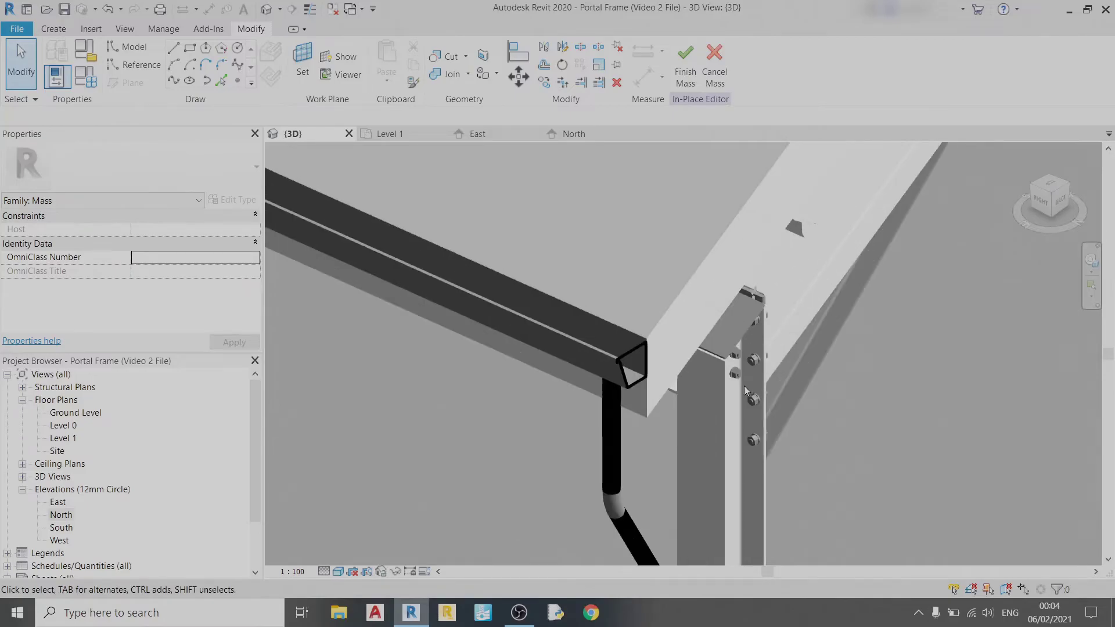
Finish the Gutter Cap mass and reopen it for in-place editing.
click(685, 65)
click(685, 64)
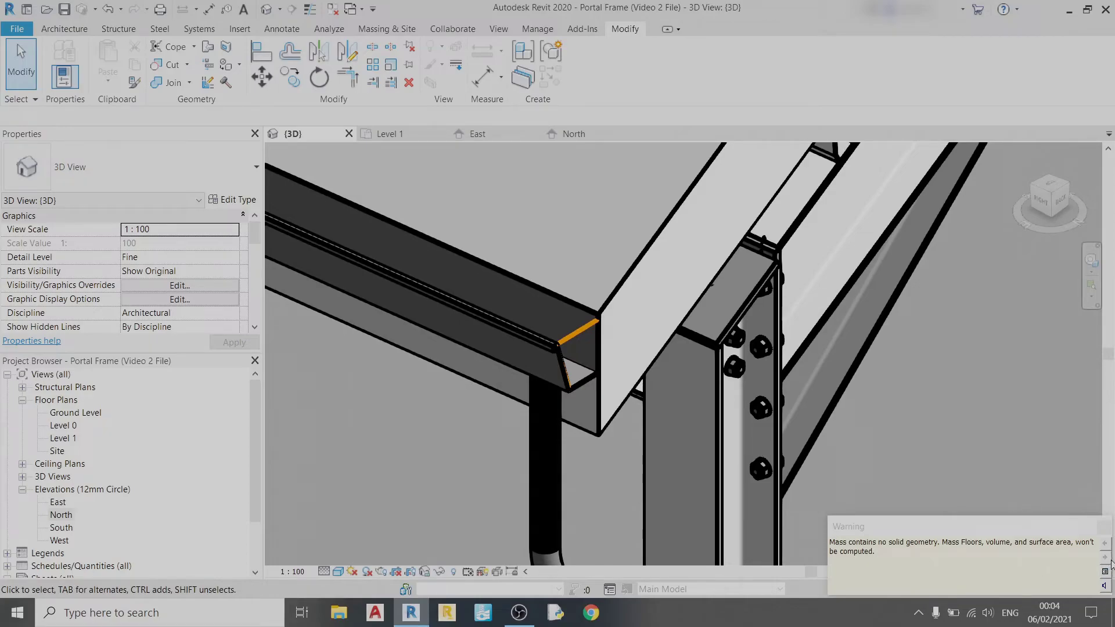
click(577, 333)
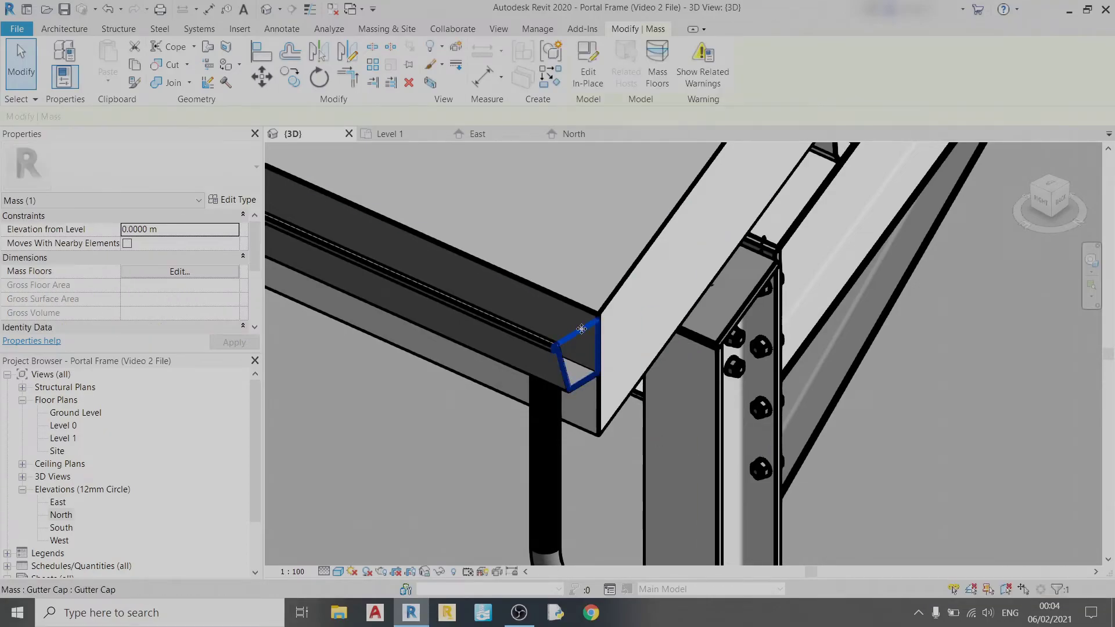
click(588, 64)
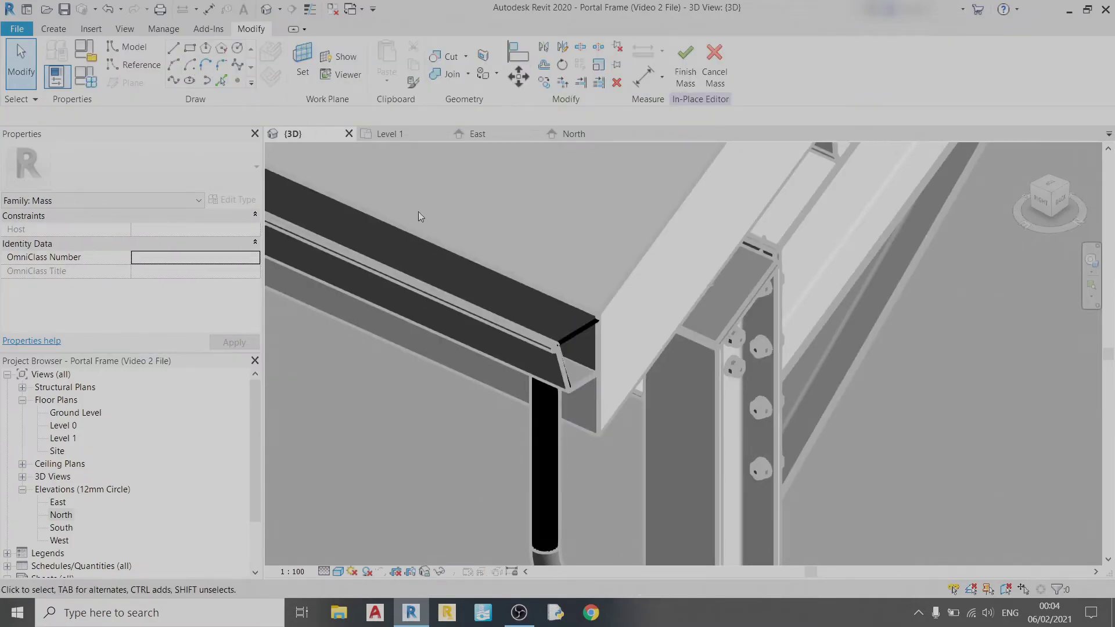
Create a solid form from the closed cap outline at the gutter's open end.
scroll(480, 298, down, 8)
scroll(661, 315, up, 6)
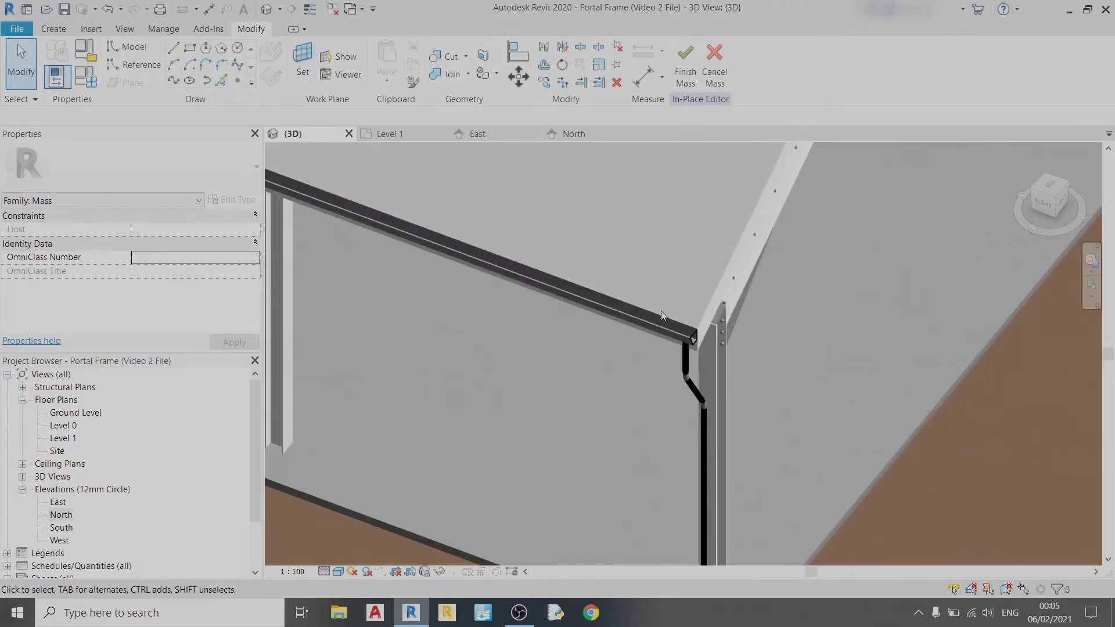
scroll(661, 311, up, 5)
click(628, 273)
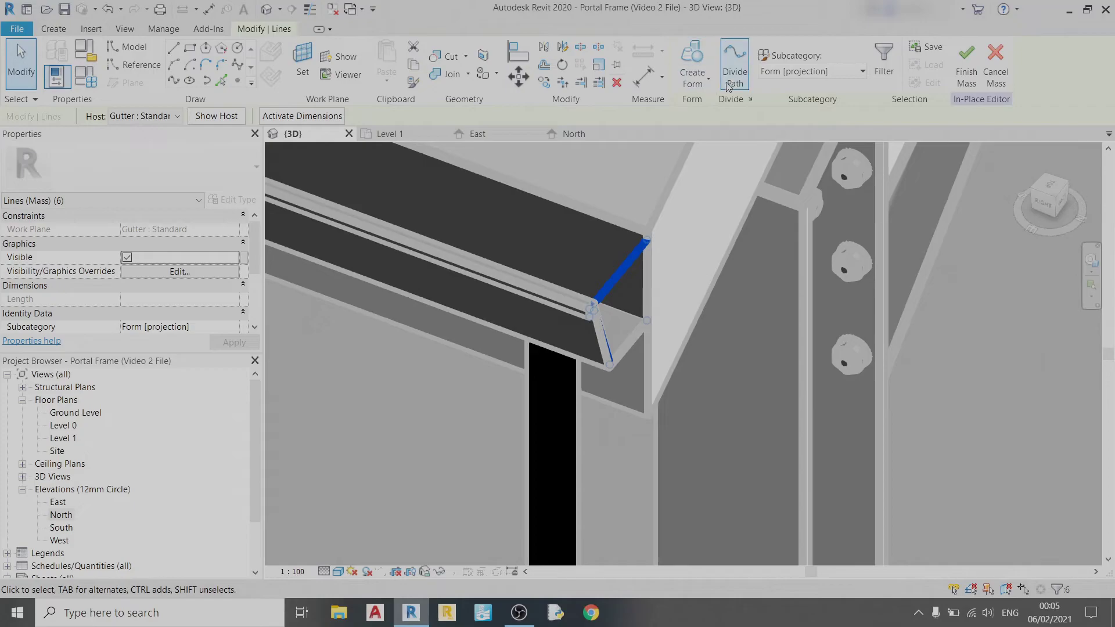
click(696, 80)
click(703, 104)
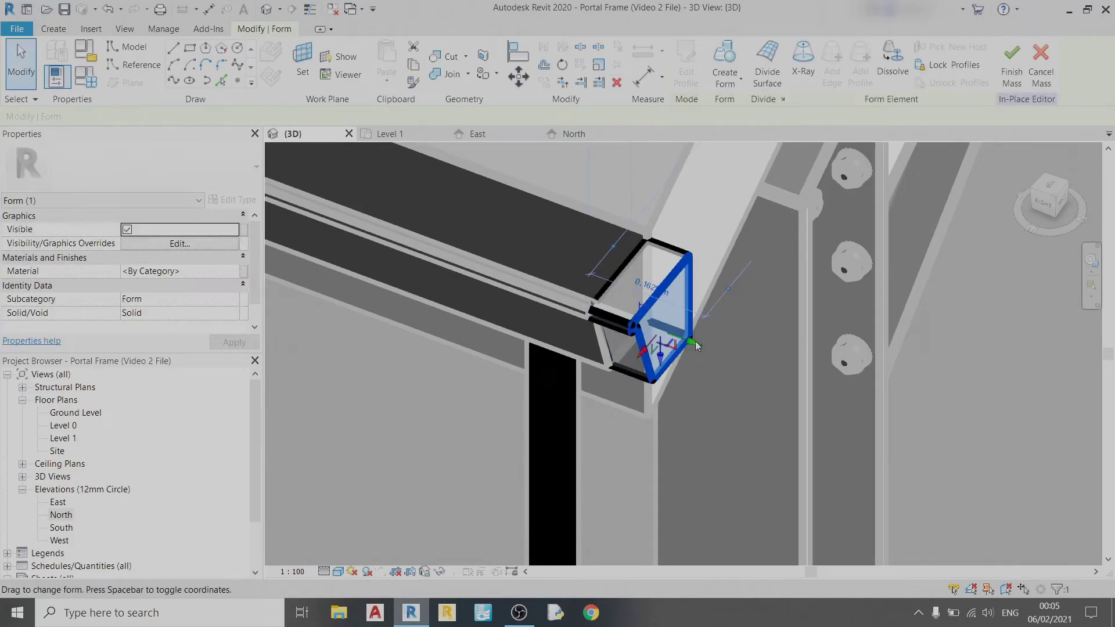
Move the cap form's outer face inward along the gutter and set its temporary dimension to 0.01 m.
drag(695, 341, 629, 316)
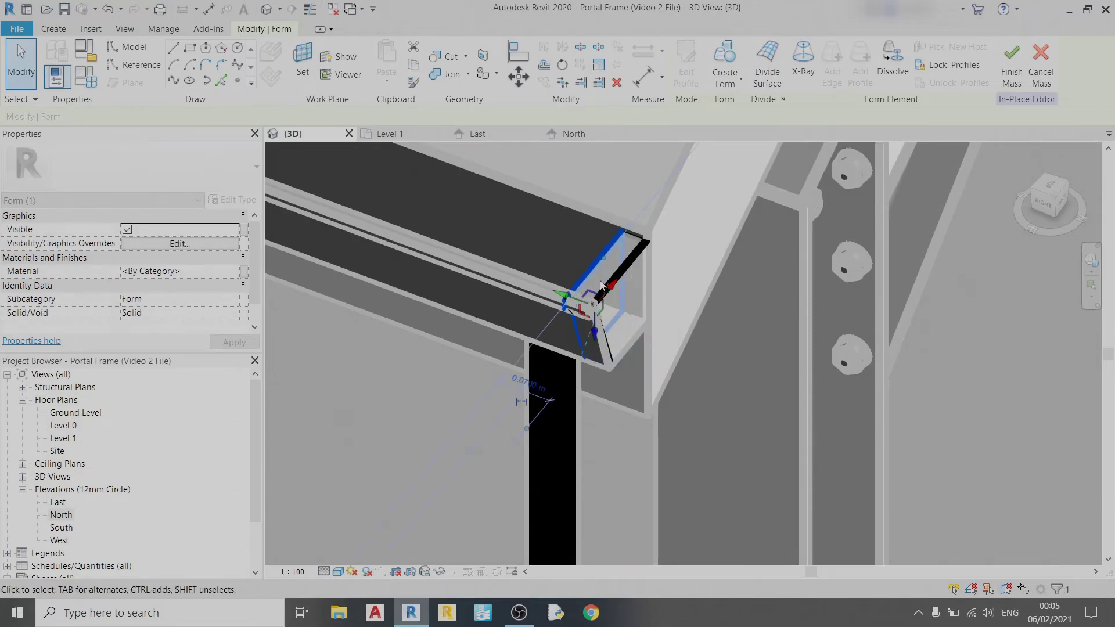
shift+middle_drag(530, 387, 609, 453)
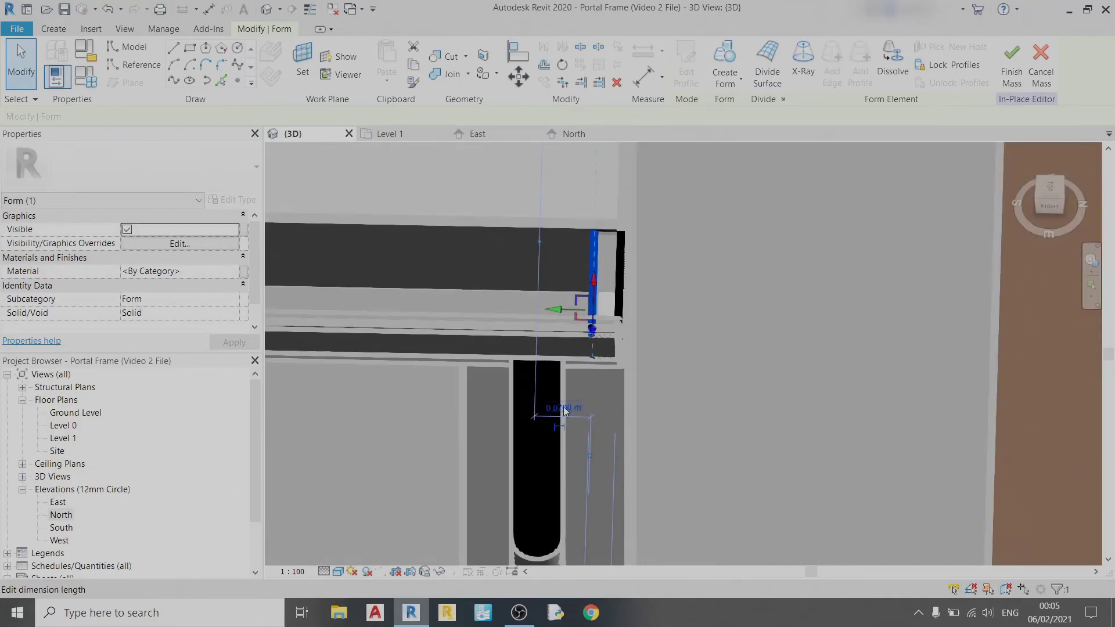
click(566, 408)
text(0)
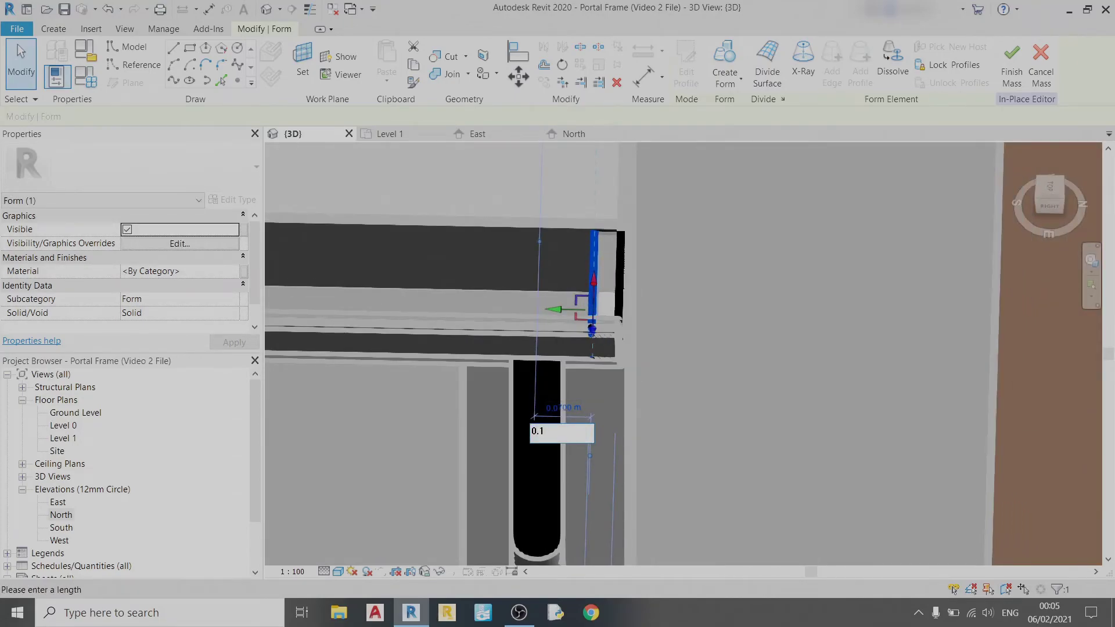
text(.01)
key(Return)
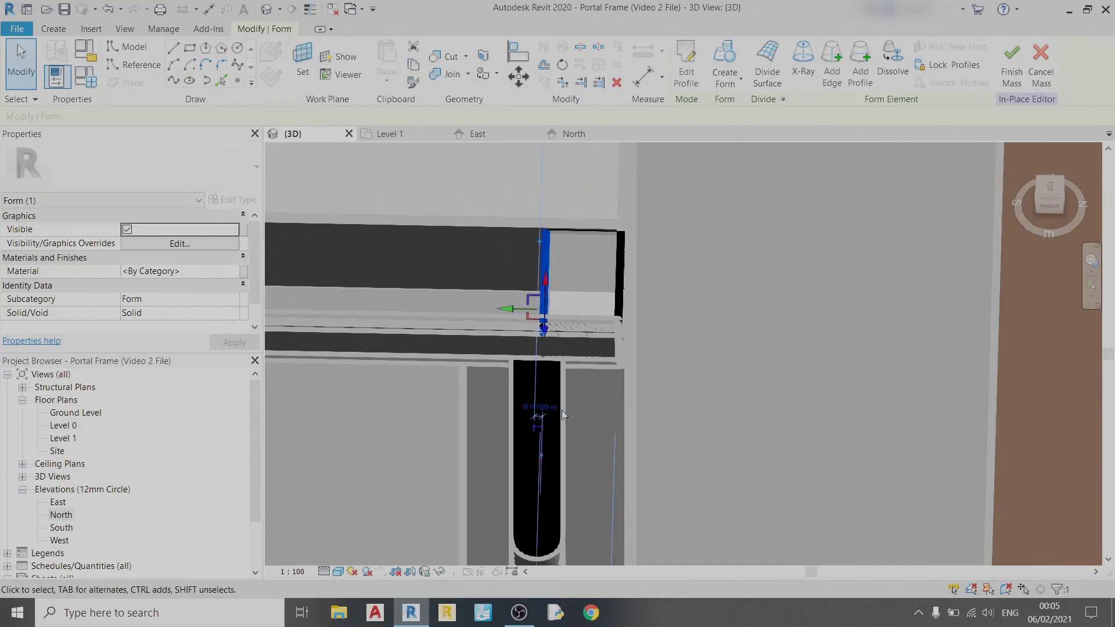
Shift the form's inner face back towards the gutter's open end and adjust its temporary dimension to make a thin cap.
shift+middle_drag(566, 406, 557, 302)
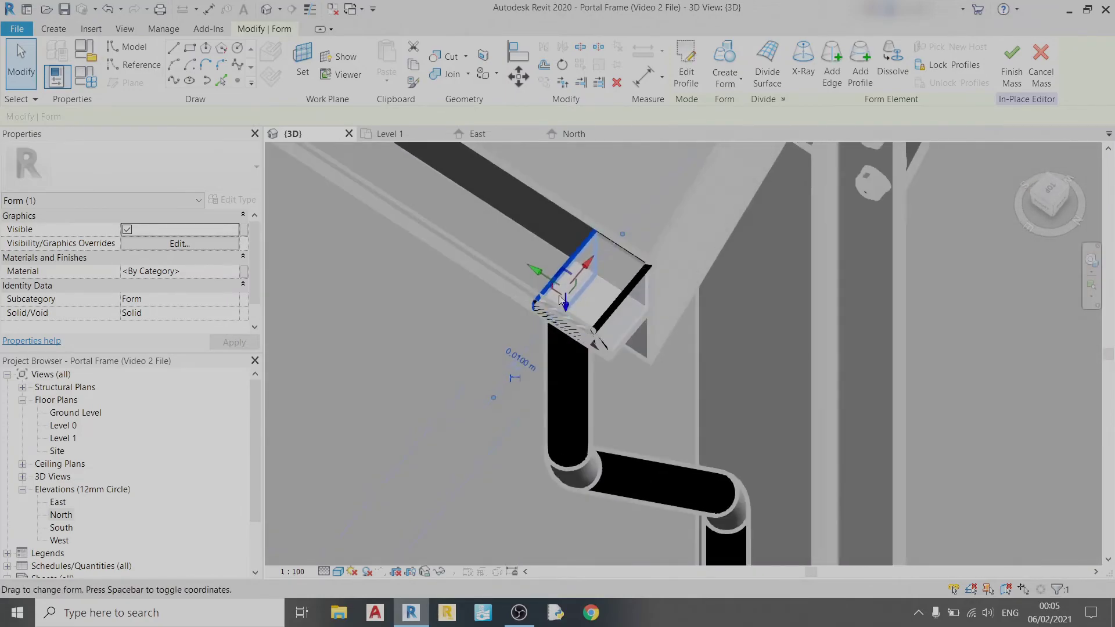
drag(564, 287, 578, 297)
shift+middle_drag(618, 347, 366, 284)
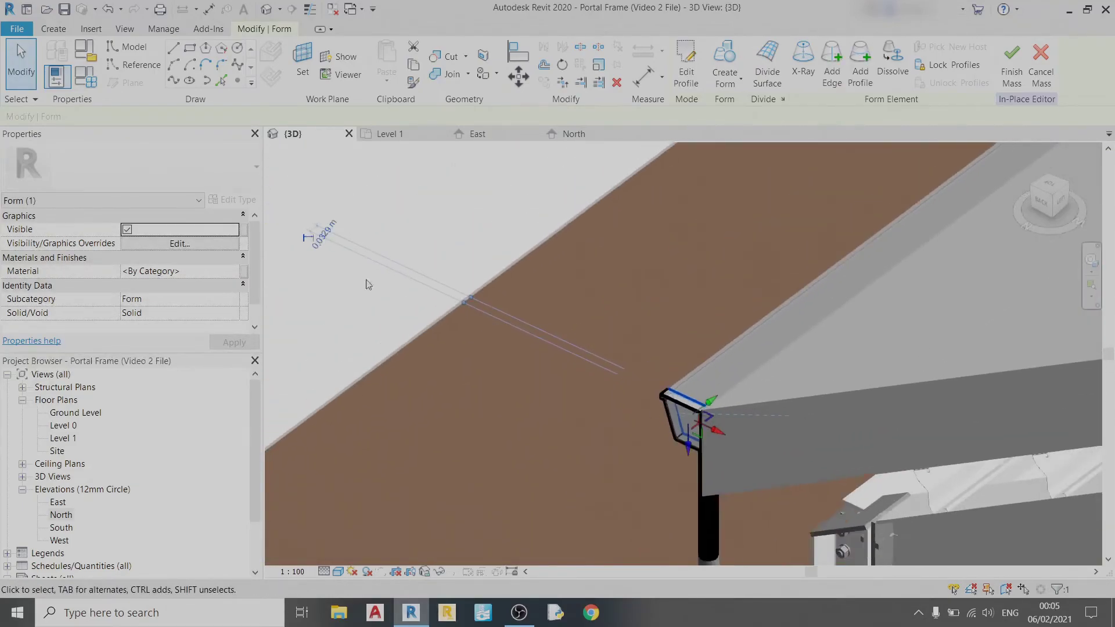
click(330, 233)
text(0.01)
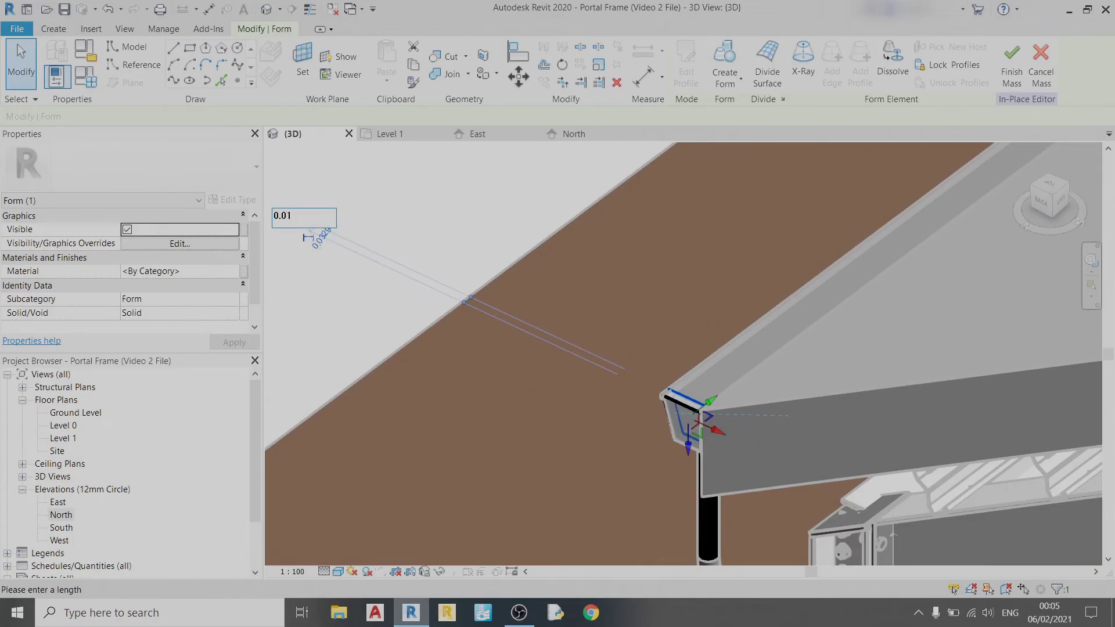
key(Return)
shift+middle_drag(746, 351, 1101, 442)
scroll(918, 329, down, 2)
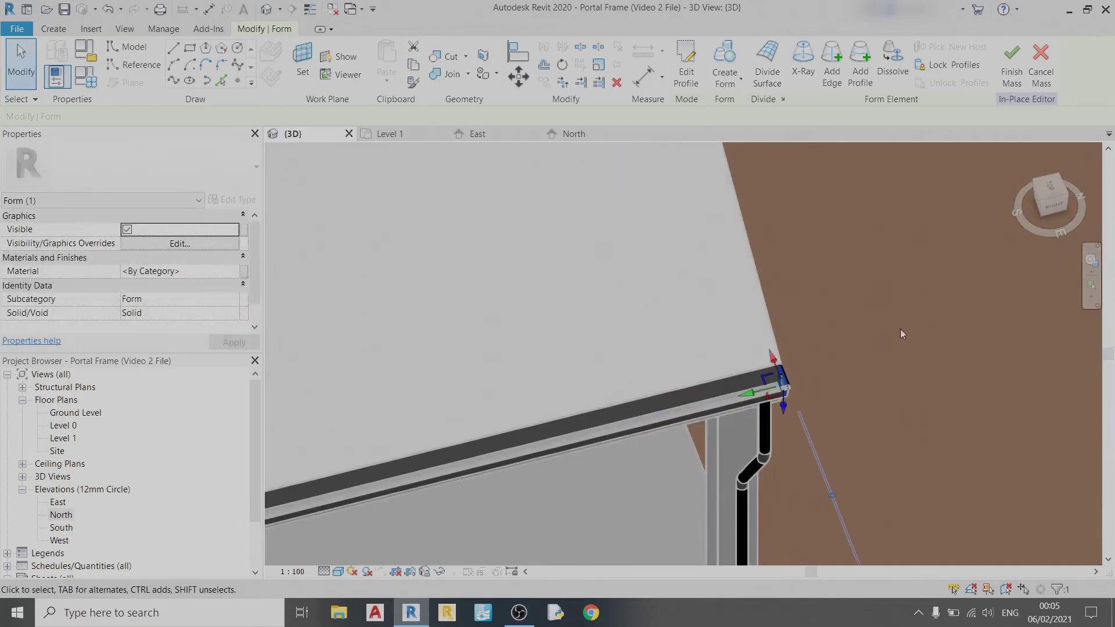
click(894, 330)
Select the cap form and open the AEC Materials library for its material.
scroll(778, 400, up, 2)
click(798, 354)
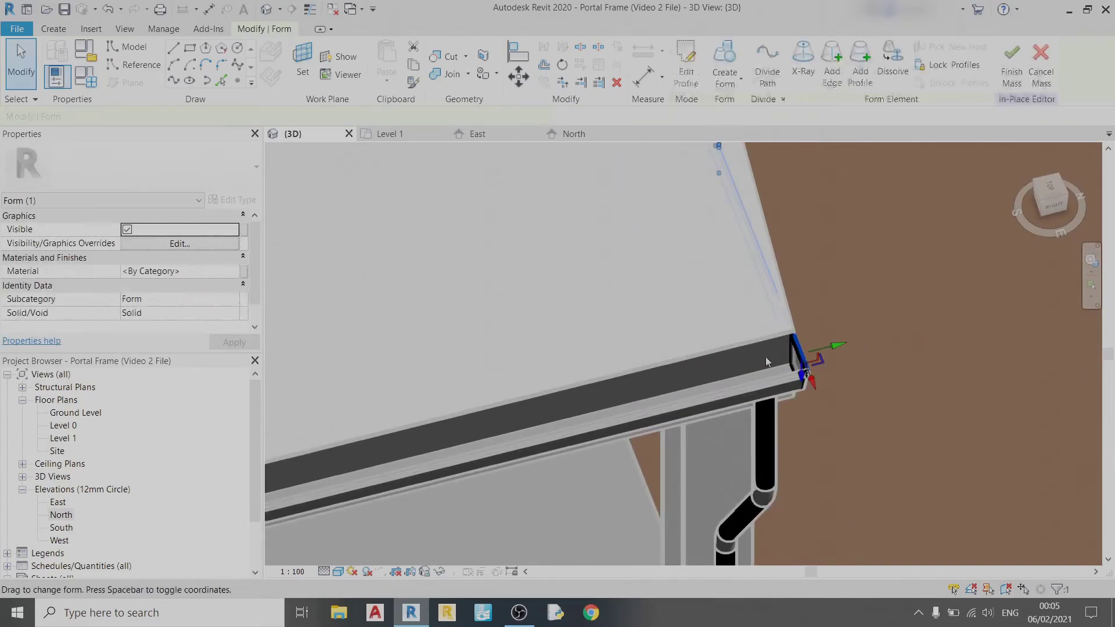
click(234, 273)
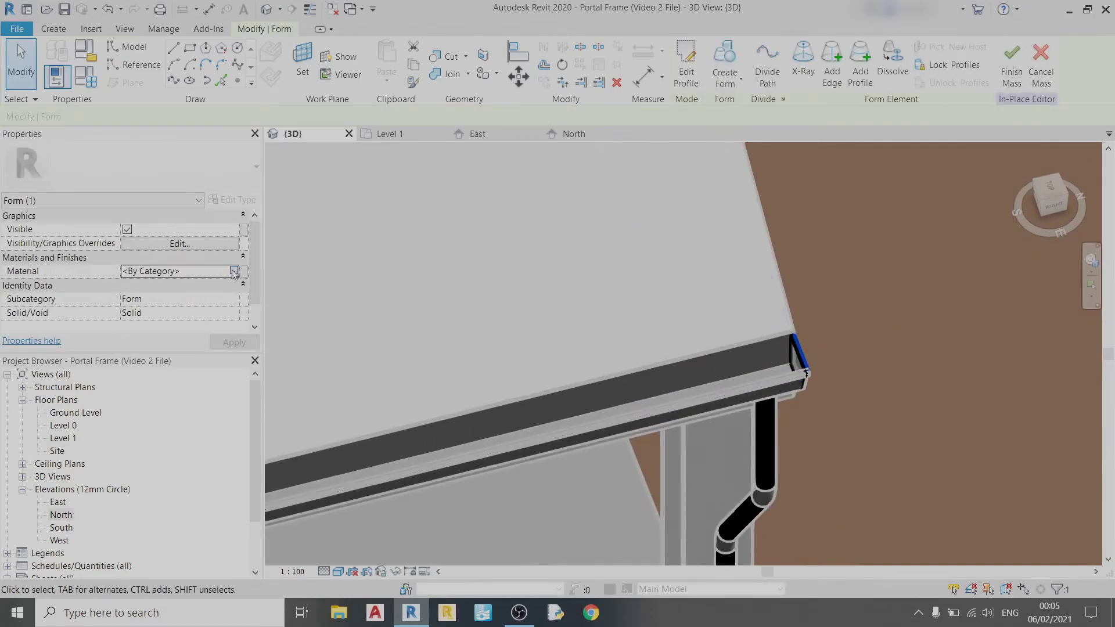
click(233, 271)
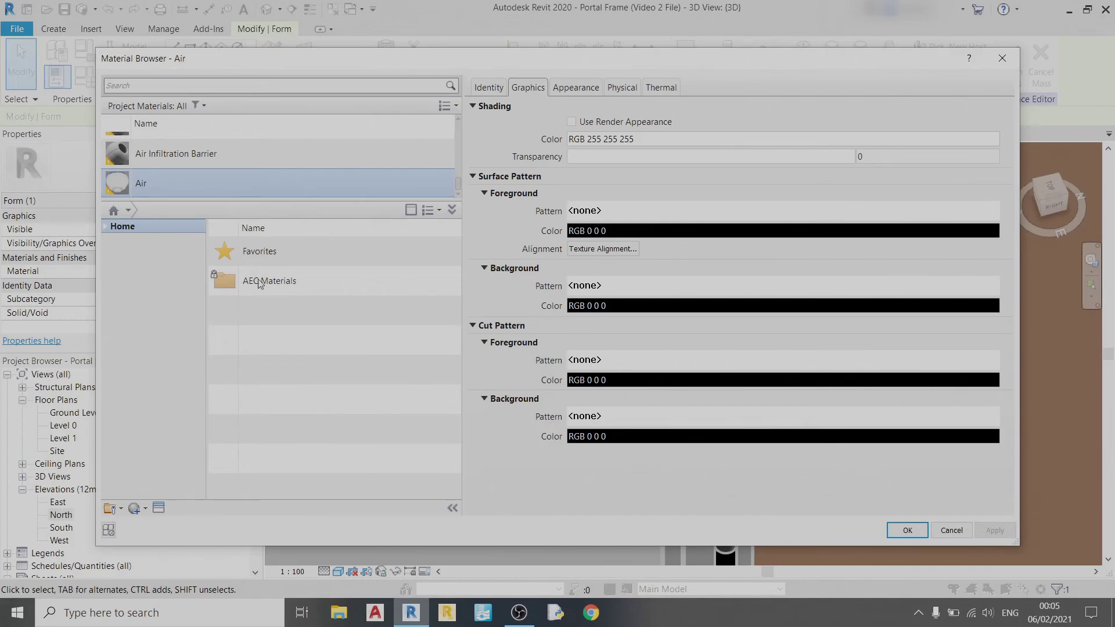
double_click(259, 281)
Search the materials for PVC, add Polyvinyl Chloride, Rigid to the project and assign it to the cap form.
click(295, 86)
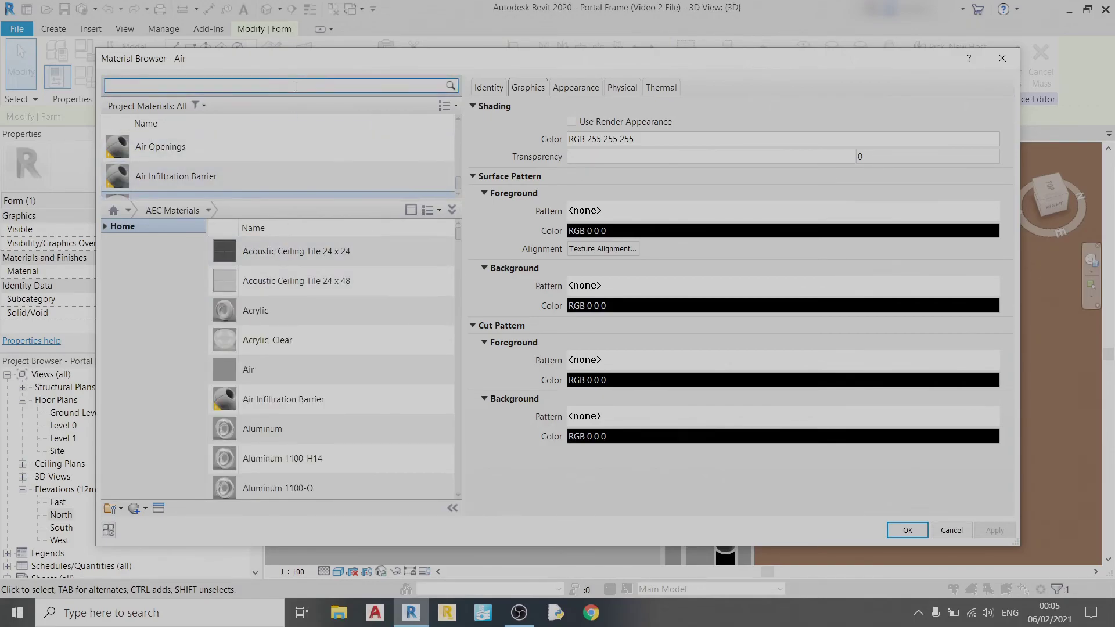
click(279, 195)
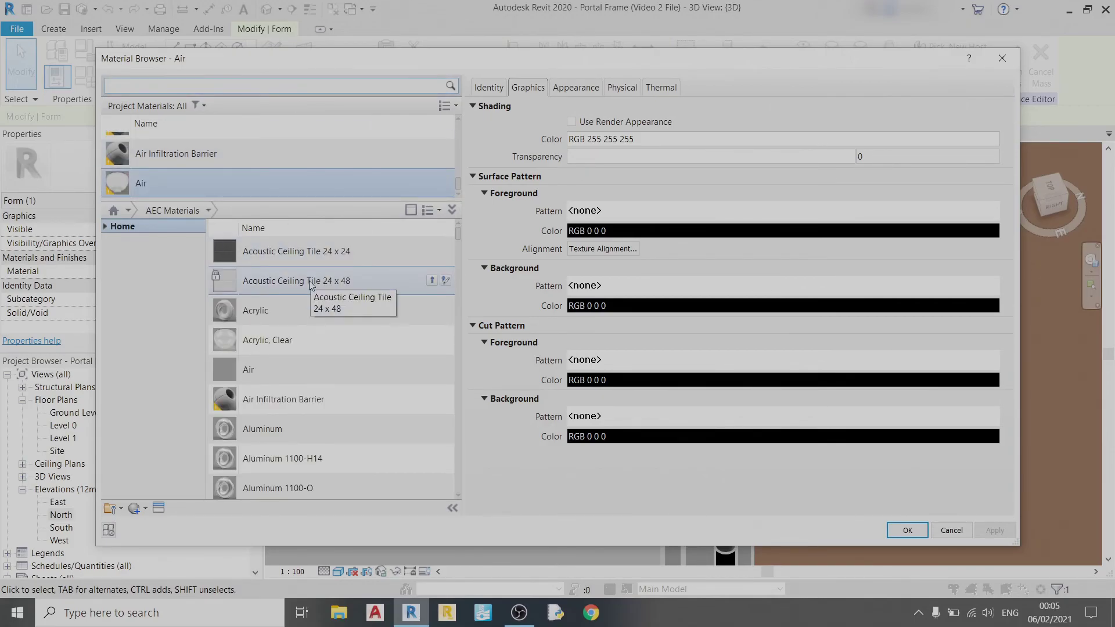
scroll(368, 145, up, 1)
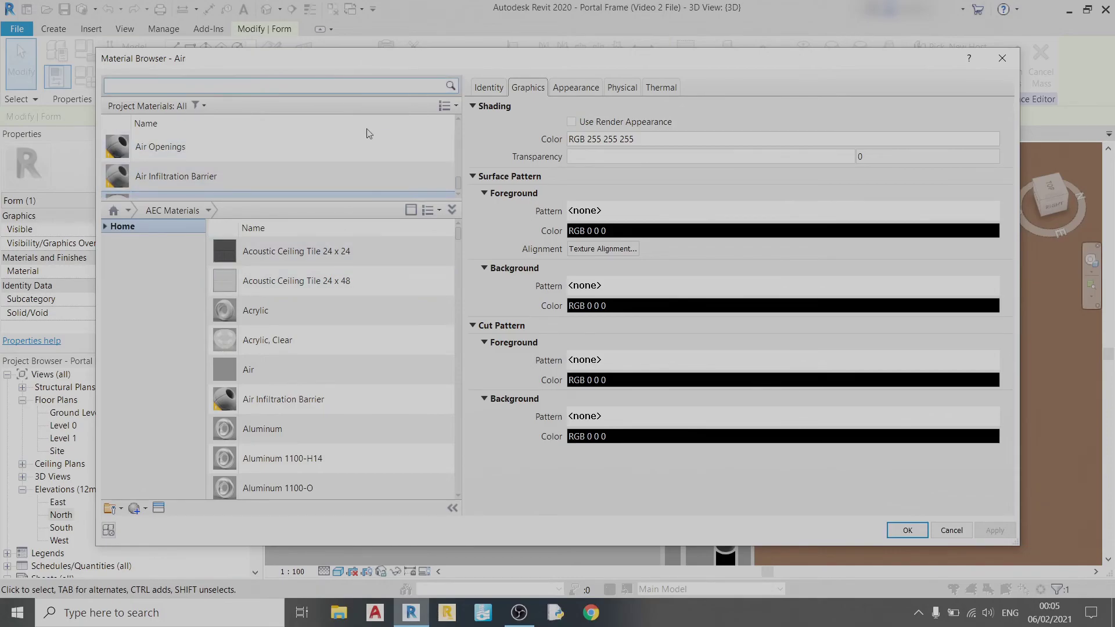
text(PVC)
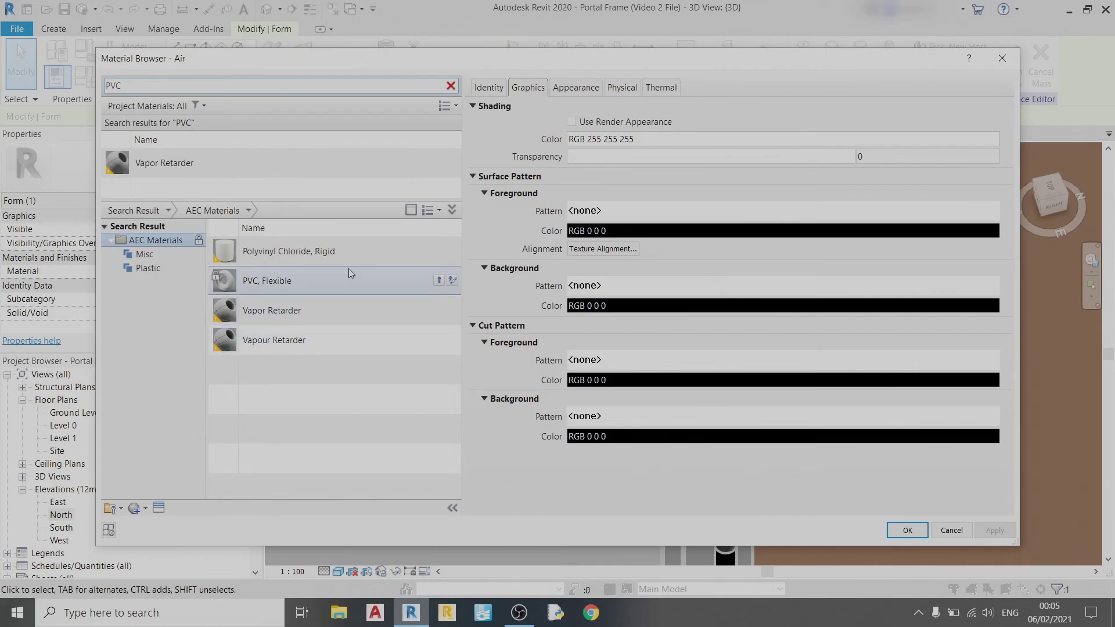
click(427, 261)
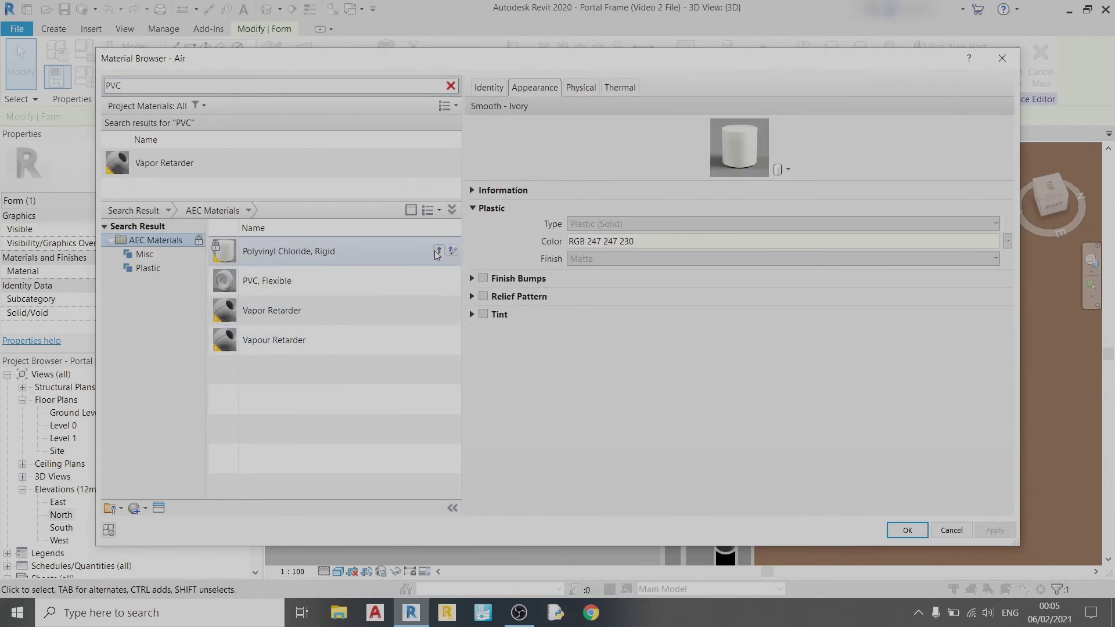
click(438, 252)
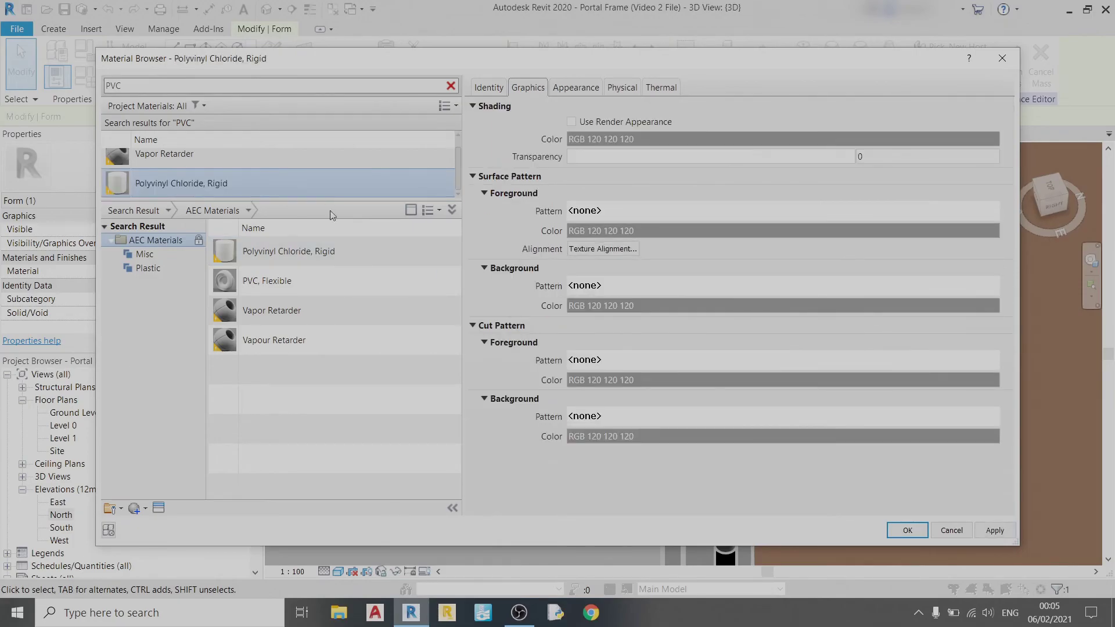
click(994, 530)
click(907, 530)
Finish the in-place gutter cap mass and check how it closes the gutter's end.
shift+middle_drag(728, 443, 668, 407)
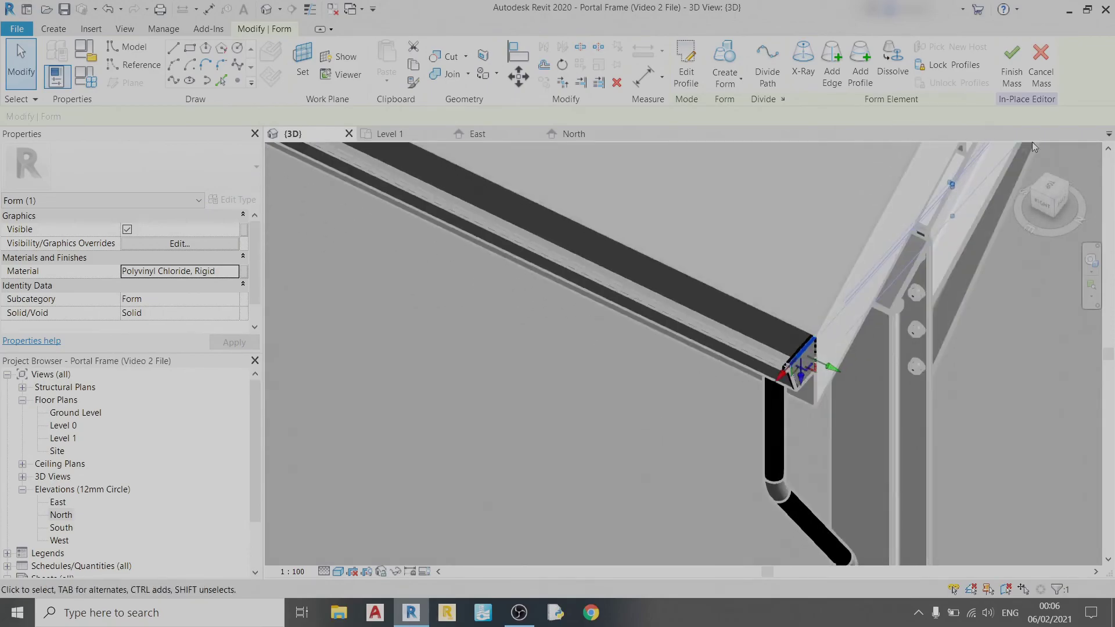
click(1019, 70)
scroll(787, 369, up, 1)
shift+middle_drag(788, 373, 827, 322)
scroll(809, 387, down, 2)
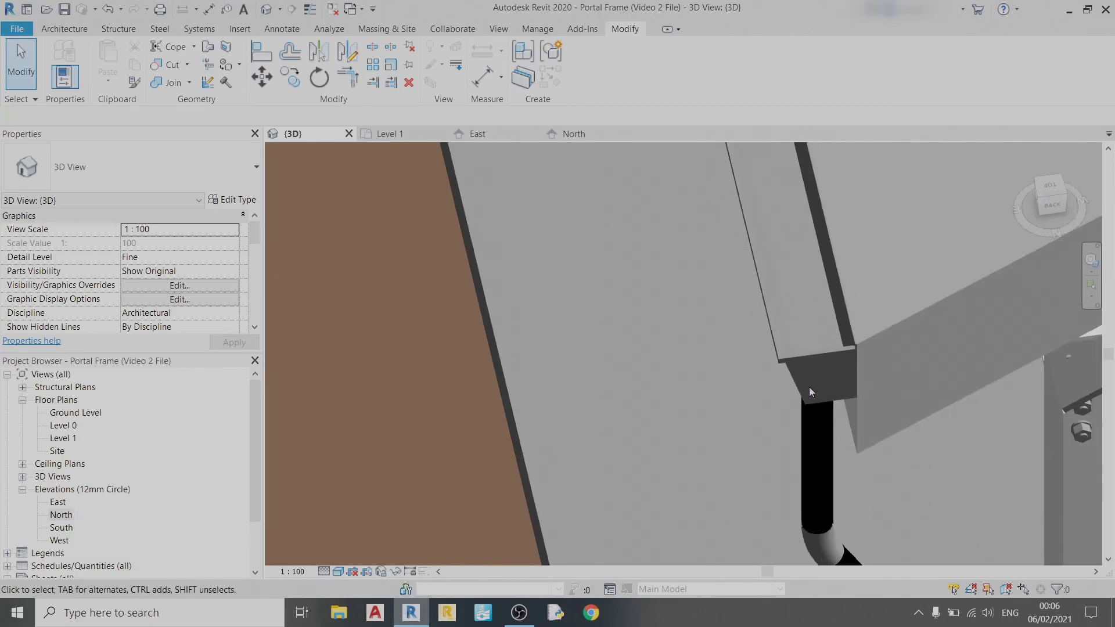
Examine the capped gutter and its downpipe, ending with an overall 3D view of the portal frame's roof.
scroll(810, 379, down, 2)
shift+middle_drag(810, 377, 740, 427)
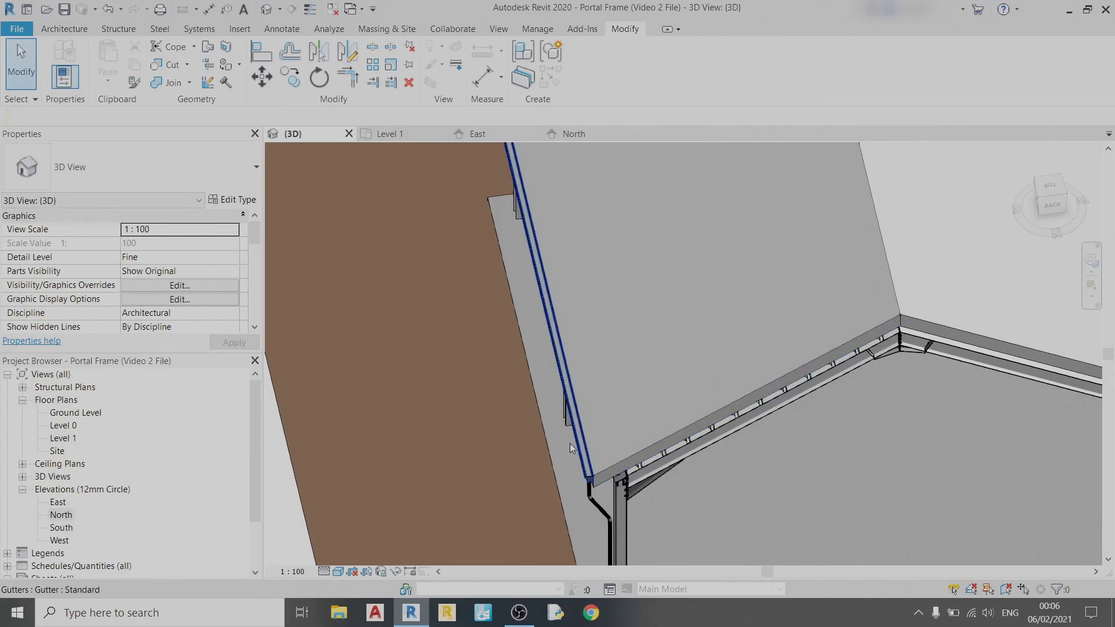
scroll(595, 500, up, 5)
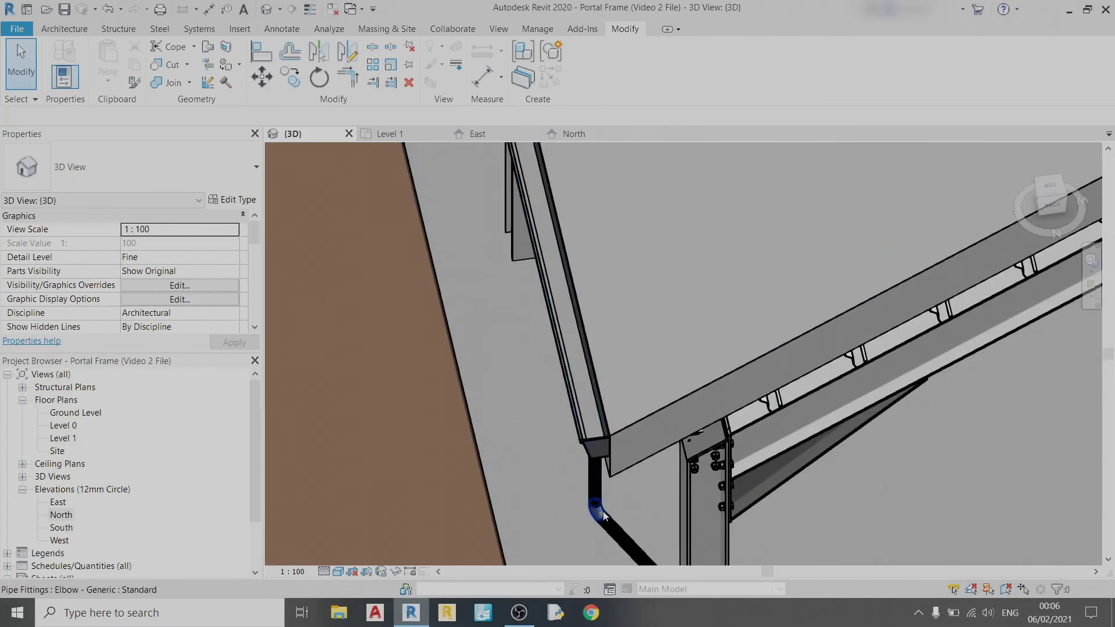
scroll(605, 501, down, 4)
shift+middle_drag(671, 488, 754, 490)
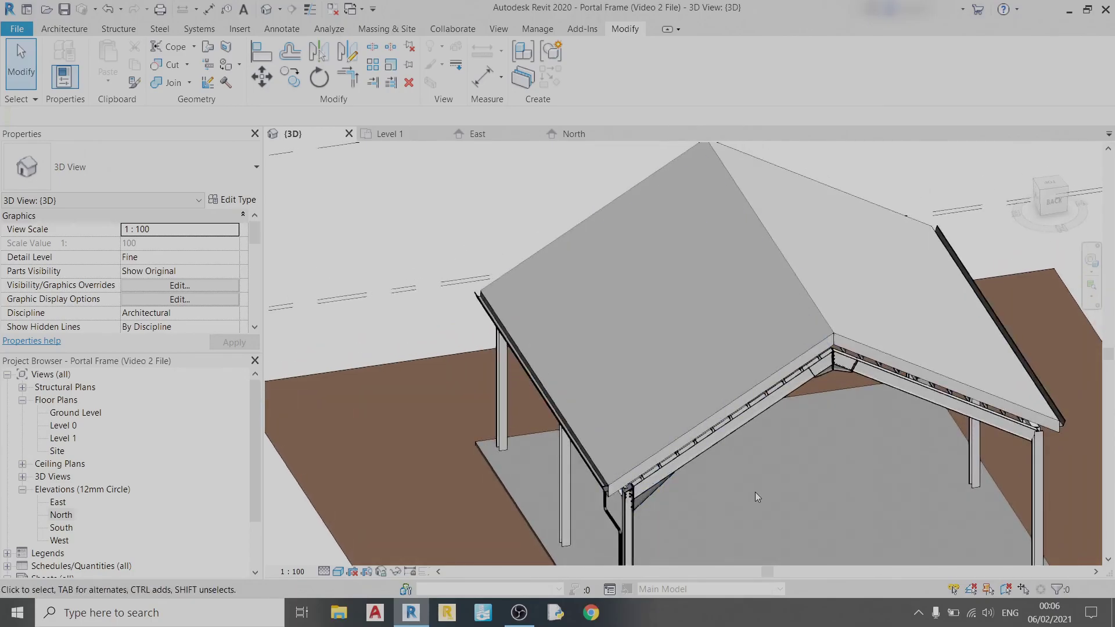